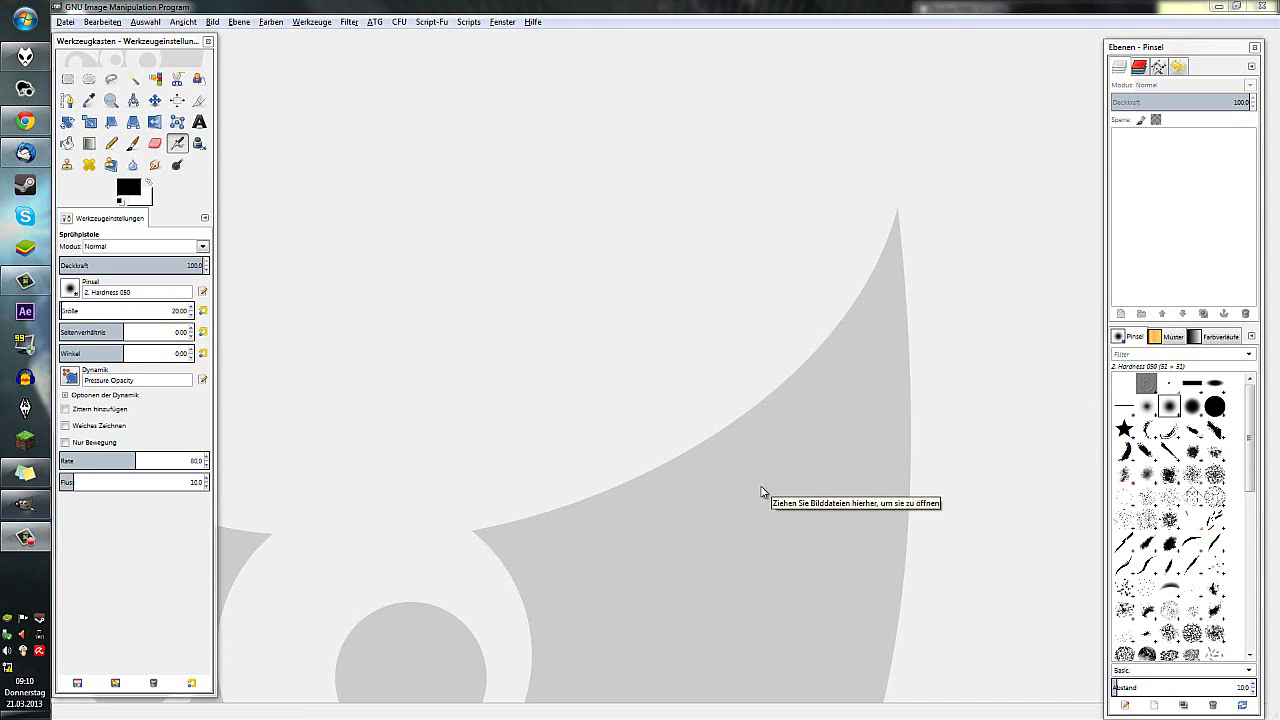
Start AS-12Mornings playing in foobar2000 and bring GIMP back to the front.
{"action": "left_click", "coordinate": [25, 537]}
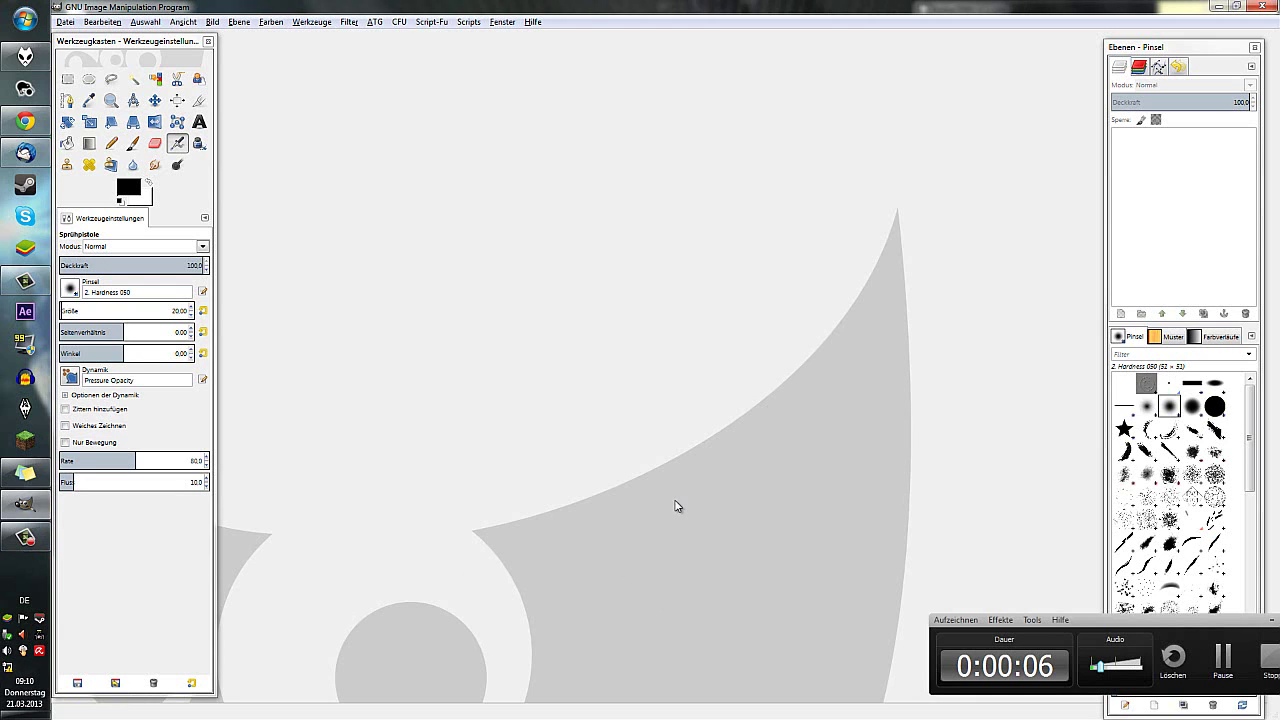
{"action": "left_click_drag", "start_coordinate": [1085, 619], "coordinate": [971, 619]}
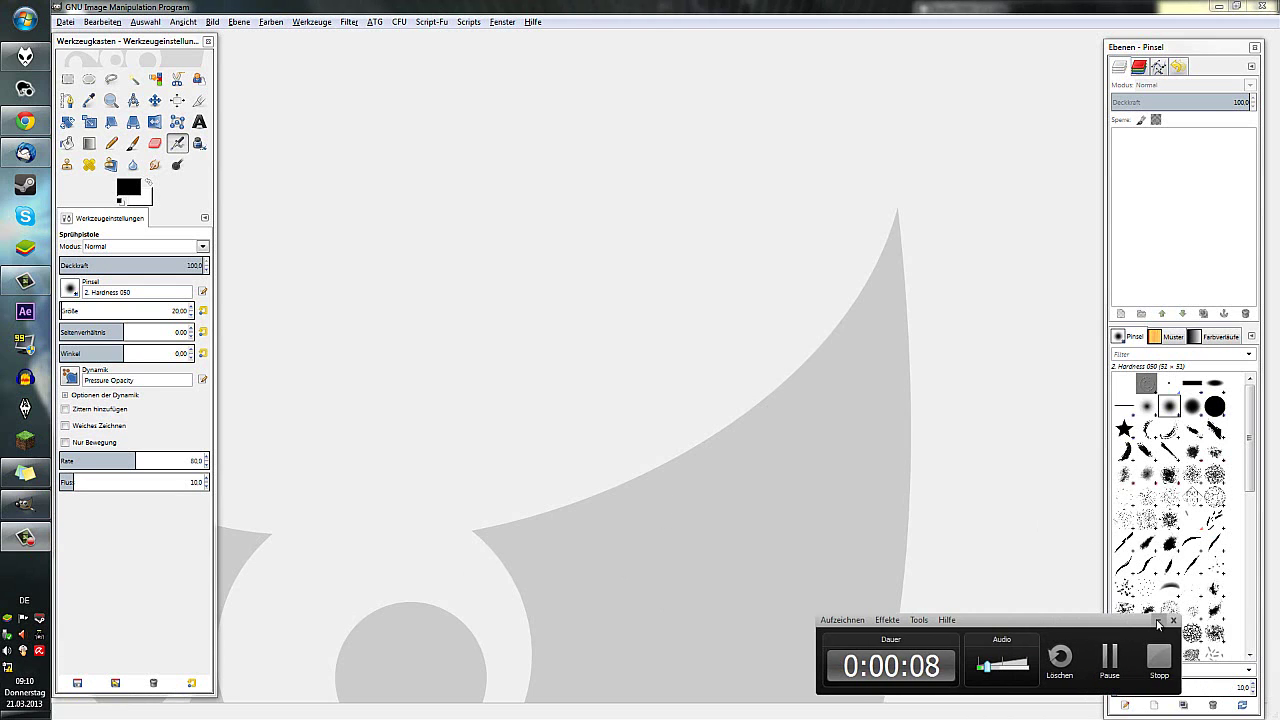
{"action": "left_click", "coordinate": [25, 56]}
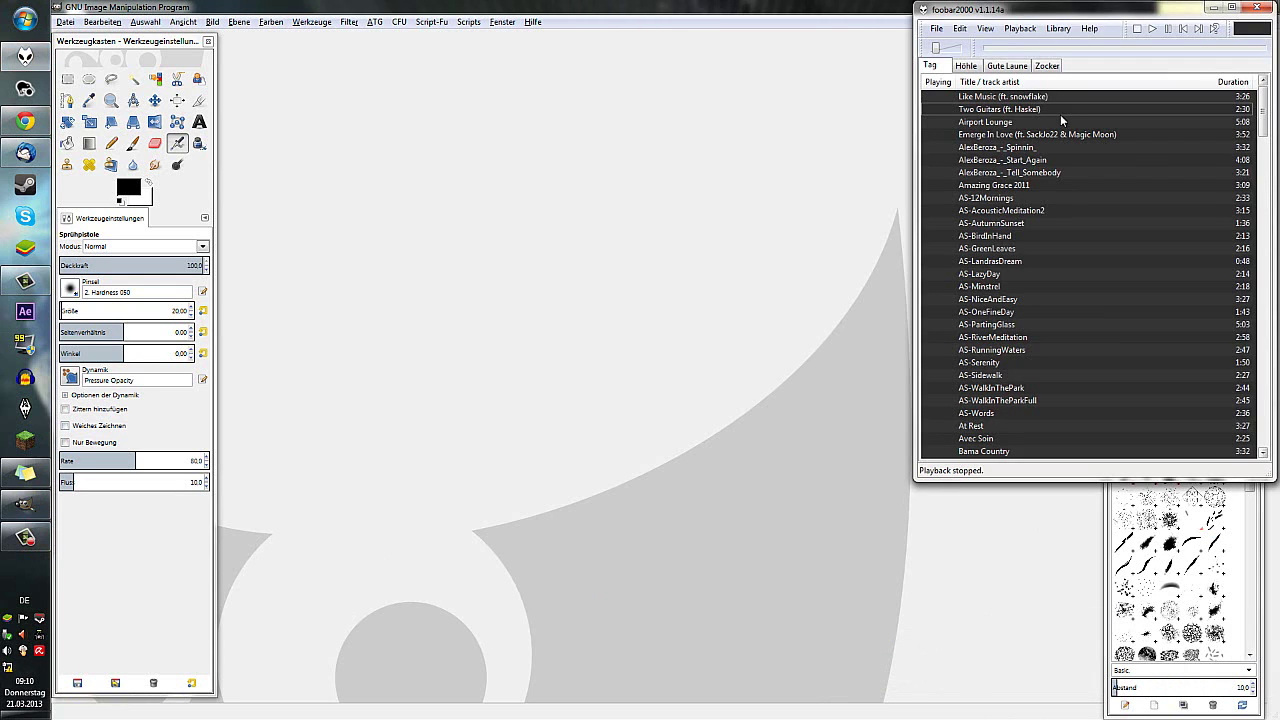
{"action": "double_click", "coordinate": [1034, 99]}
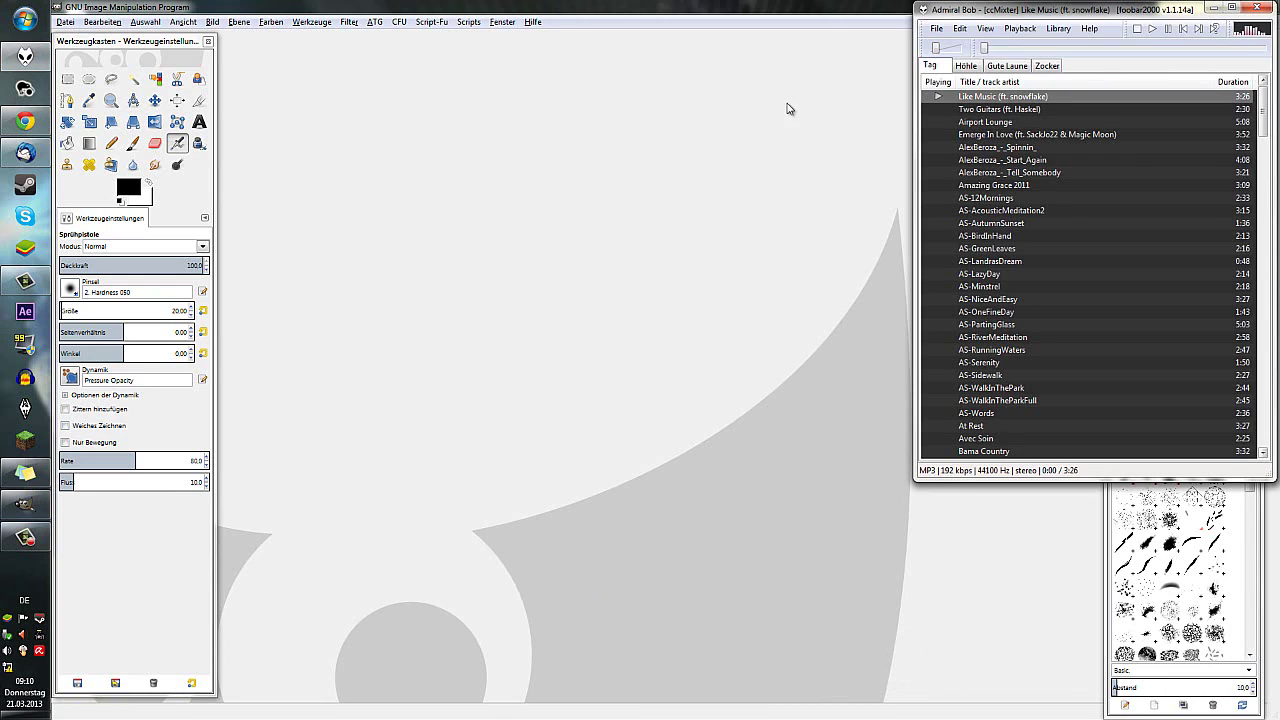
{"action": "double_click", "coordinate": [985, 199]}
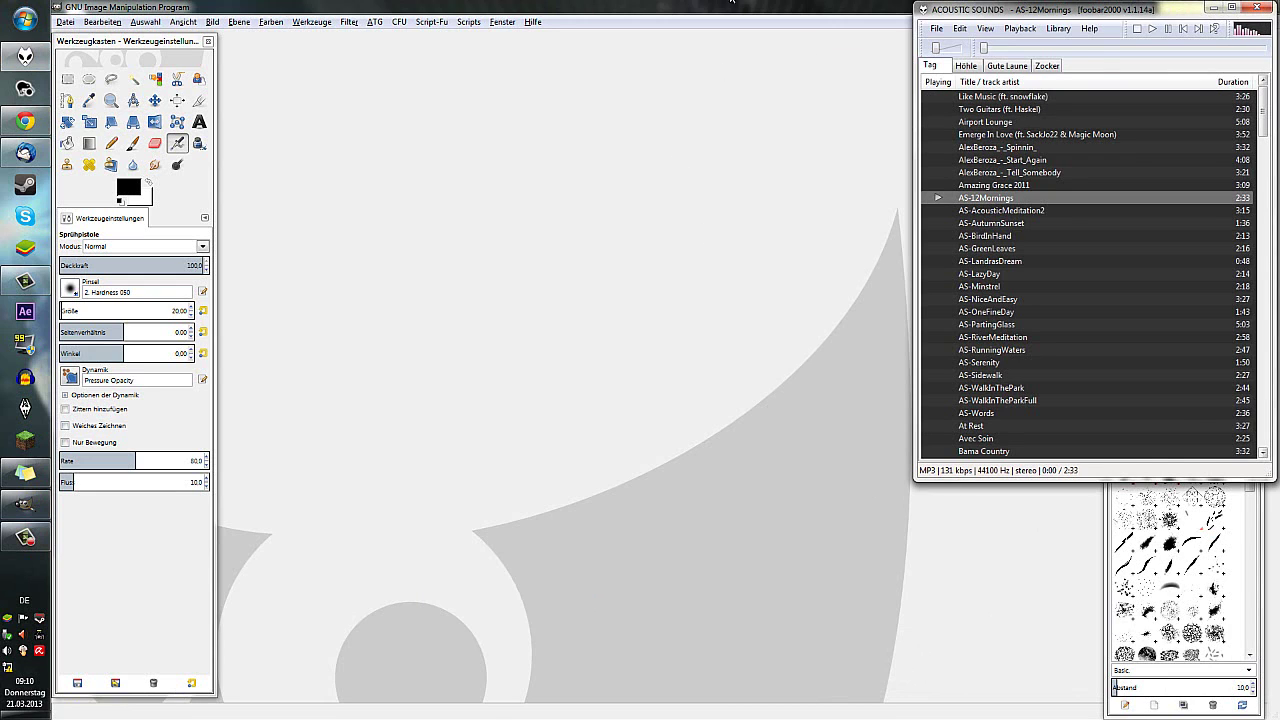
{"action": "left_click", "coordinate": [731, 5]}
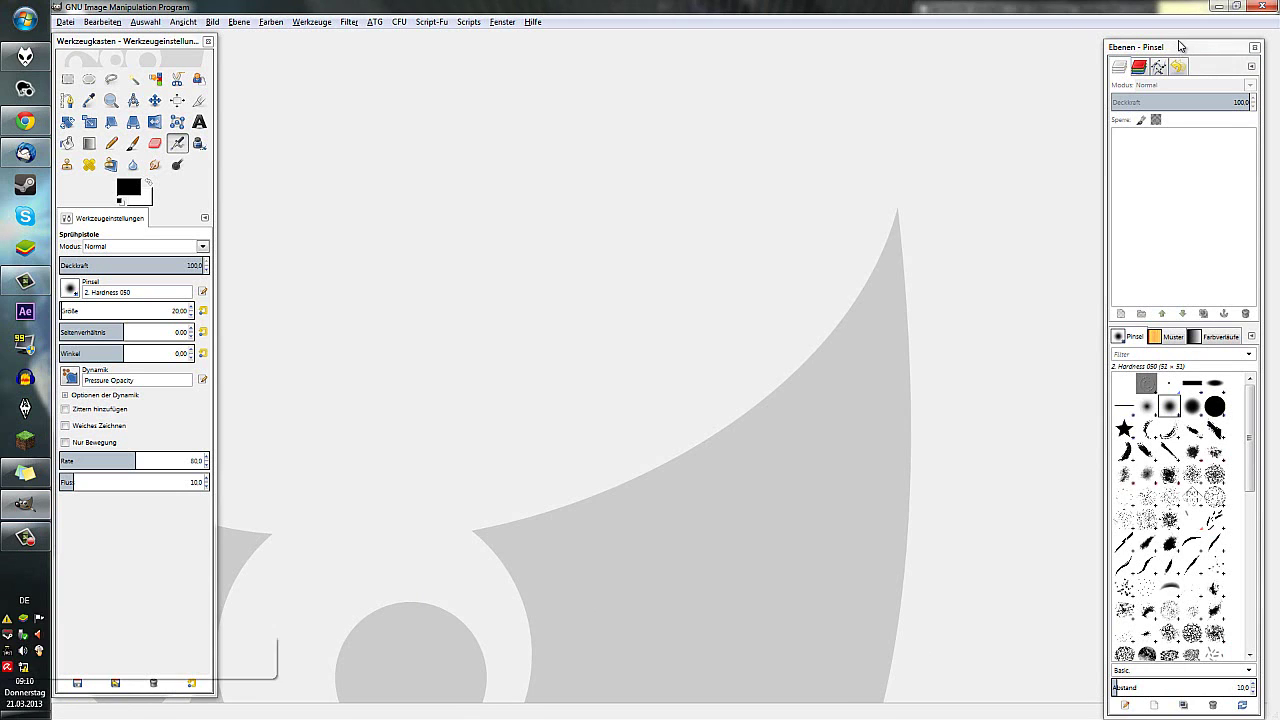
Nudge the layers dock, dismiss the performance notification and send the player behind GIMP.
{"action": "mouse_move", "coordinate": [1177, 48]}
{"action": "left_mouse_down"}
{"action": "mouse_move", "coordinate": [1193, 53]}
{"action": "mouse_move", "coordinate": [1190, 42]}
{"action": "left_mouse_up"}
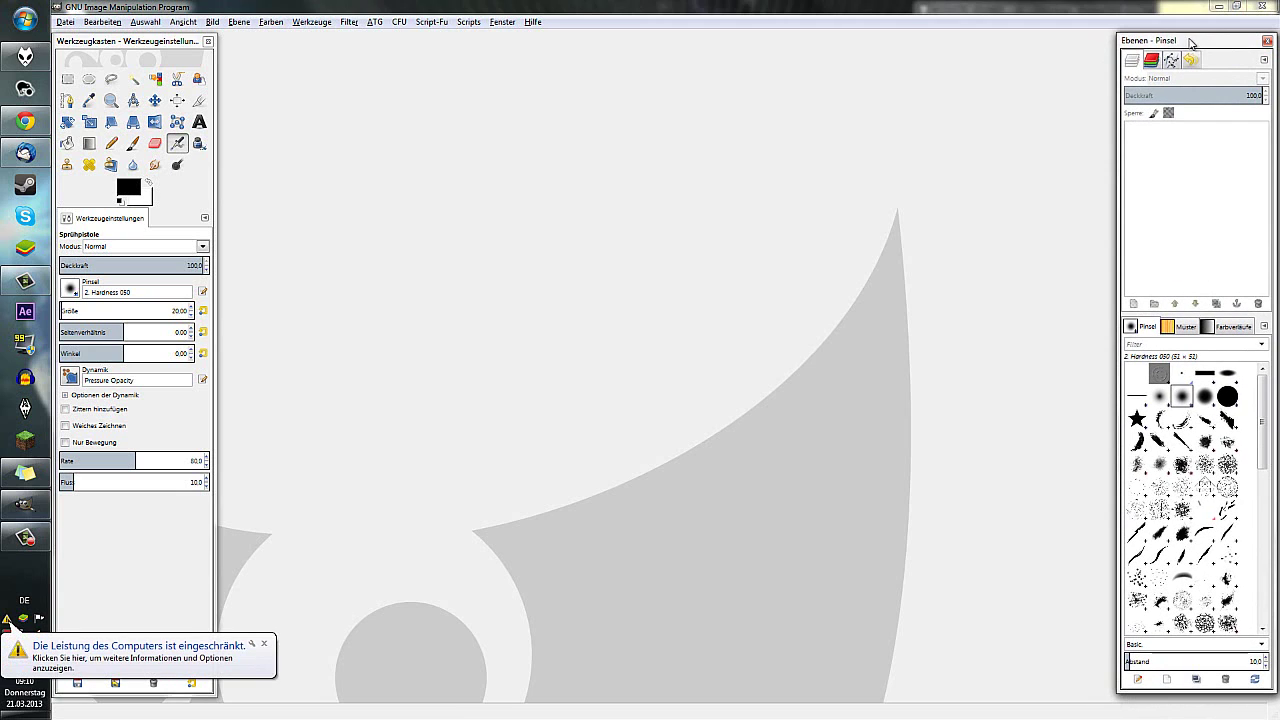
{"action": "left_click", "coordinate": [264, 648]}
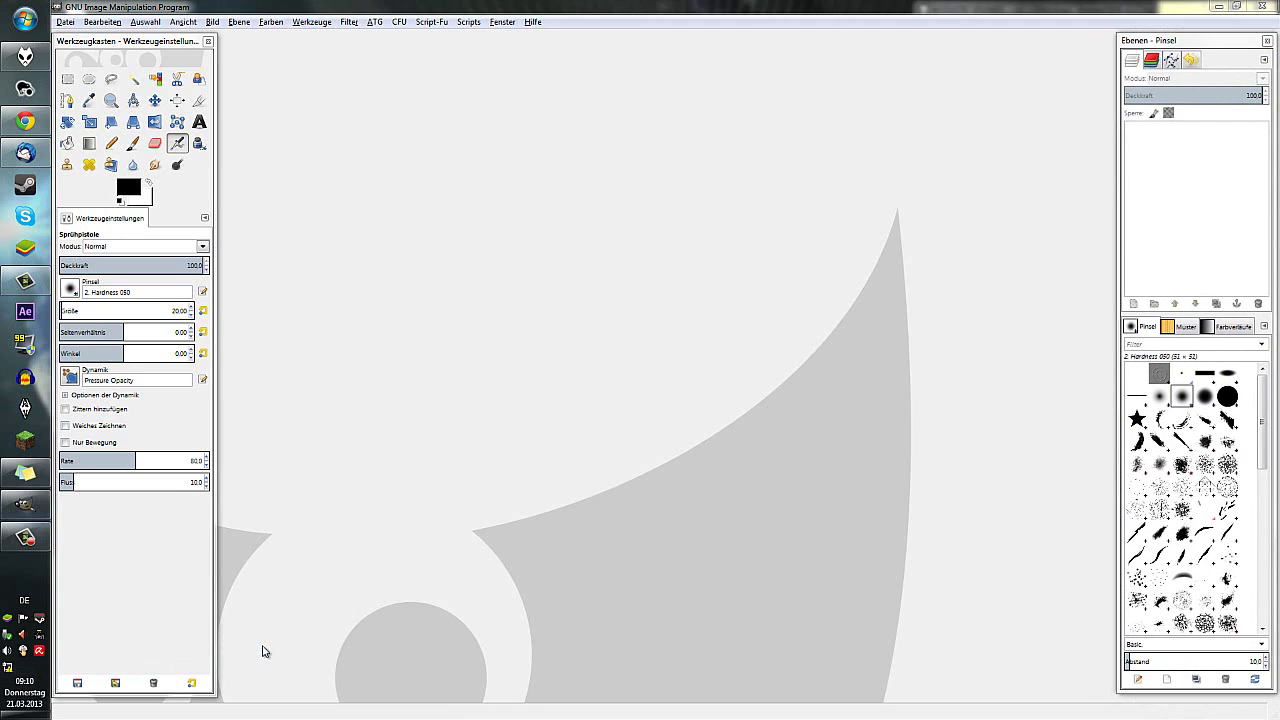
{"action": "left_click", "coordinate": [25, 56]}
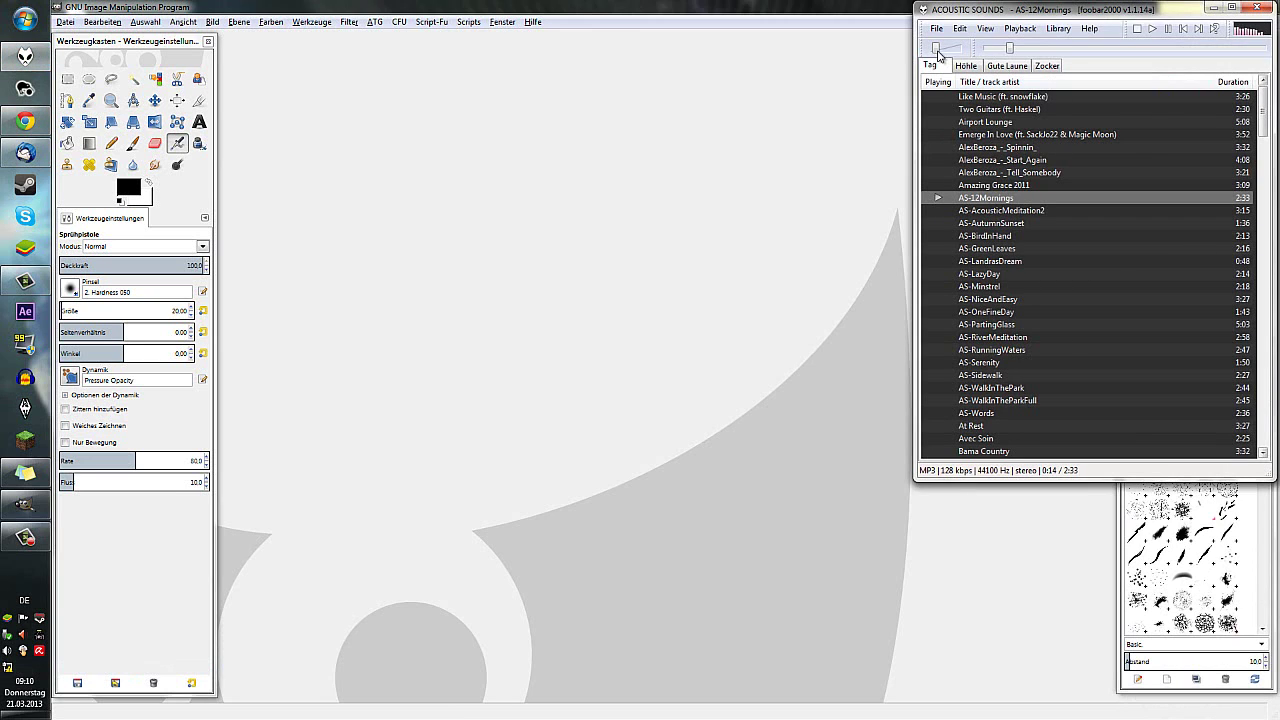
{"action": "mouse_move", "coordinate": [935, 48]}
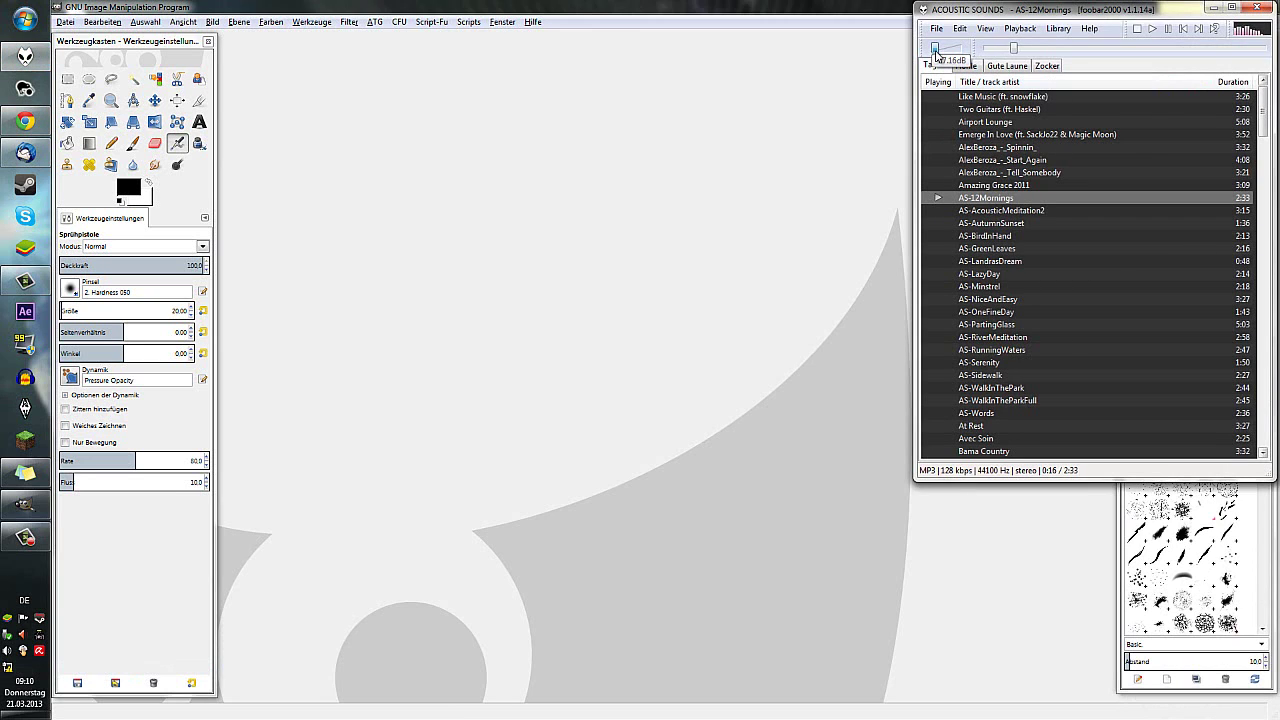
{"action": "left_click", "coordinate": [731, 102]}
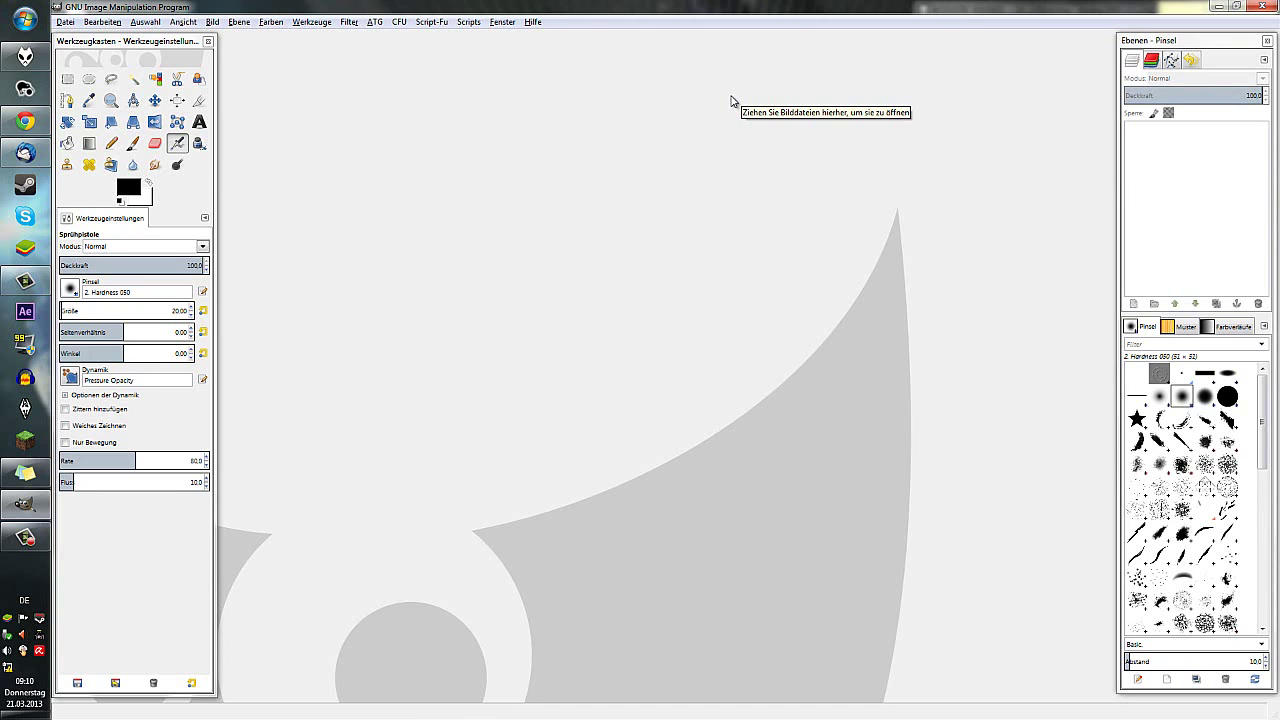
Browse to Videos > CoD MW3 > Thumbnail and preview thumbnail 5 full size.
{"action": "left_click", "coordinate": [25, 18]}
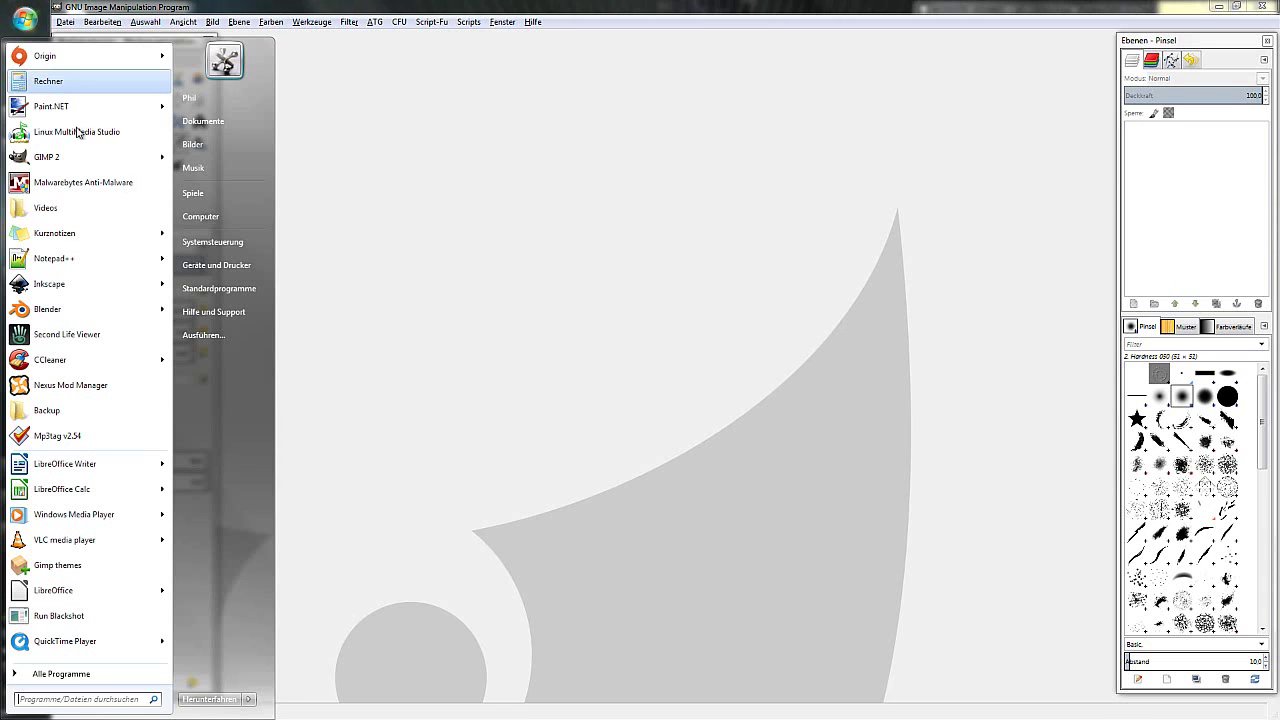
{"action": "left_click", "coordinate": [88, 209]}
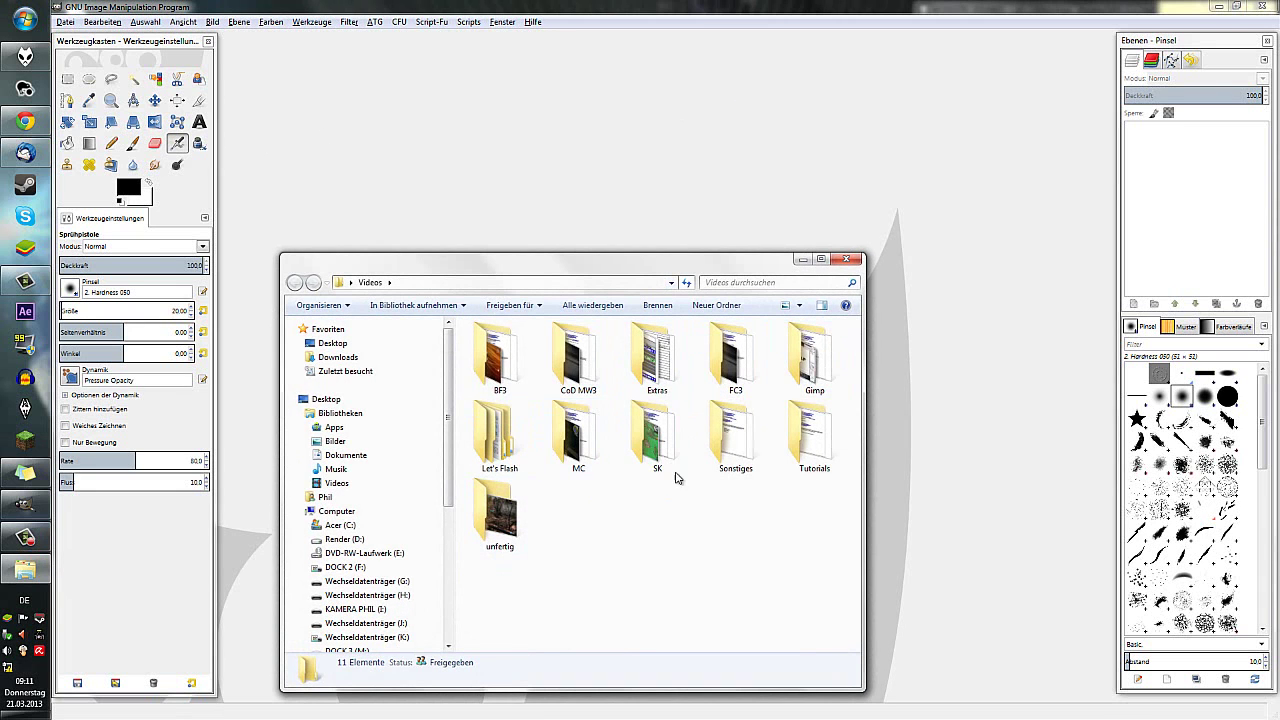
{"action": "left_click", "coordinate": [597, 374]}
{"action": "double_click", "coordinate": [597, 374]}
{"action": "double_click", "coordinate": [500, 355]}
{"action": "left_click", "coordinate": [590, 422]}
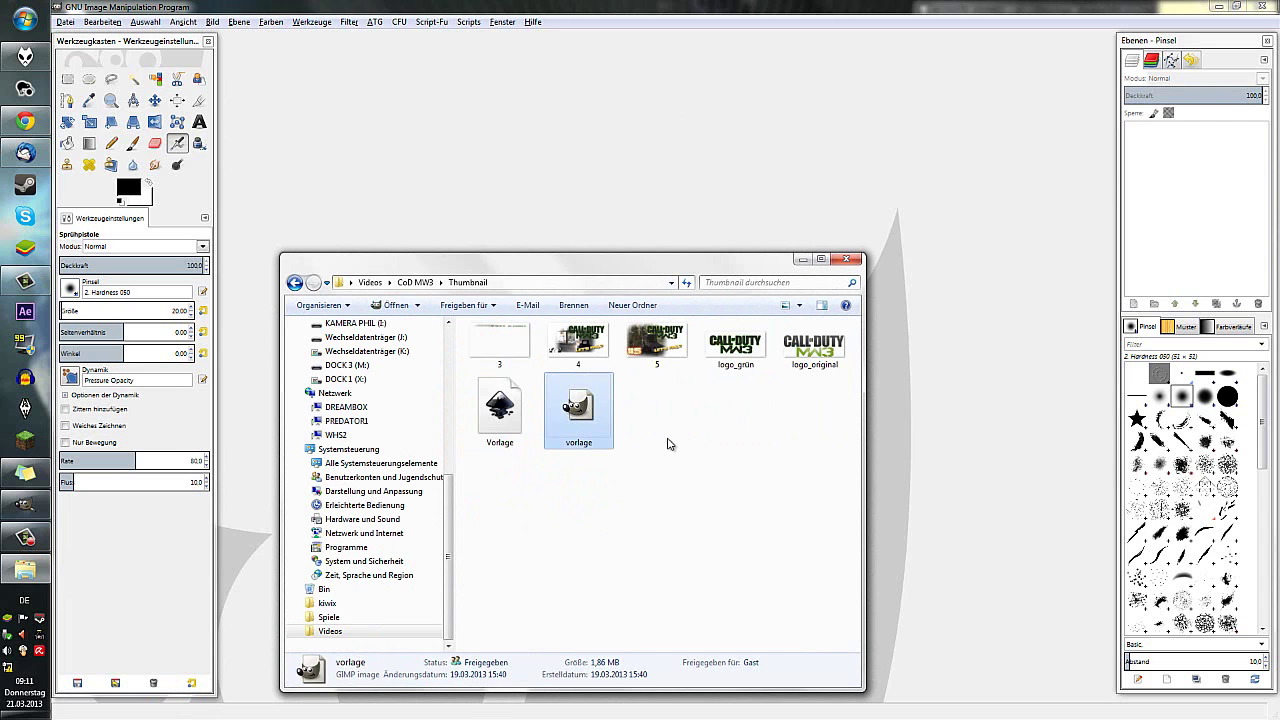
{"action": "double_click", "coordinate": [650, 366]}
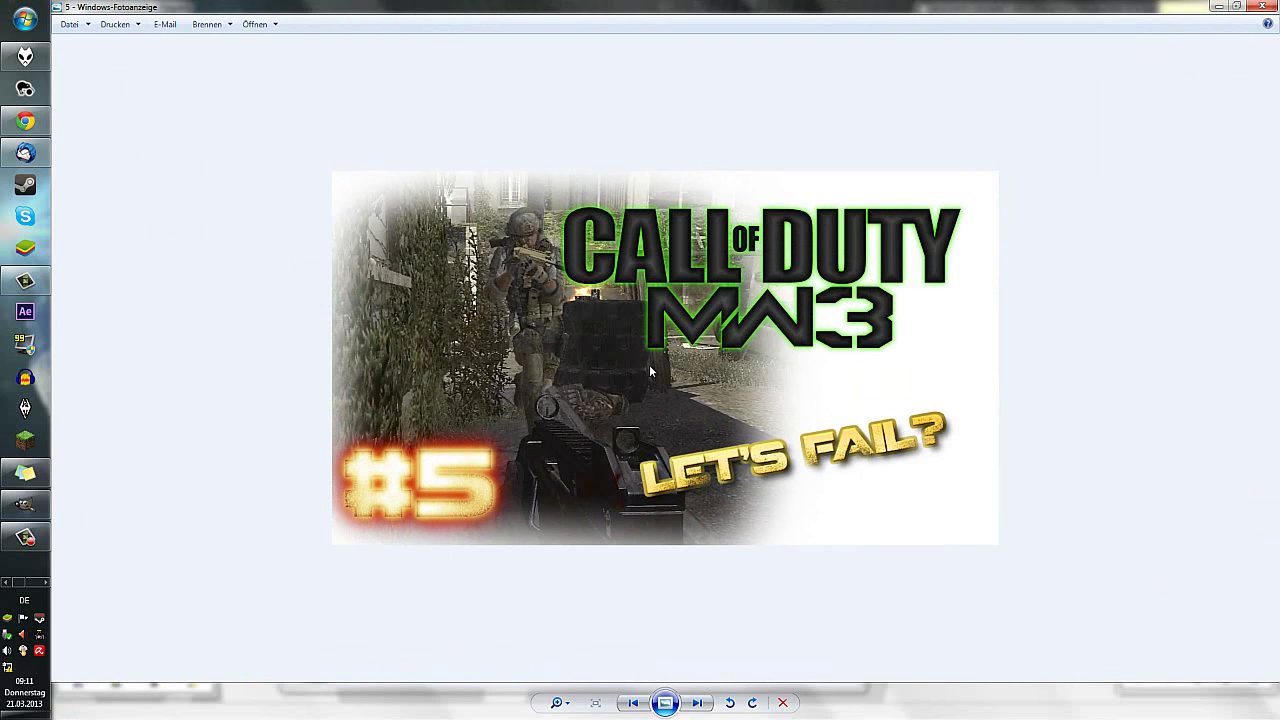
{"action": "left_click", "coordinate": [1262, 6]}
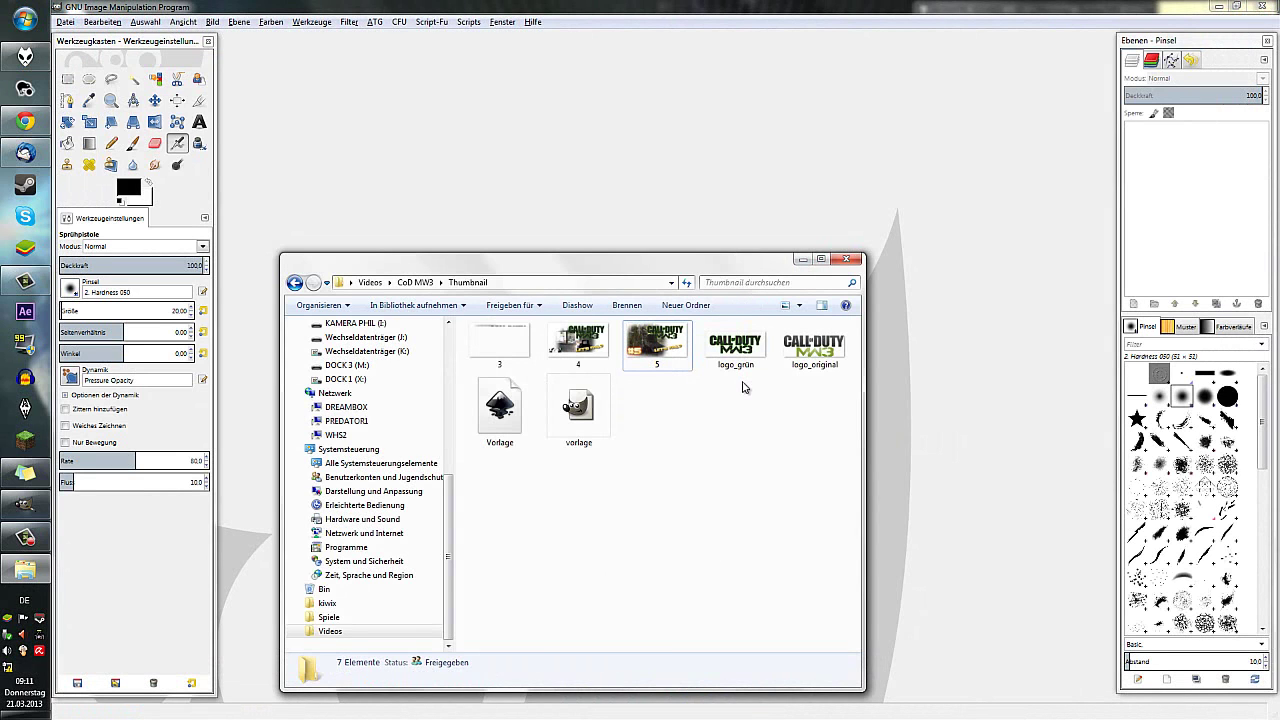
Drag thumbnail 4.png from the Thumbnail folder into GIMP as a new image.
{"action": "left_click", "coordinate": [422, 283]}
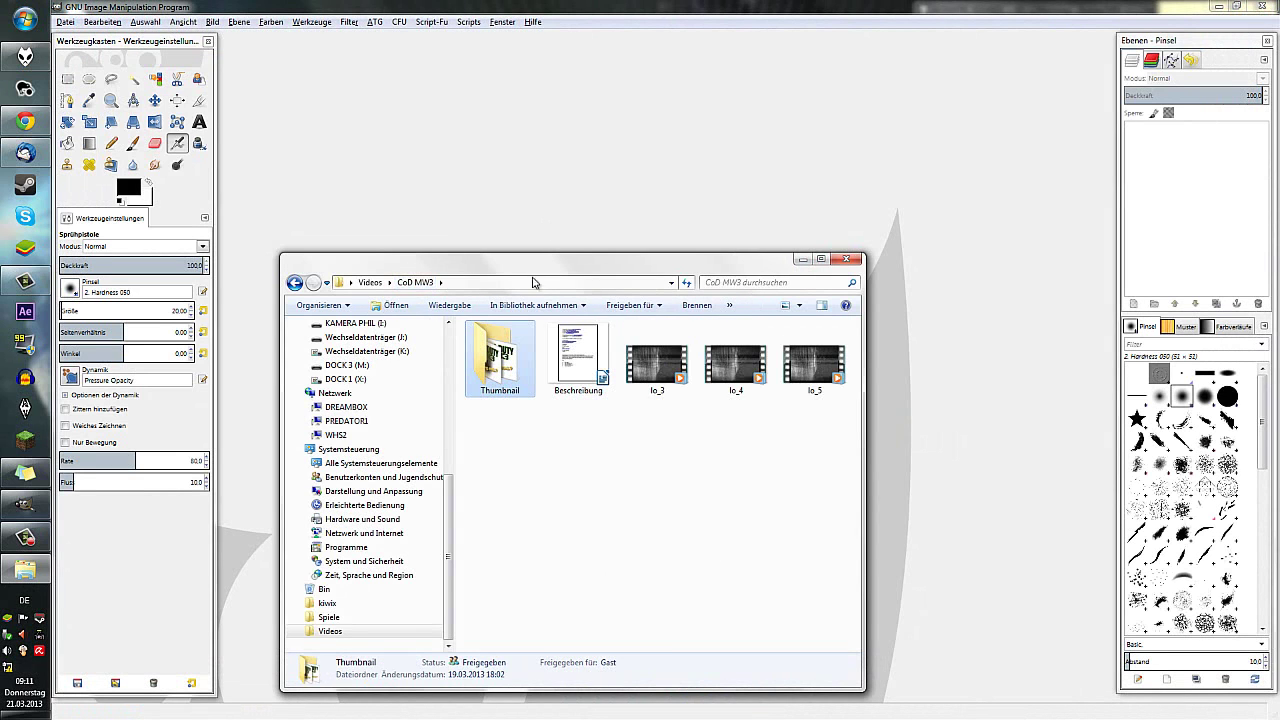
{"action": "double_click", "coordinate": [499, 355]}
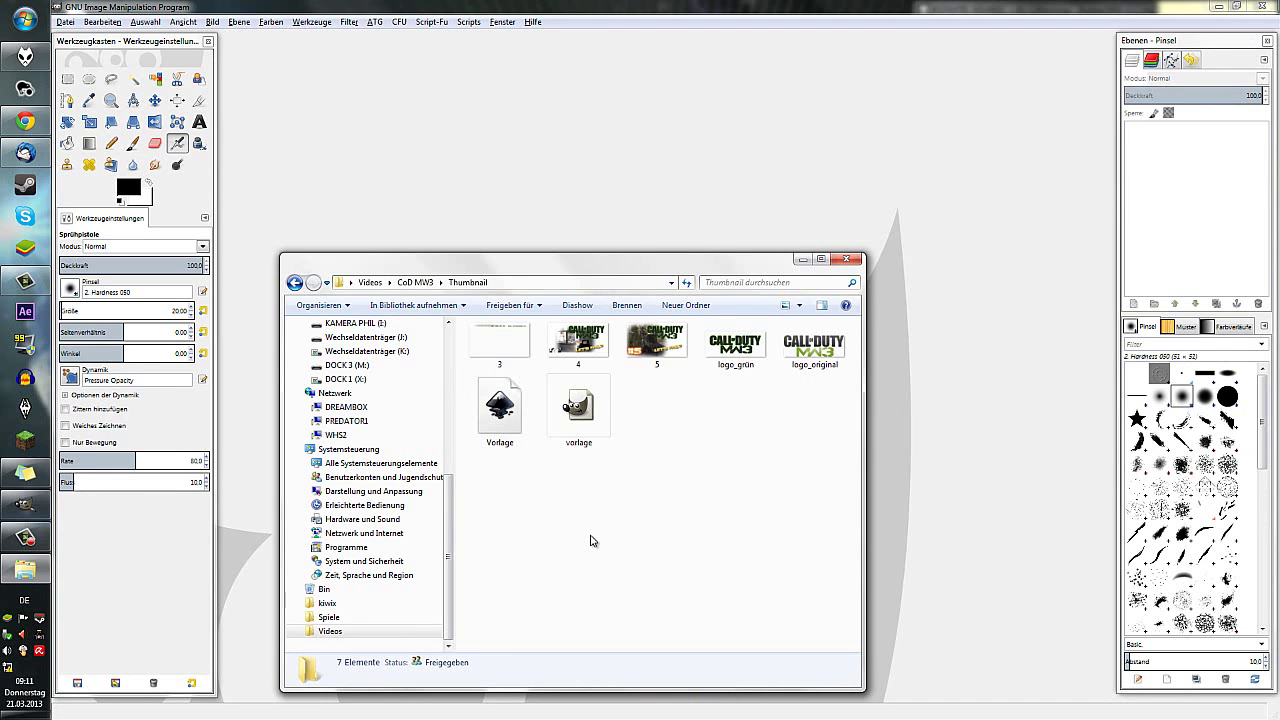
{"action": "left_click_drag", "start_coordinate": [578, 343], "coordinate": [600, 165]}
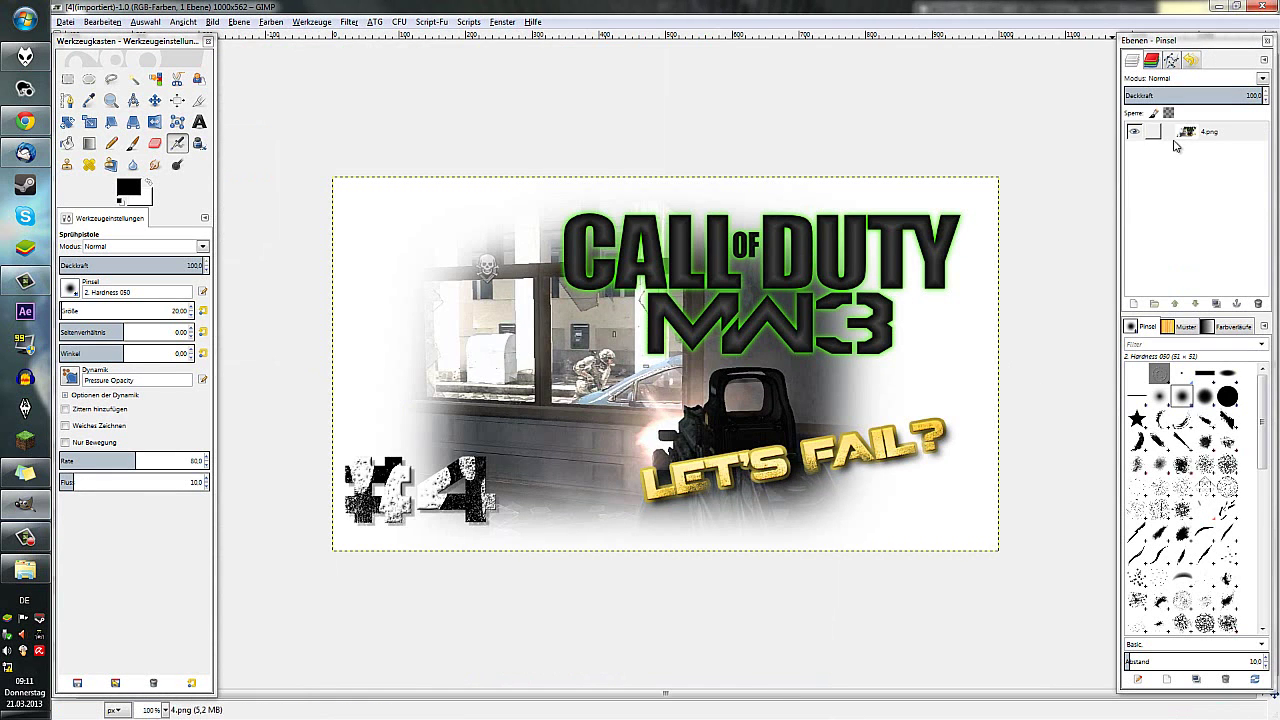
Delete the 4.png layer and swap the foreground and background colours.
{"action": "right_click", "coordinate": [1218, 132]}
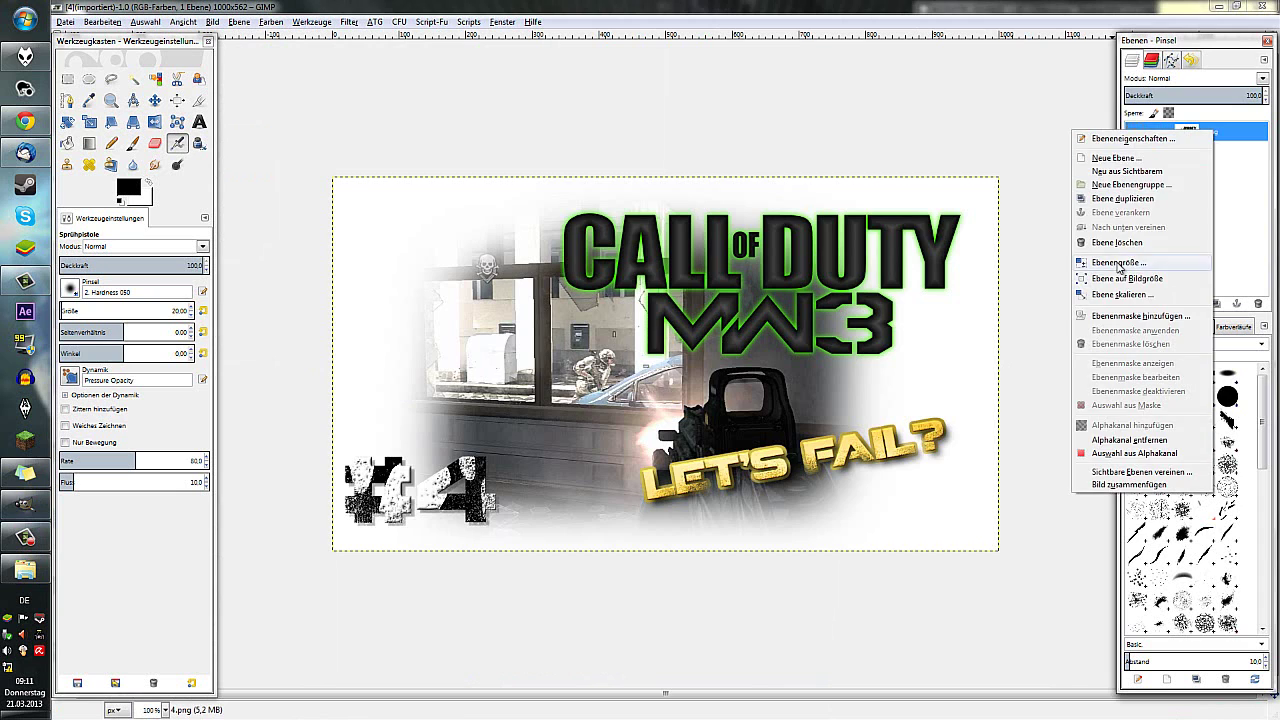
{"action": "left_click", "coordinate": [1127, 247]}
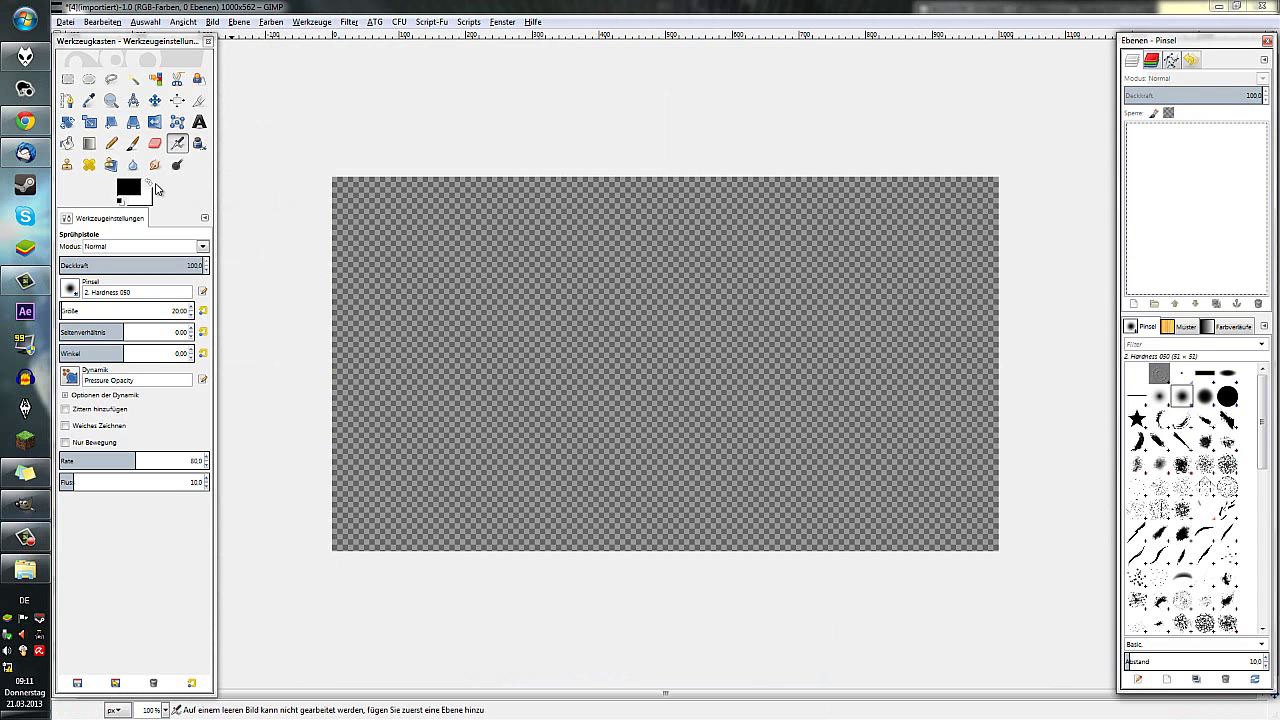
{"action": "left_click", "coordinate": [148, 186]}
{"action": "left_click", "coordinate": [67, 143]}
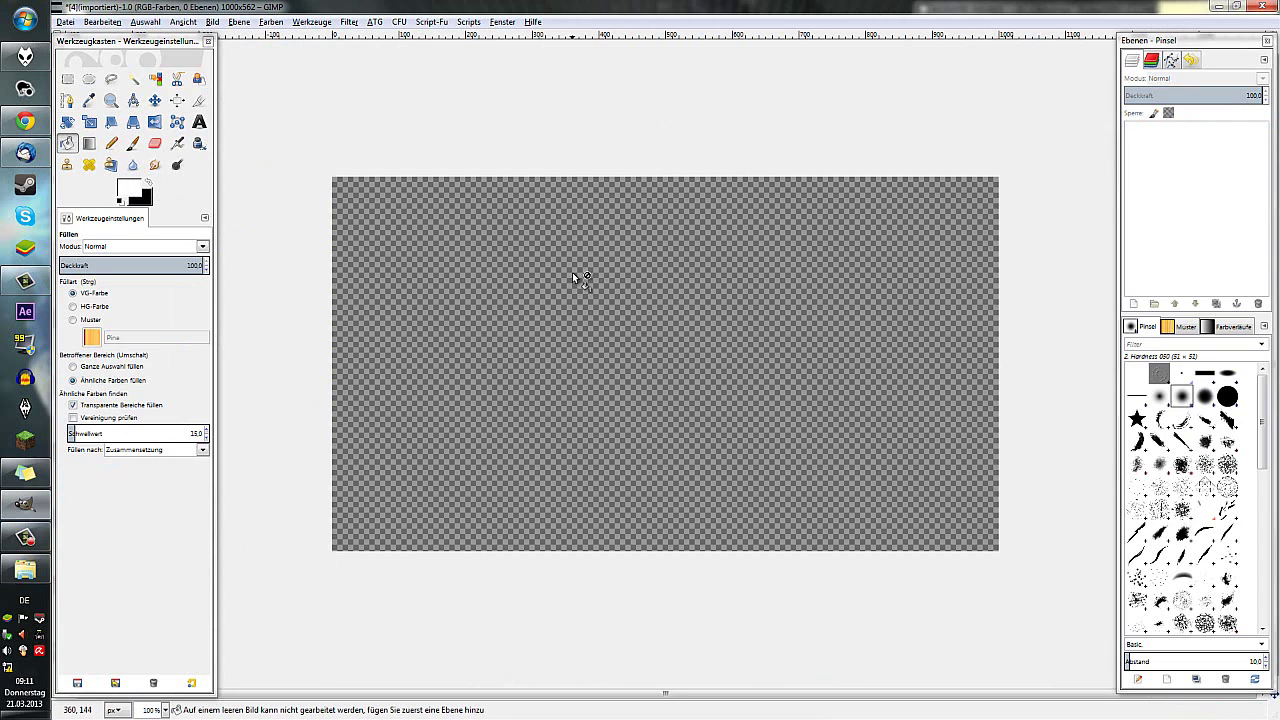
Add a new white-filled 1000×562 layer named Ebene and select the Move tool.
{"action": "right_click", "coordinate": [1124, 186]}
{"action": "left_click", "coordinate": [1156, 208]}
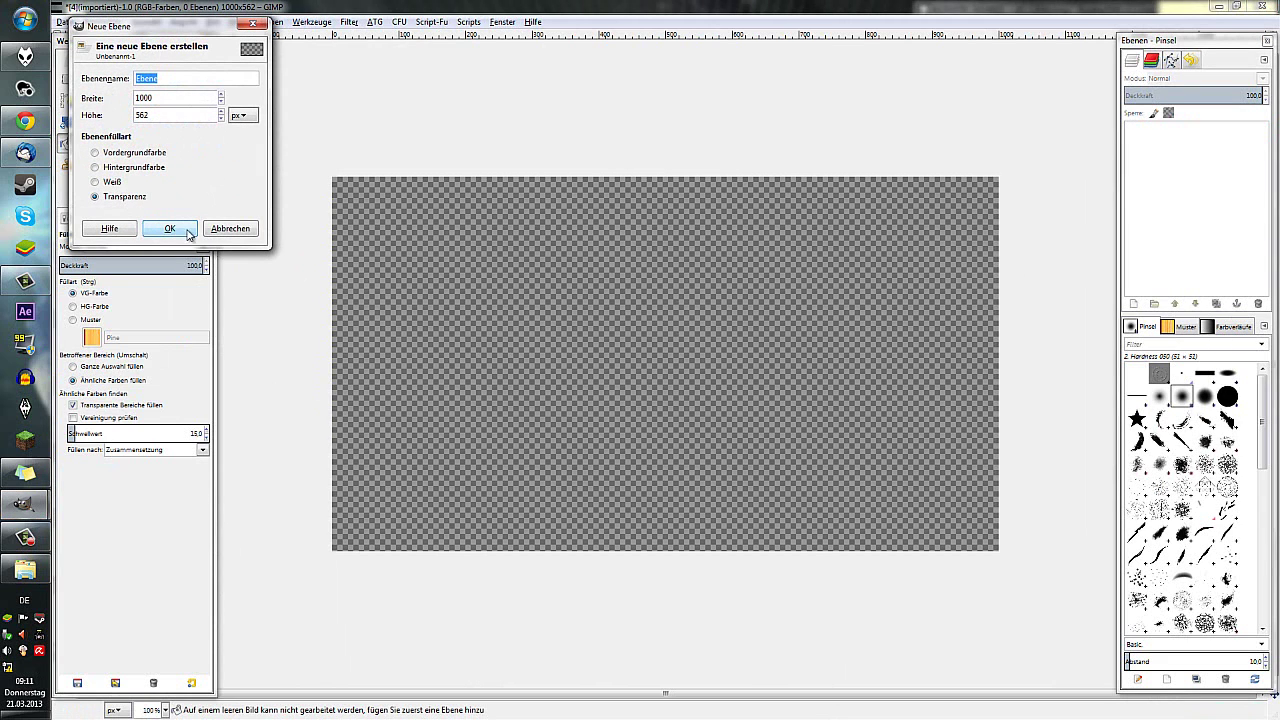
{"action": "left_click", "coordinate": [112, 182]}
{"action": "left_click", "coordinate": [178, 228]}
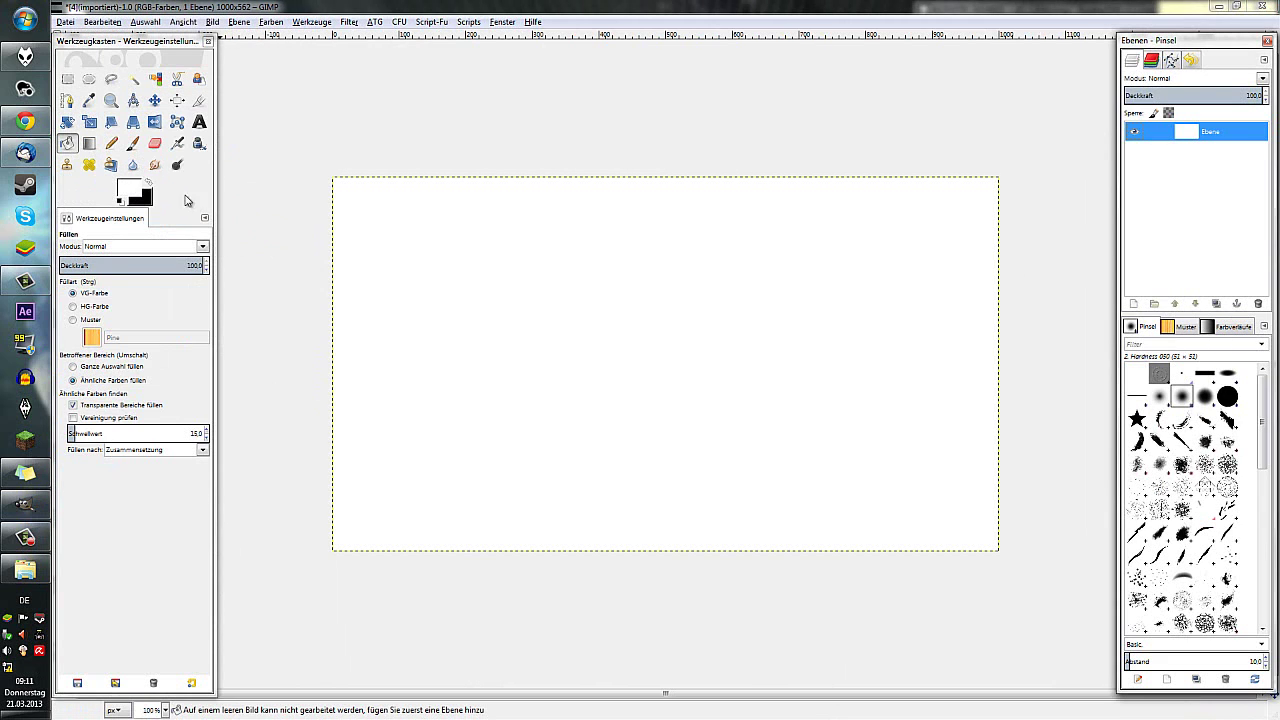
{"action": "left_click", "coordinate": [155, 100]}
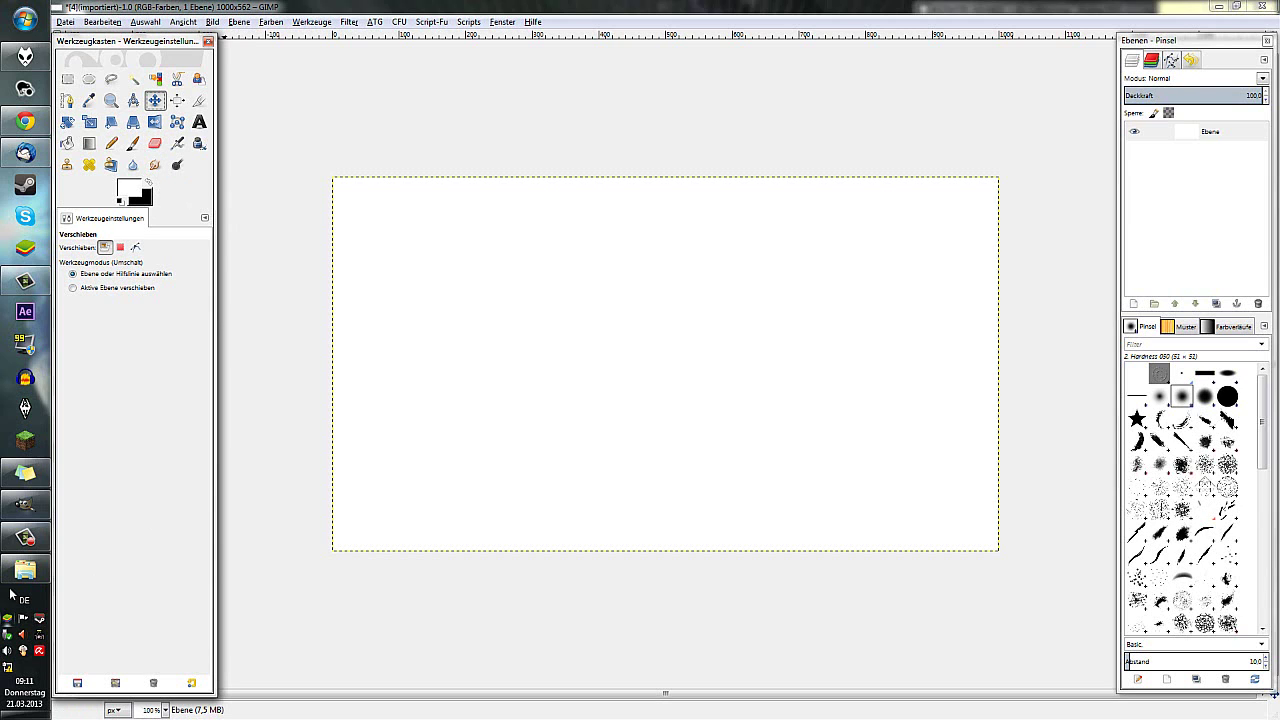
{"action": "left_click", "coordinate": [25, 537]}
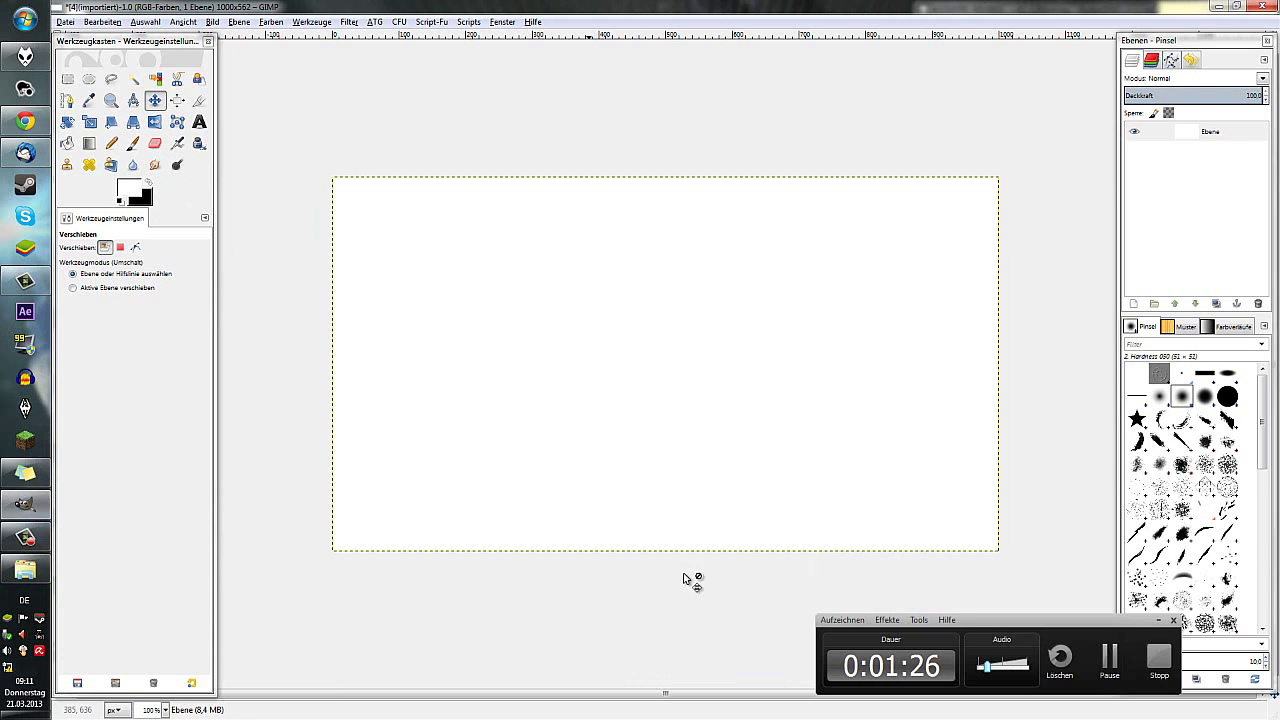
Navigate Explorer from the CoD MW3 folder to Videos > FC3 > Thumbnail.
{"action": "left_click", "coordinate": [1158, 620]}
{"action": "left_click", "coordinate": [25, 569]}
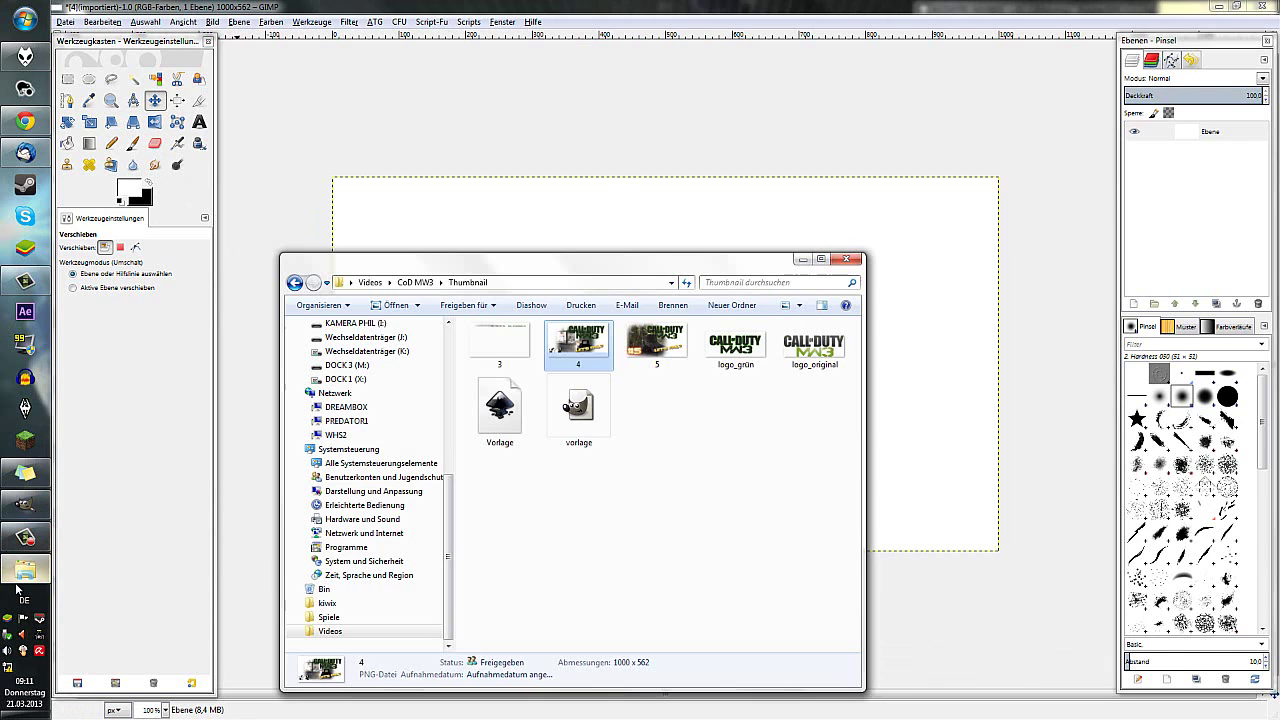
{"action": "left_click", "coordinate": [418, 283]}
{"action": "left_click", "coordinate": [566, 450]}
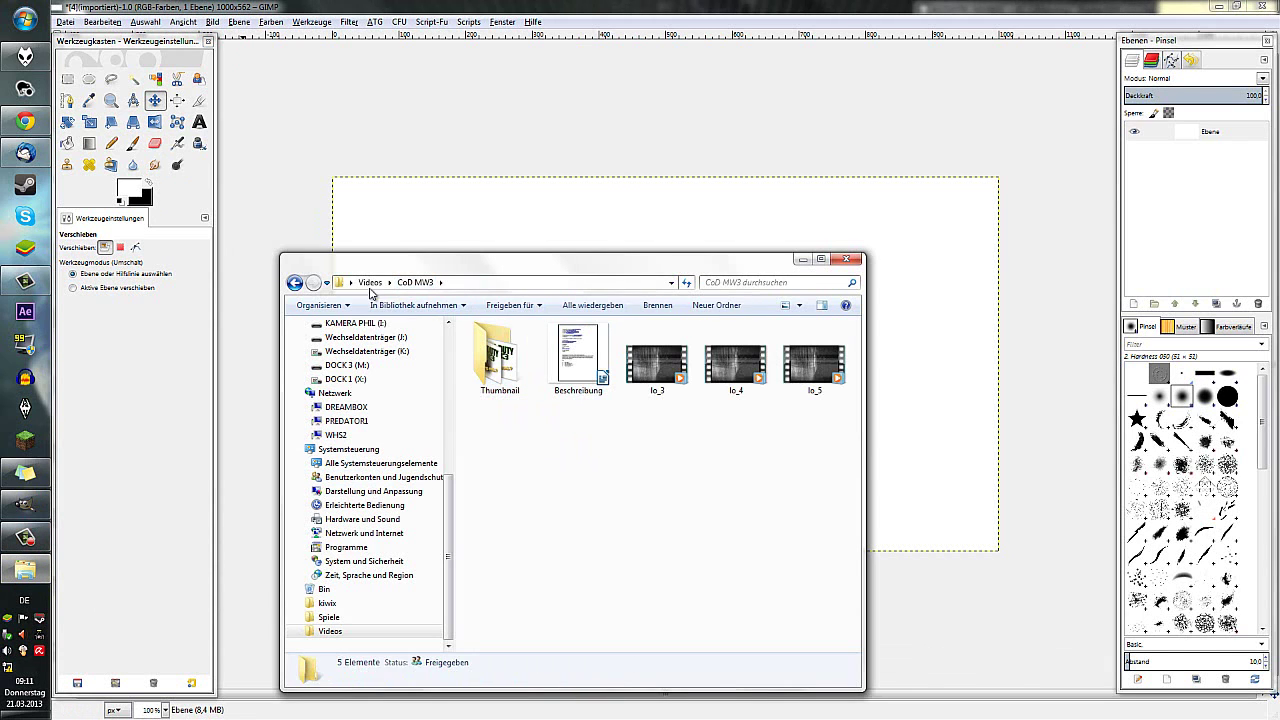
{"action": "left_click", "coordinate": [370, 282]}
{"action": "double_click", "coordinate": [736, 360]}
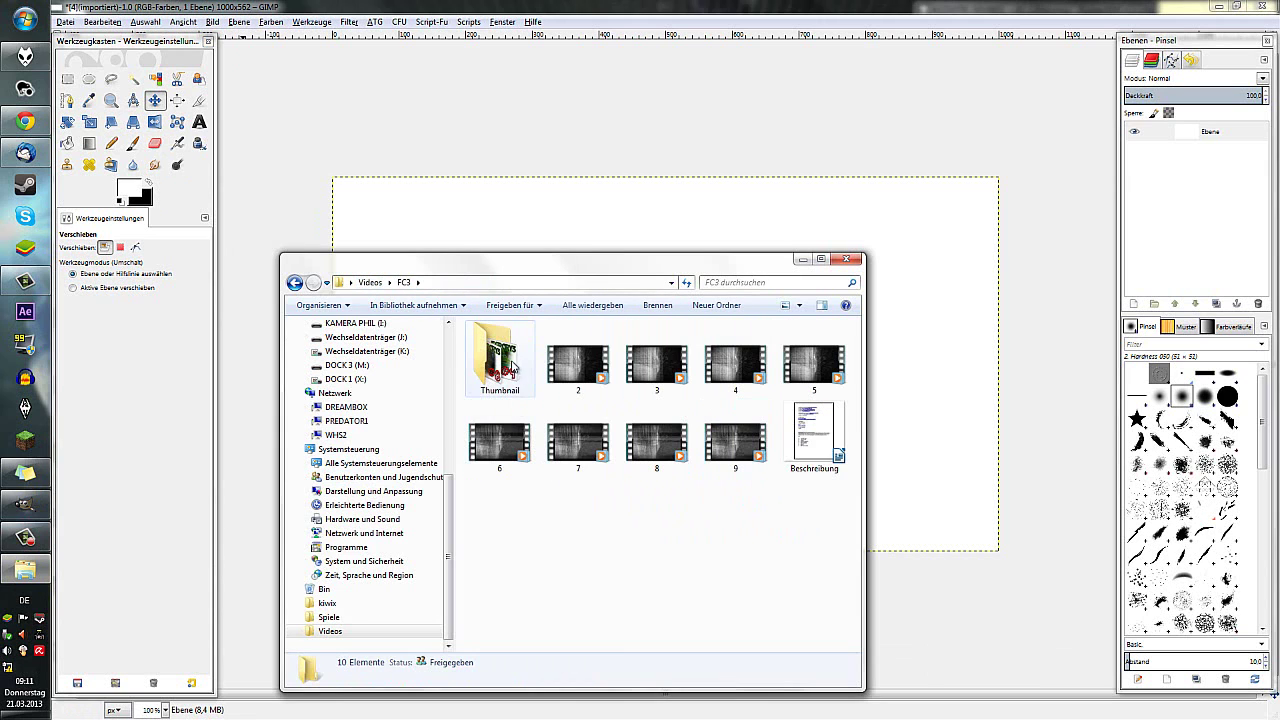
{"action": "double_click", "coordinate": [499, 355]}
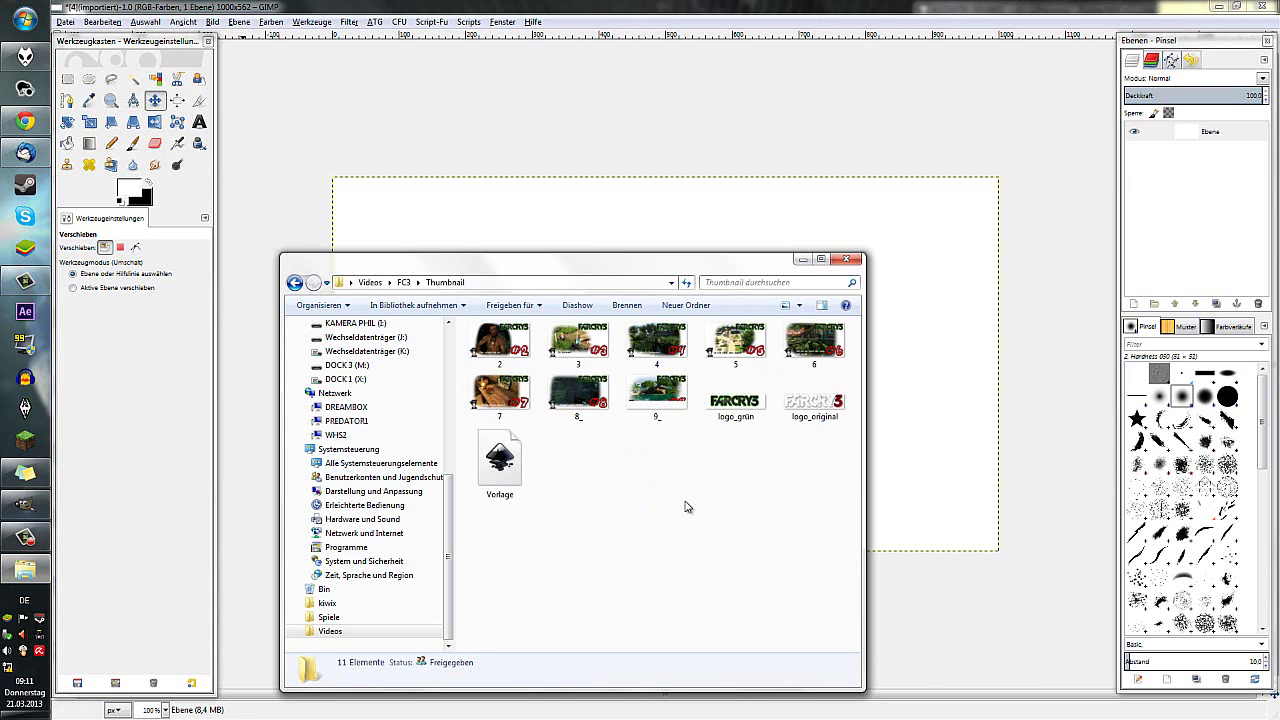
Preview logo_original and logo_grün in the photo viewer, then close it.
{"action": "double_click", "coordinate": [814, 400]}
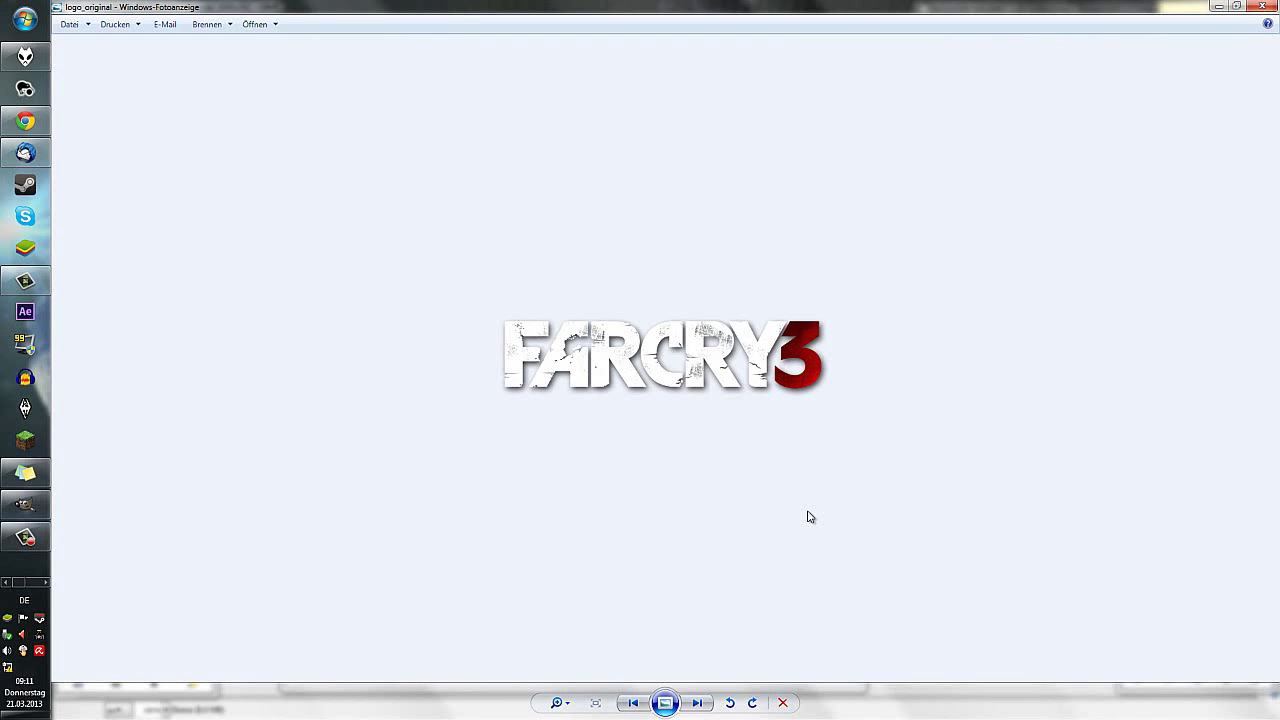
{"action": "key", "text": "Right"}
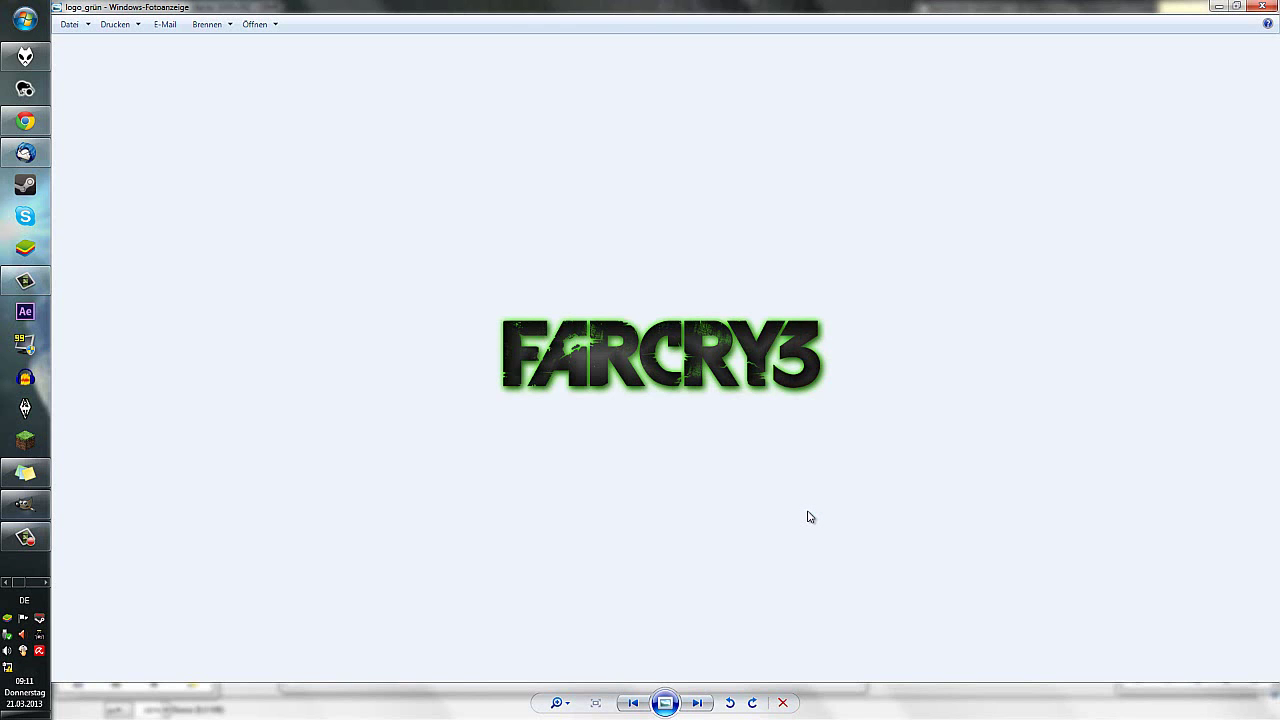
{"action": "left_click", "coordinate": [1264, 6]}
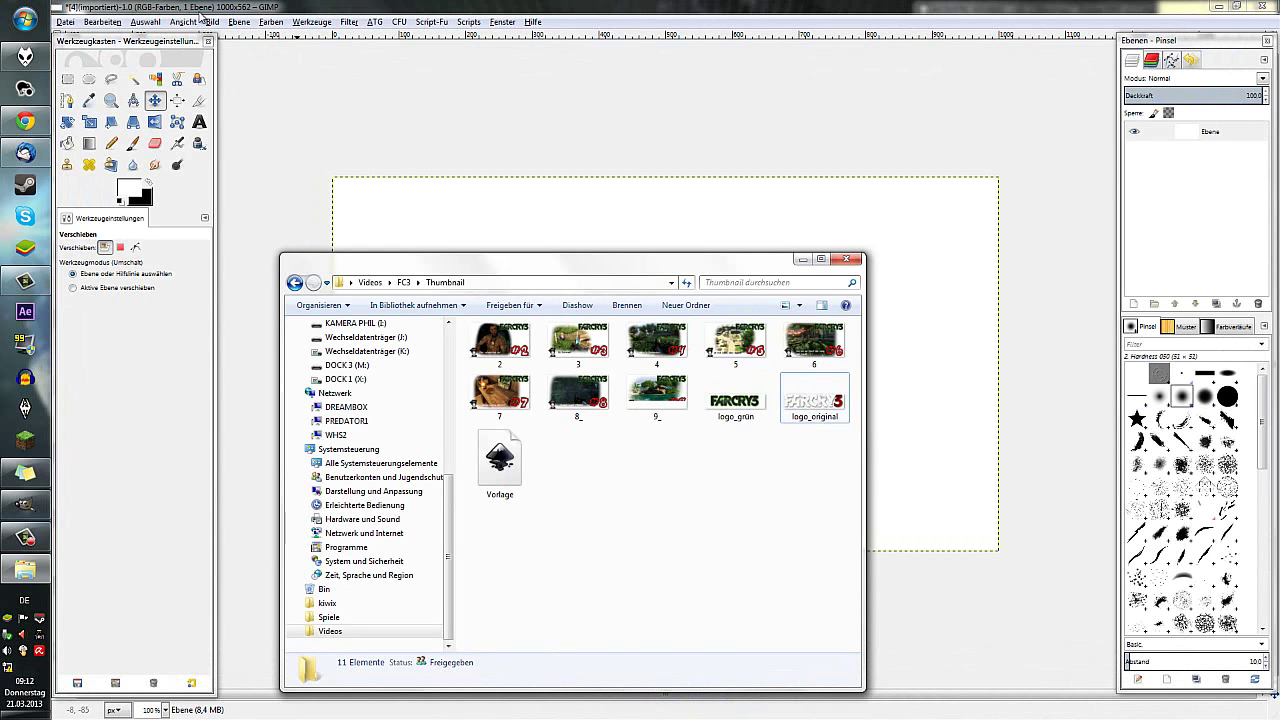
Open logo_original.png from Desktop\Videos\FC3\Thumbnail in GIMP and centre its window.
{"action": "left_click", "coordinate": [64, 22]}
{"action": "left_click", "coordinate": [82, 65]}
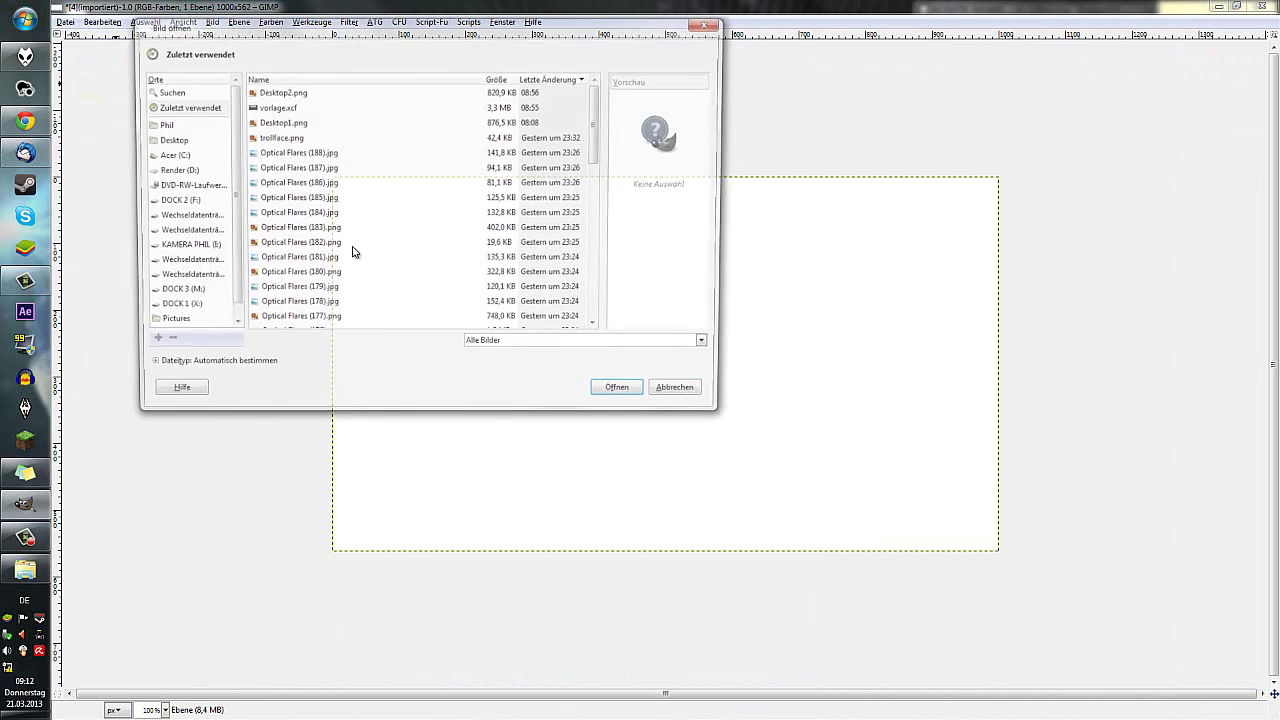
{"action": "left_click", "coordinate": [178, 142]}
{"action": "double_click", "coordinate": [273, 123]}
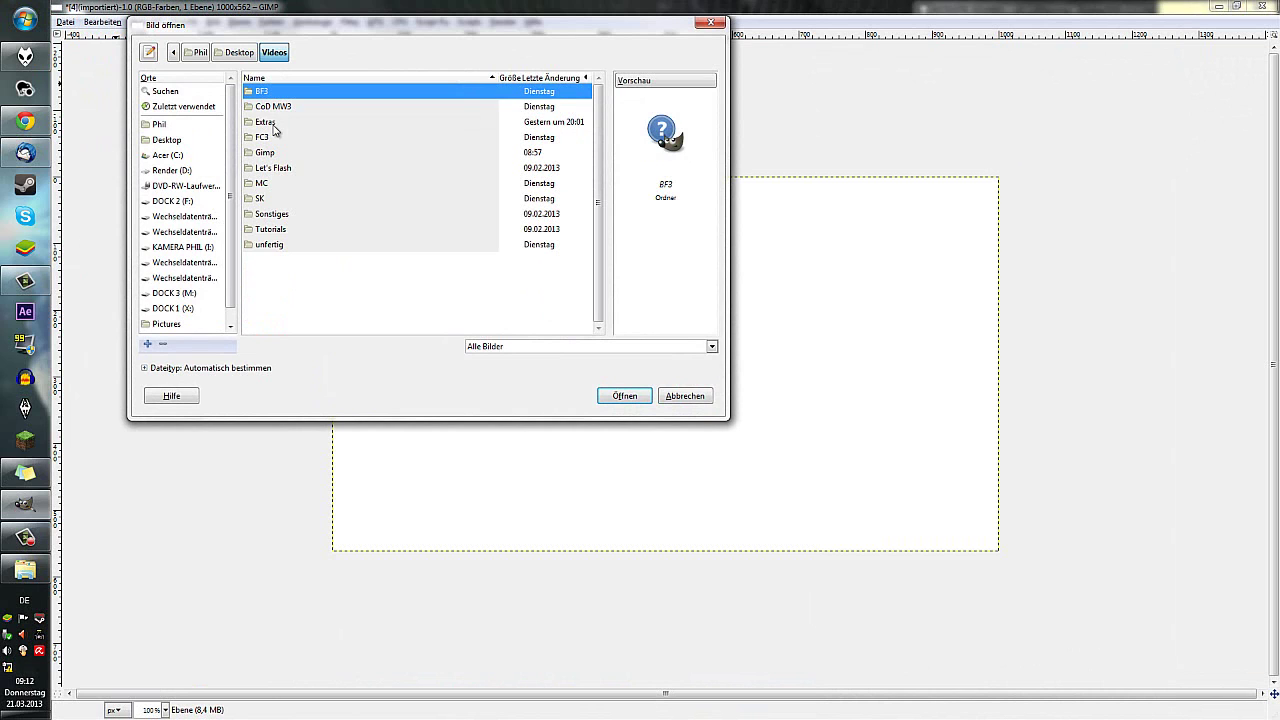
{"action": "double_click", "coordinate": [262, 137]}
{"action": "double_click", "coordinate": [281, 92]}
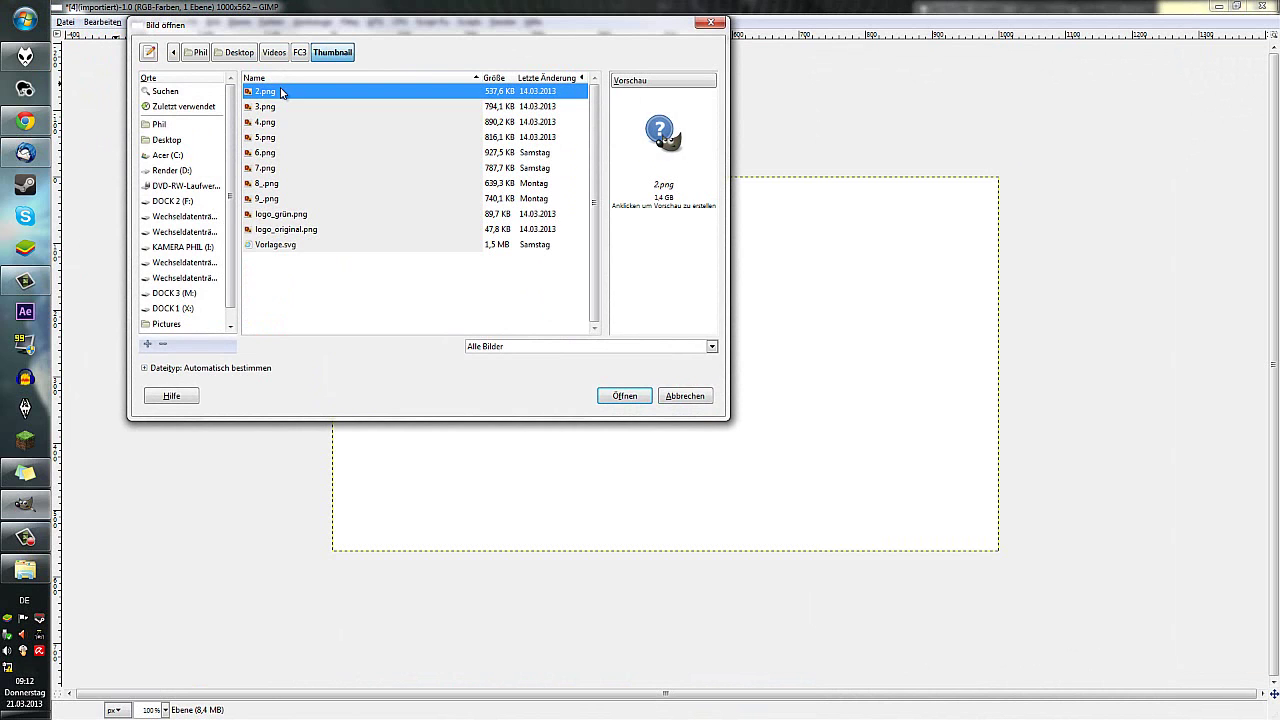
{"action": "left_click", "coordinate": [269, 232]}
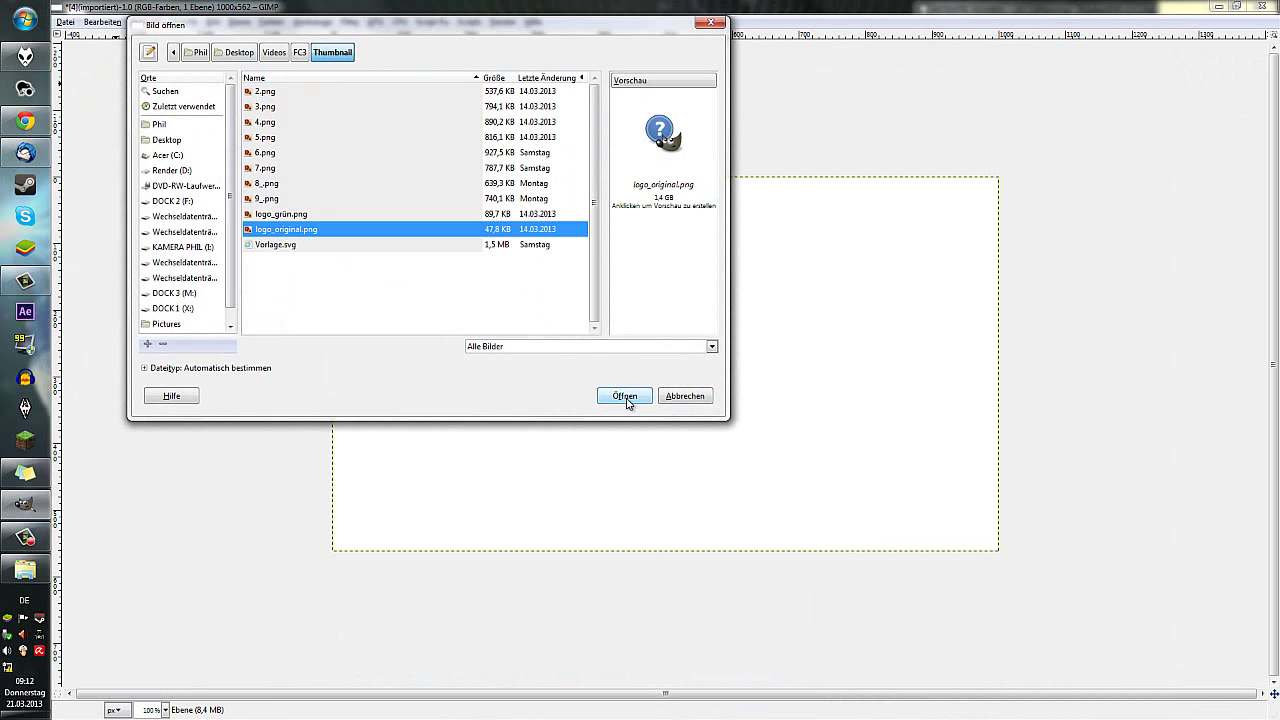
{"action": "left_click", "coordinate": [626, 396]}
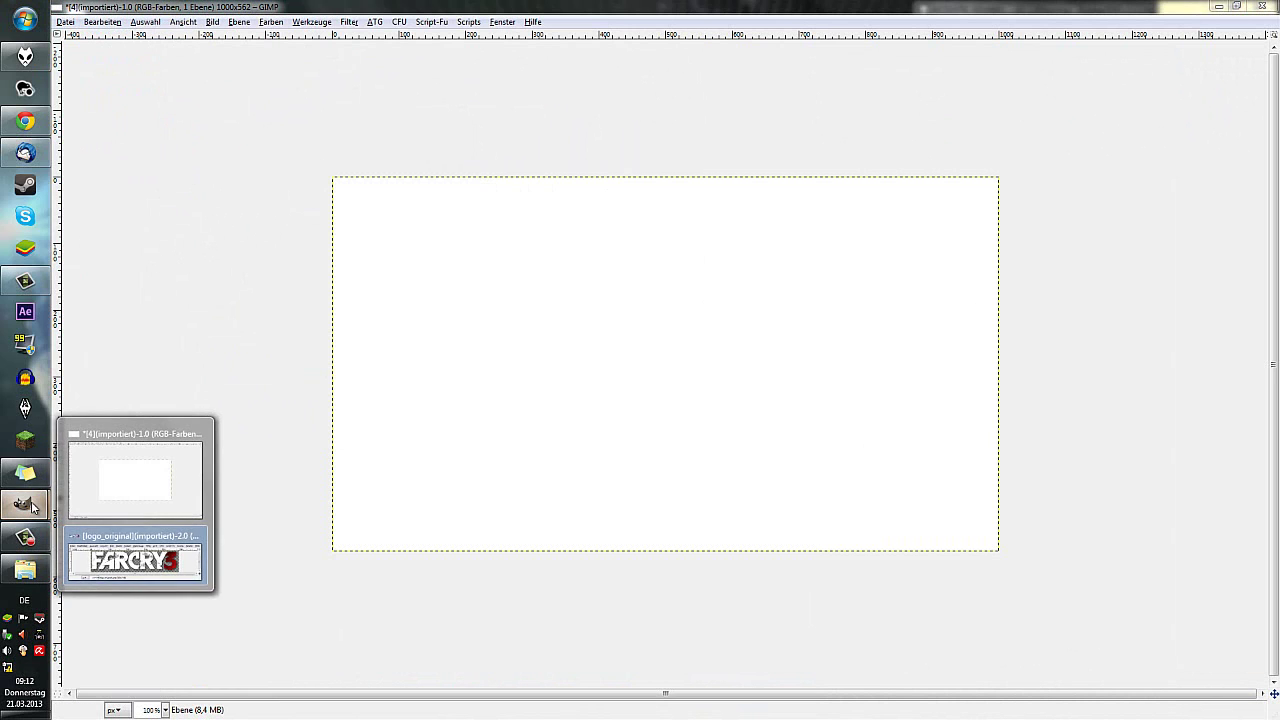
{"action": "left_click", "coordinate": [135, 555]}
{"action": "left_click_drag", "start_coordinate": [442, 68], "coordinate": [513, 224]}
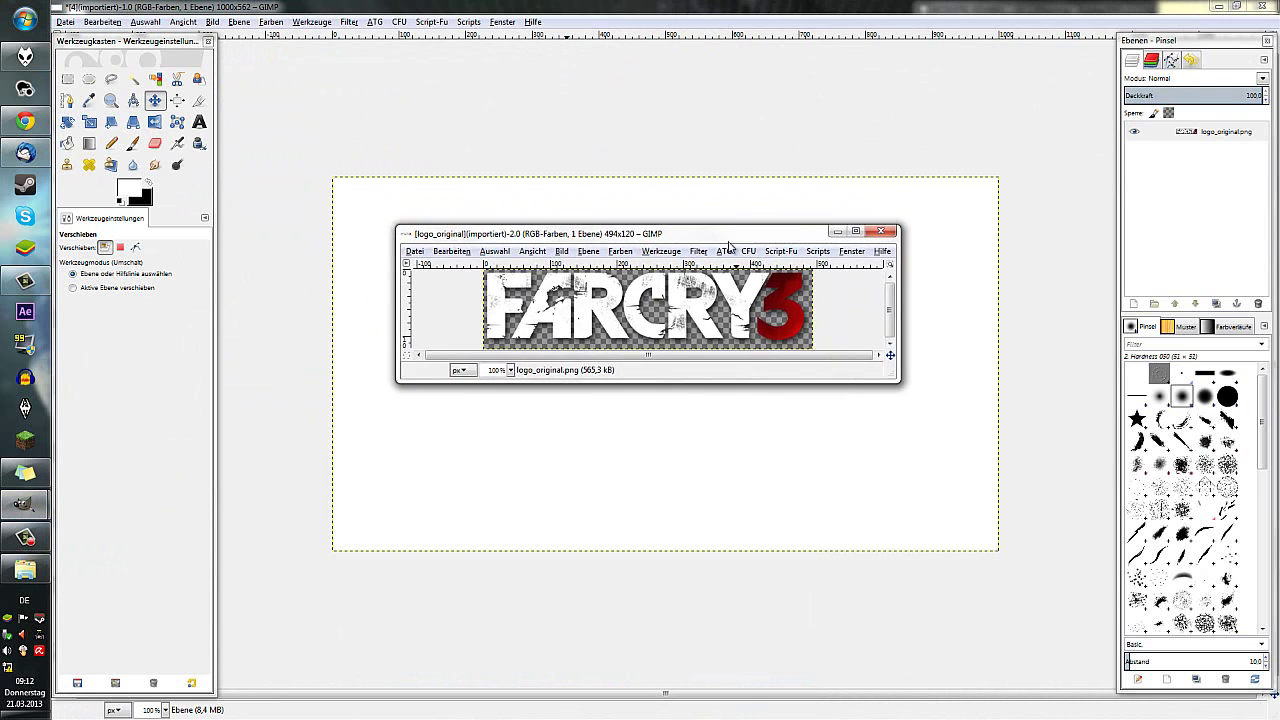
Enlarge the logo window and cancel a mistaken layer size with width 6.
{"action": "left_click_drag", "start_coordinate": [396, 228], "coordinate": [292, 32]}
{"action": "left_click_drag", "start_coordinate": [474, 46], "coordinate": [480, 232]}
{"action": "left_click", "coordinate": [485, 230]}
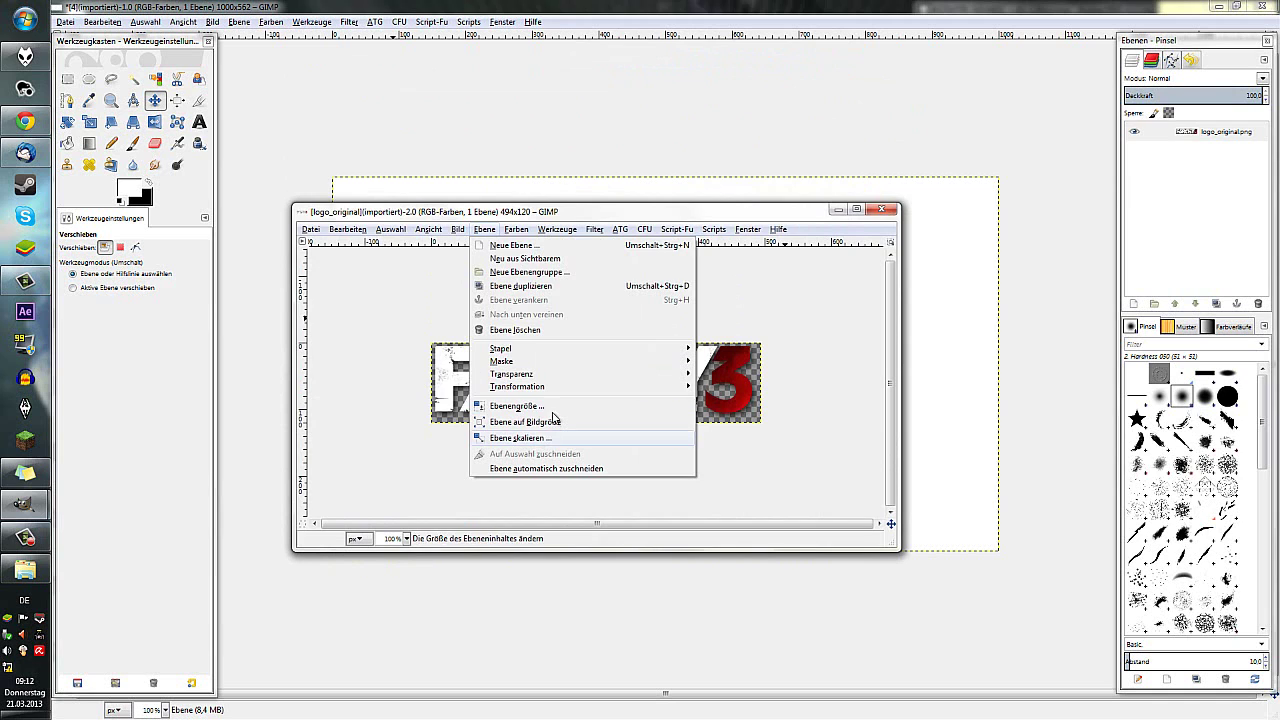
{"action": "left_click", "coordinate": [516, 406]}
{"action": "type", "text": "6"}
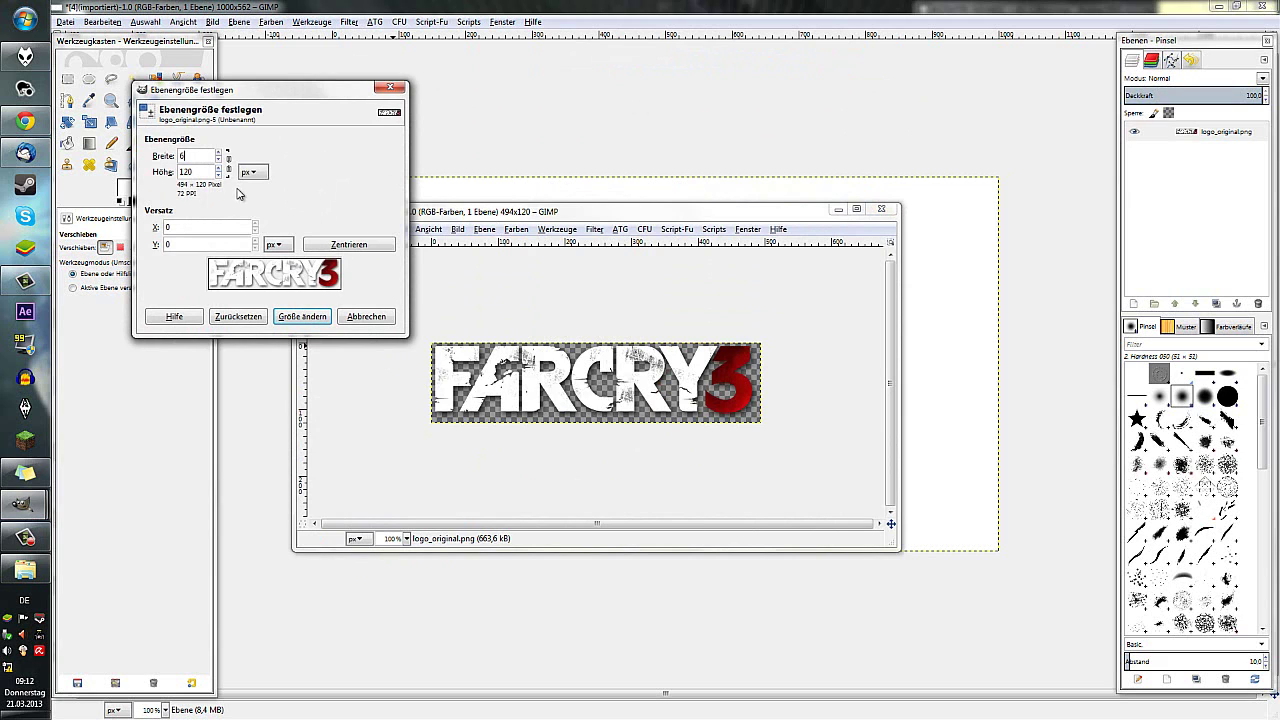
{"action": "key", "text": "Tab"}
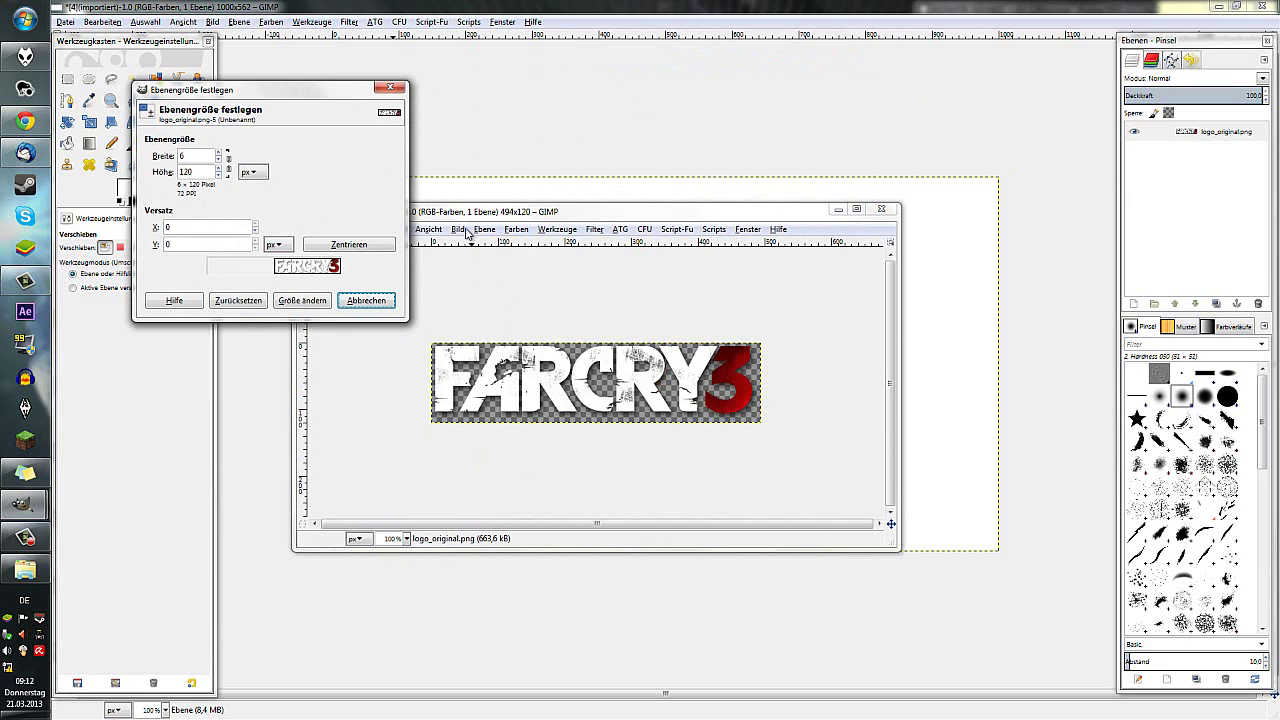
{"action": "left_click", "coordinate": [367, 301]}
Set the logo layer size proportionally to 700 px wide, height 170.
{"action": "left_click", "coordinate": [484, 229]}
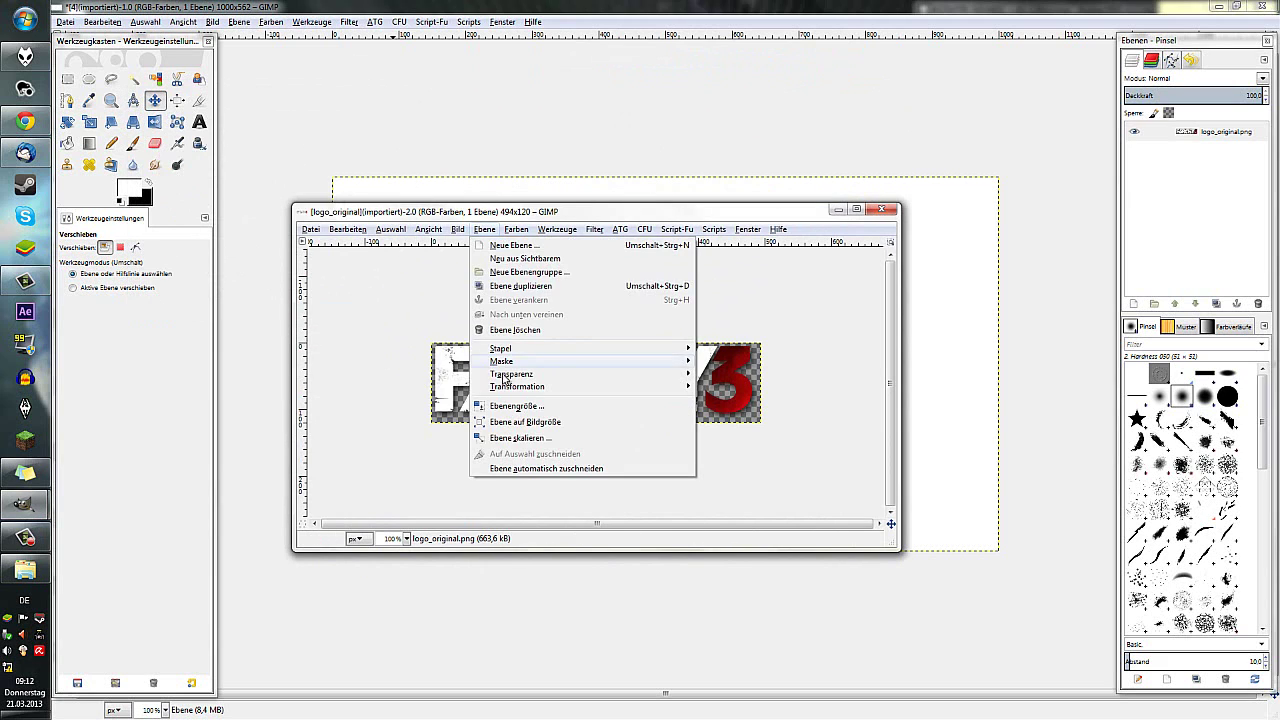
{"action": "left_click", "coordinate": [503, 406]}
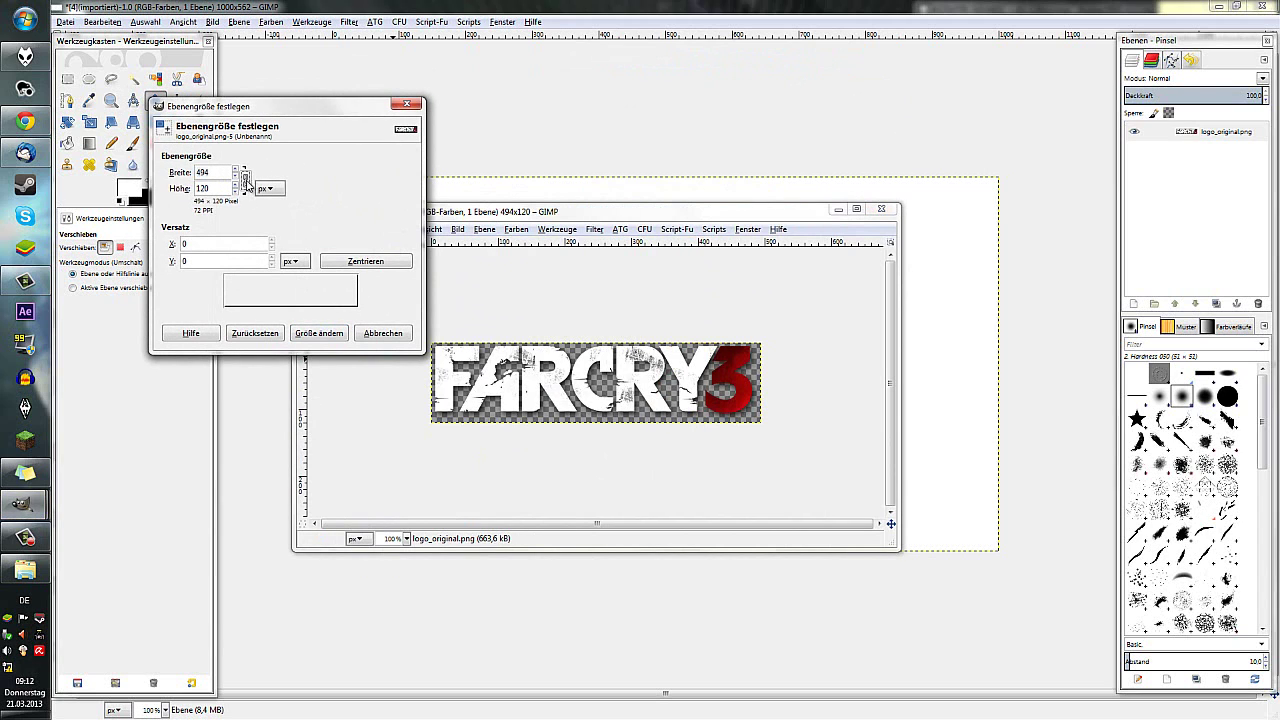
{"action": "left_click", "coordinate": [244, 180]}
{"action": "left_click", "coordinate": [218, 173]}
{"action": "type", "text": "600"}
{"action": "left_click", "coordinate": [198, 188]}
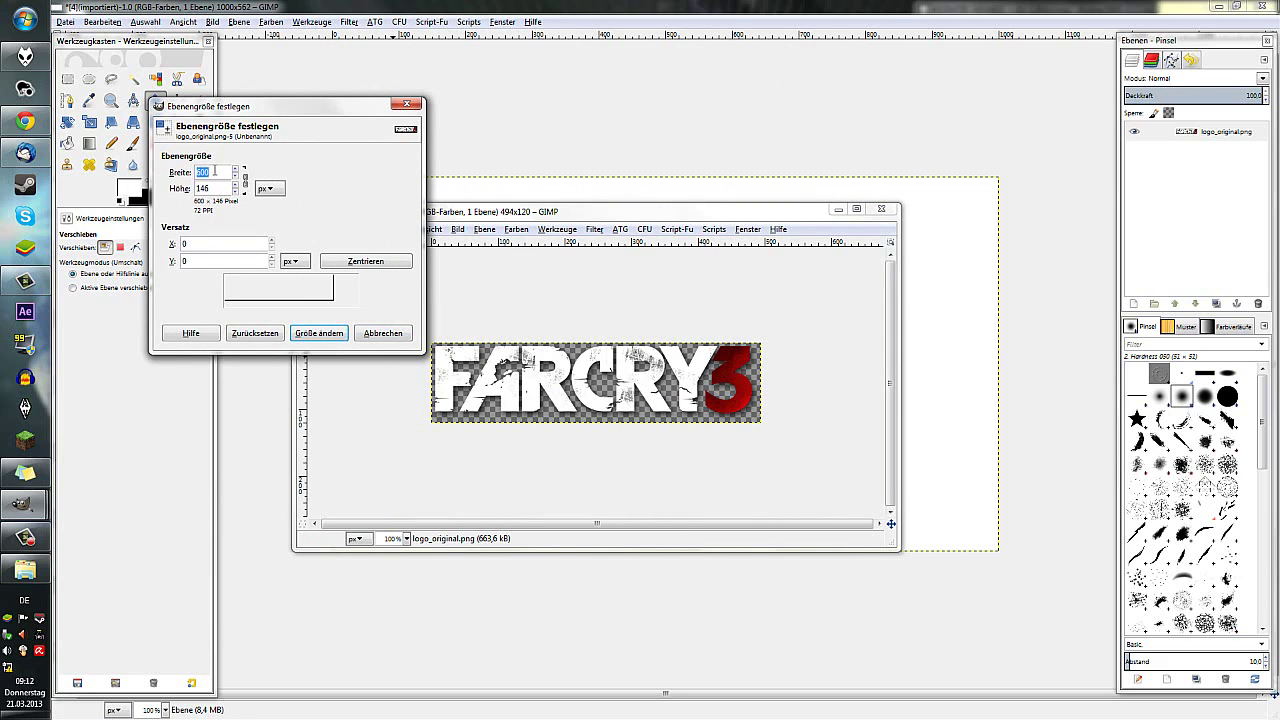
{"action": "type", "text": "7"}
{"action": "left_click", "coordinate": [220, 190]}
{"action": "left_click", "coordinate": [320, 333]}
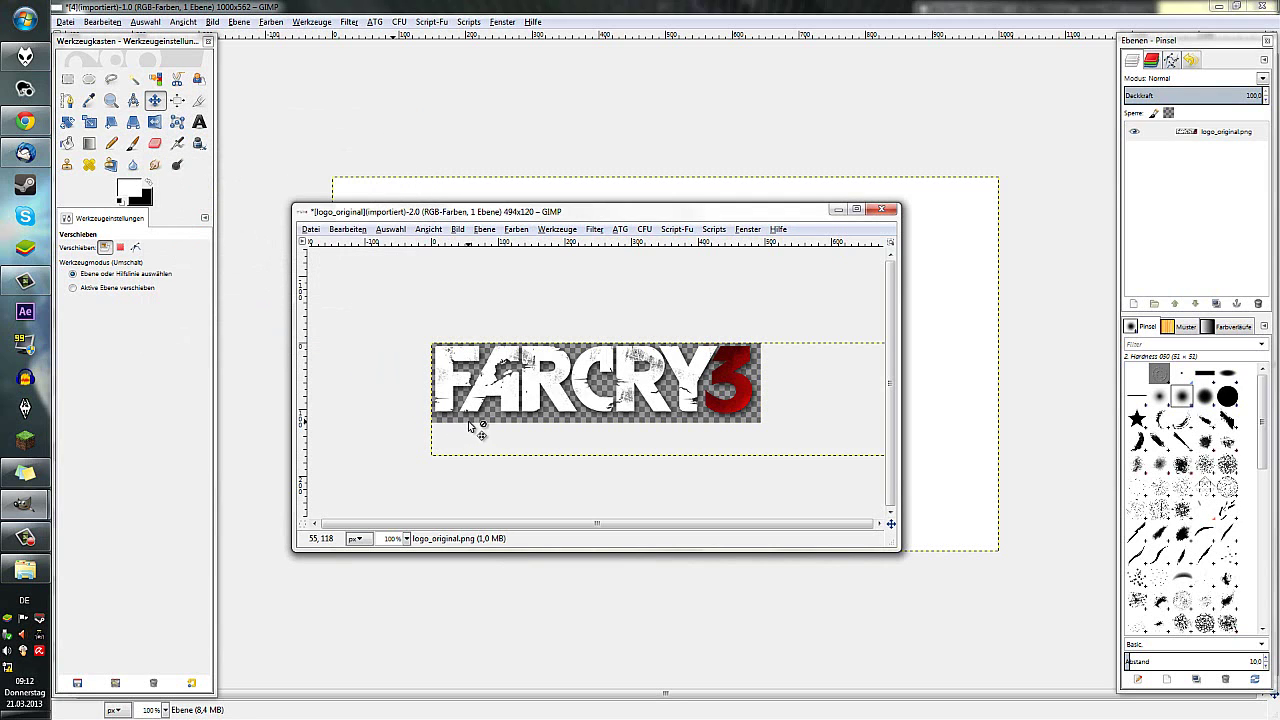
Resize the logo image canvas to 600 × 146 pixels.
{"action": "left_click_drag", "start_coordinate": [897, 546], "coordinate": [1010, 614]}
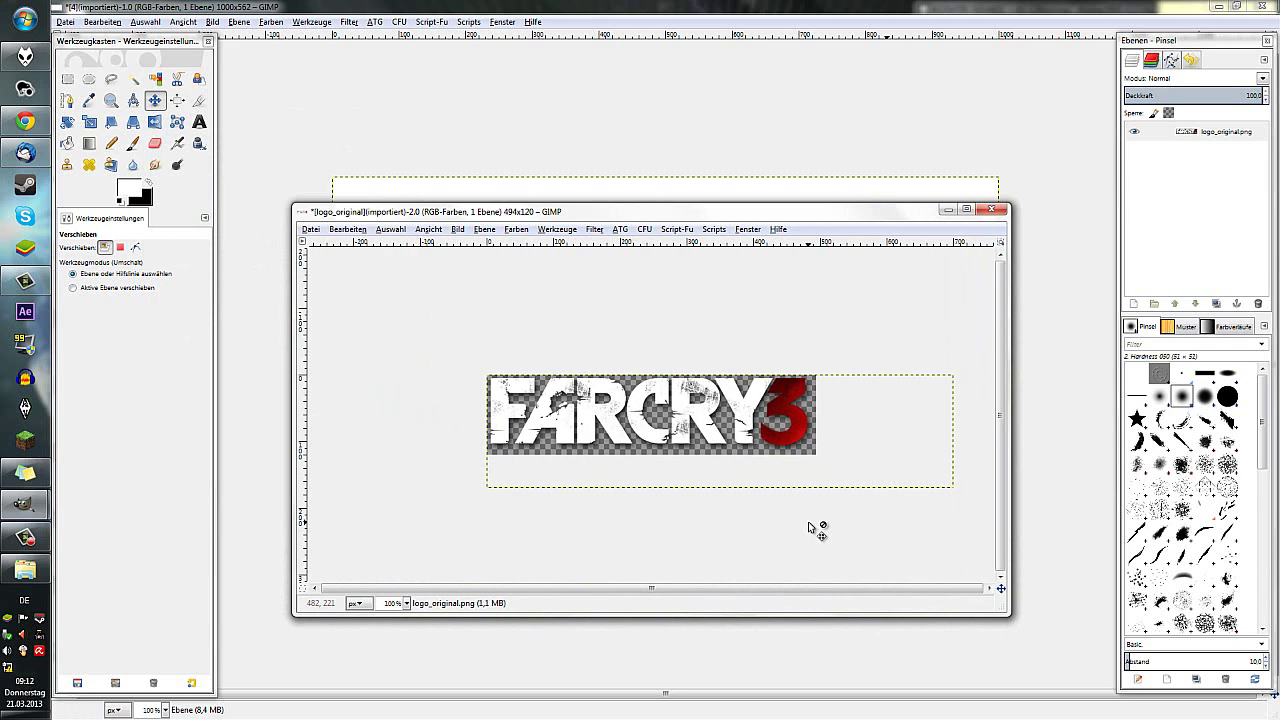
{"action": "left_click", "coordinate": [458, 229]}
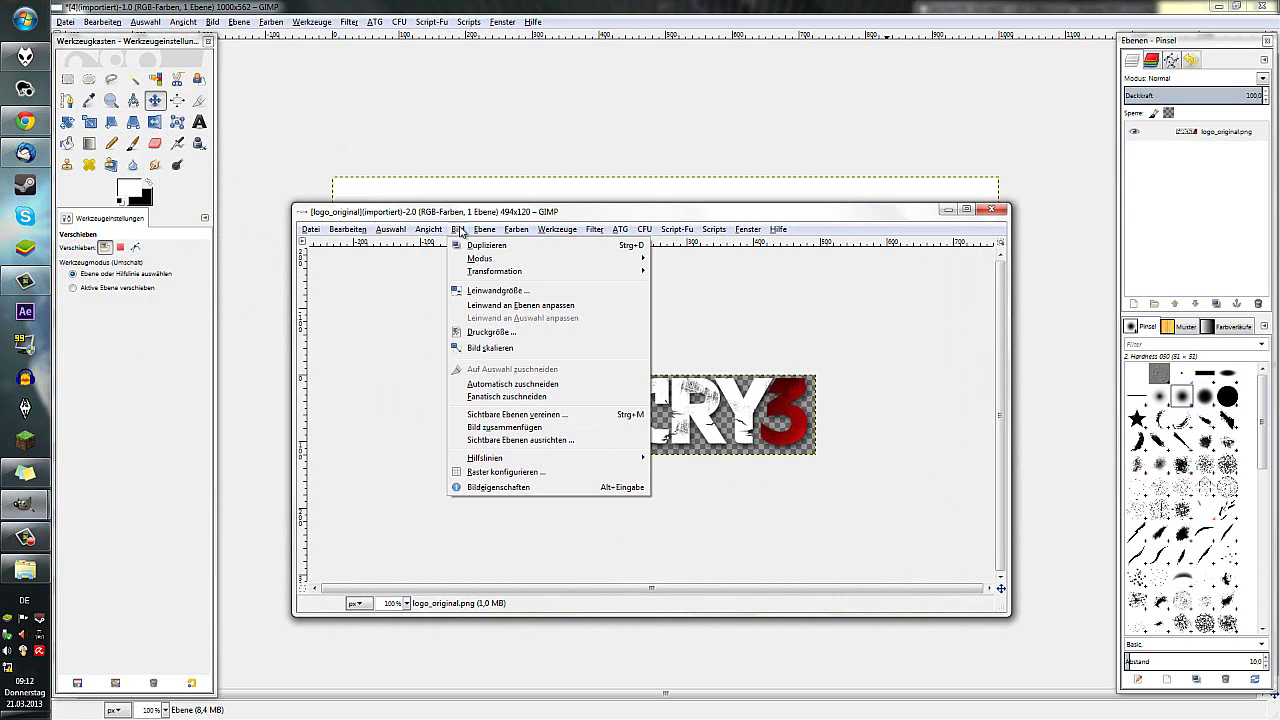
{"action": "left_click", "coordinate": [485, 290]}
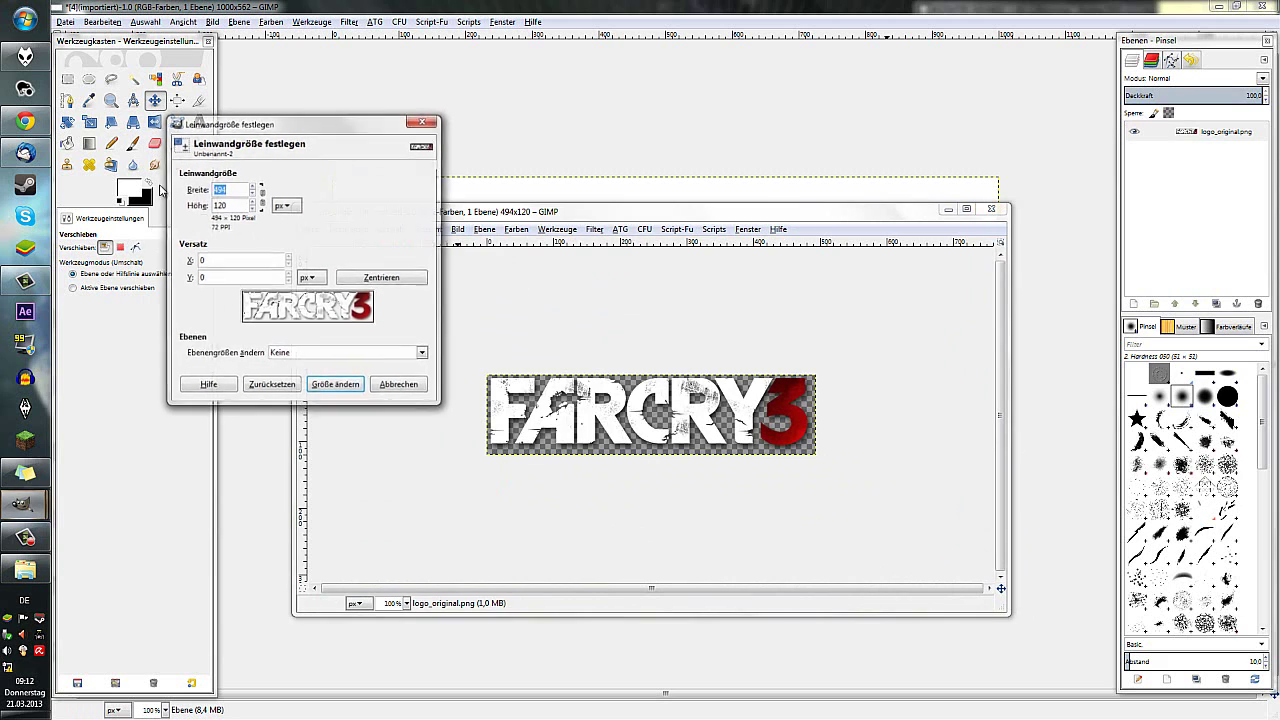
{"action": "left_click", "coordinate": [235, 189]}
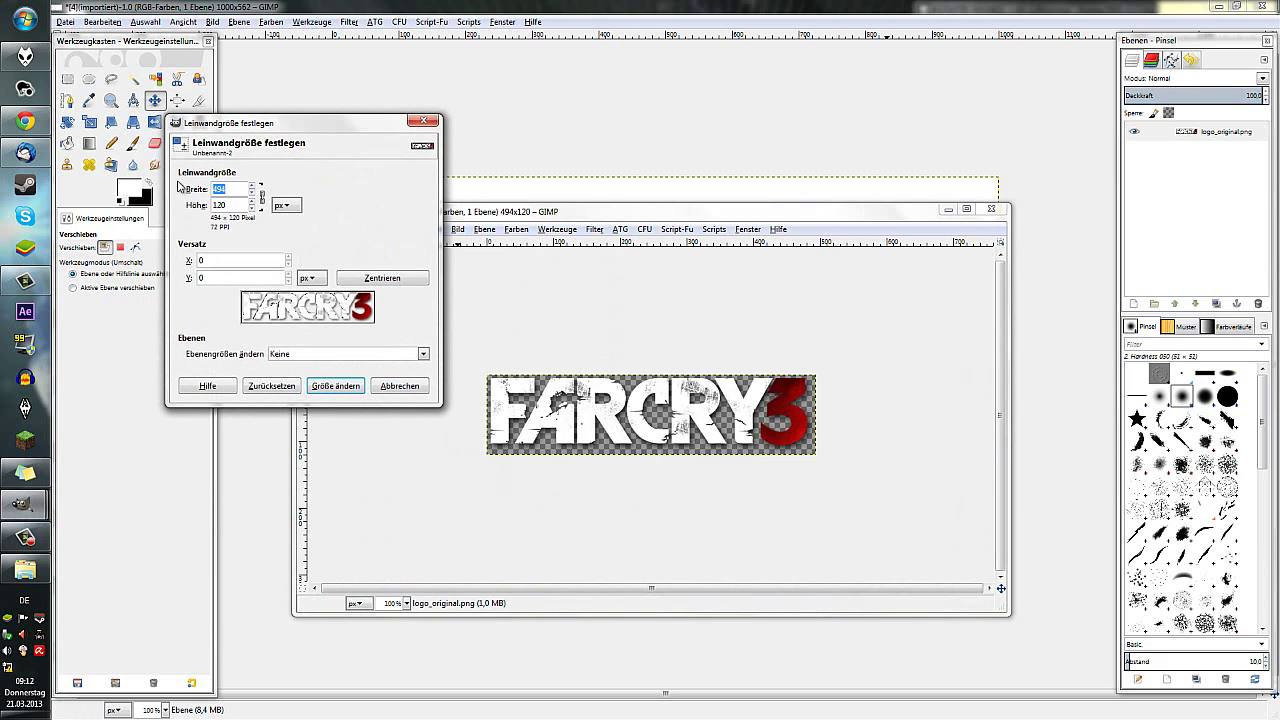
{"action": "type", "text": "600"}
{"action": "left_click", "coordinate": [236, 205]}
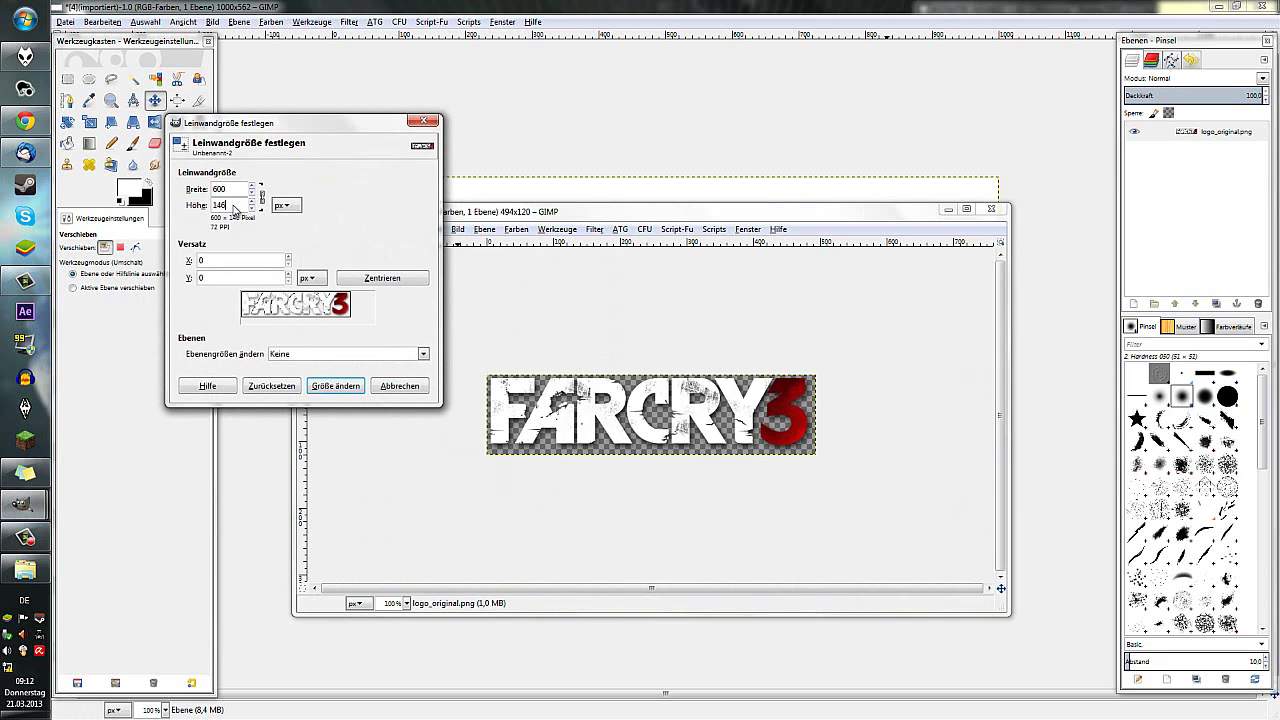
{"action": "left_click", "coordinate": [335, 386]}
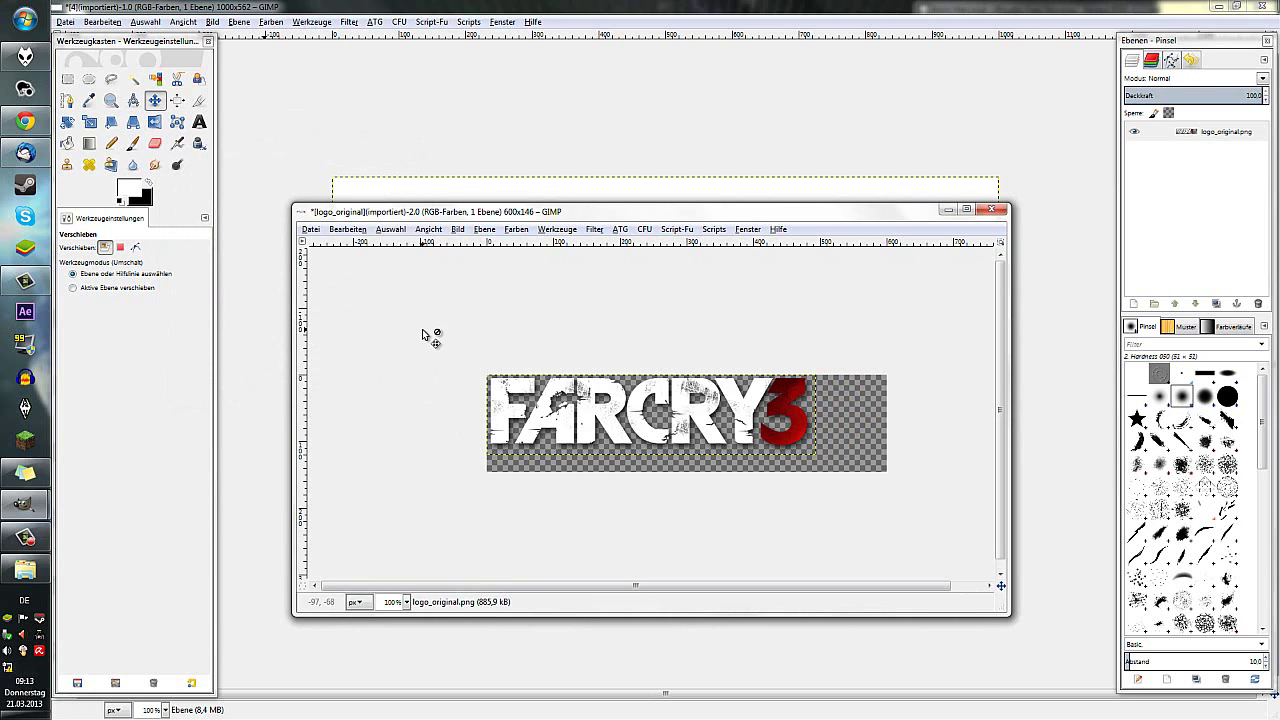
Drag the logo with the Move tool until it sits centred on the canvas.
{"action": "left_click", "coordinate": [155, 100]}
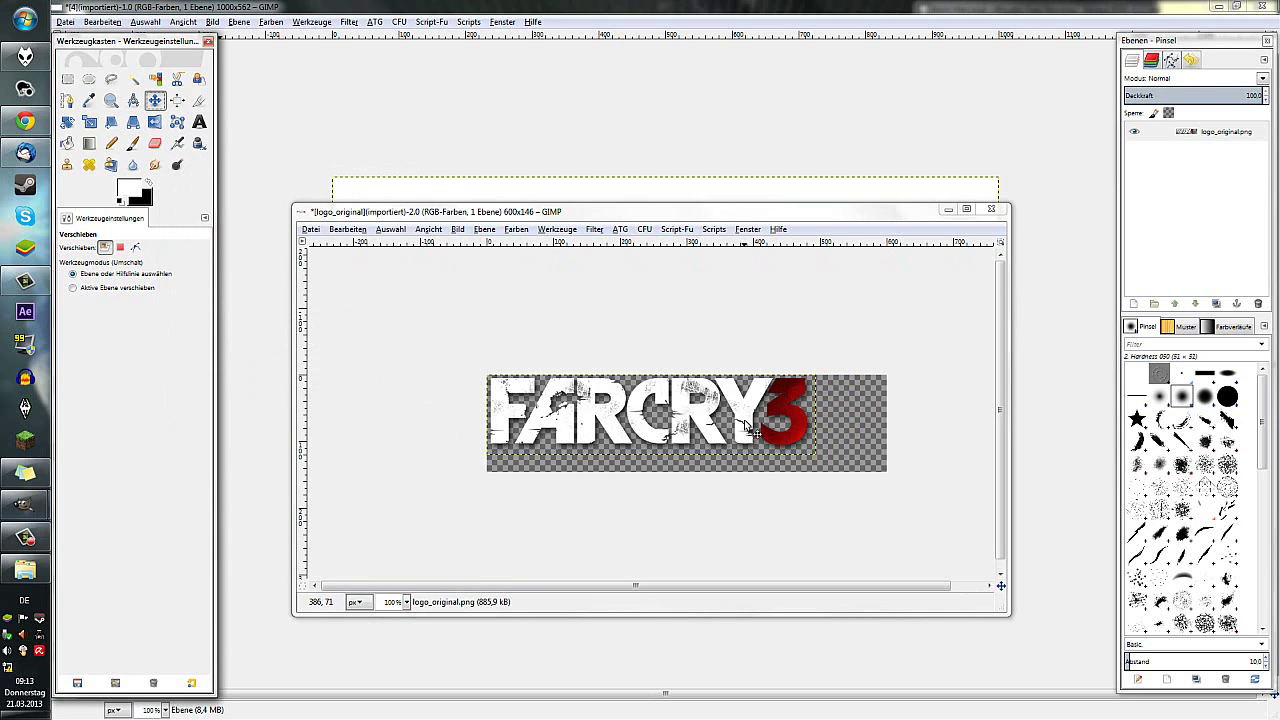
{"action": "left_click_drag", "start_coordinate": [752, 428], "coordinate": [790, 436]}
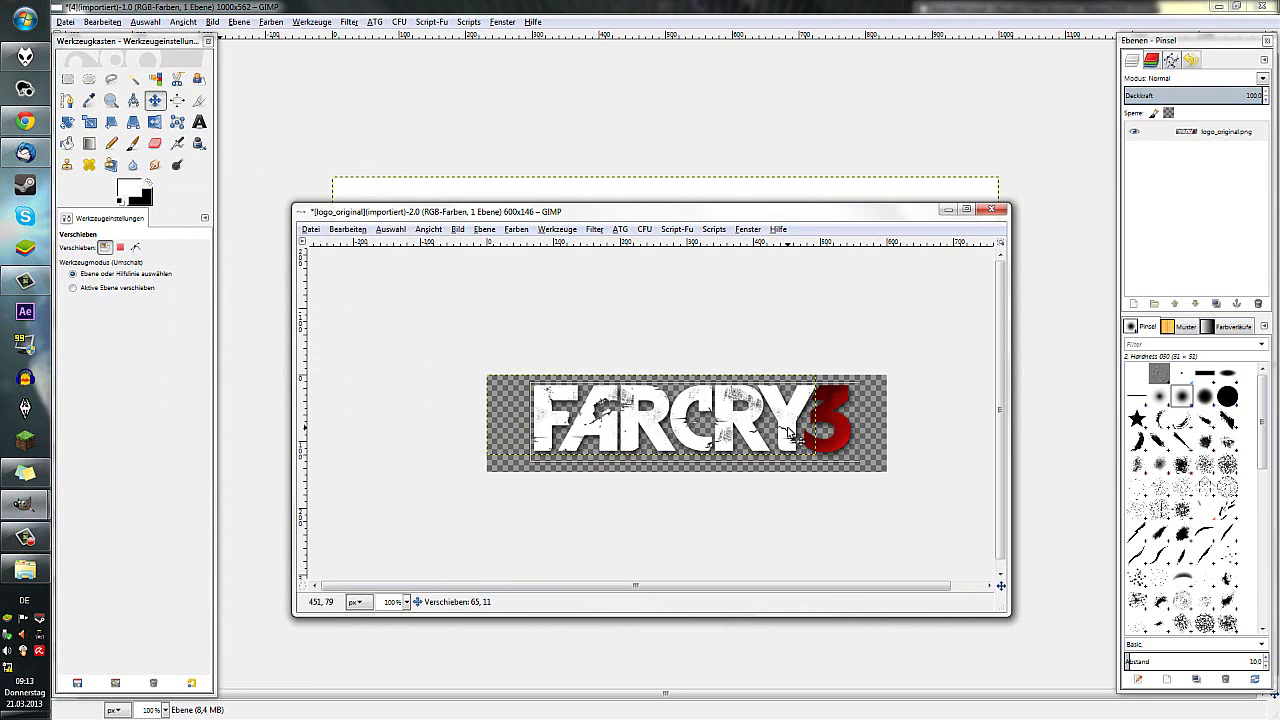
{"action": "left_click_drag", "start_coordinate": [787, 430], "coordinate": [783, 434]}
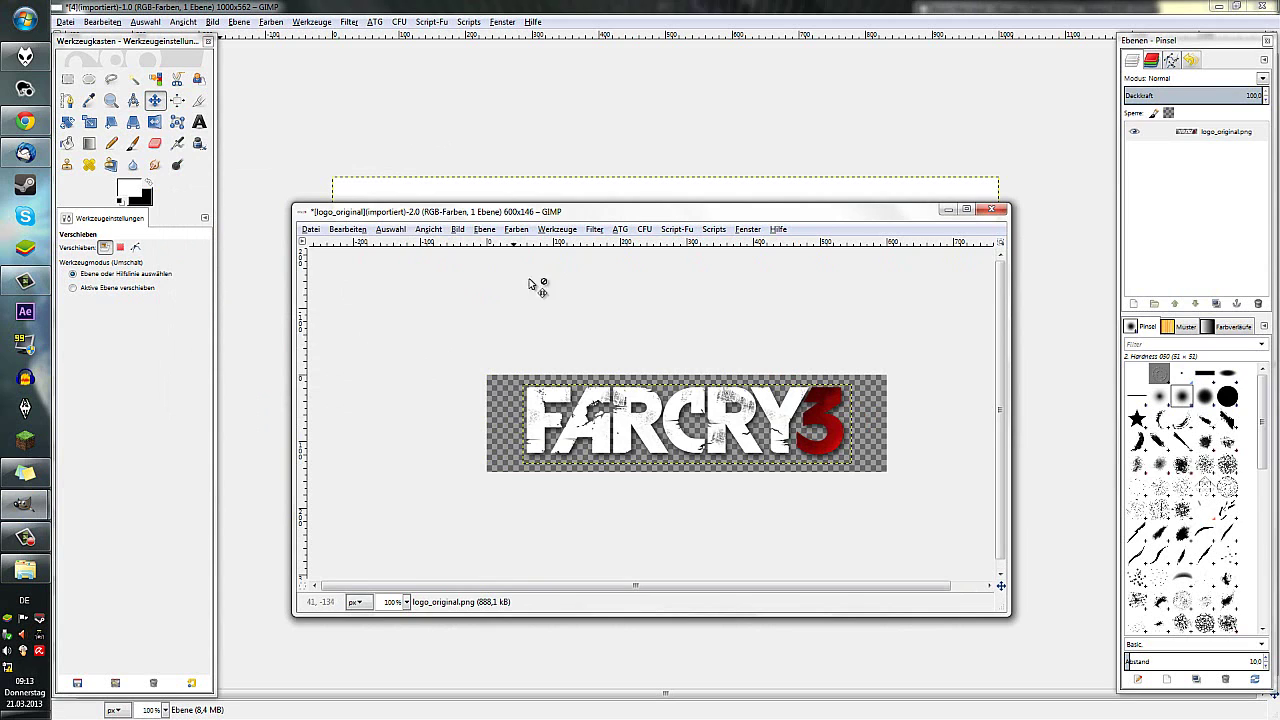
Fit the logo layer to image size and apply a green Alien Glow, size 50.
{"action": "right_click", "coordinate": [1210, 138]}
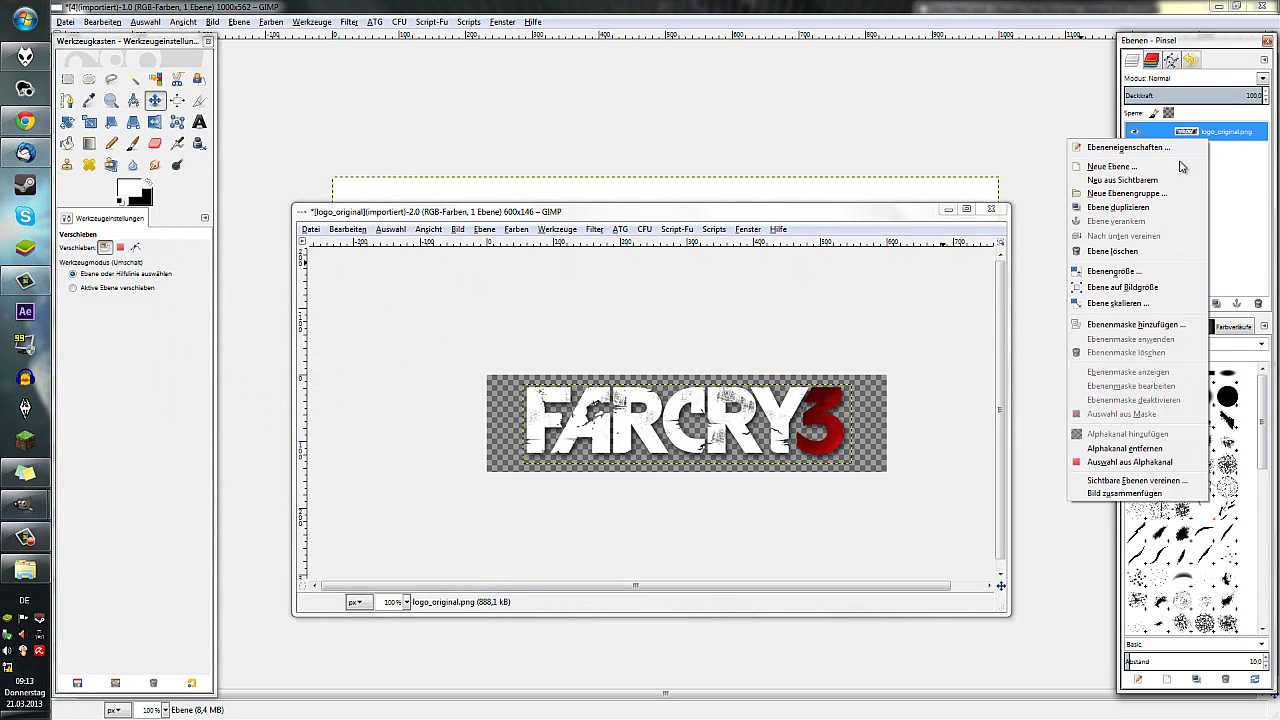
{"action": "left_click", "coordinate": [1141, 288]}
{"action": "left_click", "coordinate": [516, 230]}
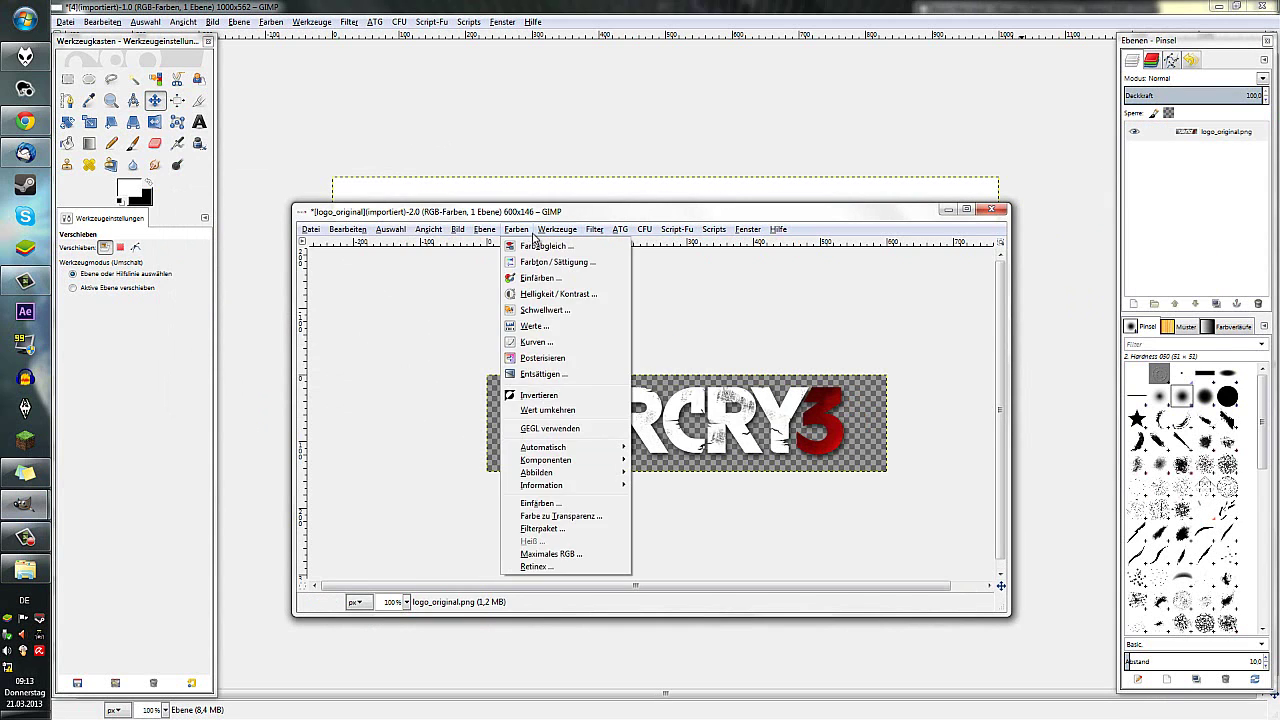
{"action": "mouse_move", "coordinate": [628, 477]}
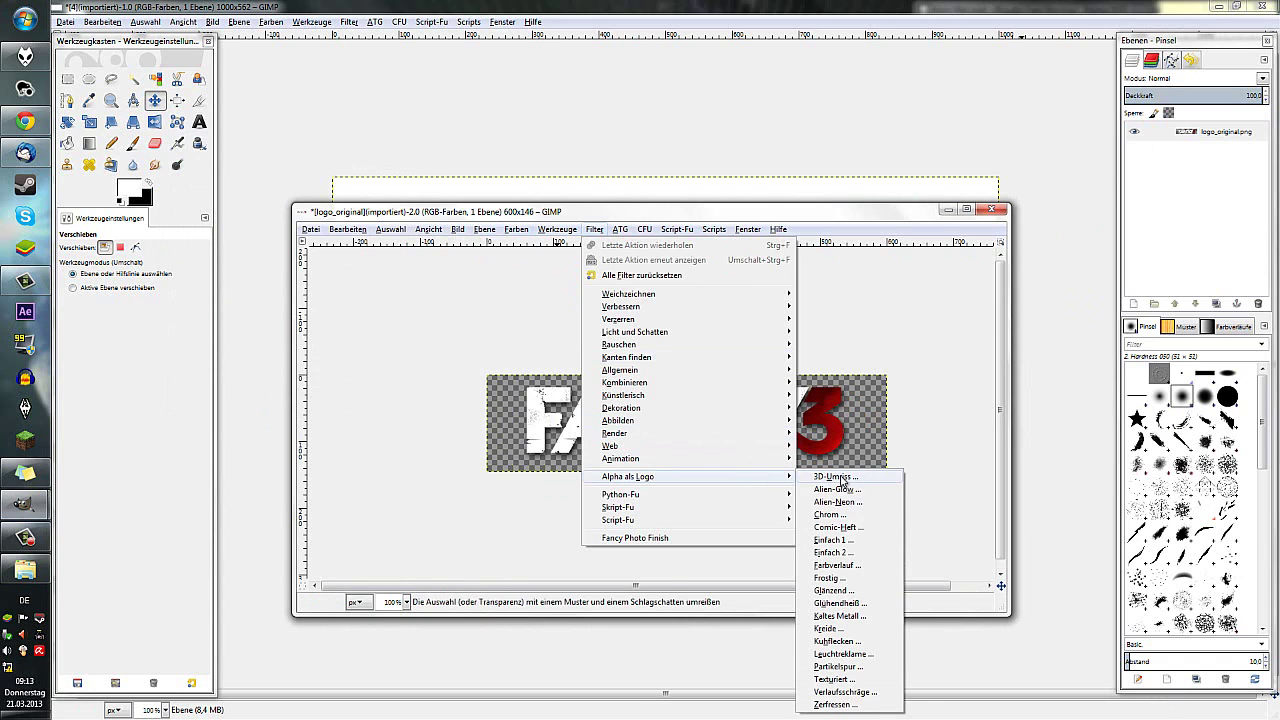
{"action": "left_click", "coordinate": [280, 343]}
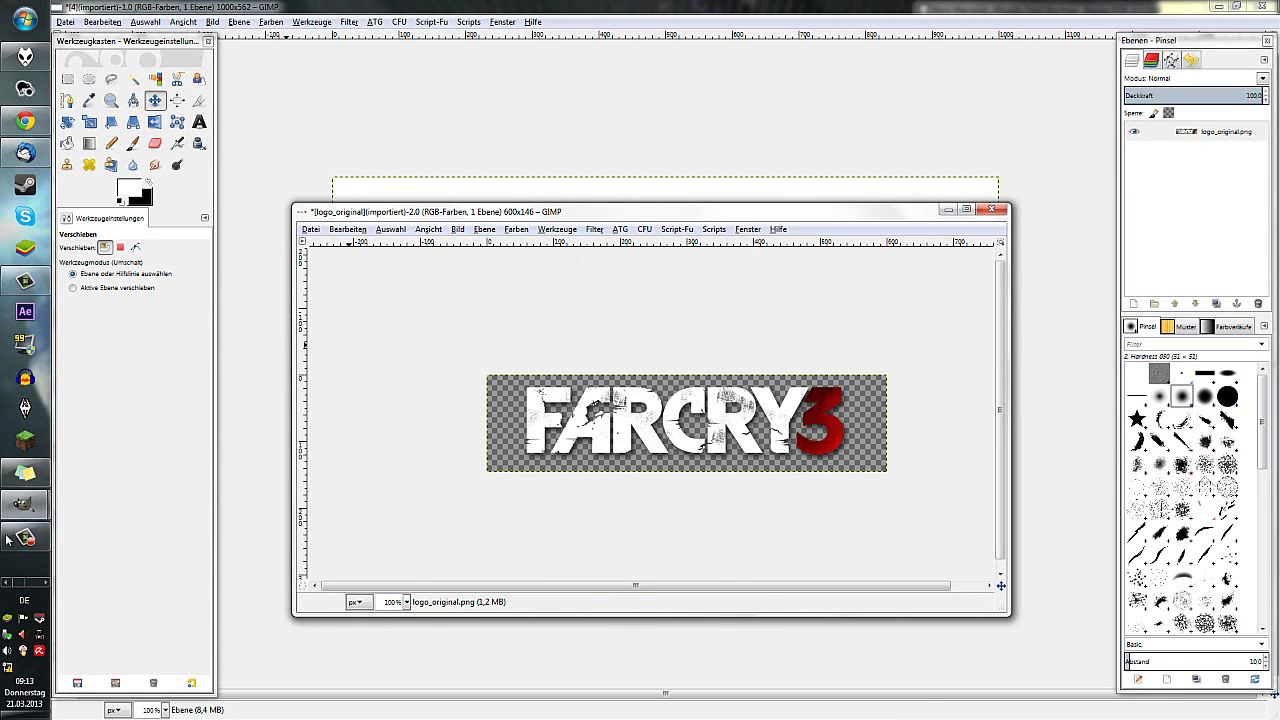
{"action": "left_click", "coordinate": [27, 506]}
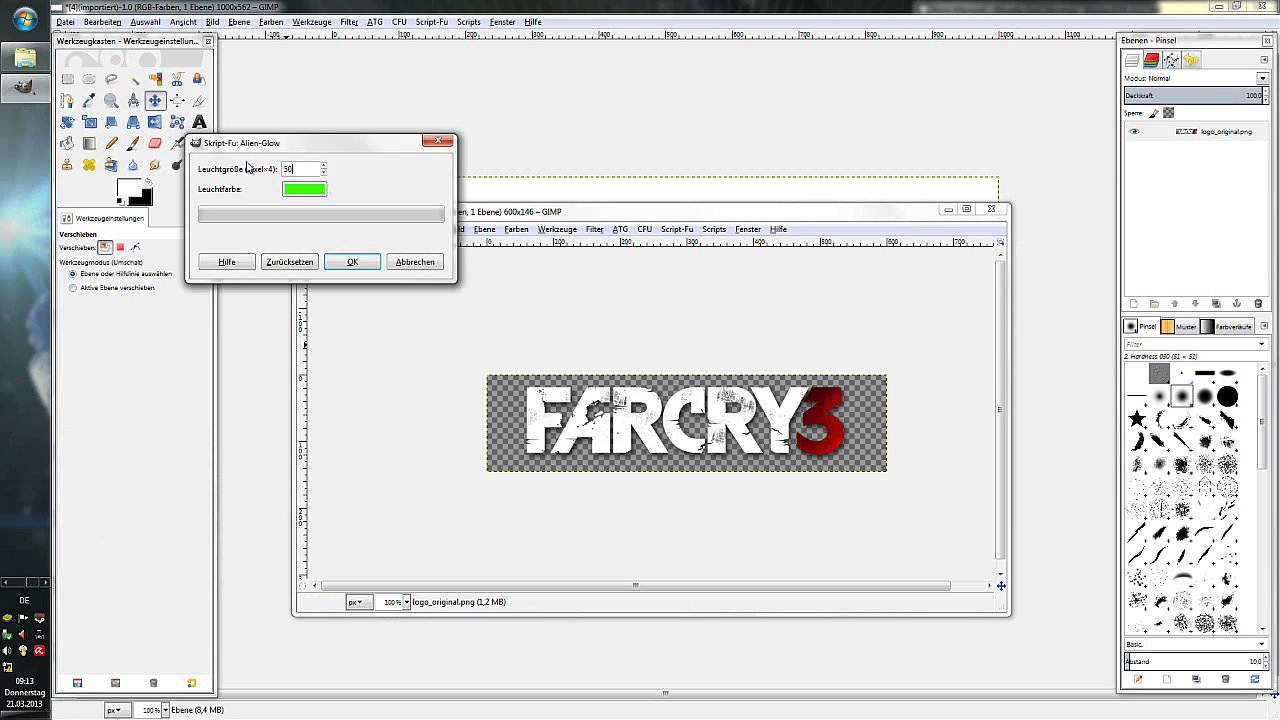
{"action": "left_click", "coordinate": [349, 260]}
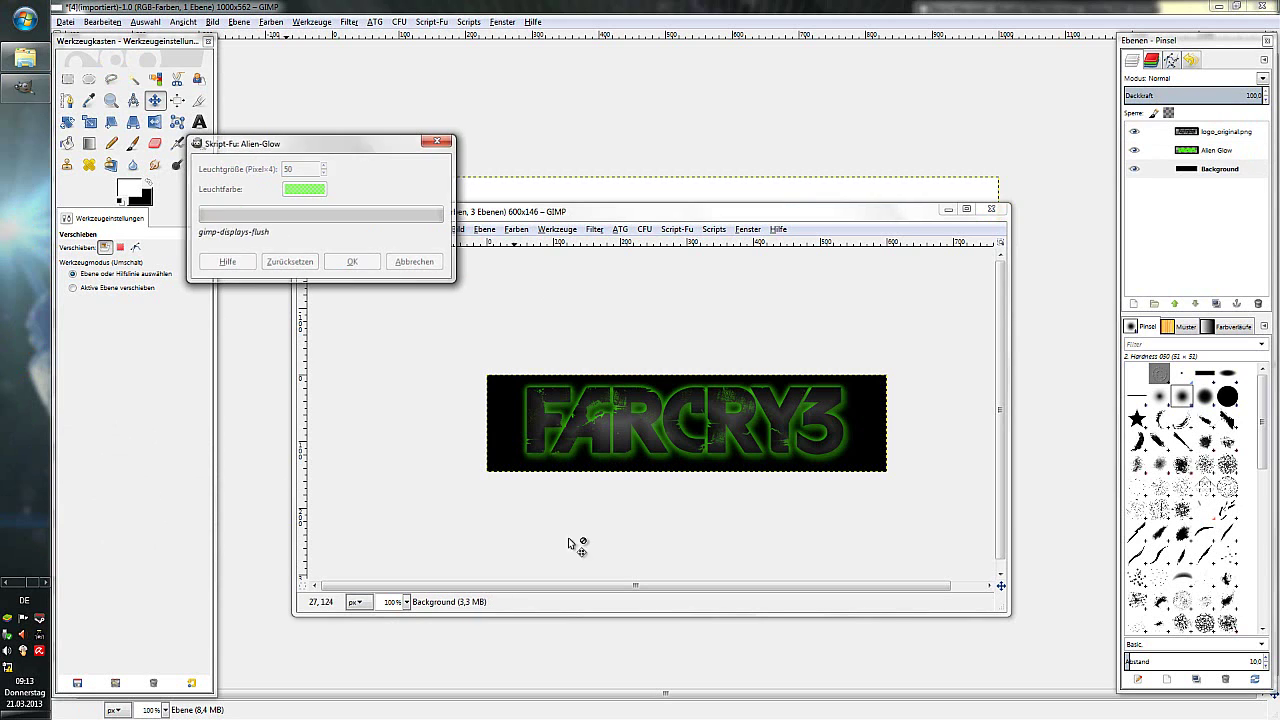
Delete the black Background layer behind the glowing logo.
{"action": "left_click", "coordinate": [1218, 169]}
{"action": "right_click", "coordinate": [1220, 169]}
{"action": "left_click", "coordinate": [1150, 276]}
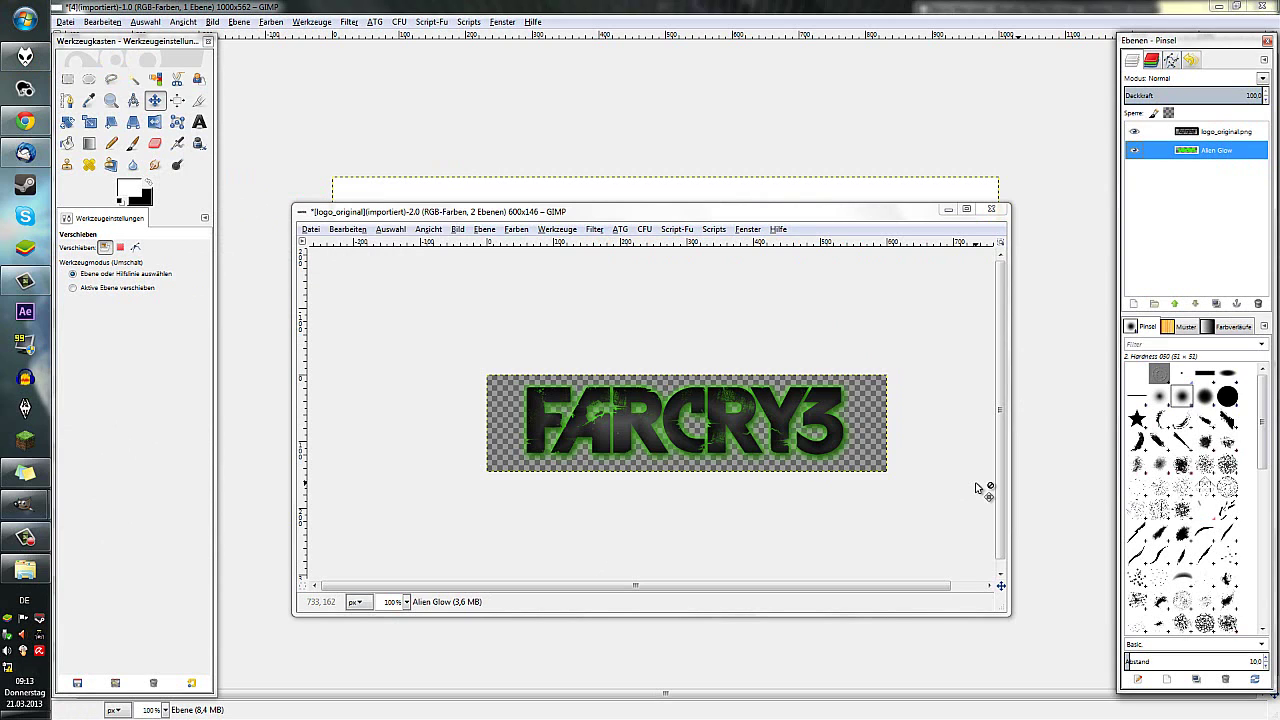
Preview the green logo, then close logo_original in GIMP, discarding its changes.
{"action": "left_click", "coordinate": [25, 569]}
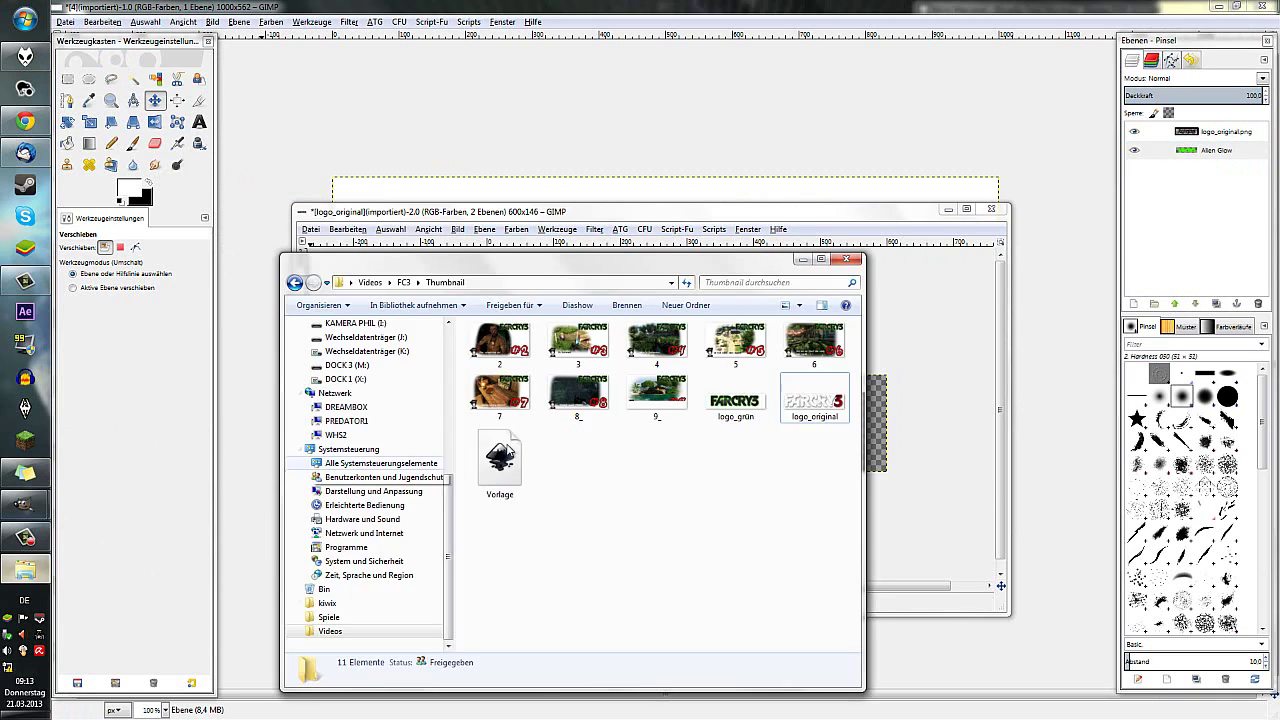
{"action": "left_click", "coordinate": [732, 405]}
{"action": "double_click", "coordinate": [730, 415]}
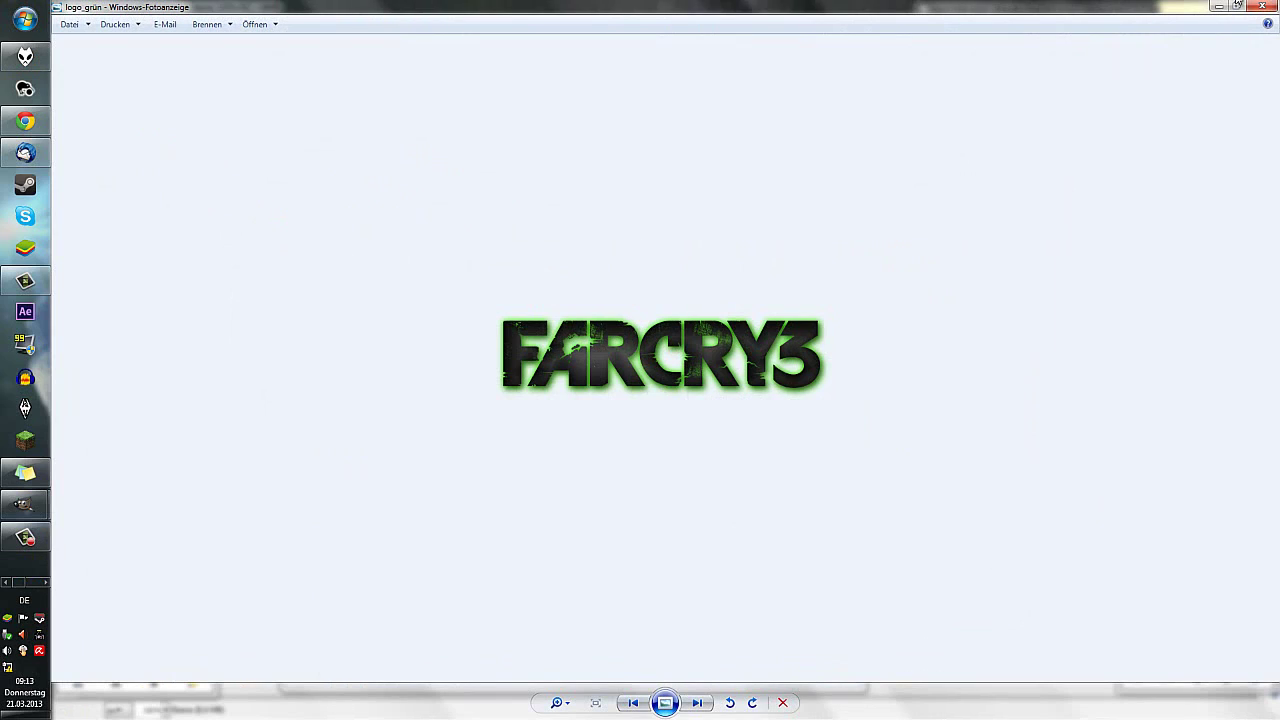
{"action": "left_click", "coordinate": [1262, 6]}
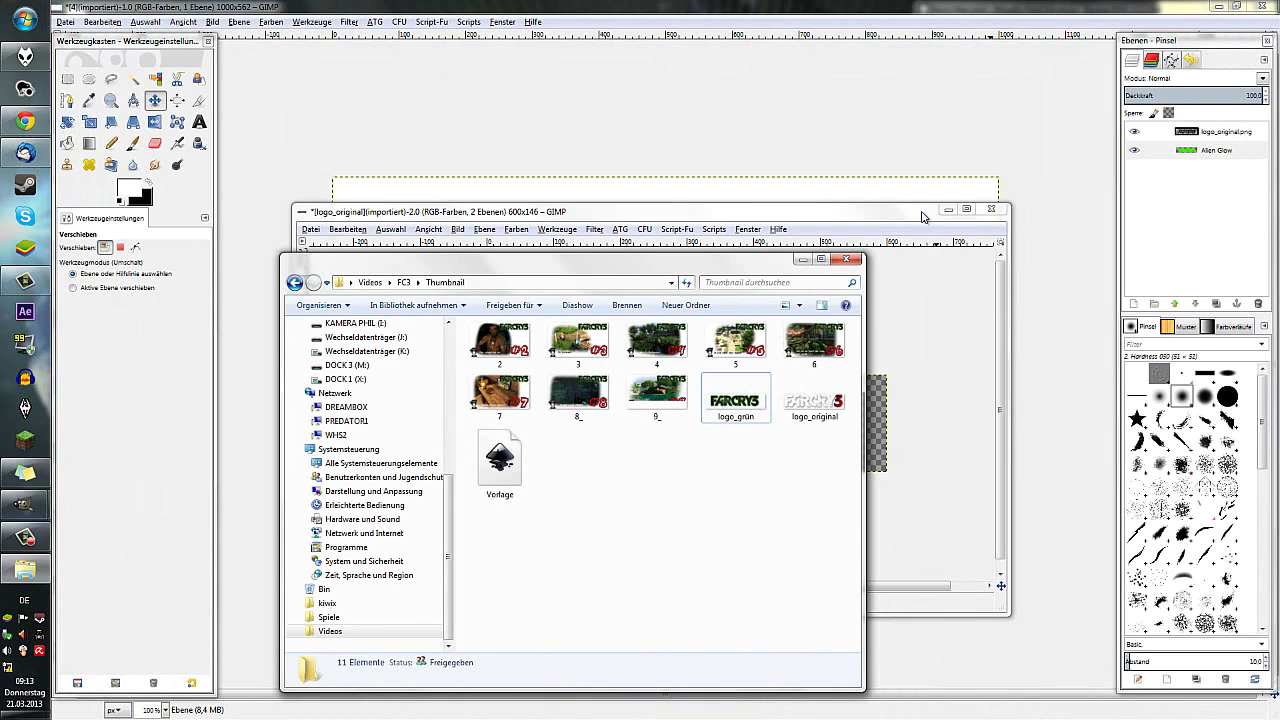
{"action": "left_click", "coordinate": [924, 217]}
{"action": "left_click", "coordinate": [991, 209]}
{"action": "left_click", "coordinate": [650, 481]}
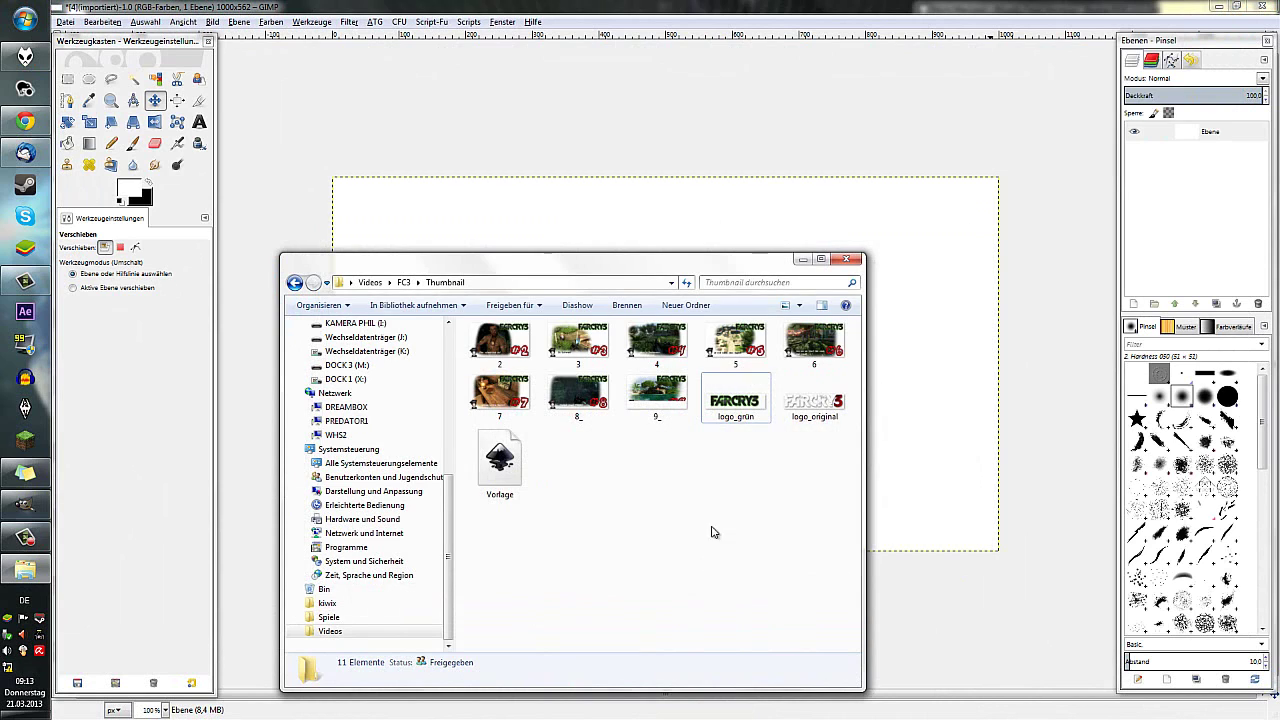
Drag logo_grün from the Thumbnail folder into the white image as a new layer.
{"action": "left_click", "coordinate": [726, 393]}
{"action": "left_click", "coordinate": [720, 586]}
{"action": "left_click", "coordinate": [745, 410]}
{"action": "left_click_drag", "start_coordinate": [840, 242], "coordinate": [840, 380]}
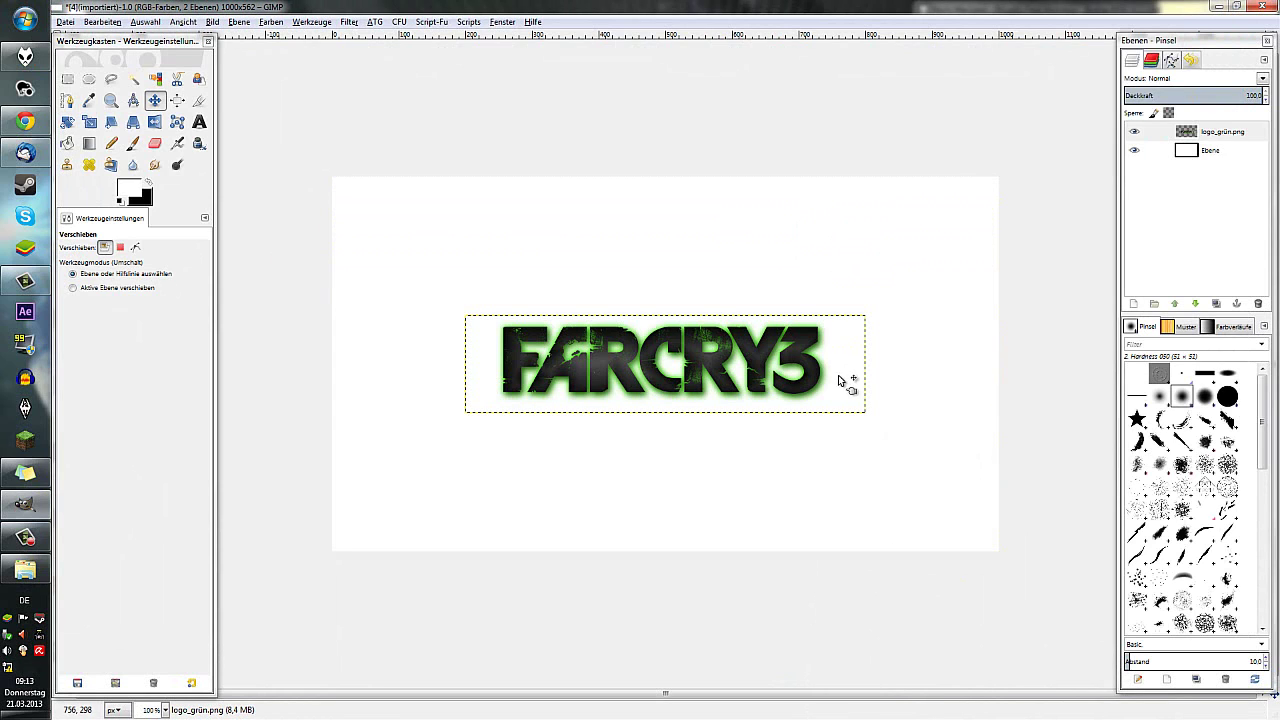
Move the logo_grün.png layer into the top-right corner of the image.
{"action": "left_click", "coordinate": [1212, 130]}
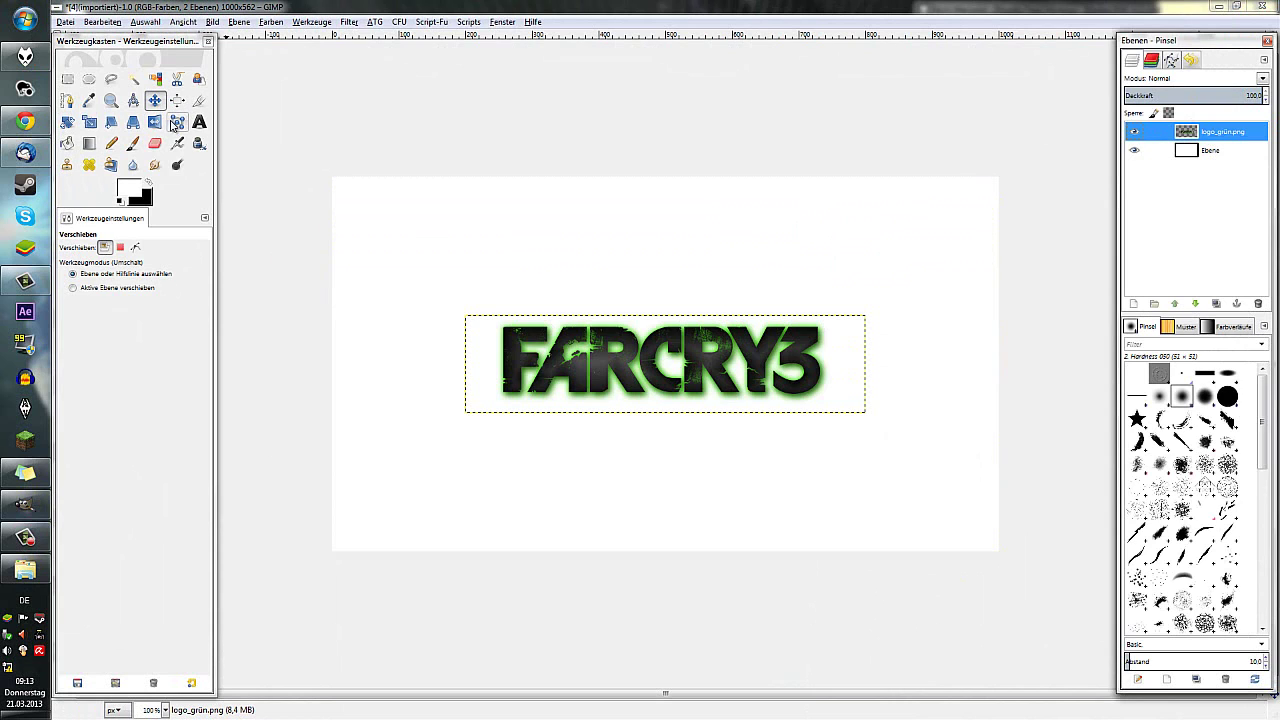
{"action": "left_click", "coordinate": [152, 101]}
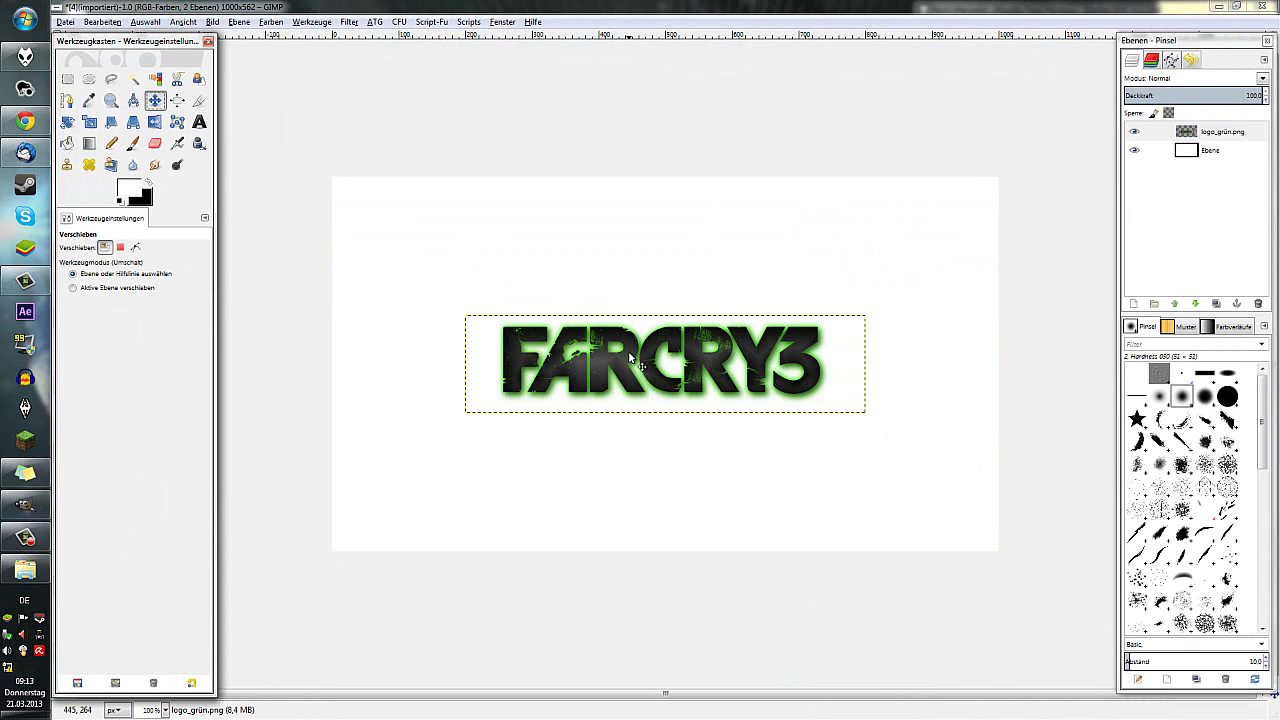
{"action": "left_click_drag", "start_coordinate": [630, 357], "coordinate": [762, 219]}
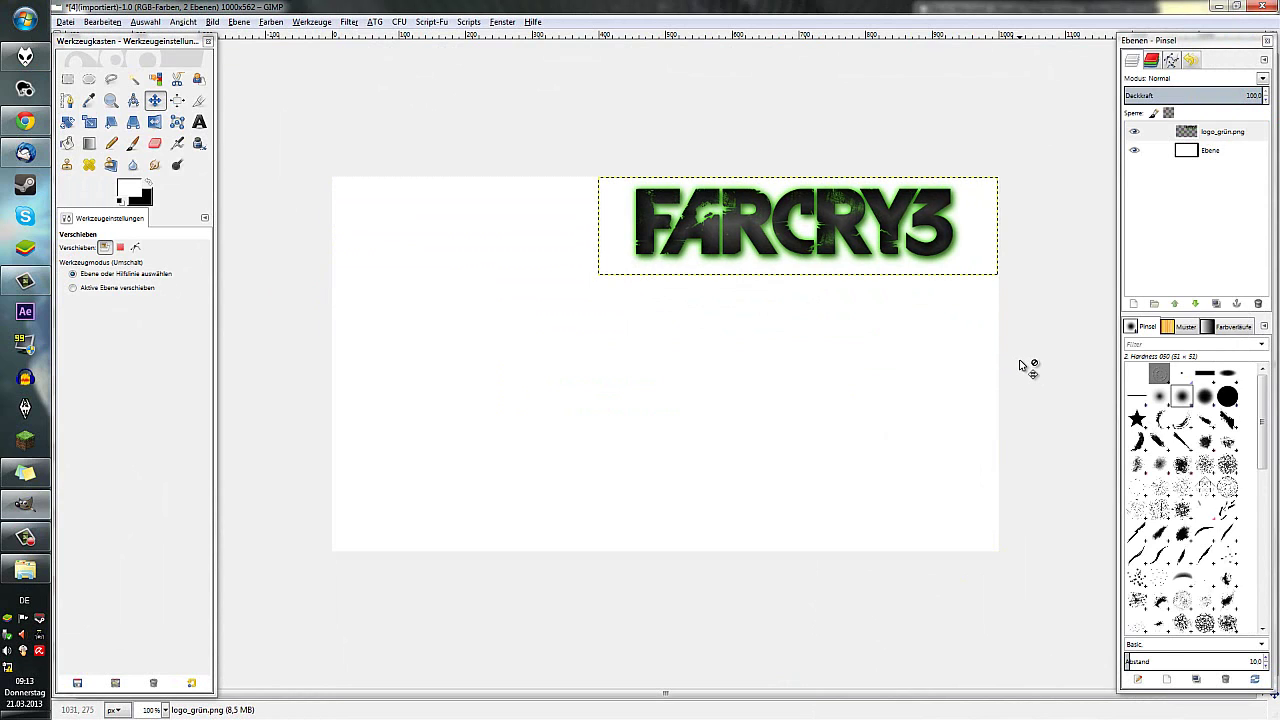
{"action": "key", "text": "Right"}
{"action": "key", "text": "Right"}
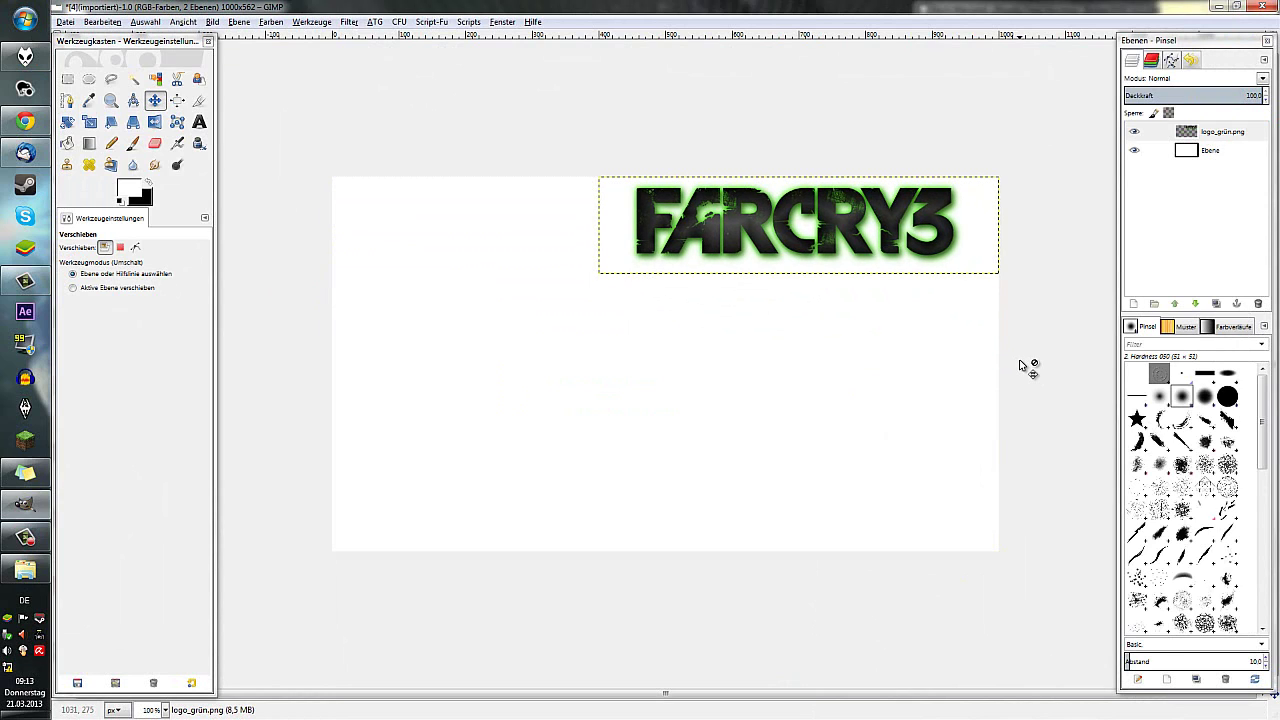
{"action": "left_click", "coordinate": [1154, 237]}
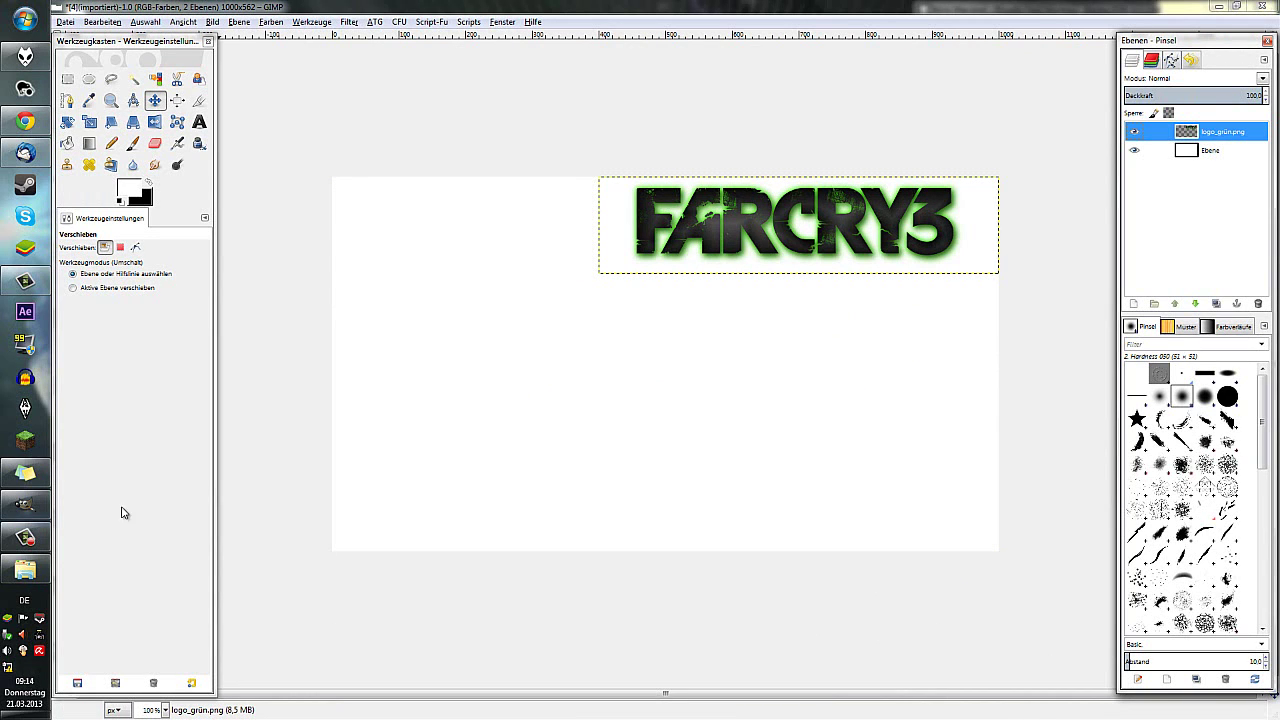
{"action": "left_click", "coordinate": [25, 570]}
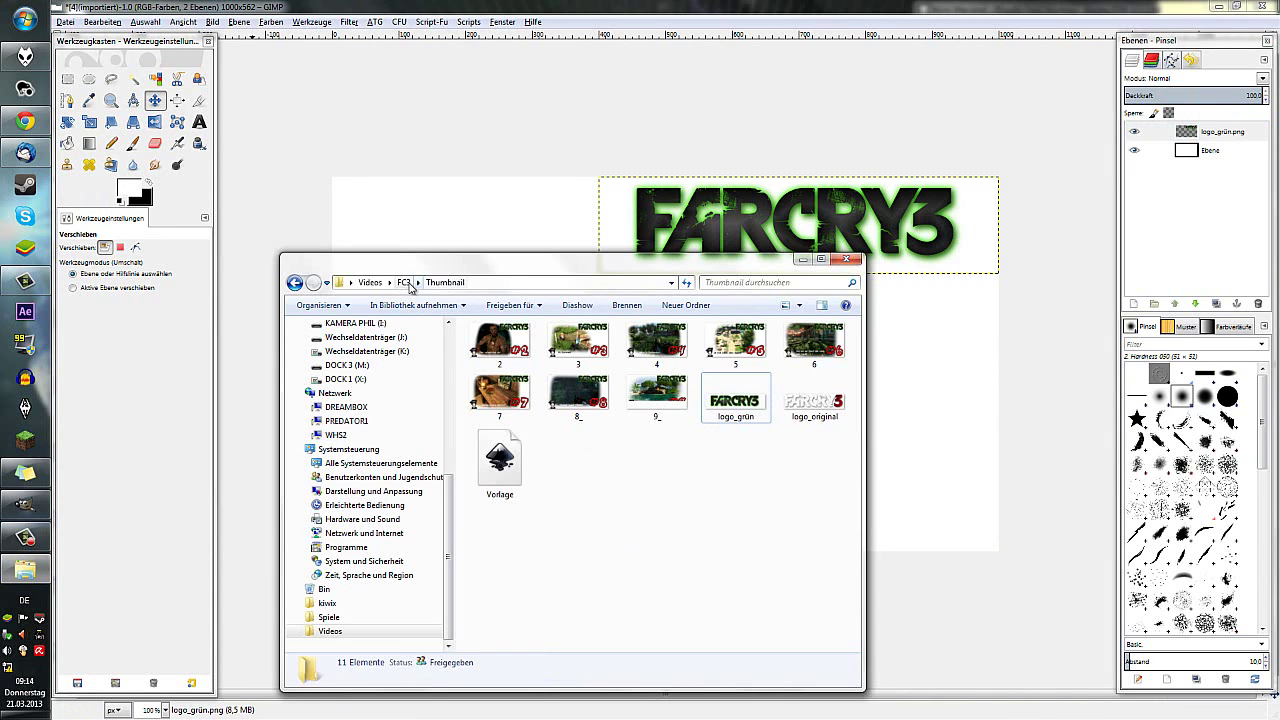
Play FC3 video 2, pause at 05:16 on the character scene, screenshot it, then close the player.
{"action": "left_click", "coordinate": [403, 282]}
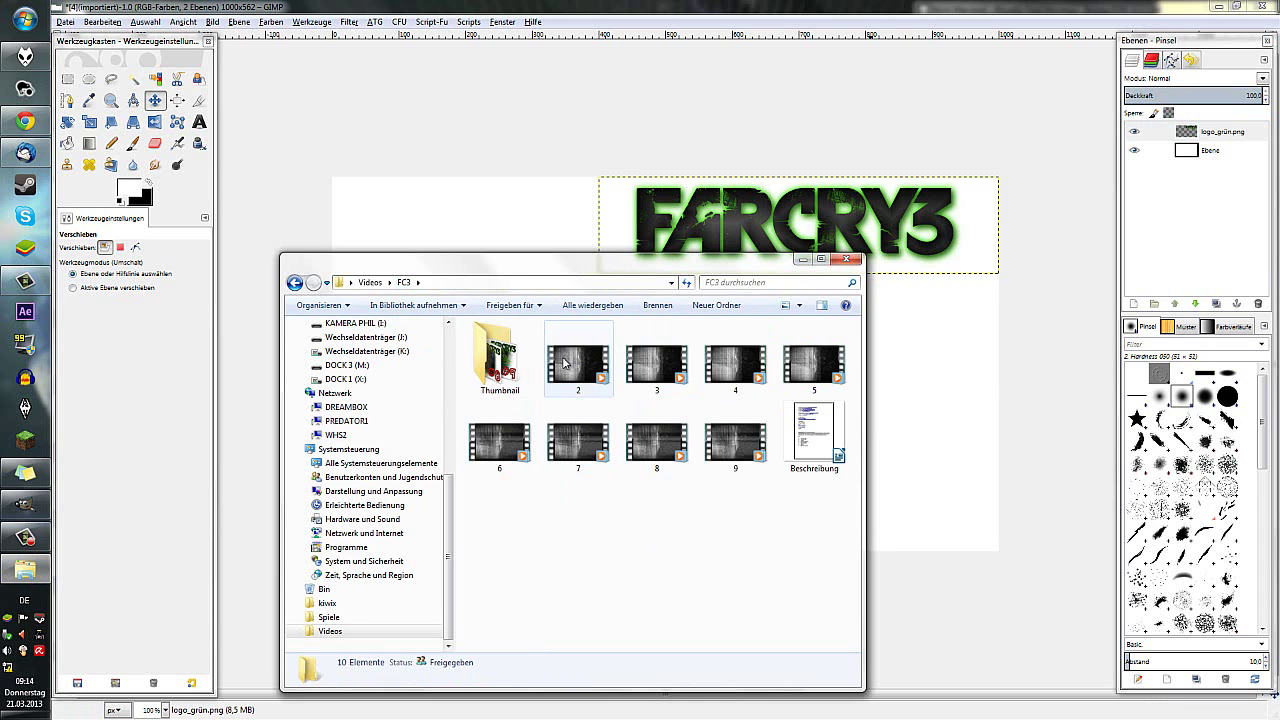
{"action": "left_click", "coordinate": [578, 388]}
{"action": "double_click", "coordinate": [578, 388]}
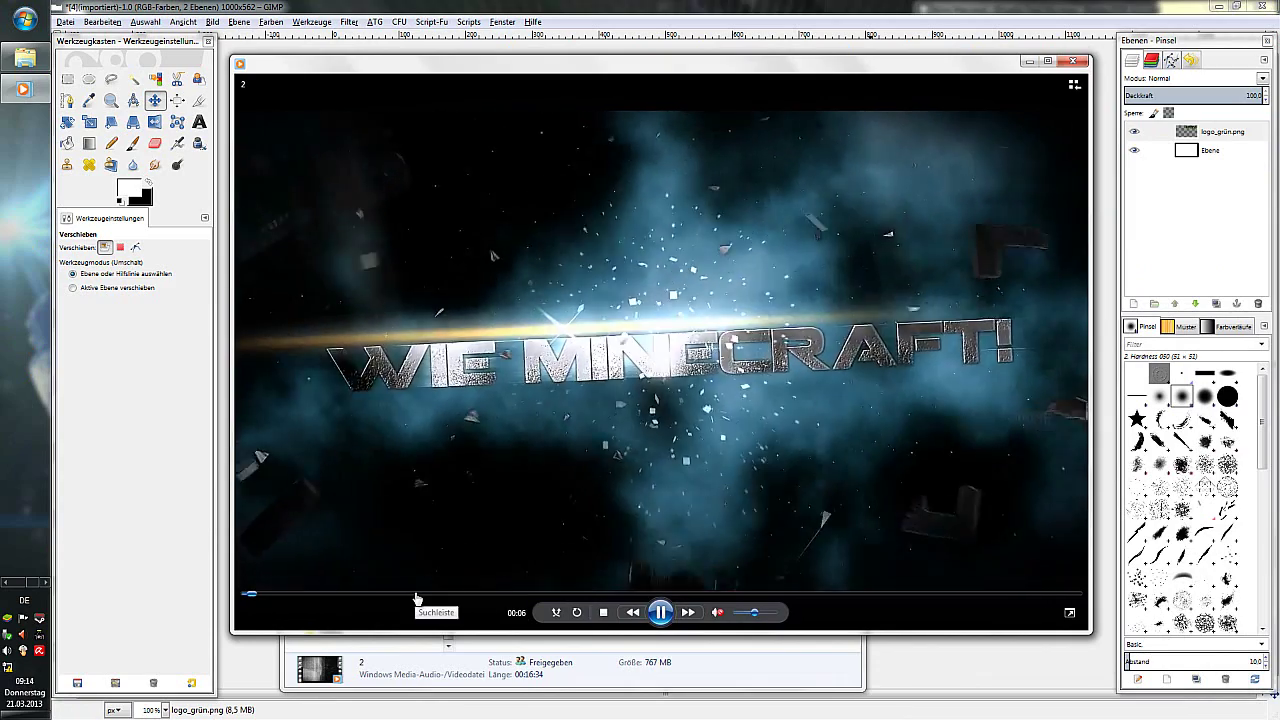
{"action": "left_click", "coordinate": [417, 595]}
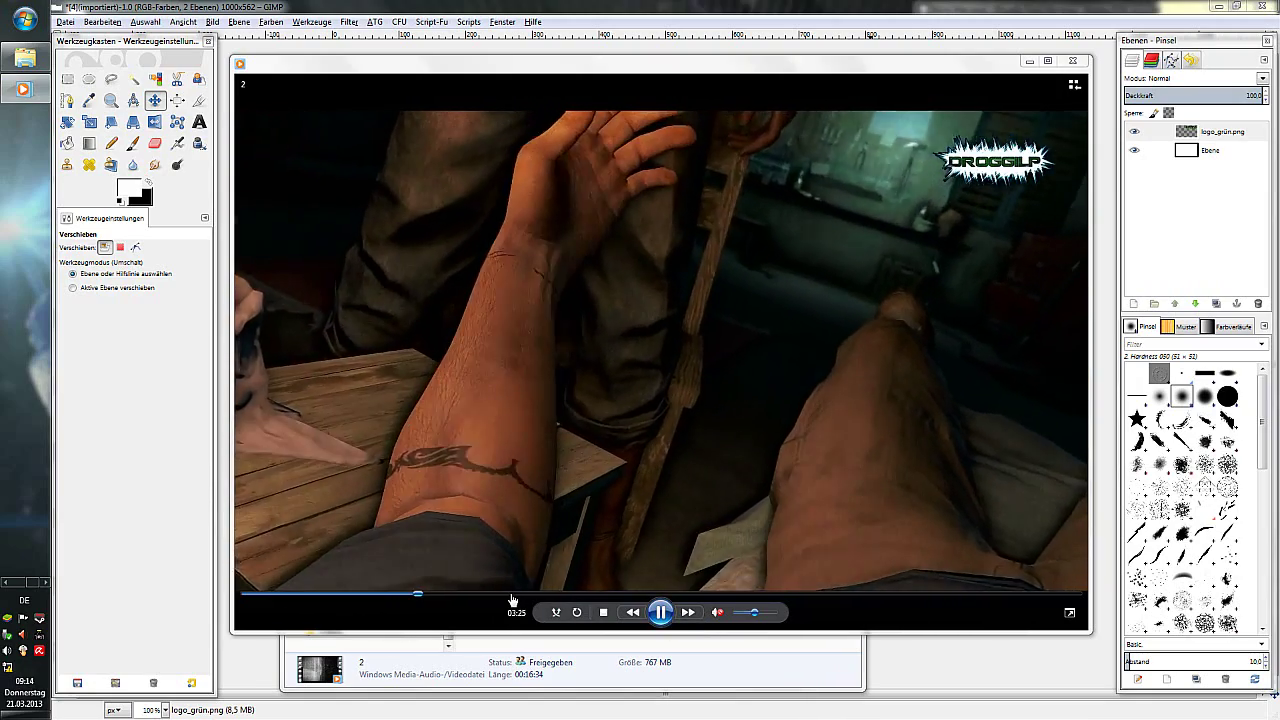
{"action": "left_click", "coordinate": [510, 595]}
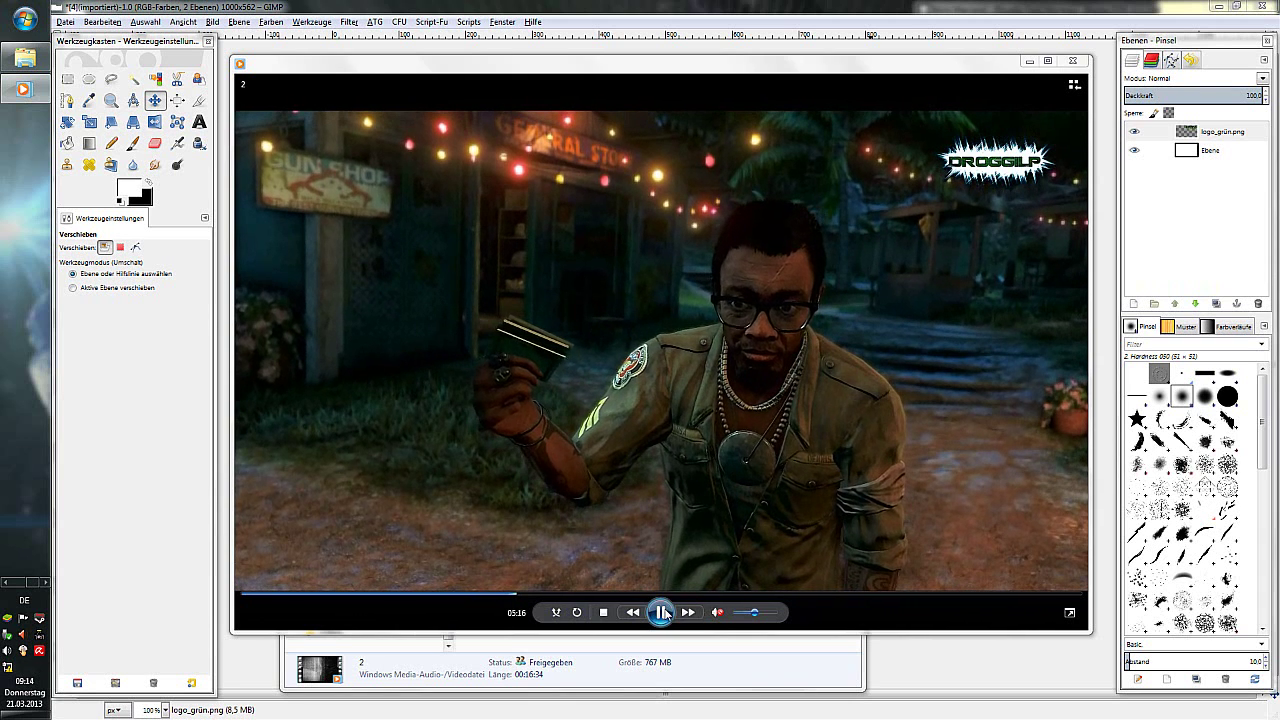
{"action": "left_click", "coordinate": [828, 588]}
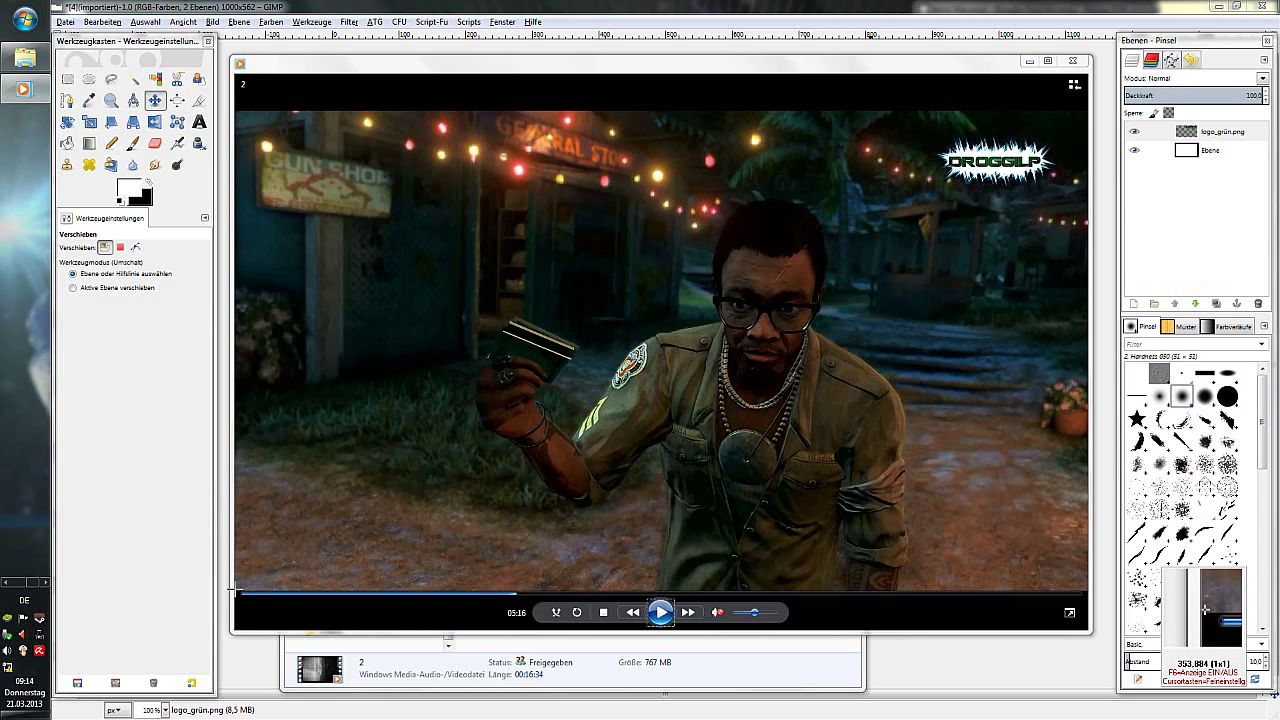
{"action": "left_click_drag", "start_coordinate": [232, 590], "coordinate": [1071, 86]}
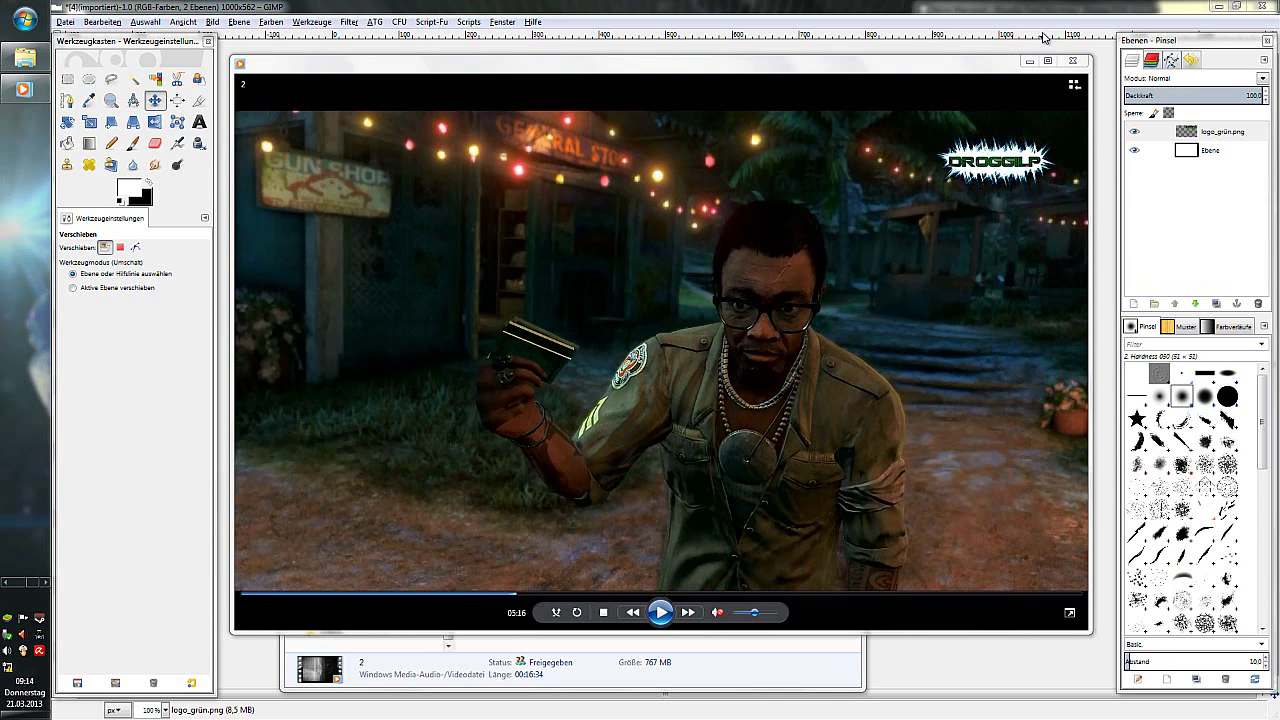
{"action": "left_click", "coordinate": [1072, 62]}
Clear away the video player, Explorer and GIMP, then drop Screen001.png onto the thumbnail canvas.
{"action": "left_click", "coordinate": [636, 590]}
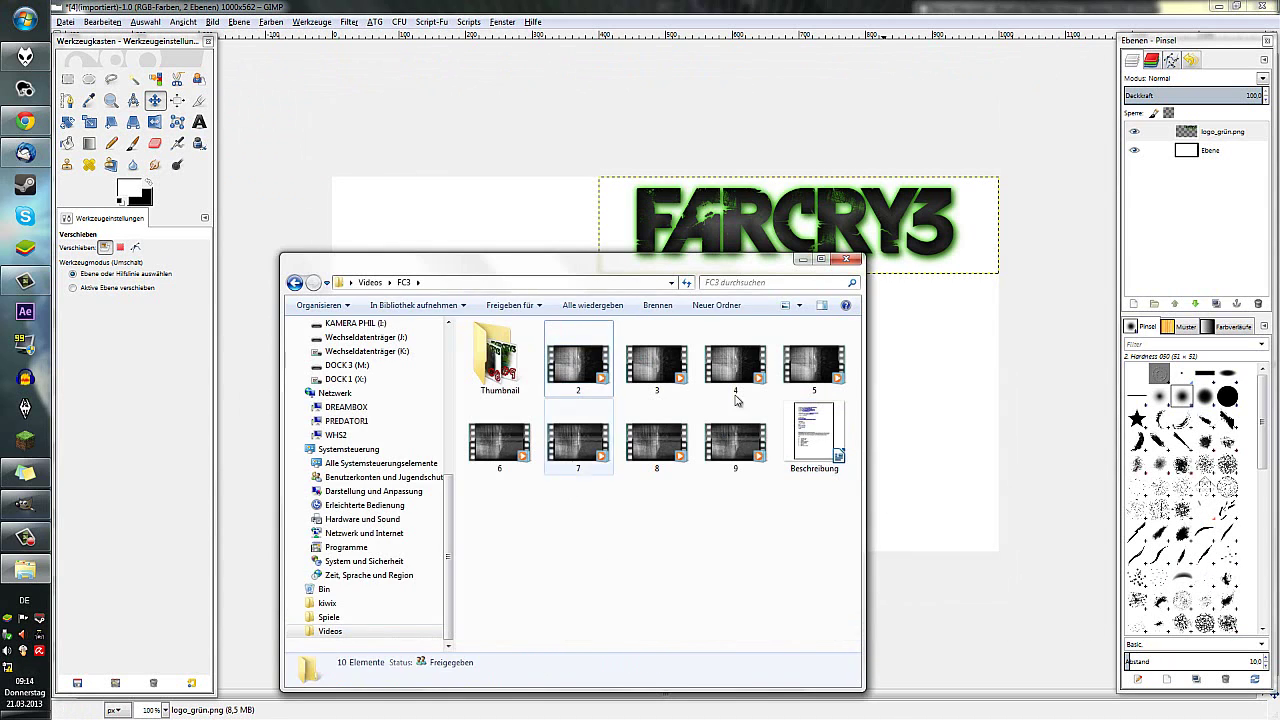
{"action": "left_click", "coordinate": [1068, 166]}
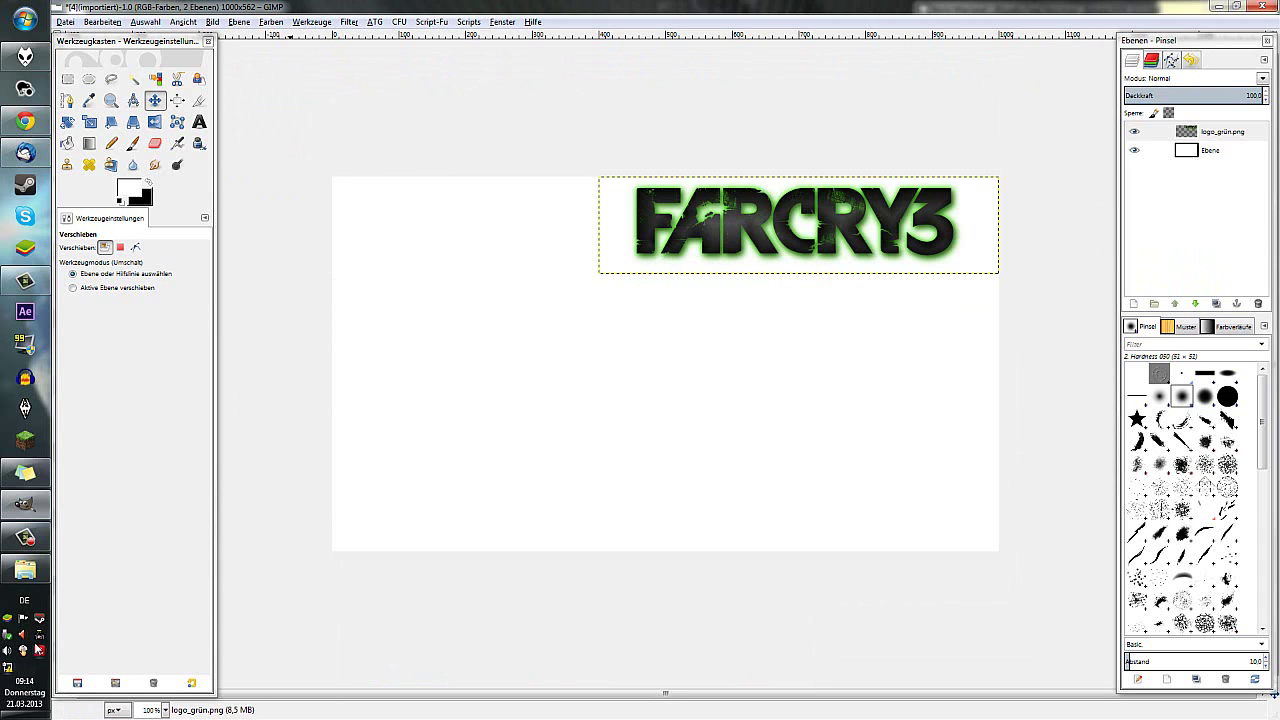
{"action": "left_click", "coordinate": [1218, 6]}
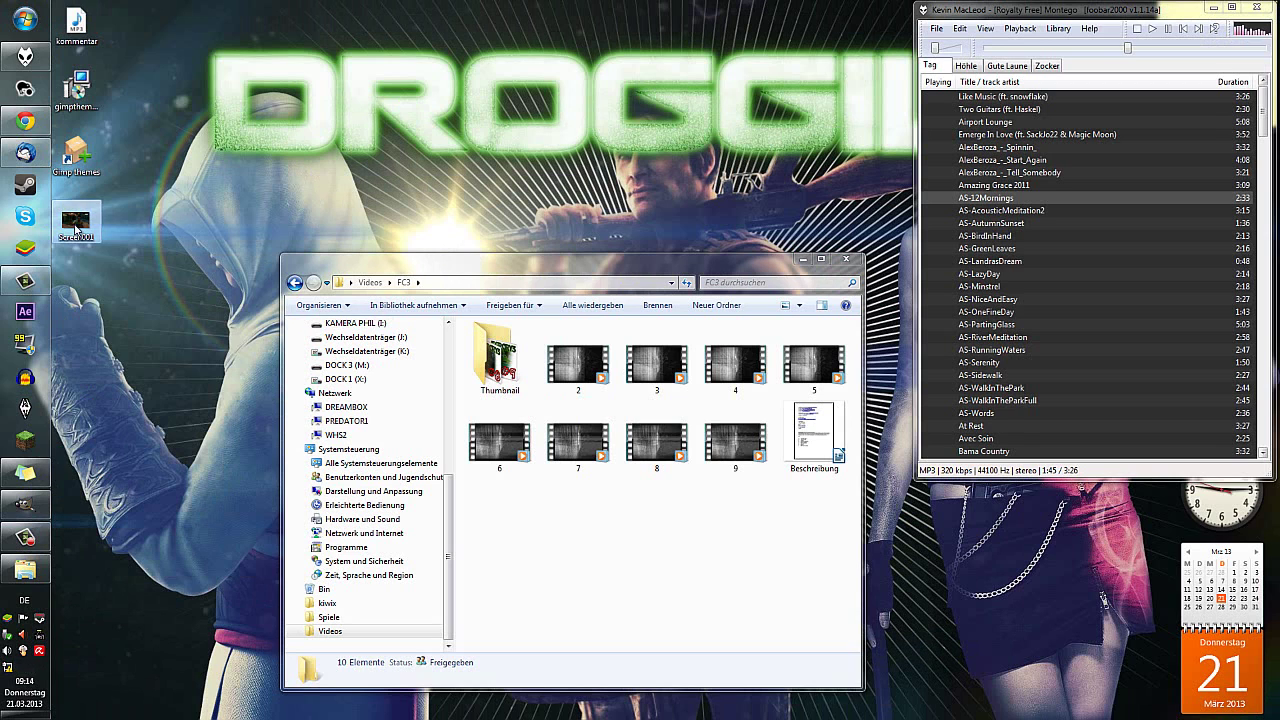
{"action": "mouse_move", "coordinate": [75, 222]}
{"action": "left_mouse_down"}
{"action": "mouse_move", "coordinate": [70, 515]}
{"action": "mouse_move", "coordinate": [618, 553]}
{"action": "left_mouse_up"}
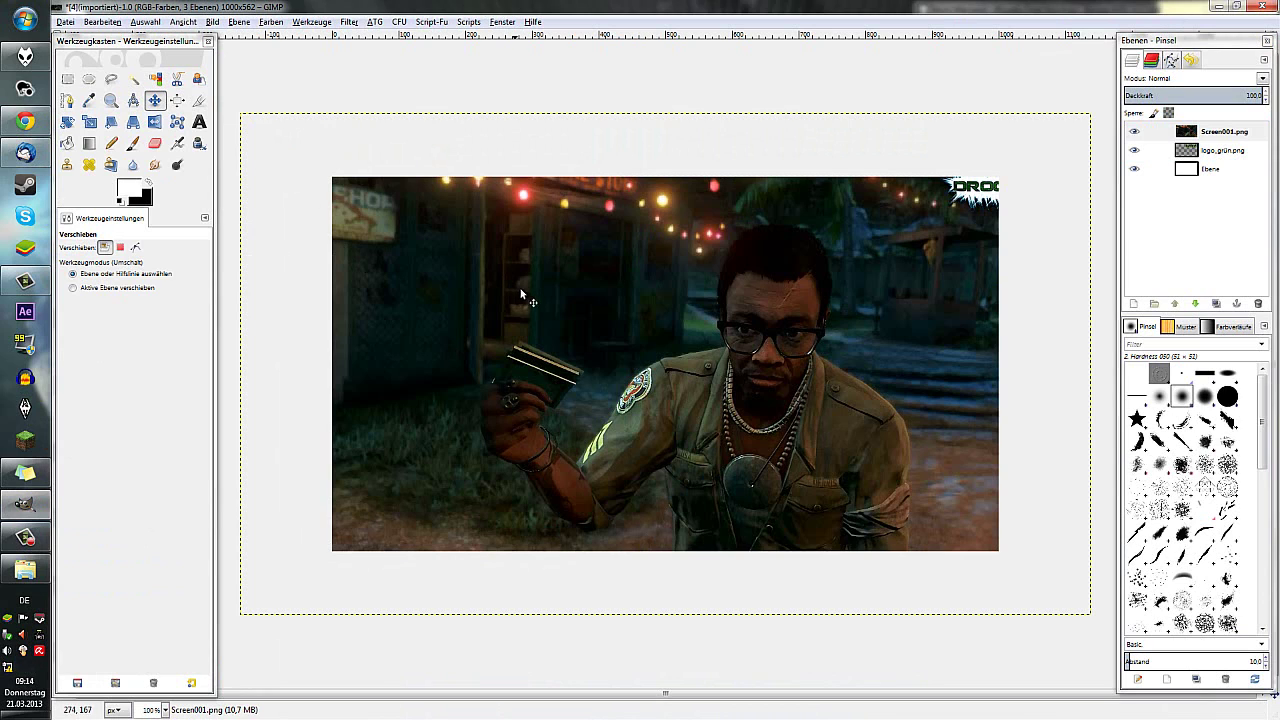
Lower Screen001.png beneath logo_grün.png and scale it proportionally to 1276×751.
{"action": "left_click", "coordinate": [1219, 133]}
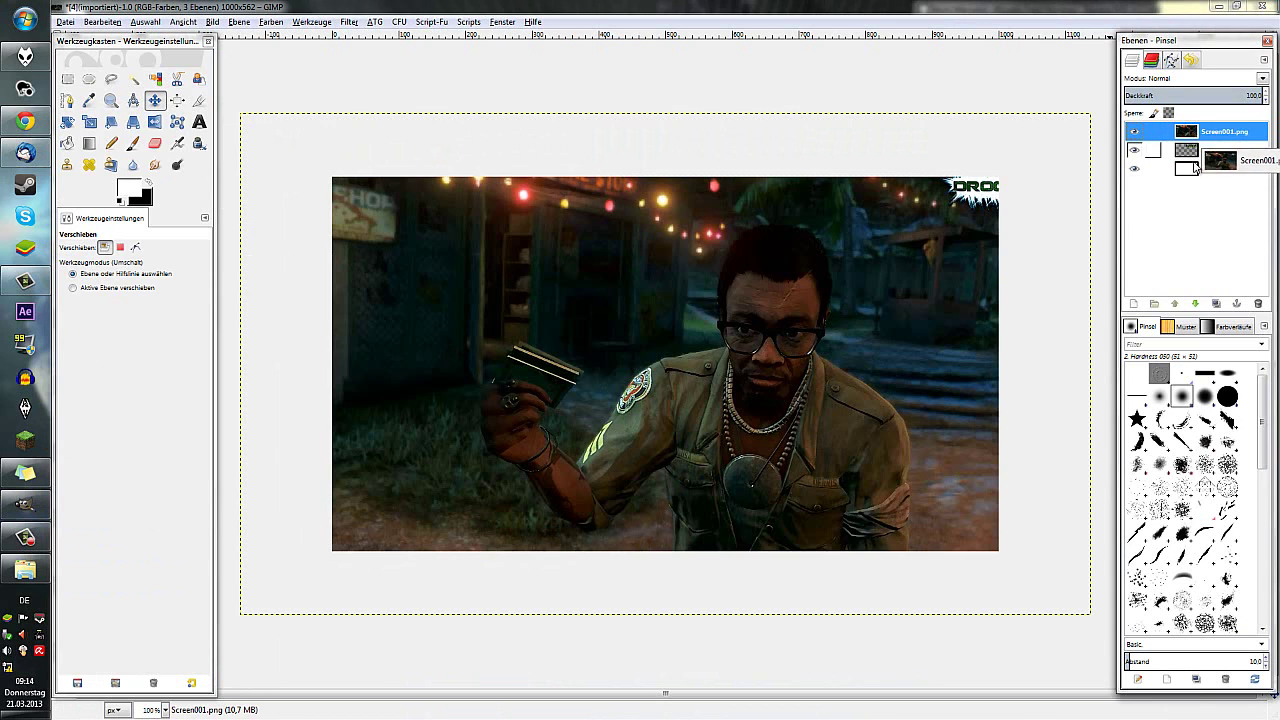
{"action": "left_click", "coordinate": [1195, 304]}
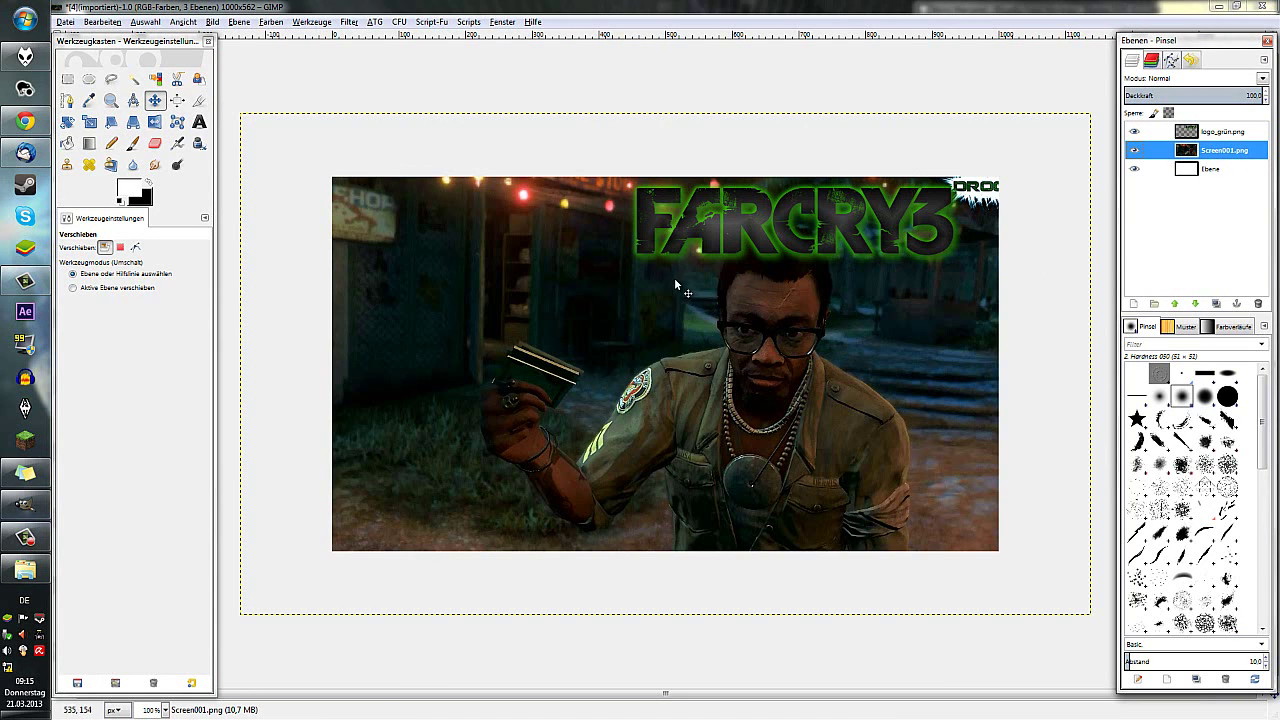
{"action": "left_click", "coordinate": [110, 121]}
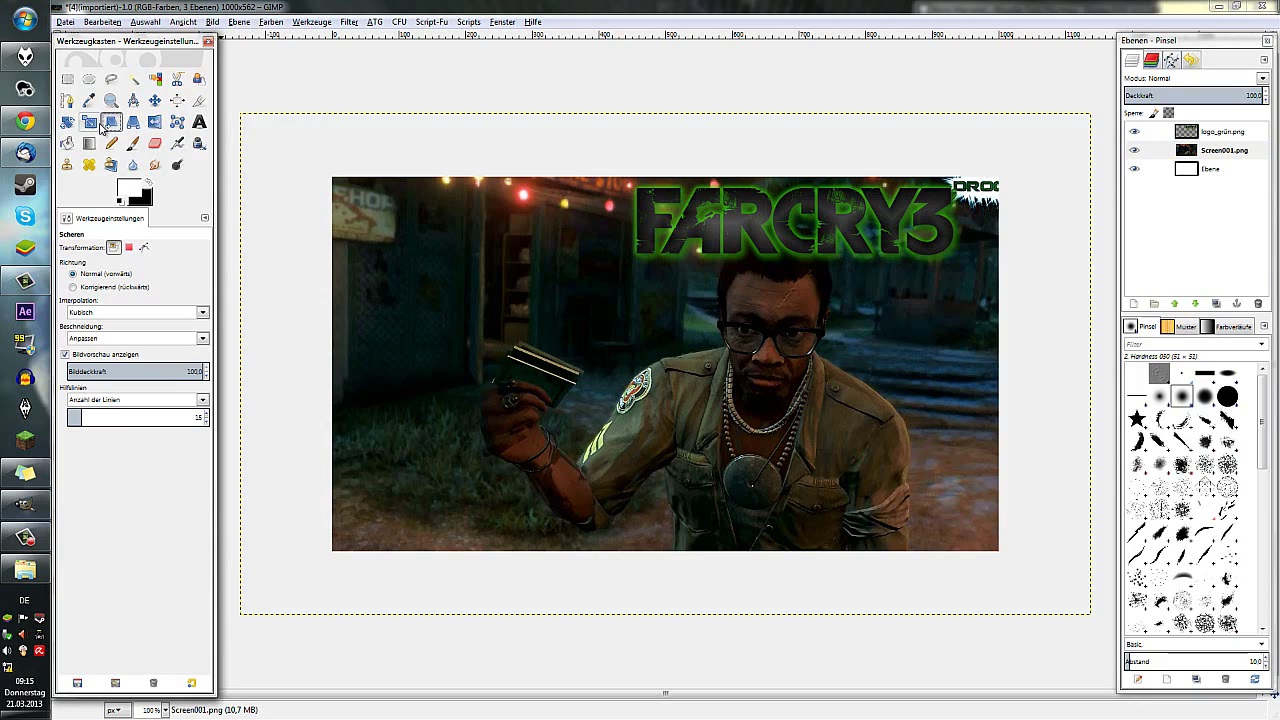
{"action": "left_click", "coordinate": [620, 349]}
{"action": "left_click_drag", "start_coordinate": [1105, 122], "coordinate": [1015, 191]}
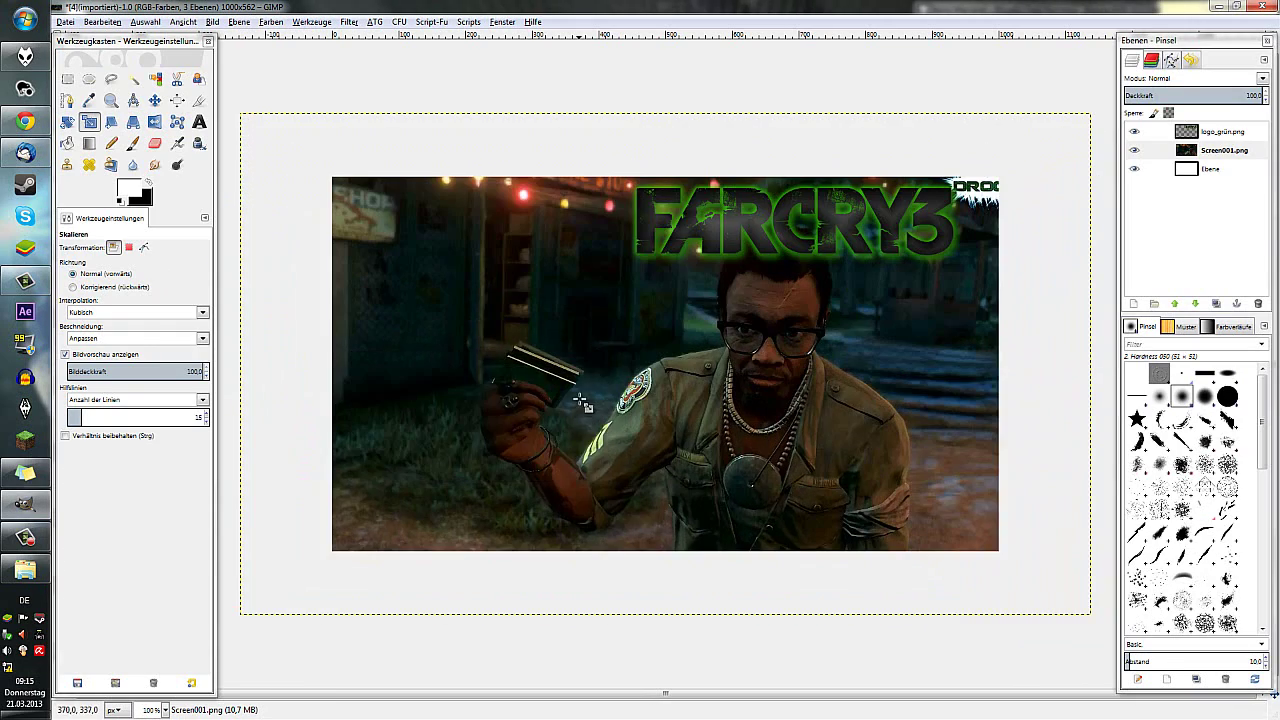
{"action": "mouse_move", "coordinate": [999, 183]}
{"action": "left_mouse_down"}
{"action": "mouse_move", "coordinate": [1090, 113]}
{"action": "mouse_move", "coordinate": [956, 193]}
{"action": "left_mouse_up"}
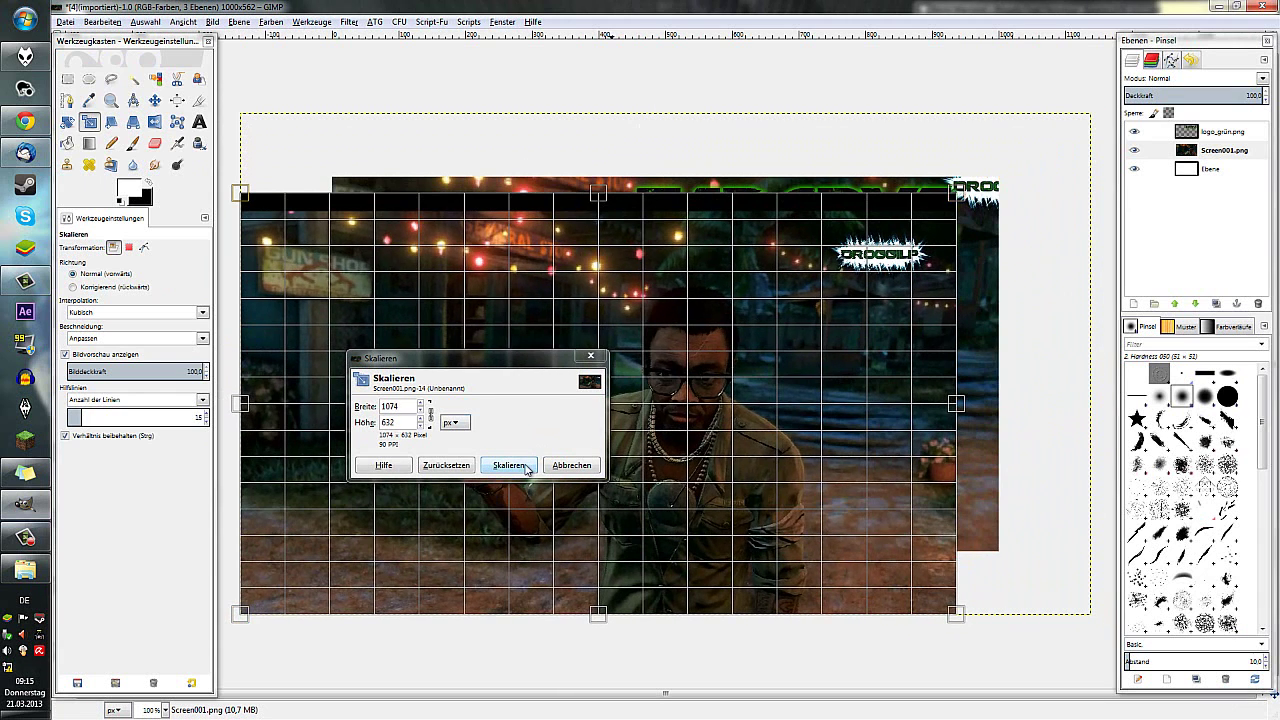
{"action": "left_click", "coordinate": [509, 465]}
Reposition the screenshot layer so it covers the whole canvas.
{"action": "left_click", "coordinate": [156, 101]}
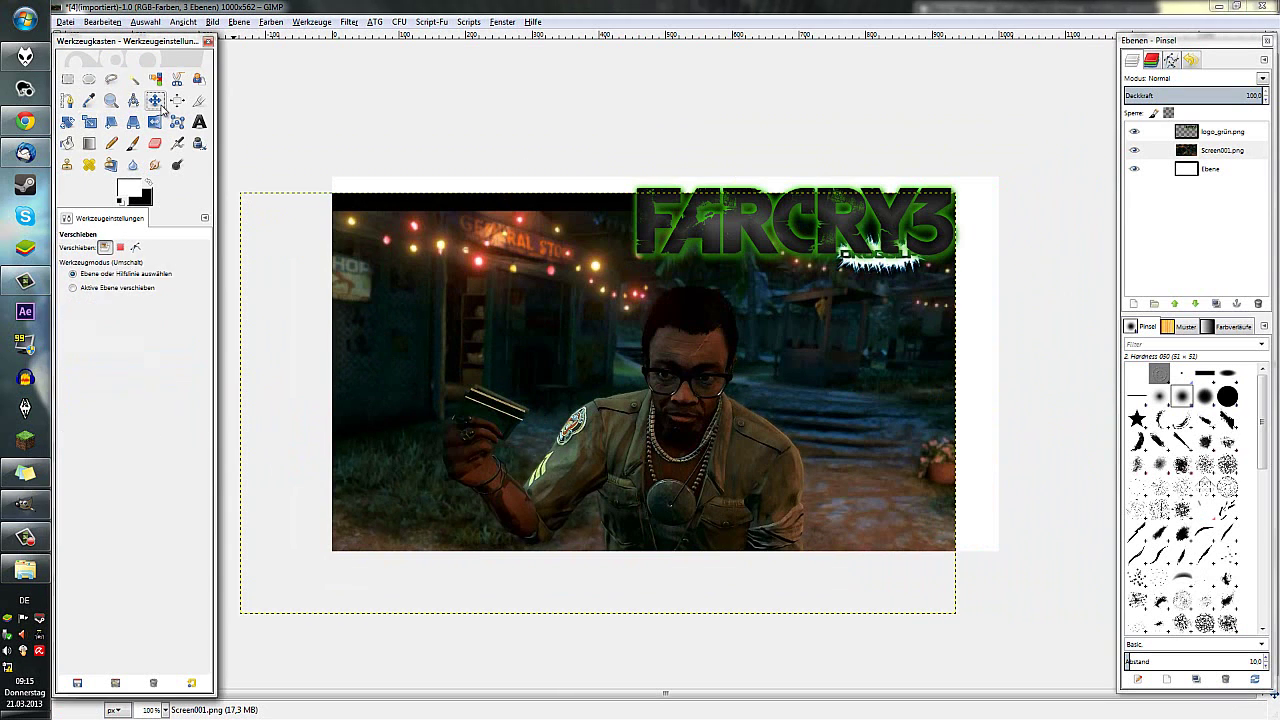
{"action": "left_click_drag", "start_coordinate": [581, 358], "coordinate": [646, 336]}
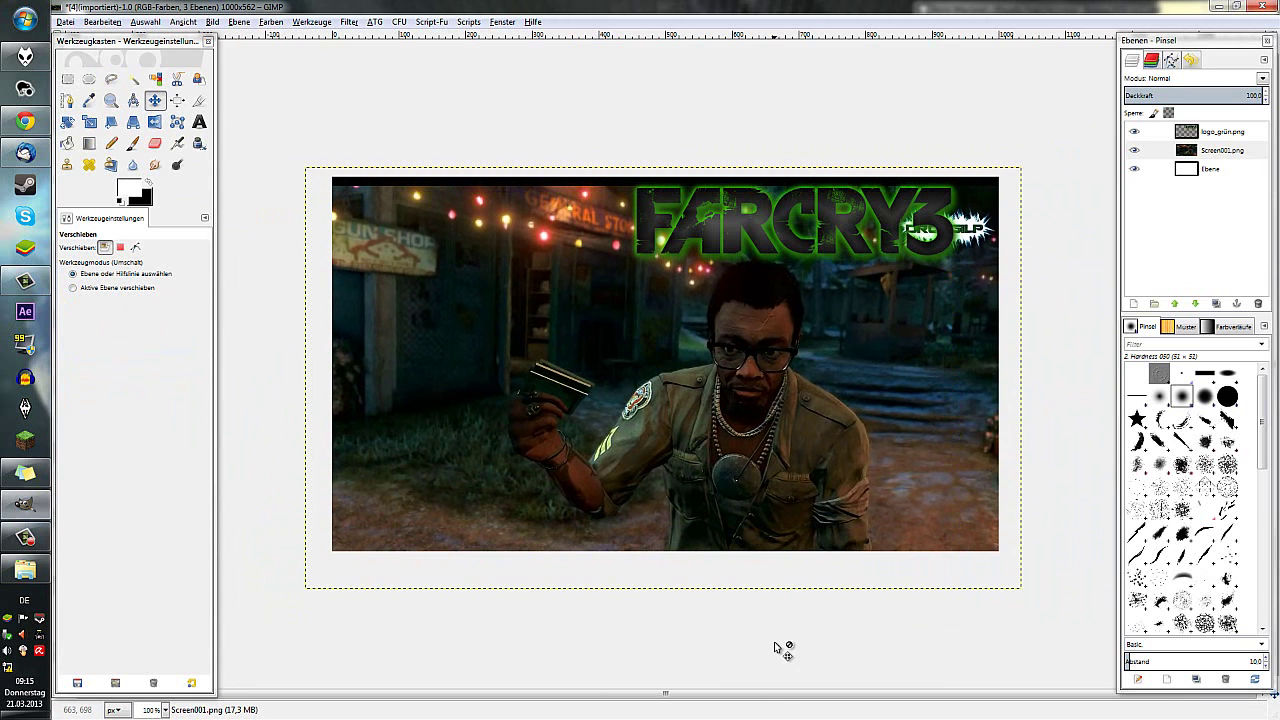
{"action": "mouse_move", "coordinate": [468, 378]}
{"action": "left_mouse_down"}
{"action": "mouse_move", "coordinate": [468, 419]}
{"action": "mouse_move", "coordinate": [463, 394]}
{"action": "left_mouse_up"}
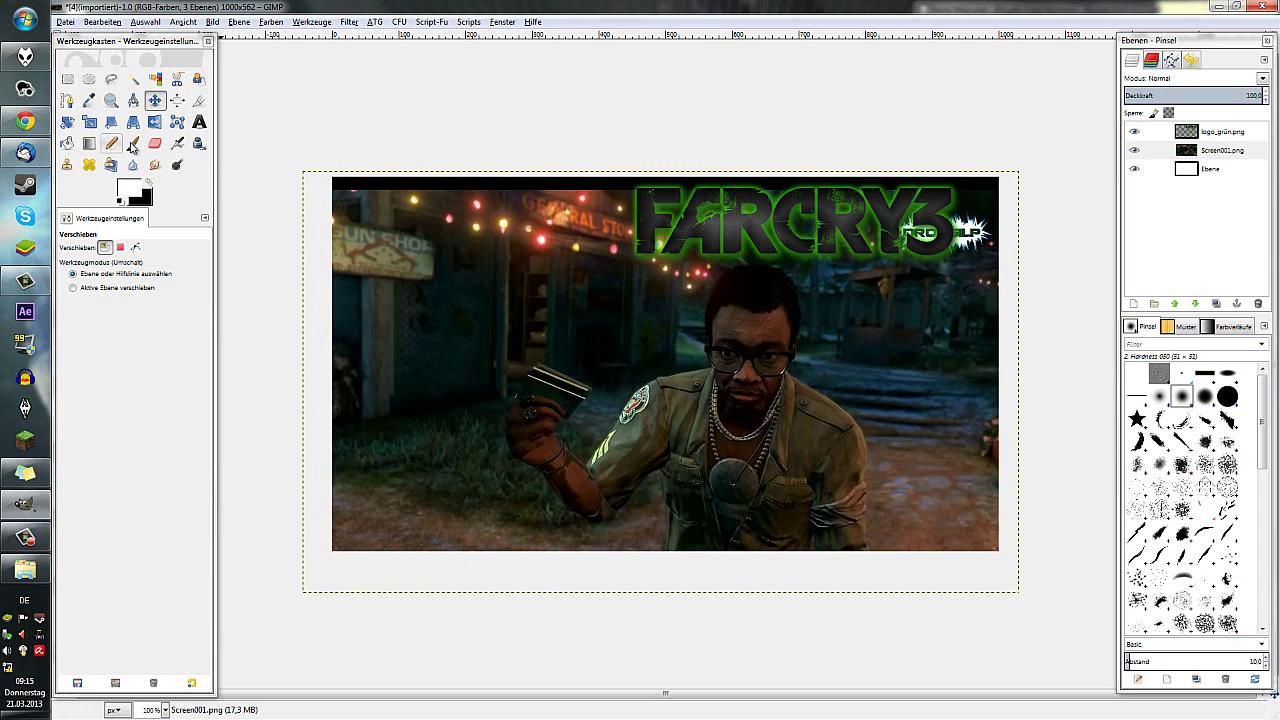
Set up the Paintbrush with black as the colour at brush size 218.40.
{"action": "left_click", "coordinate": [135, 145]}
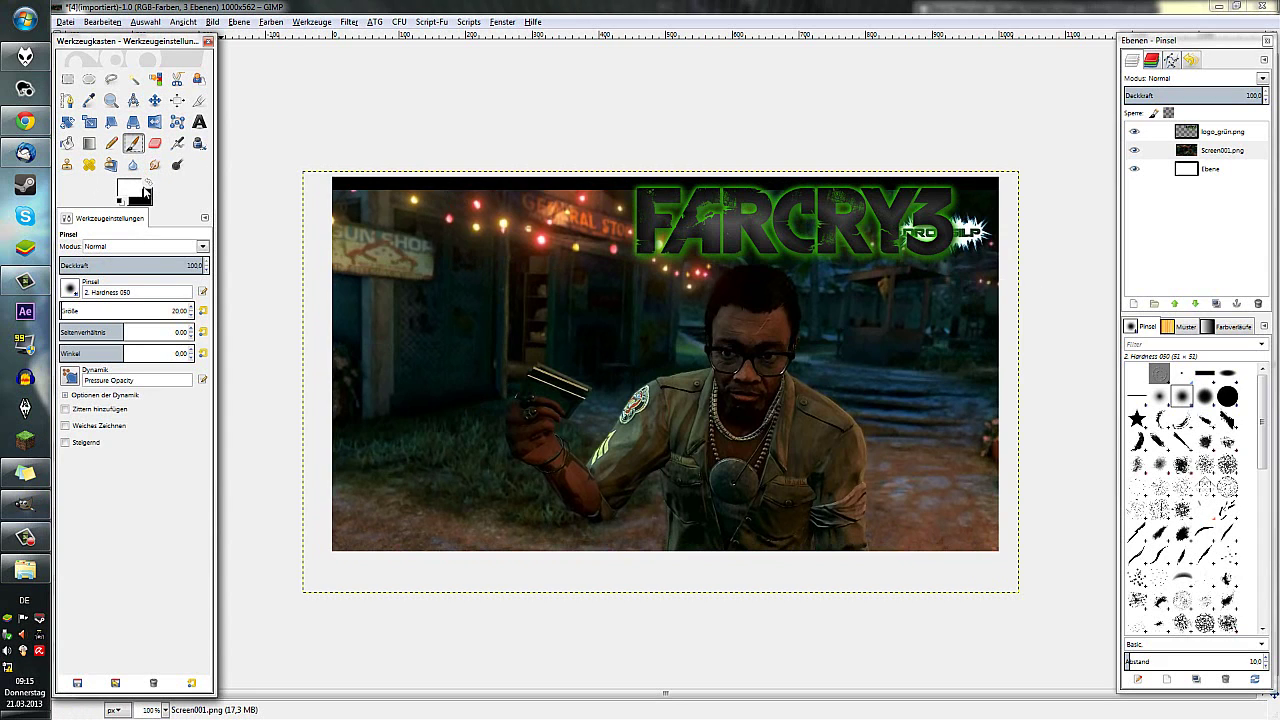
{"action": "left_click", "coordinate": [148, 183]}
{"action": "left_click", "coordinate": [88, 311]}
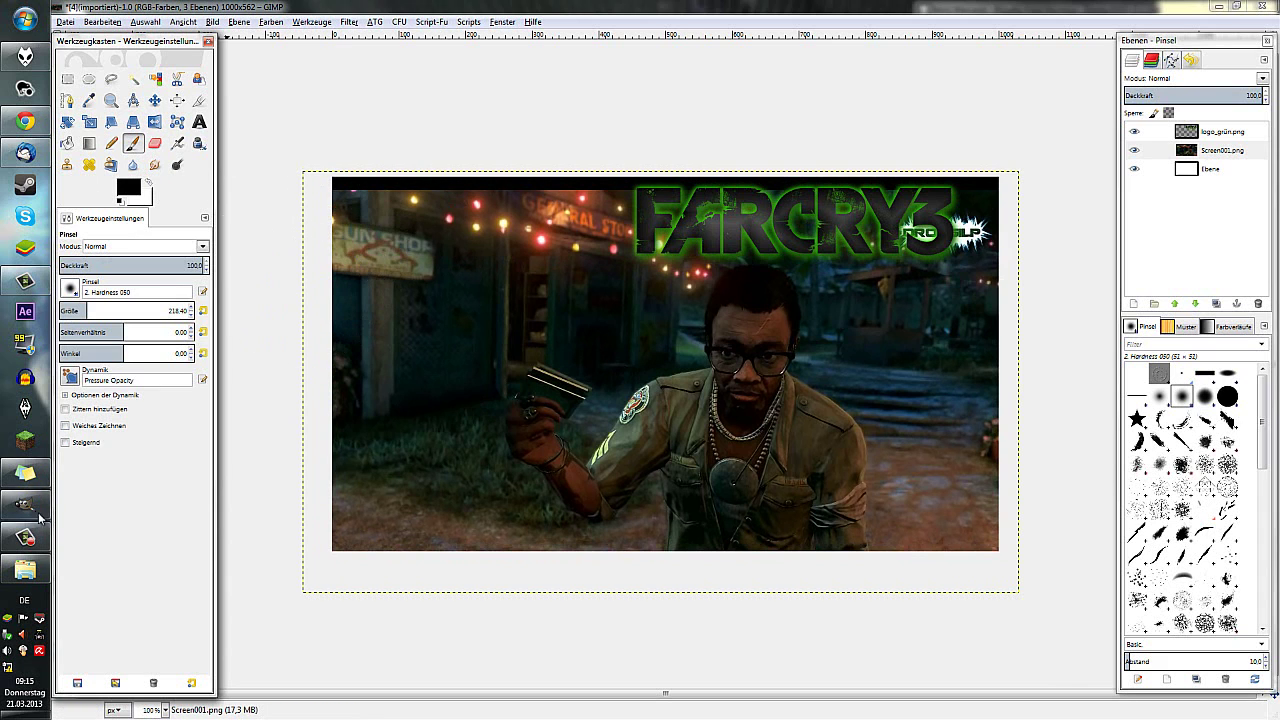
Check an earlier thumbnail for reference, then paint black over the top edge and logo badge.
{"action": "left_click", "coordinate": [25, 568]}
{"action": "double_click", "coordinate": [492, 352]}
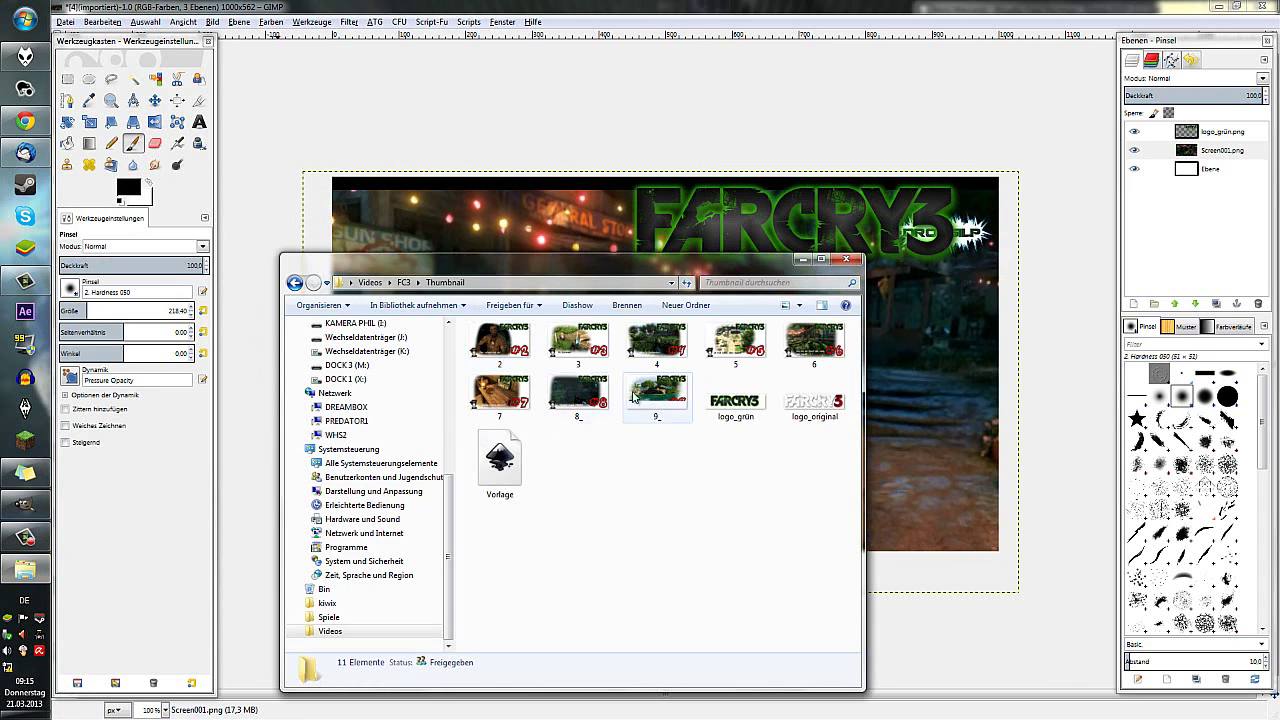
{"action": "double_click", "coordinate": [578, 350]}
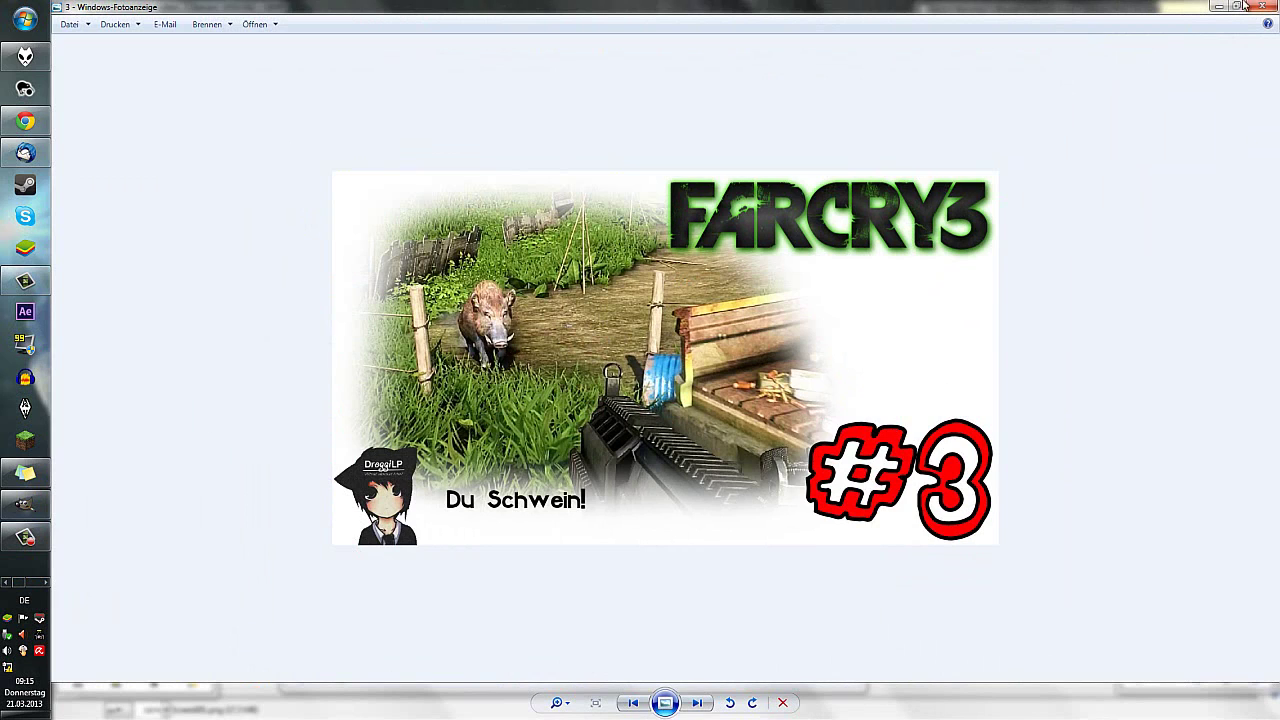
{"action": "left_click", "coordinate": [1250, 6]}
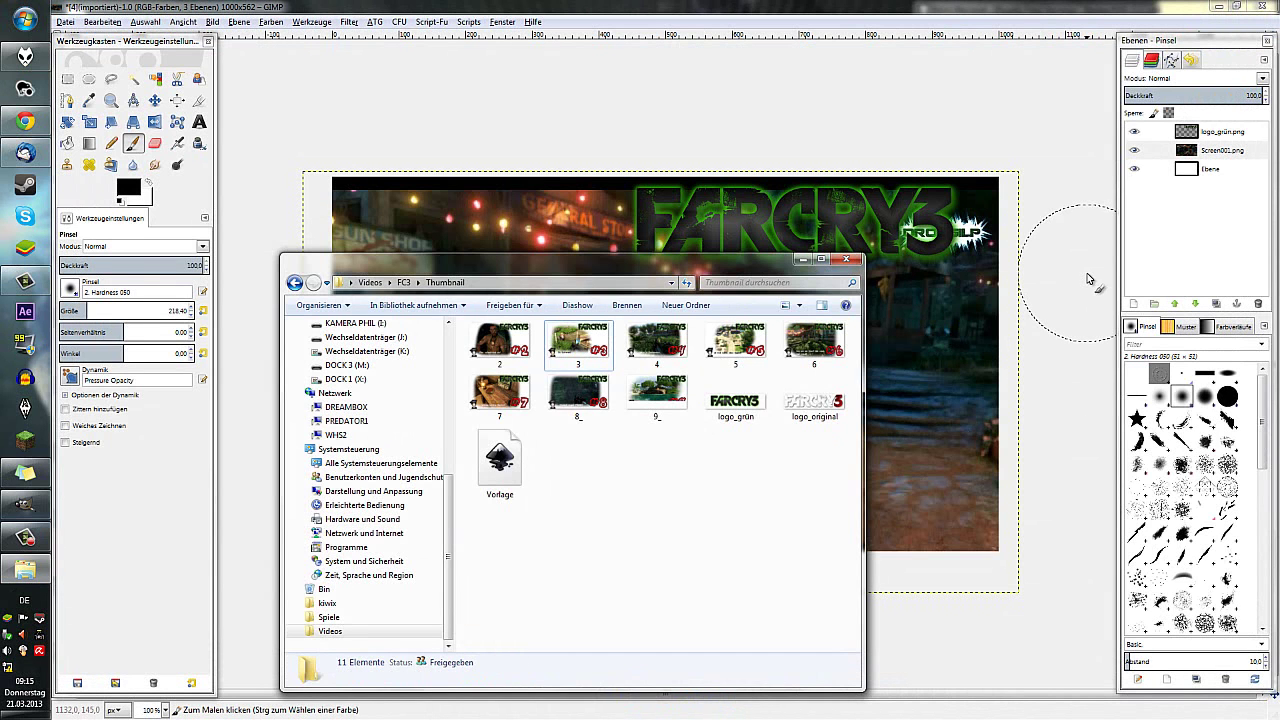
{"action": "left_click", "coordinate": [1090, 279]}
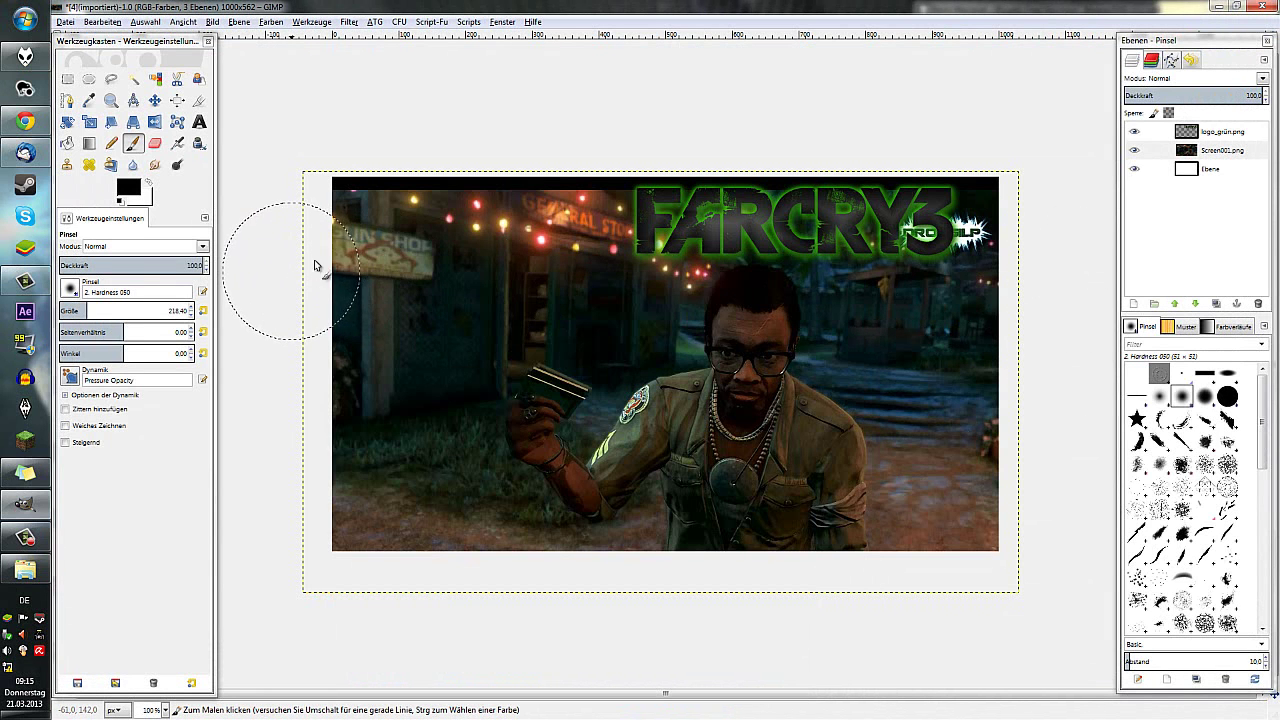
{"action": "mouse_move", "coordinate": [315, 265]}
{"action": "left_mouse_down"}
{"action": "mouse_move", "coordinate": [466, 157]}
{"action": "mouse_move", "coordinate": [663, 149]}
{"action": "mouse_move", "coordinate": [951, 171]}
{"action": "mouse_move", "coordinate": [1060, 390]}
{"action": "mouse_move", "coordinate": [966, 578]}
{"action": "mouse_move", "coordinate": [1000, 366]}
{"action": "mouse_move", "coordinate": [943, 198]}
{"action": "mouse_move", "coordinate": [713, 182]}
{"action": "mouse_move", "coordinate": [486, 200]}
{"action": "mouse_move", "coordinate": [315, 250]}
{"action": "mouse_move", "coordinate": [323, 500]}
{"action": "mouse_move", "coordinate": [407, 549]}
{"action": "mouse_move", "coordinate": [1006, 571]}
{"action": "mouse_move", "coordinate": [991, 575]}
{"action": "left_mouse_up"}
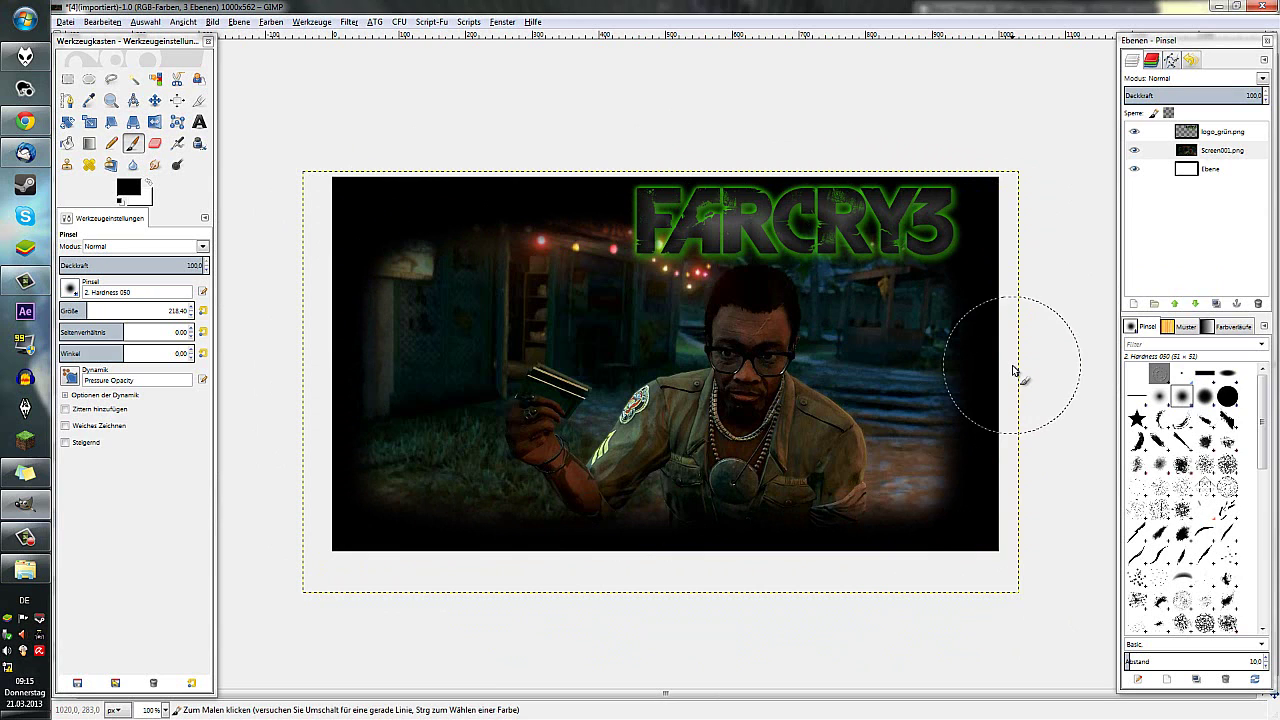
Add a '#2' text layer on the canvas at font size 120.
{"action": "left_click", "coordinate": [199, 121]}
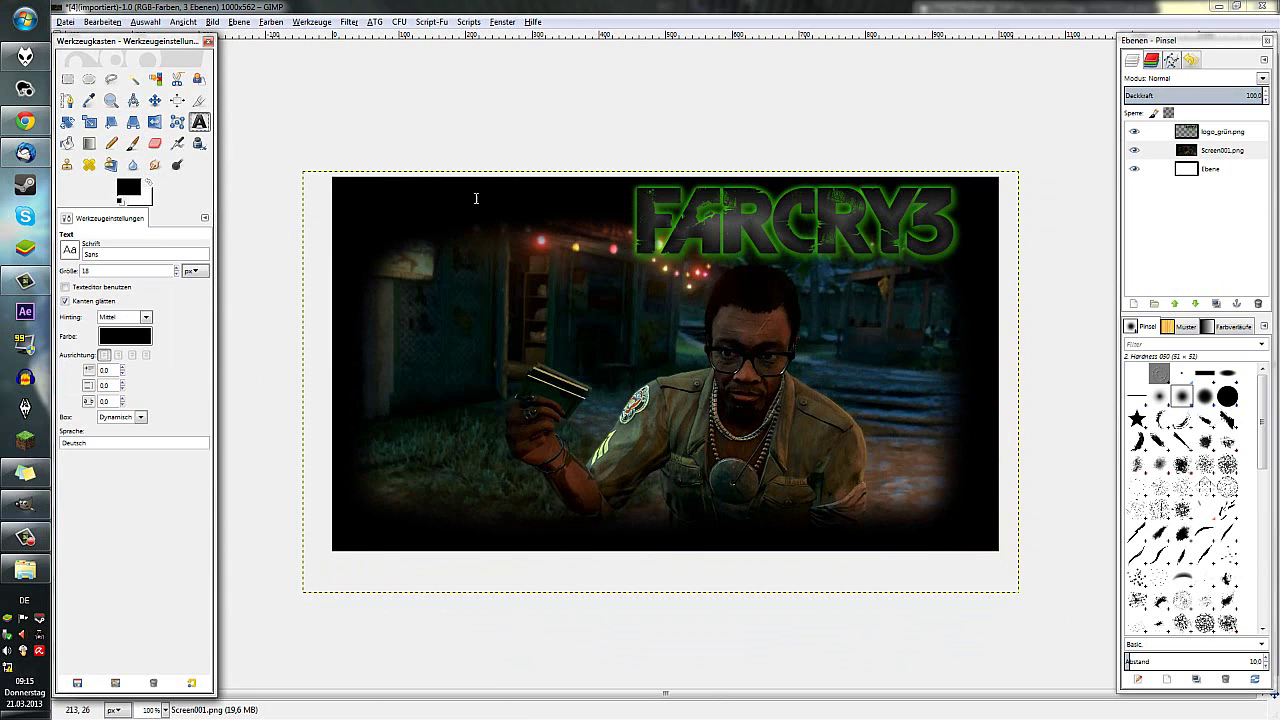
{"action": "left_click", "coordinate": [459, 331]}
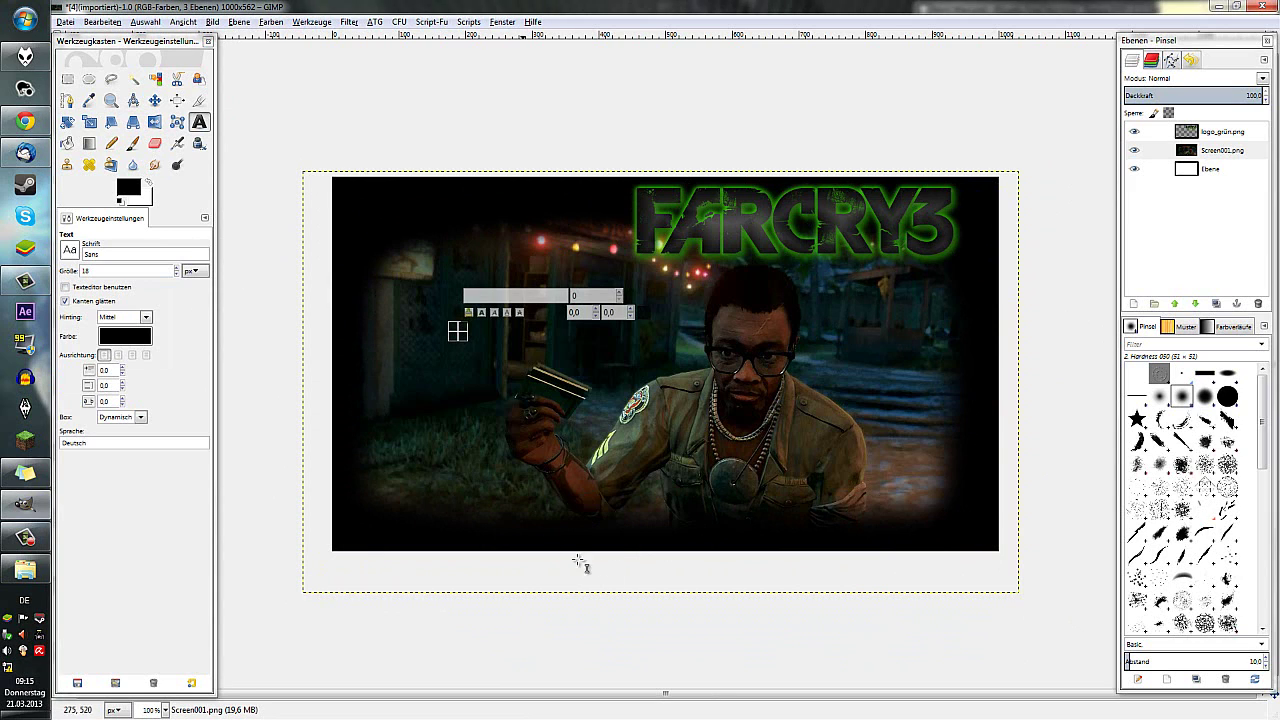
{"action": "type", "text": "#2"}
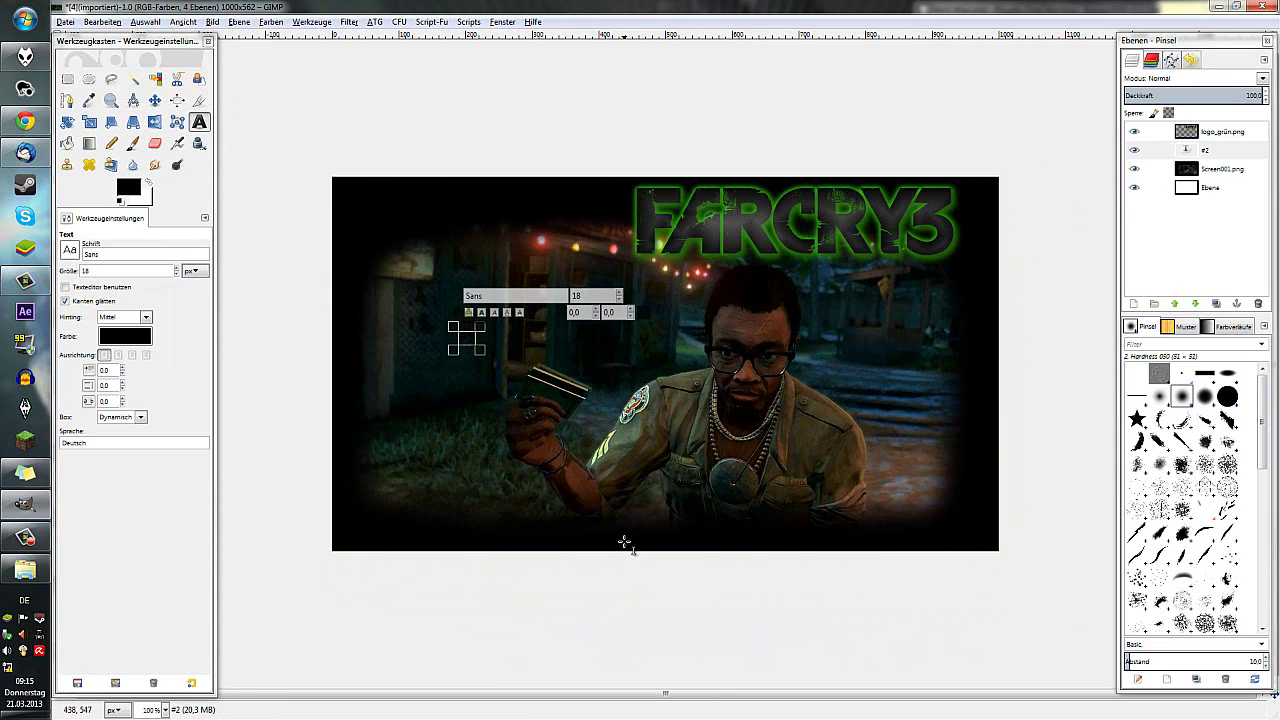
{"action": "left_click", "coordinate": [620, 296]}
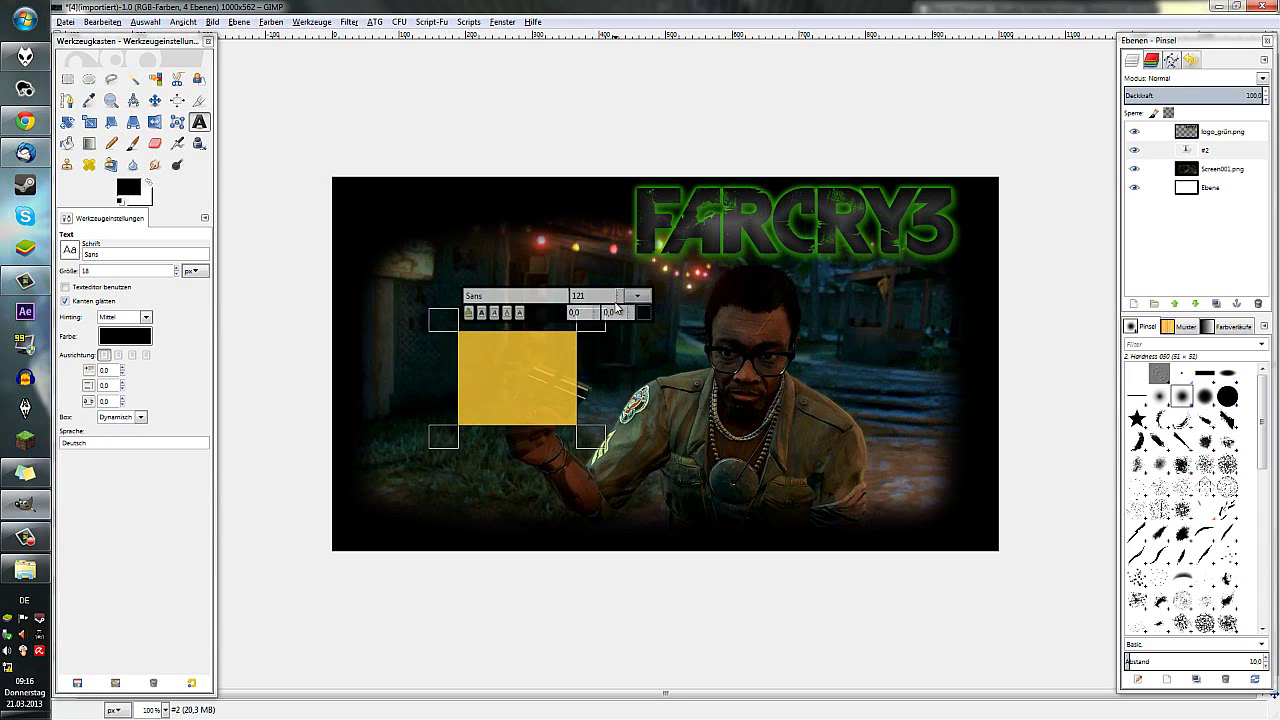
{"action": "left_click", "coordinate": [619, 302]}
Set the #2 text's font to Coalition Medium.
{"action": "left_click", "coordinate": [69, 251]}
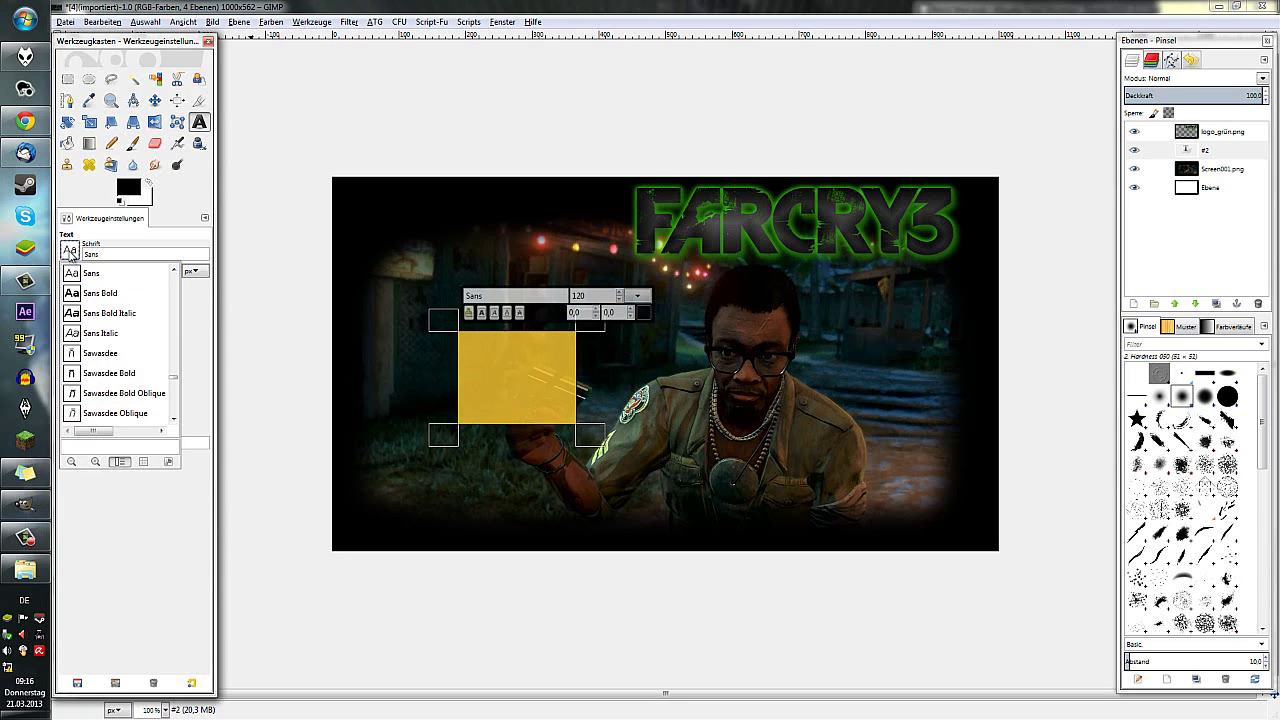
{"action": "scroll", "coordinate": [172, 318], "scroll_direction": "up", "scroll_amount": 5}
{"action": "scroll", "coordinate": [172, 310], "scroll_direction": "up", "scroll_amount": 5}
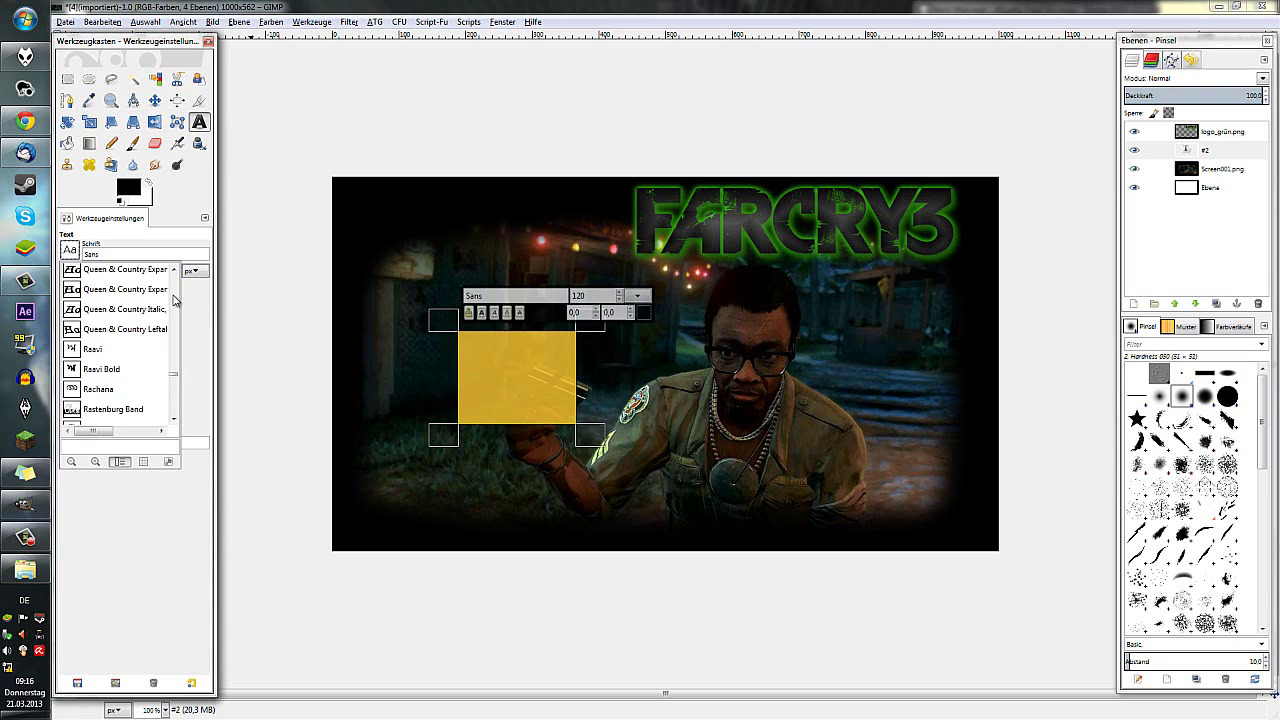
{"action": "scroll", "coordinate": [172, 305], "scroll_direction": "up", "scroll_amount": 5}
{"action": "scroll", "coordinate": [173, 300], "scroll_direction": "up", "scroll_amount": 5}
{"action": "scroll", "coordinate": [173, 300], "scroll_direction": "up", "scroll_amount": 5}
{"action": "scroll", "coordinate": [173, 300], "scroll_direction": "up", "scroll_amount": 5}
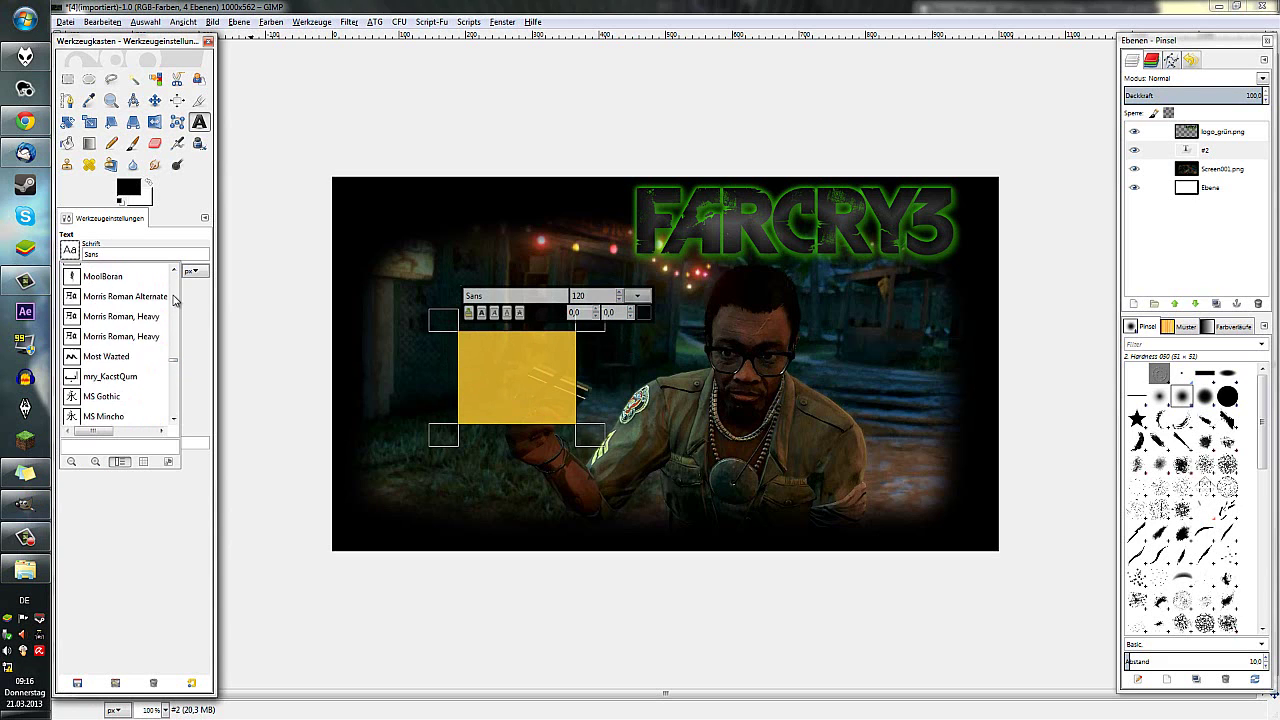
{"action": "scroll", "coordinate": [173, 300], "scroll_direction": "up", "scroll_amount": 5}
{"action": "scroll", "coordinate": [173, 300], "scroll_direction": "up", "scroll_amount": 5}
{"action": "scroll", "coordinate": [173, 300], "scroll_direction": "up", "scroll_amount": 5}
{"action": "scroll", "coordinate": [173, 300], "scroll_direction": "up", "scroll_amount": 5}
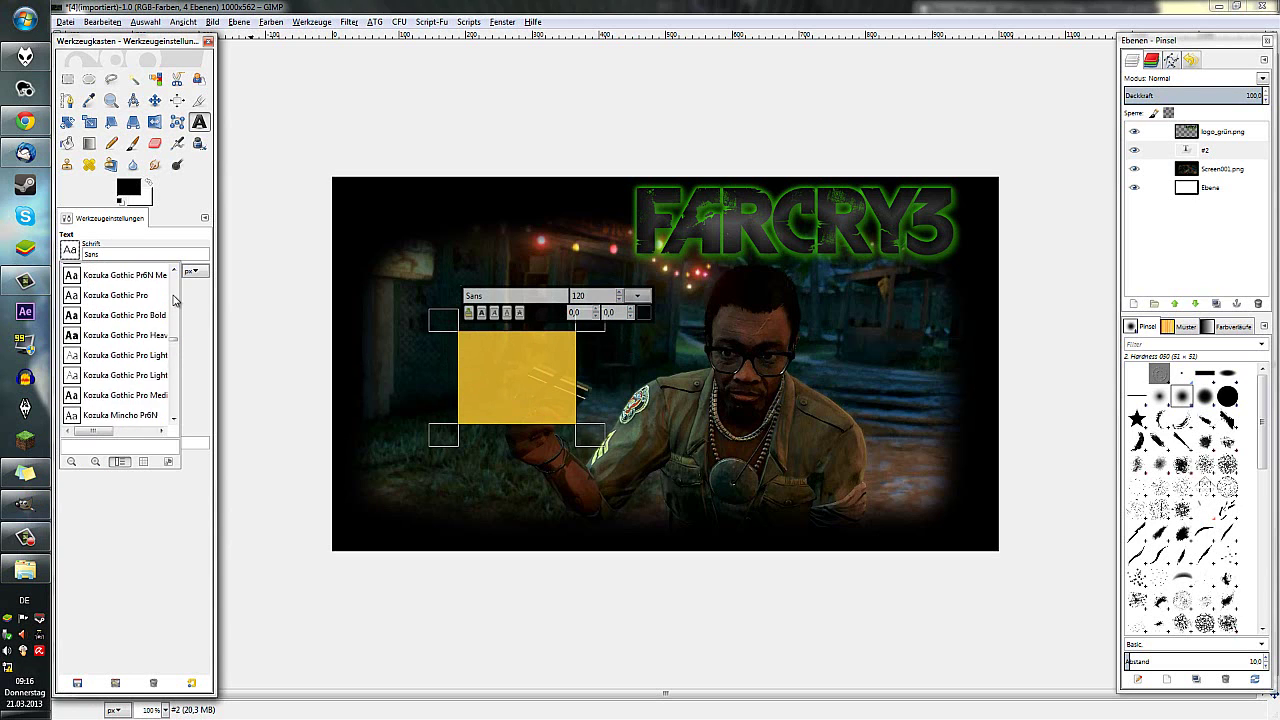
{"action": "scroll", "coordinate": [173, 300], "scroll_direction": "up", "scroll_amount": 5}
{"action": "scroll", "coordinate": [173, 300], "scroll_direction": "up", "scroll_amount": 5}
{"action": "scroll", "coordinate": [173, 300], "scroll_direction": "up", "scroll_amount": 5}
{"action": "scroll", "coordinate": [173, 300], "scroll_direction": "up", "scroll_amount": 5}
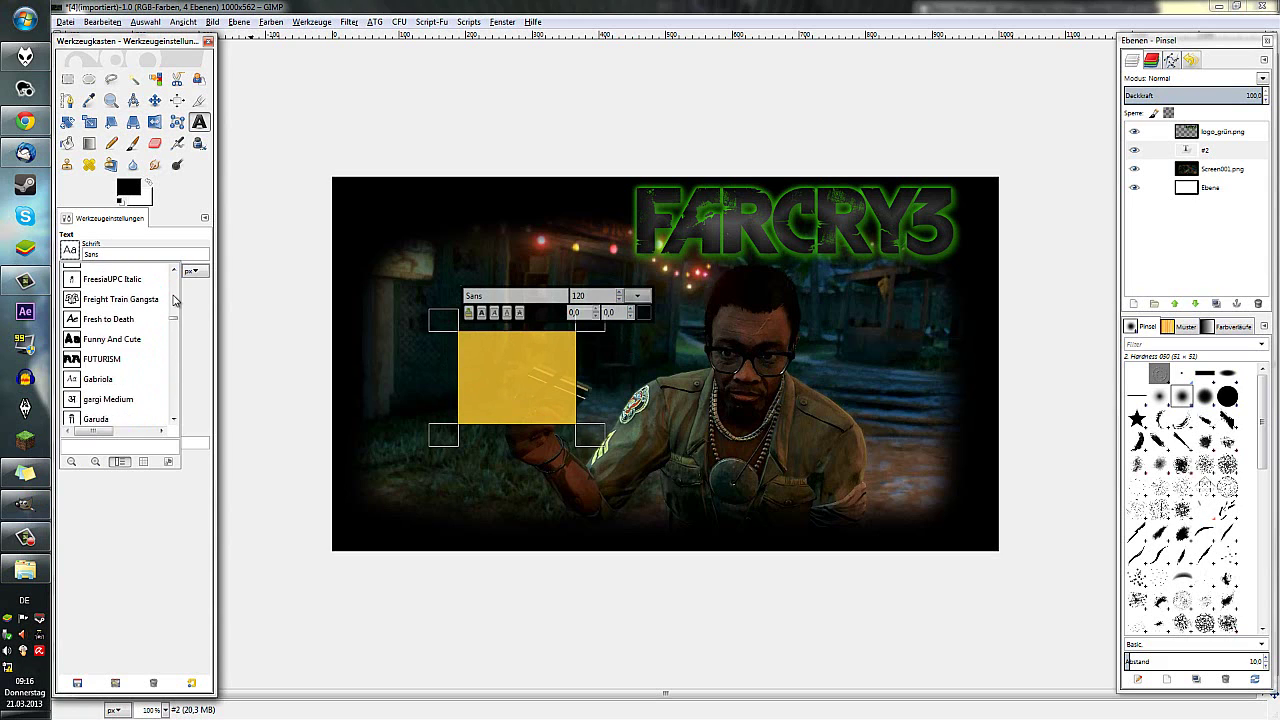
{"action": "scroll", "coordinate": [173, 300], "scroll_direction": "up", "scroll_amount": 5}
{"action": "scroll", "coordinate": [173, 300], "scroll_direction": "up", "scroll_amount": 5}
{"action": "scroll", "coordinate": [173, 300], "scroll_direction": "up", "scroll_amount": 5}
{"action": "scroll", "coordinate": [173, 300], "scroll_direction": "up", "scroll_amount": 5}
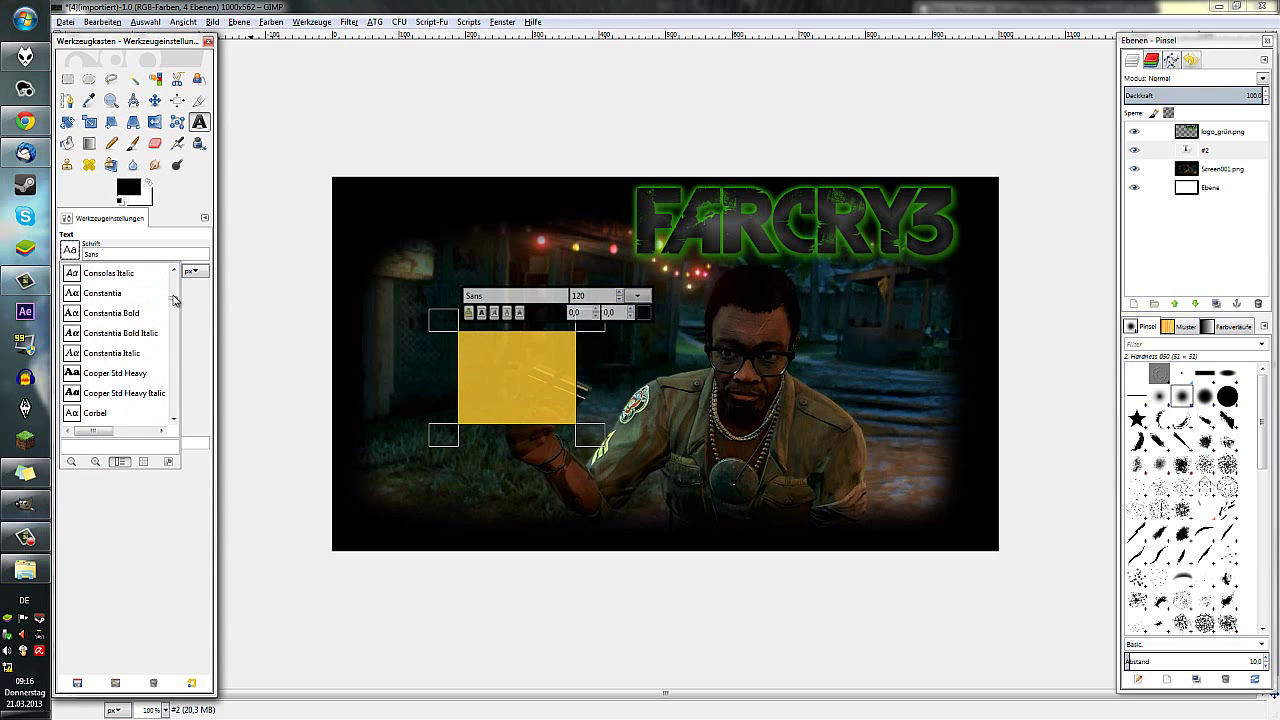
{"action": "scroll", "coordinate": [126, 347], "scroll_direction": "up", "scroll_amount": 1}
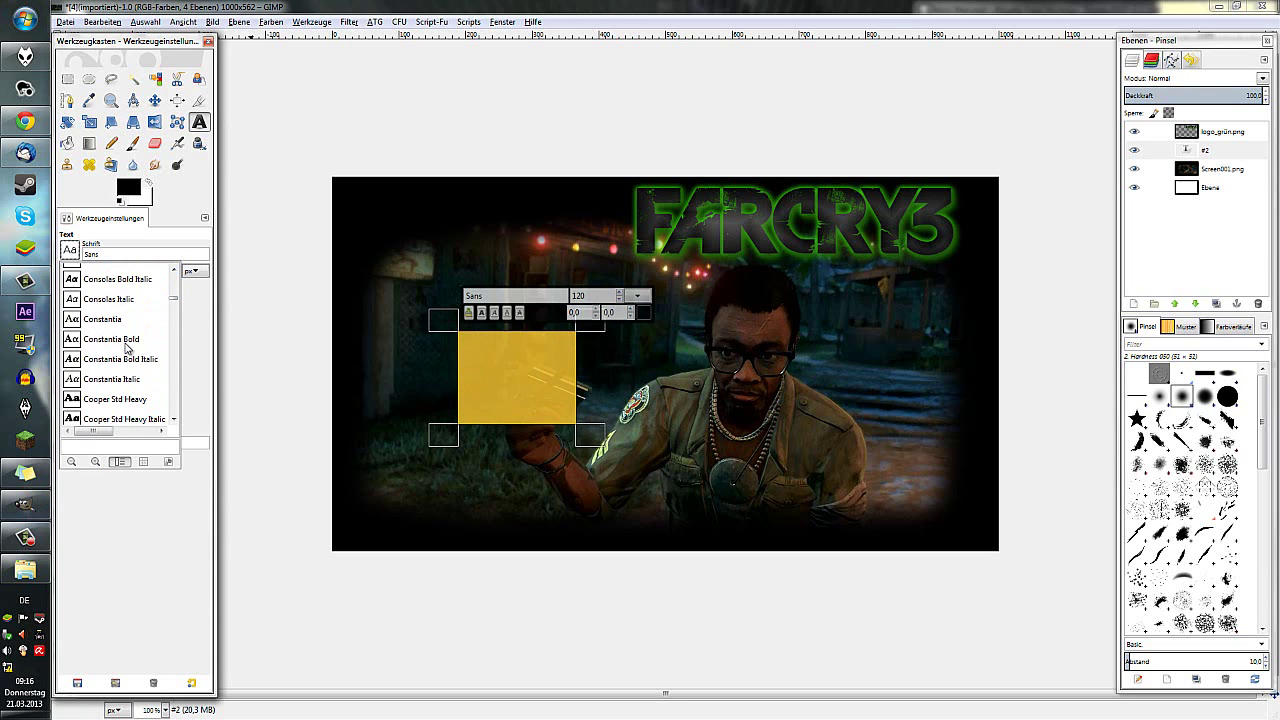
{"action": "scroll", "coordinate": [126, 347], "scroll_direction": "up", "scroll_amount": 1}
{"action": "scroll", "coordinate": [126, 347], "scroll_direction": "up", "scroll_amount": 1}
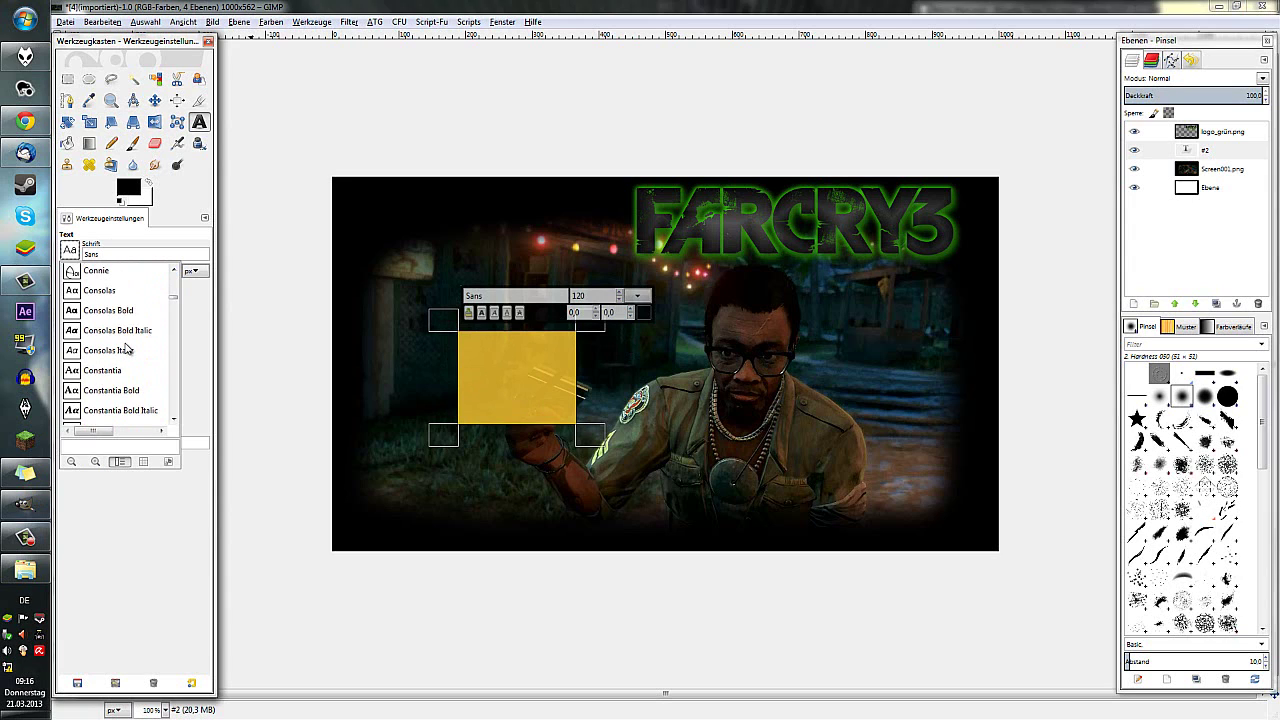
{"action": "scroll", "coordinate": [126, 347], "scroll_direction": "up", "scroll_amount": 2}
{"action": "scroll", "coordinate": [126, 347], "scroll_direction": "up", "scroll_amount": 3}
{"action": "scroll", "coordinate": [126, 347], "scroll_direction": "up", "scroll_amount": 1}
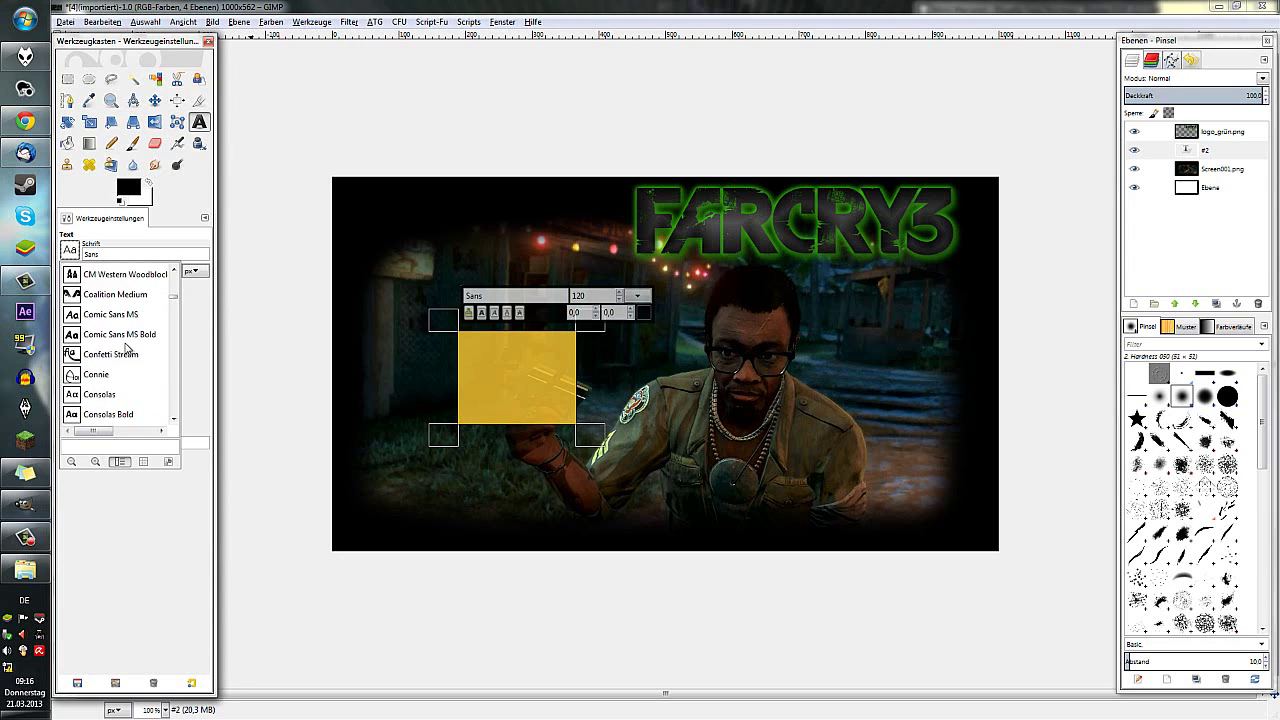
{"action": "left_click", "coordinate": [136, 300]}
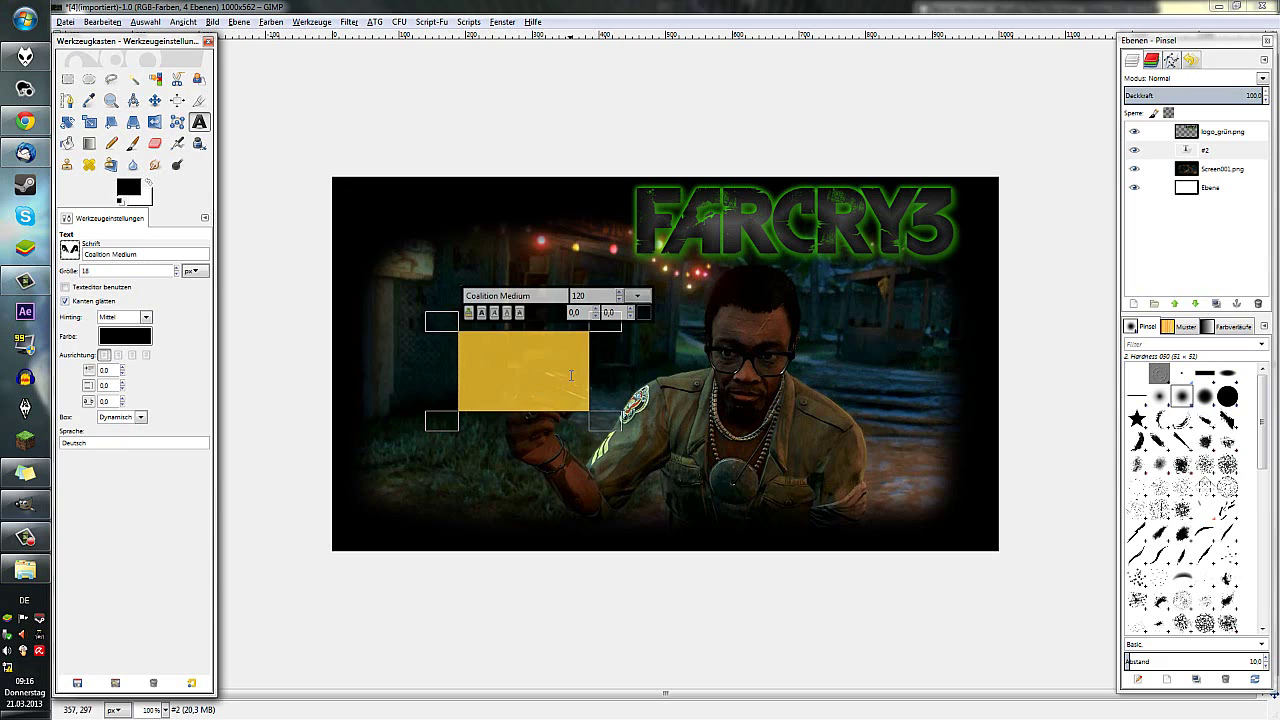
{"action": "left_click", "coordinate": [562, 420]}
Move the #2 text to the bottom-left corner and resize its layer to the full image.
{"action": "key", "text": "ctrl+a"}
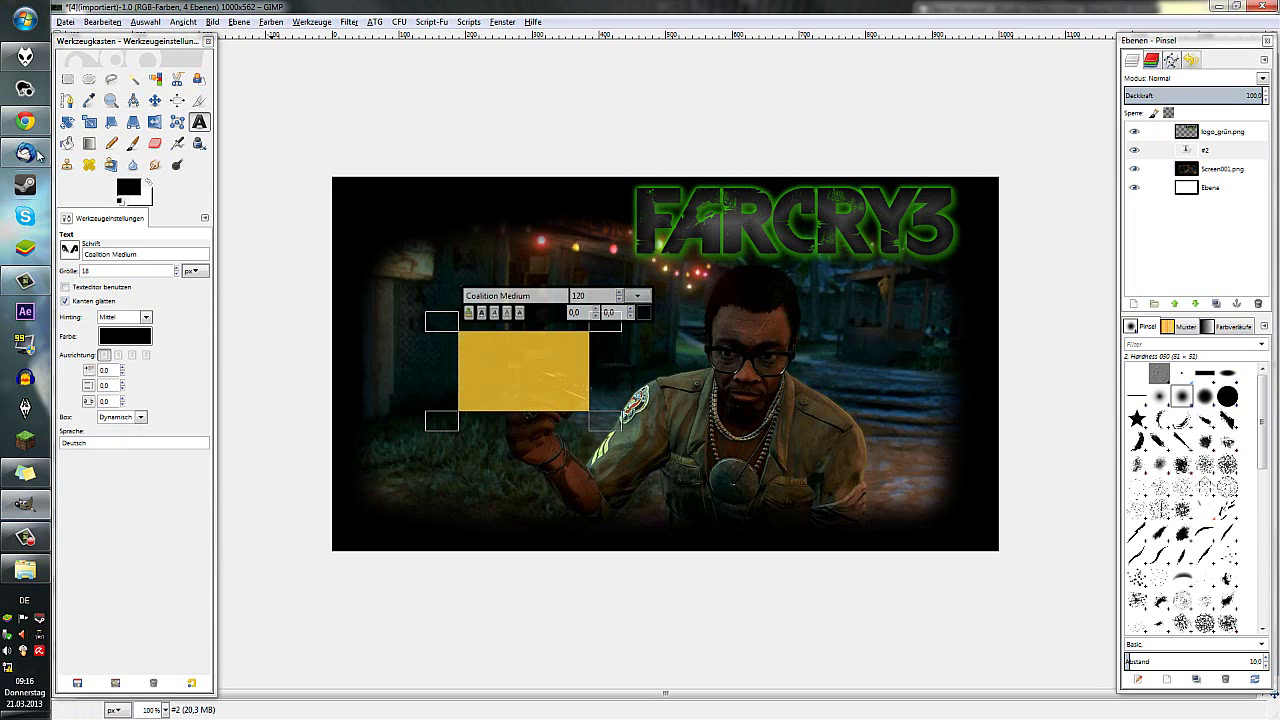
{"action": "left_click", "coordinate": [154, 100]}
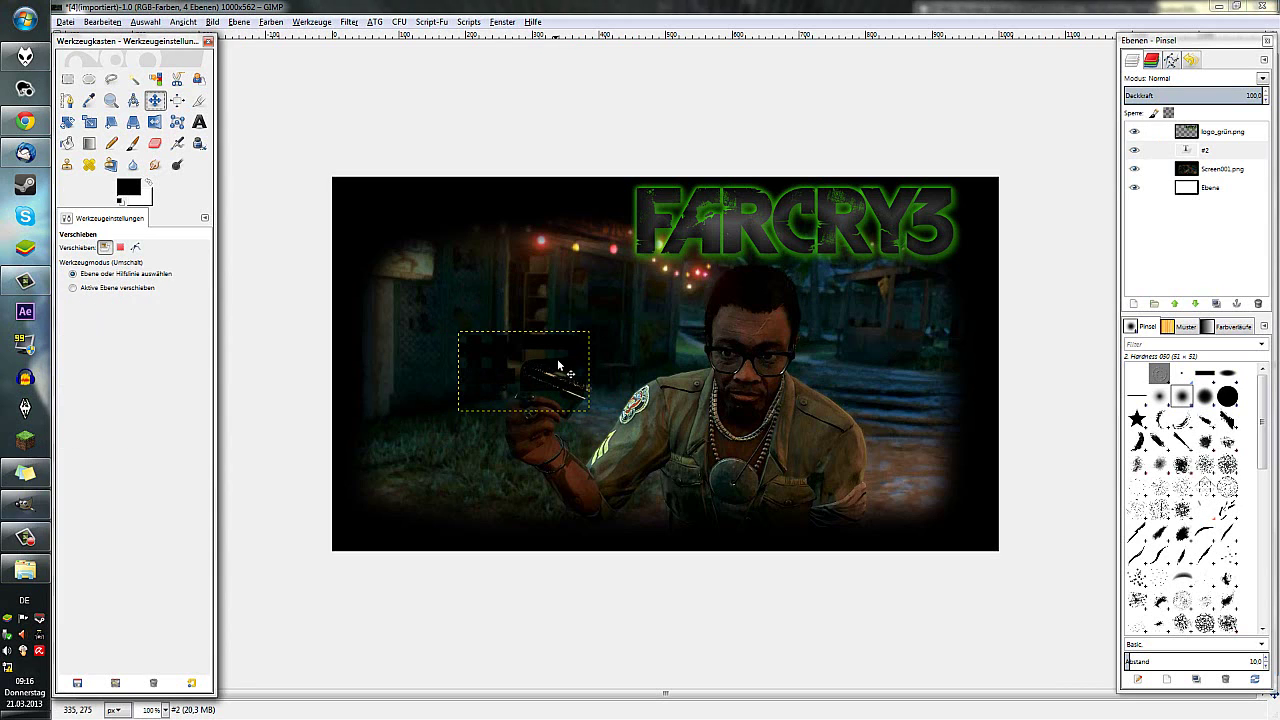
{"action": "left_click_drag", "start_coordinate": [558, 366], "coordinate": [436, 506]}
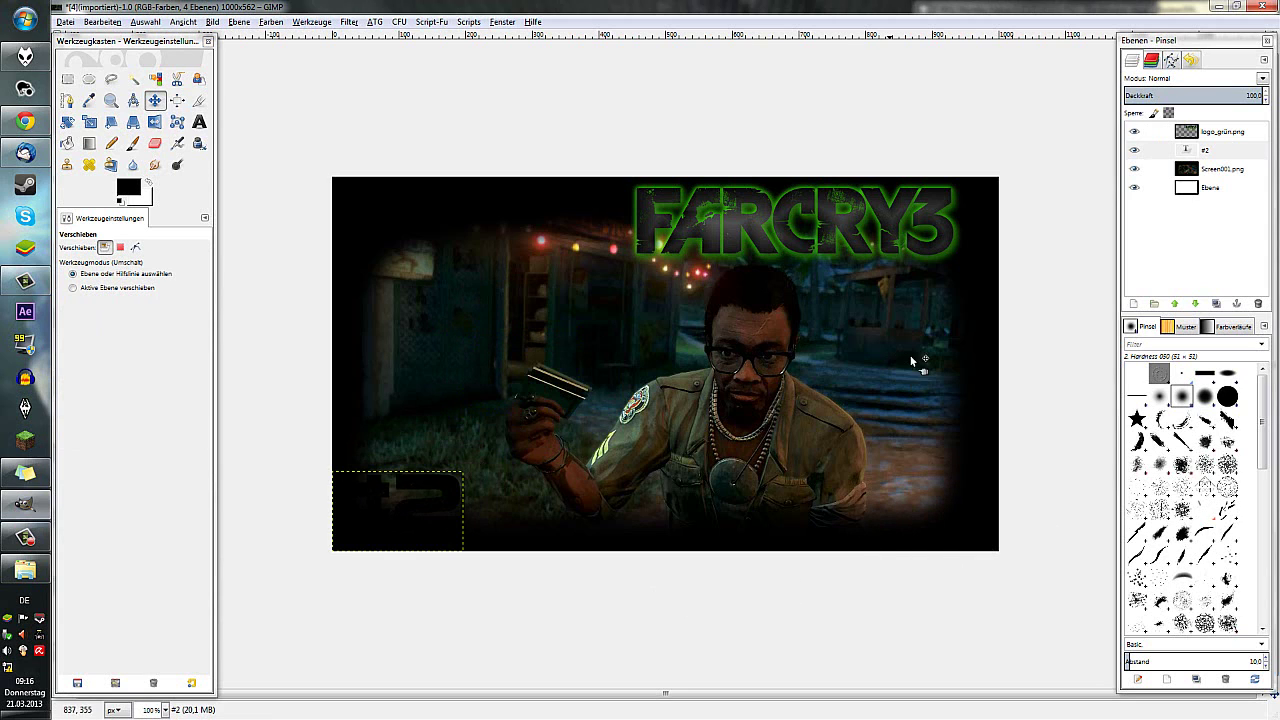
{"action": "left_click", "coordinate": [1211, 152]}
{"action": "right_click", "coordinate": [1211, 152]}
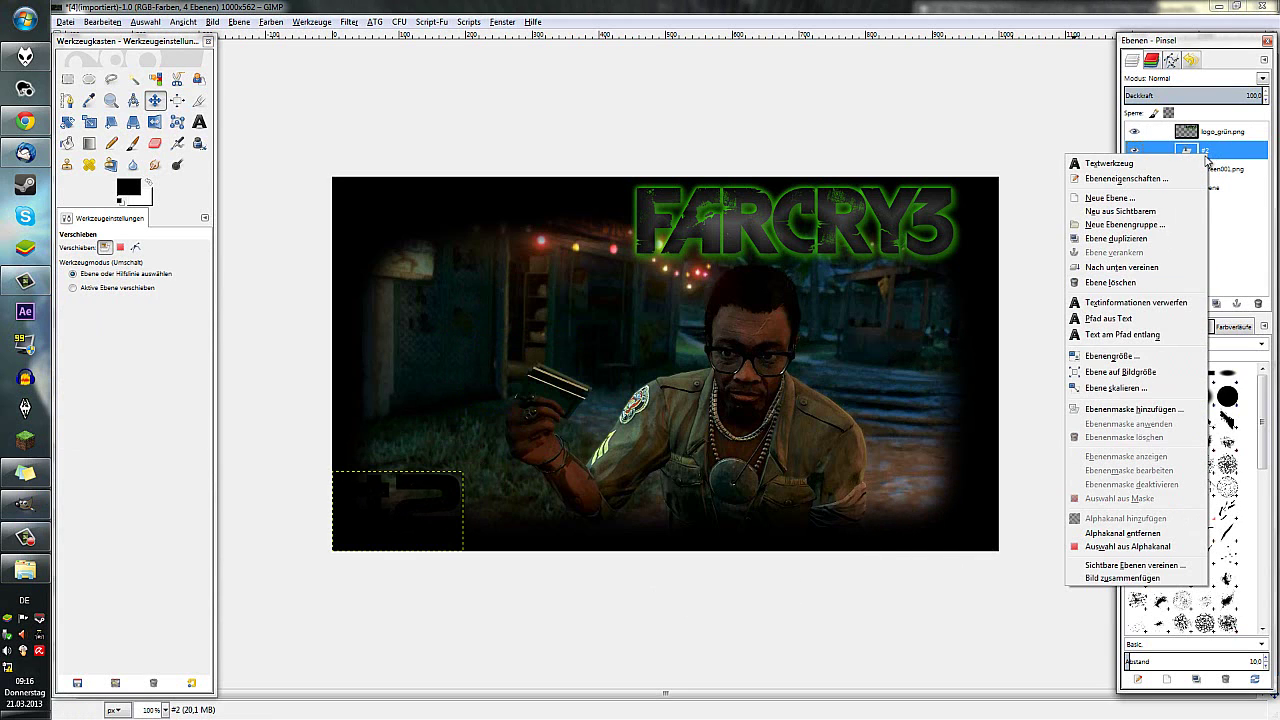
{"action": "left_click", "coordinate": [1124, 372]}
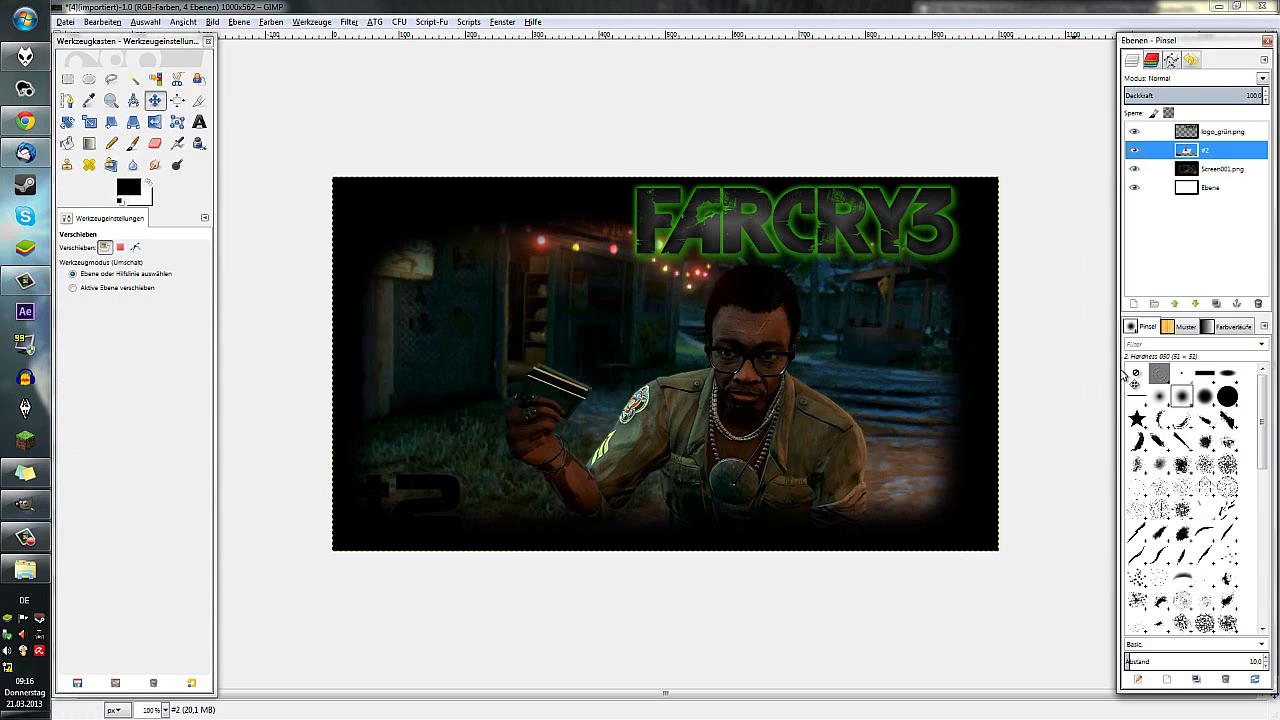
{"action": "left_click", "coordinate": [349, 22]}
{"action": "mouse_move", "coordinate": [382, 282]}
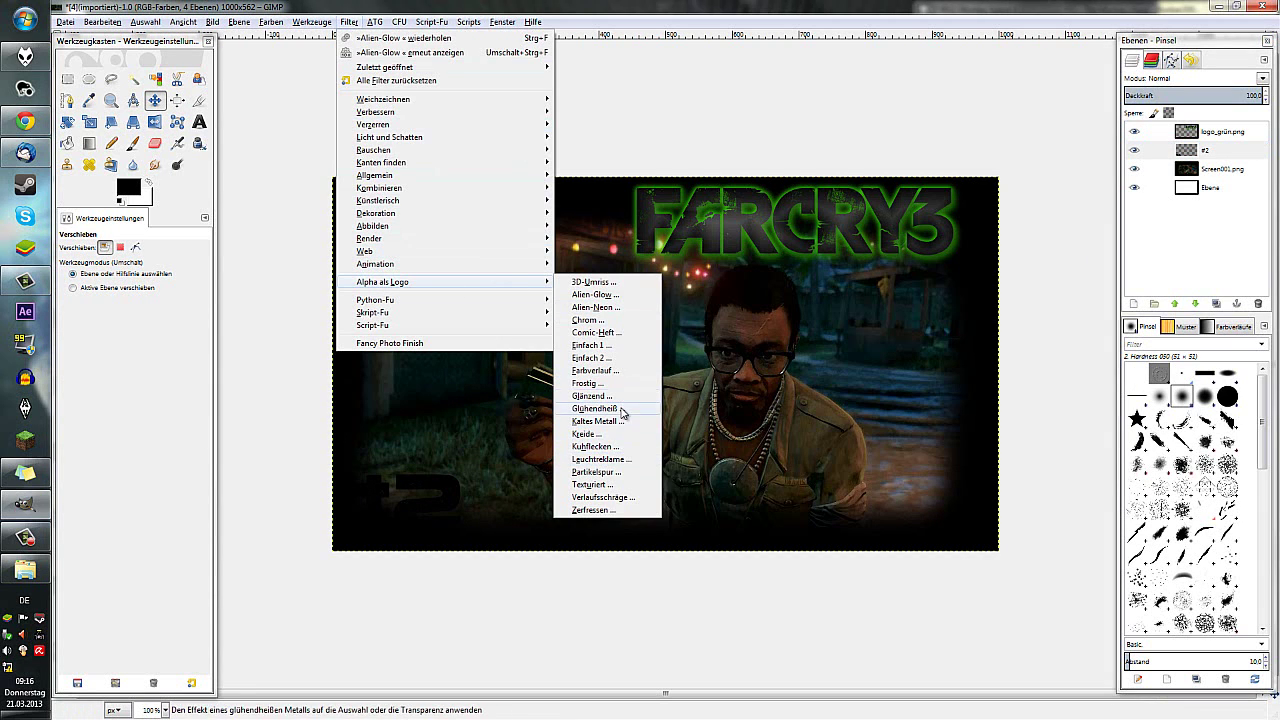
{"action": "left_click", "coordinate": [598, 408]}
{"action": "left_click", "coordinate": [233, 147]}
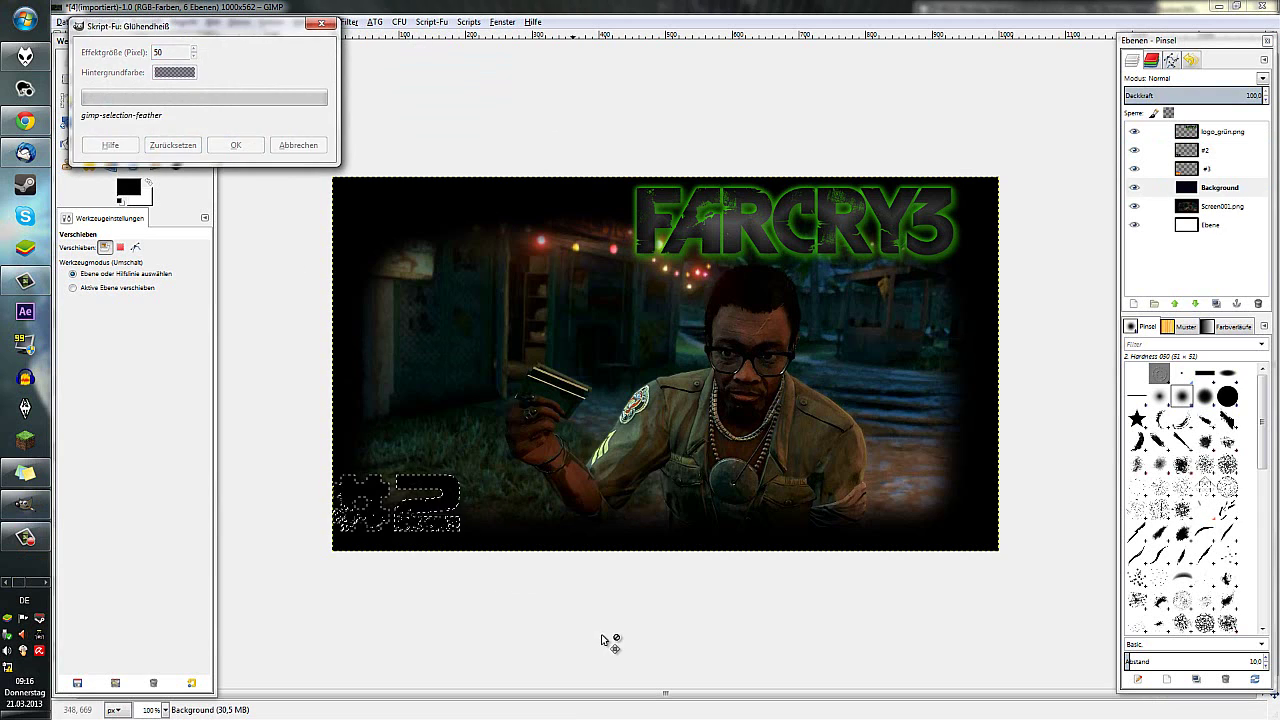
{"action": "right_click", "coordinate": [1220, 189]}
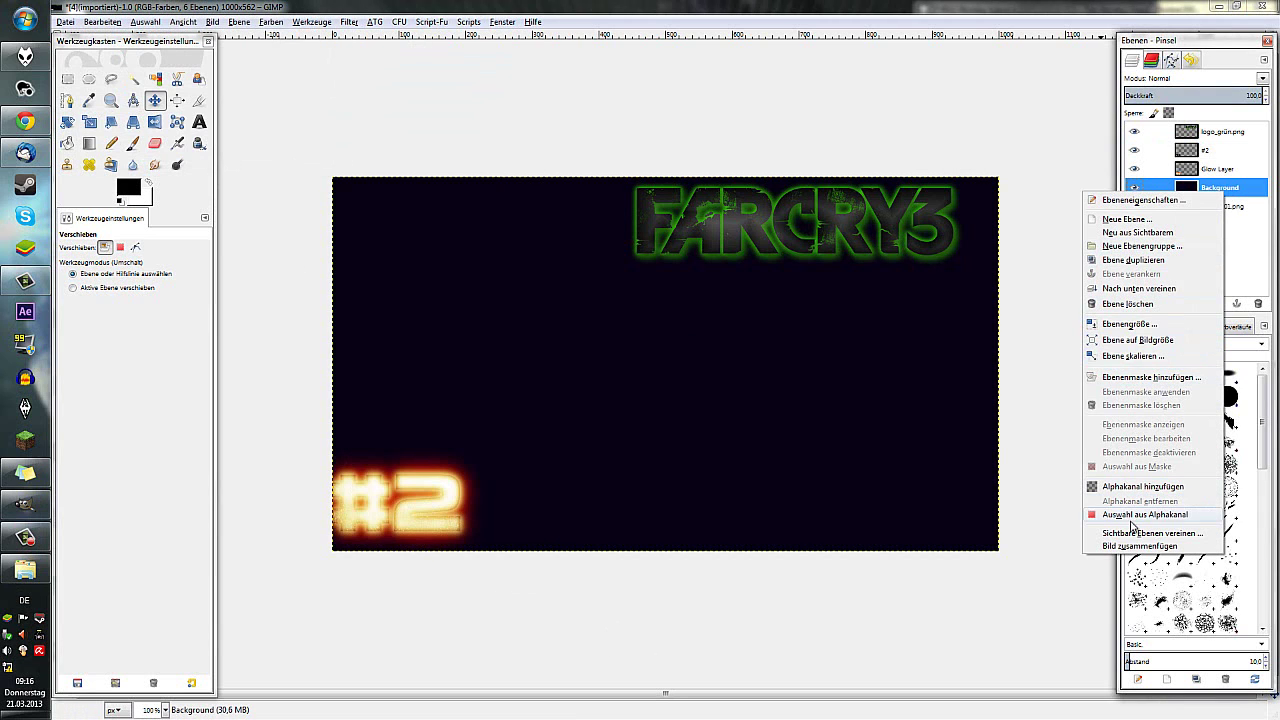
{"action": "left_click", "coordinate": [1130, 304]}
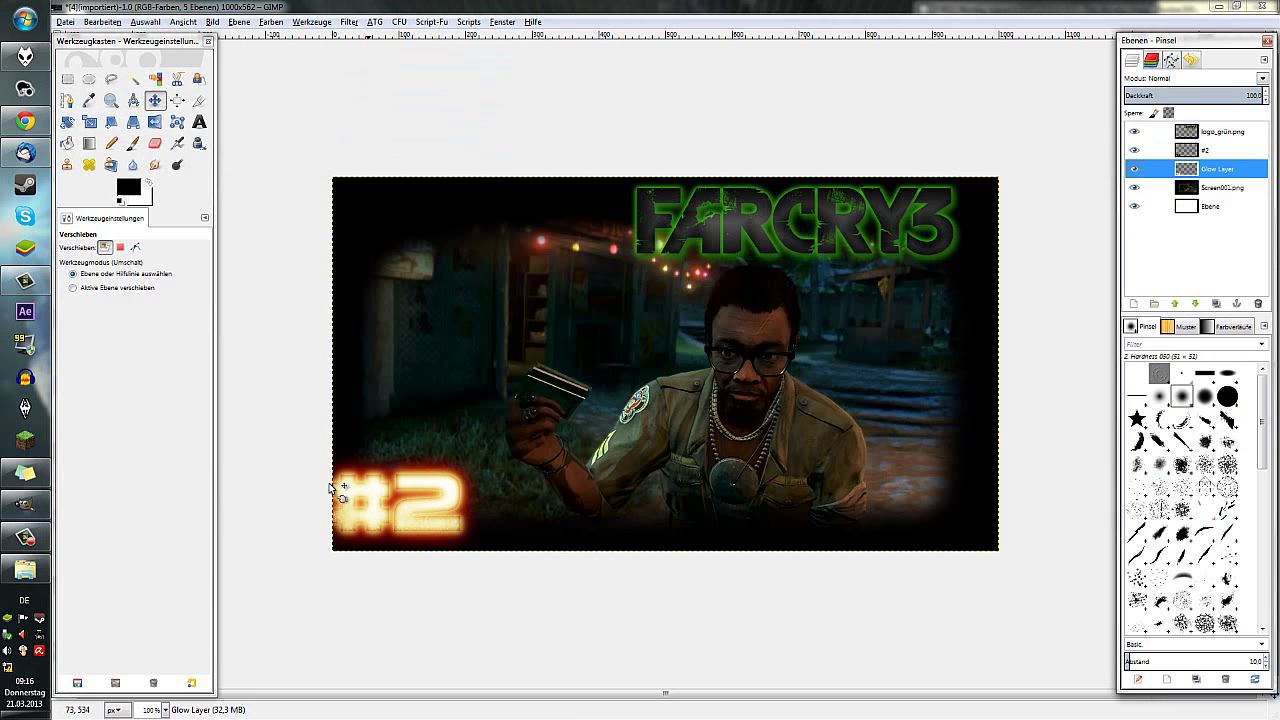
{"action": "left_click_drag", "start_coordinate": [1245, 175], "coordinate": [1186, 172]}
{"action": "key", "text": "ctrl+z"}
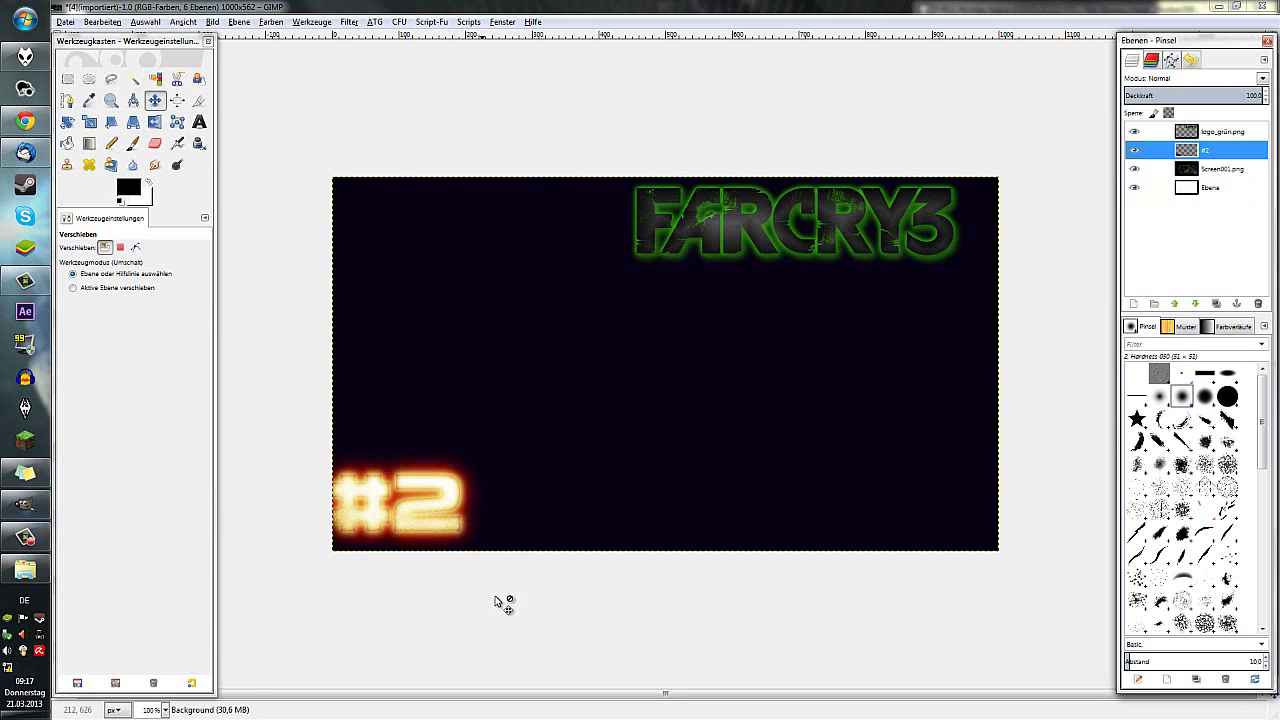
{"action": "key", "text": "ctrl+z"}
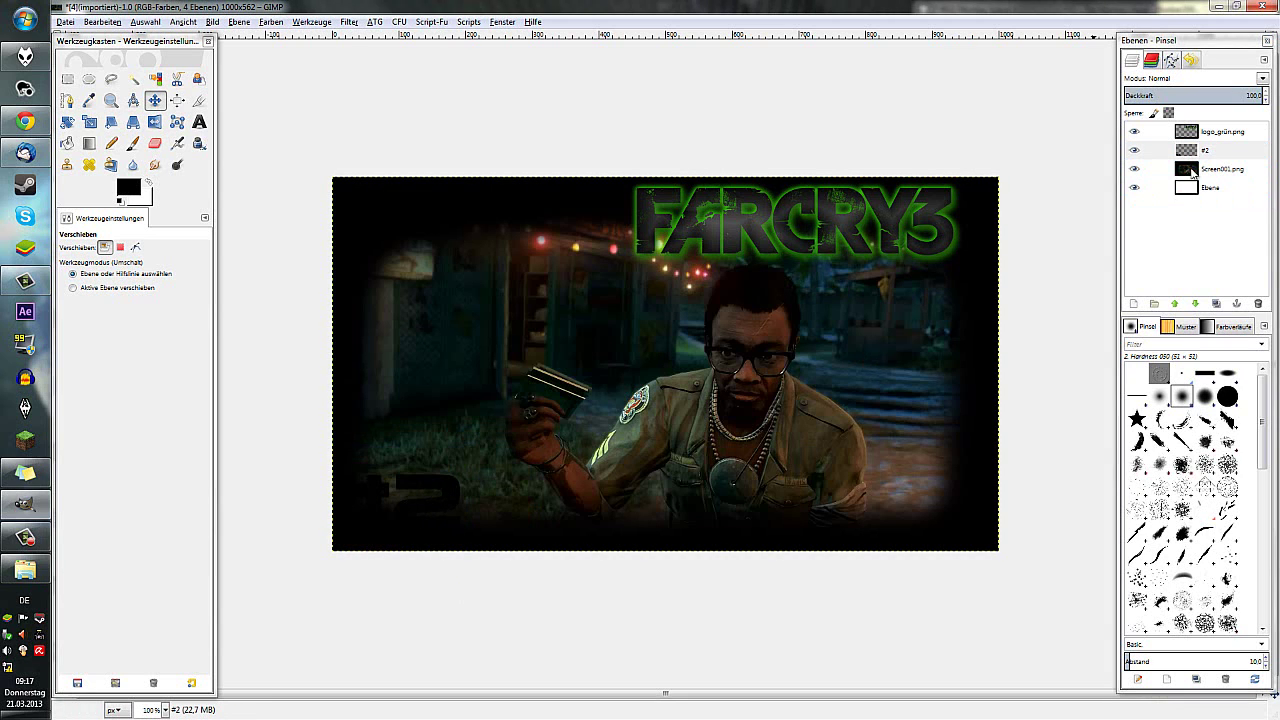
Nudge the #2 text slightly right and resize its layer to image size.
{"action": "left_click", "coordinate": [470, 494]}
{"action": "left_click", "coordinate": [441, 490]}
{"action": "key", "text": "Right"}
{"action": "key", "text": "Right"}
{"action": "key", "text": "Right"}
{"action": "key", "text": "Right"}
{"action": "key", "text": "Right"}
{"action": "key", "text": "Right"}
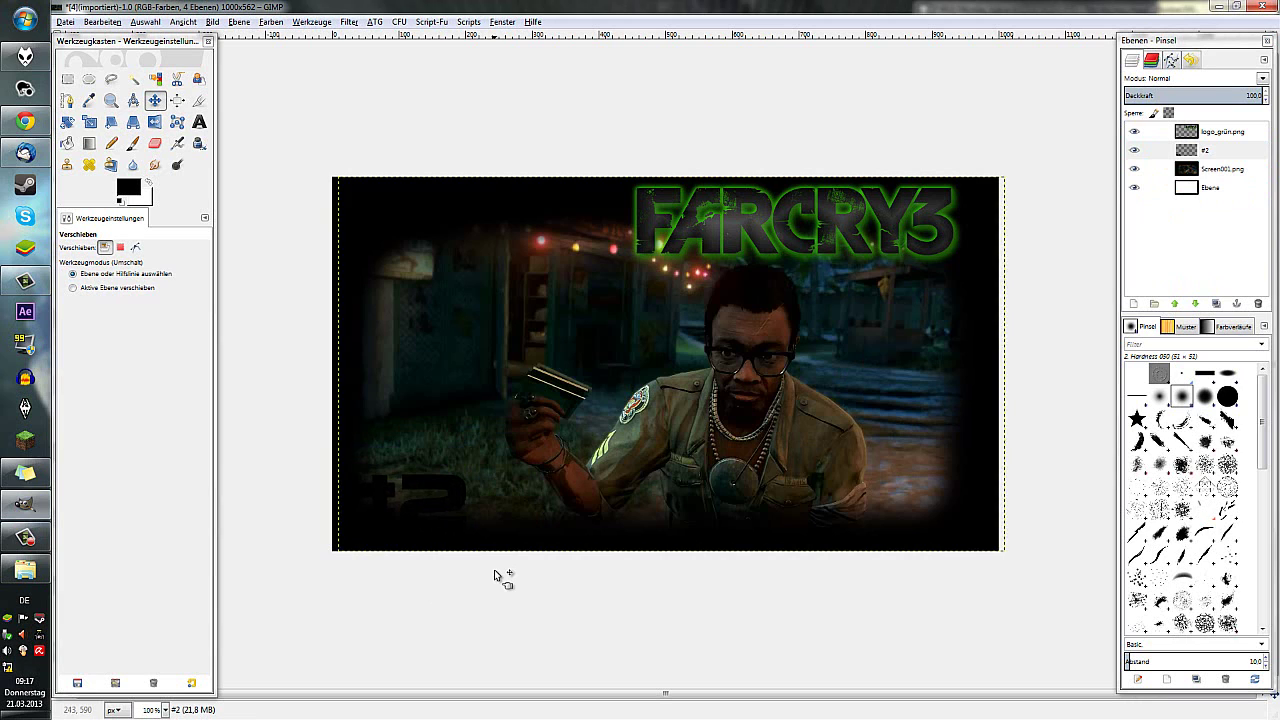
{"action": "key", "text": "Right"}
{"action": "key", "text": "Right"}
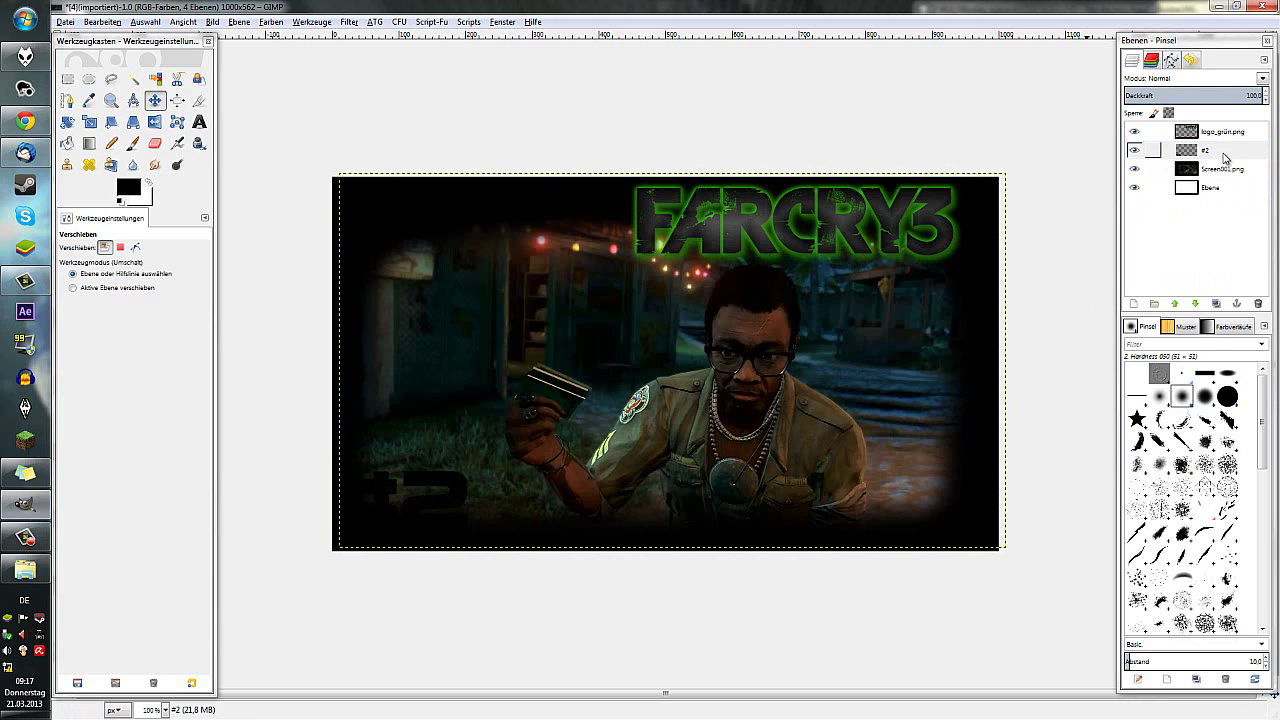
{"action": "right_click", "coordinate": [1221, 155]}
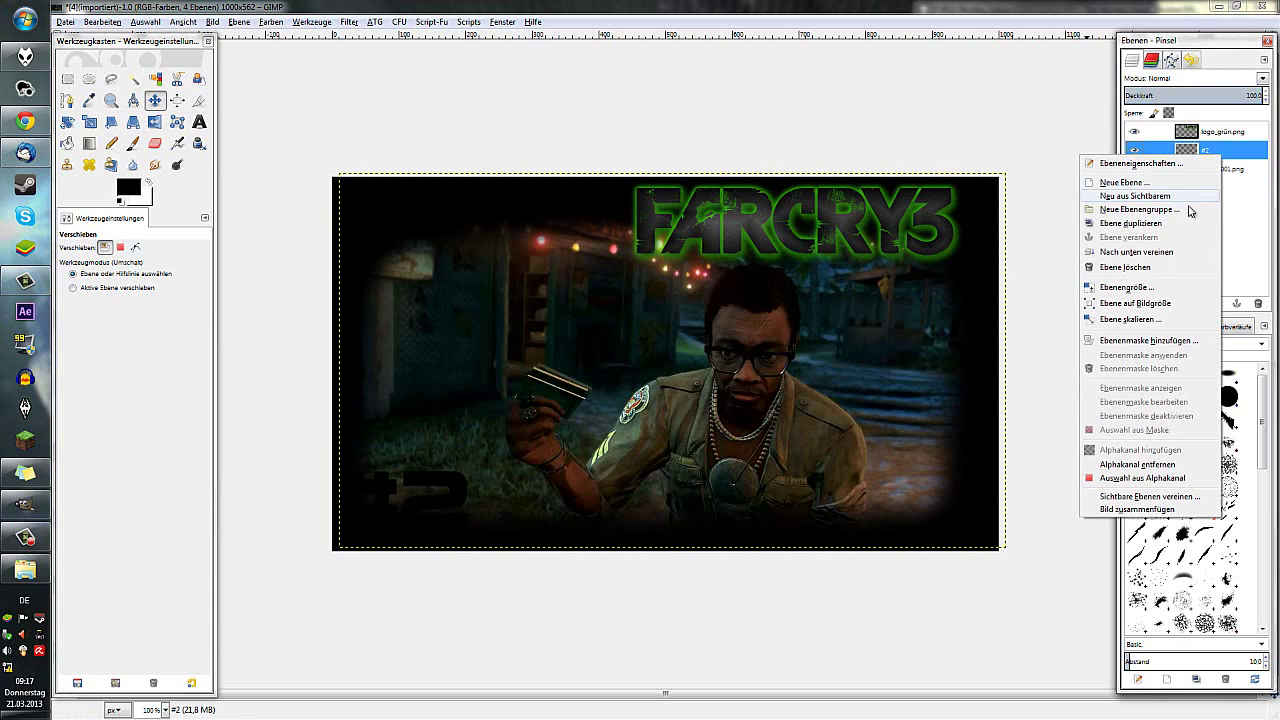
{"action": "left_click", "coordinate": [1150, 303]}
Apply the Glühendheiß logo effect to #2 and delete the black Background layer it adds.
{"action": "left_click", "coordinate": [402, 24]}
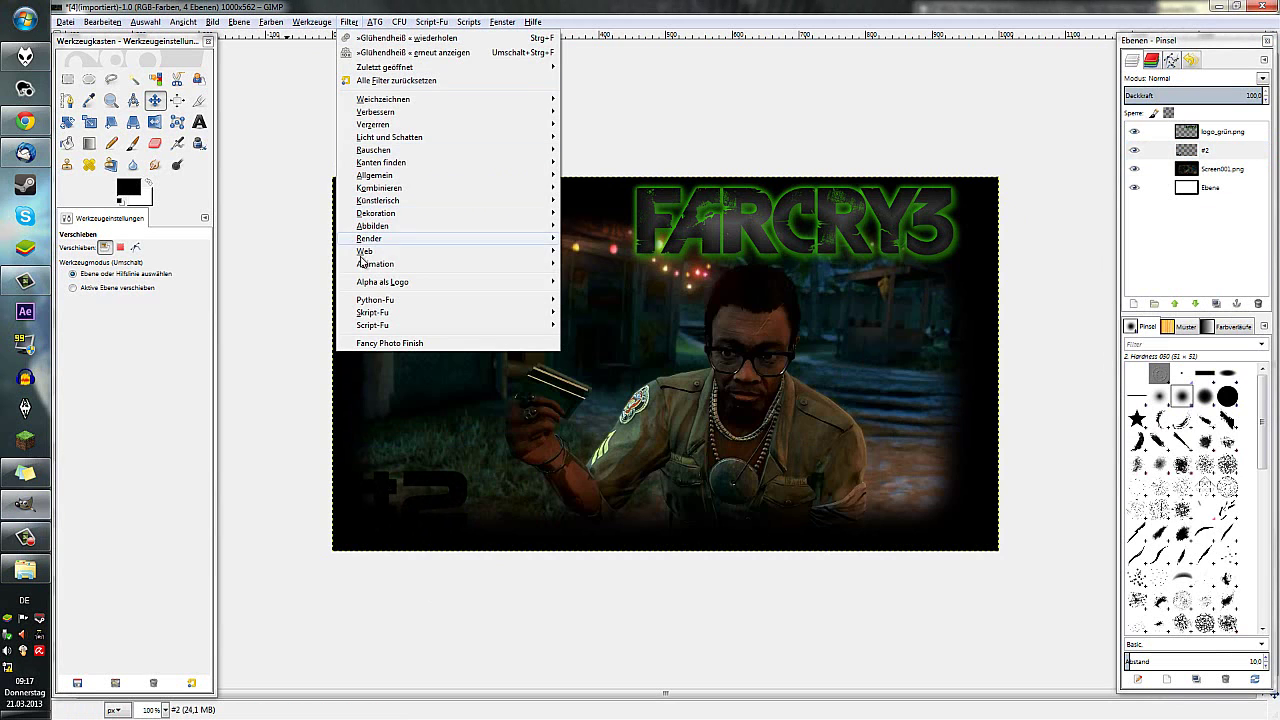
{"action": "mouse_move", "coordinate": [382, 282]}
{"action": "left_click", "coordinate": [590, 412]}
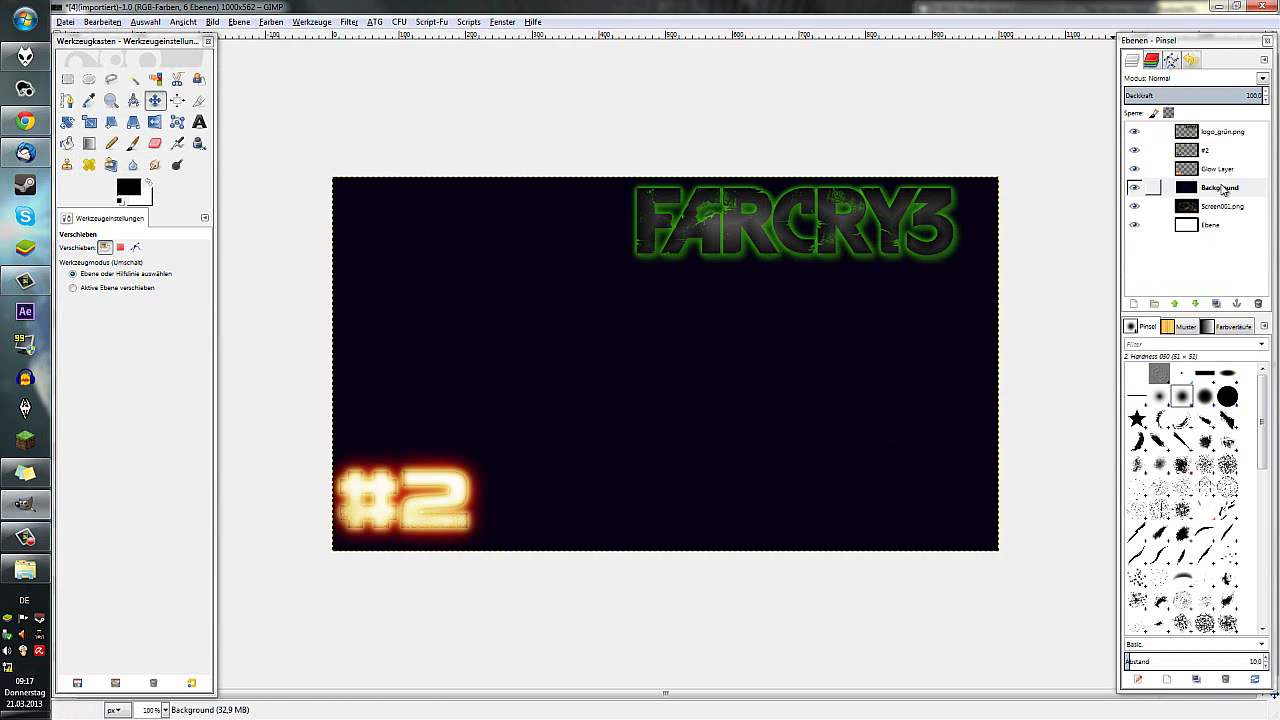
{"action": "right_click", "coordinate": [1222, 188]}
{"action": "left_click", "coordinate": [1143, 301]}
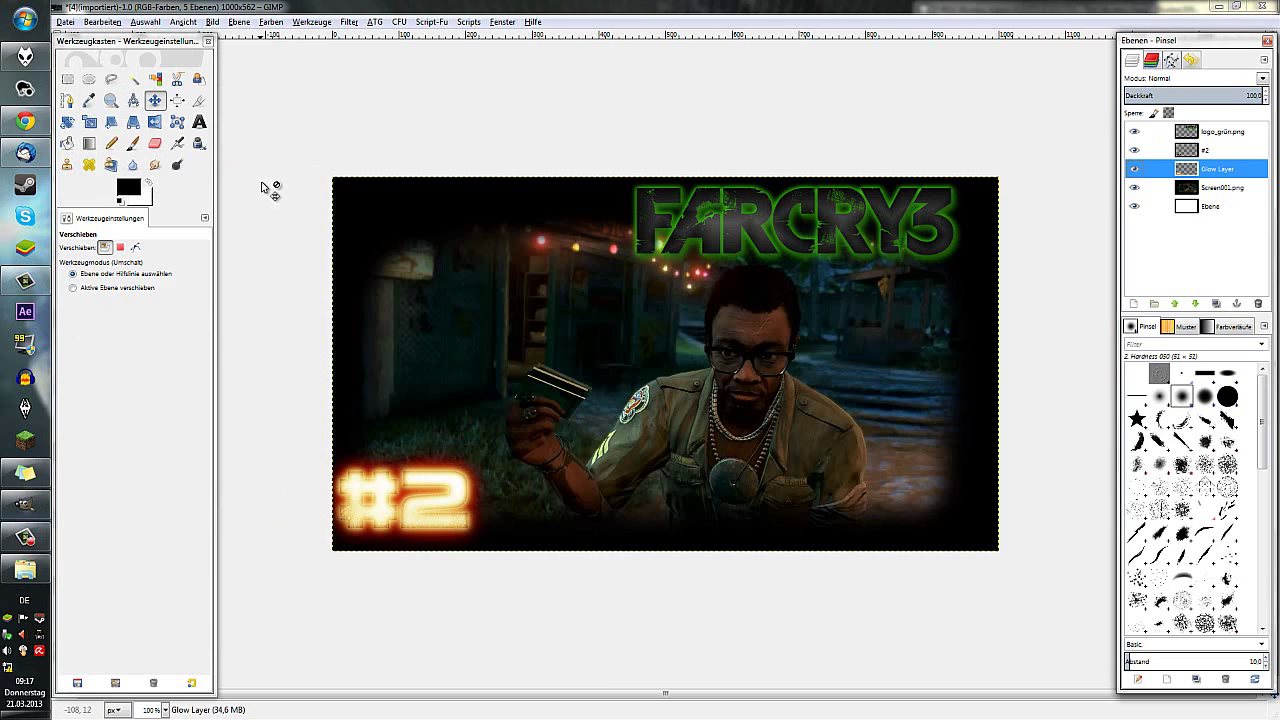
{"action": "left_click", "coordinate": [198, 121]}
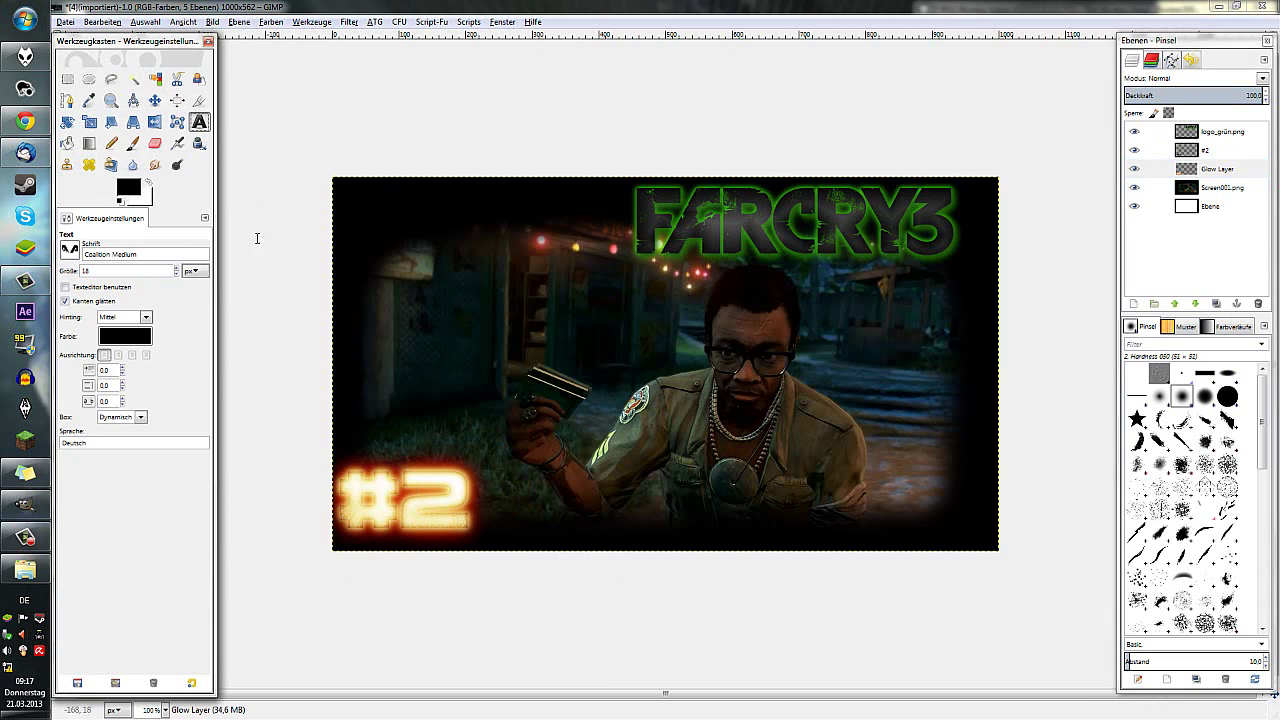
{"action": "left_click", "coordinate": [399, 151]}
Type 'DENNIS' as new text and move it down onto the image.
{"action": "type", "text": "D"}
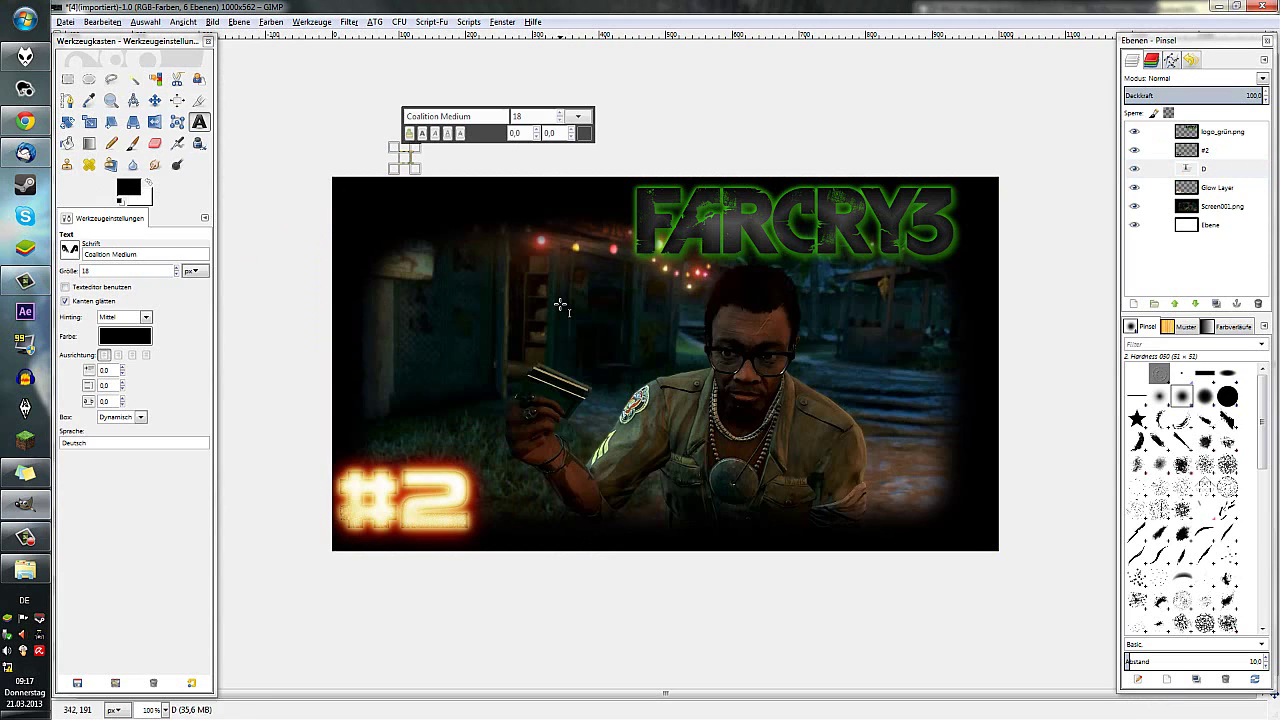
{"action": "type", "text": "ENNIS"}
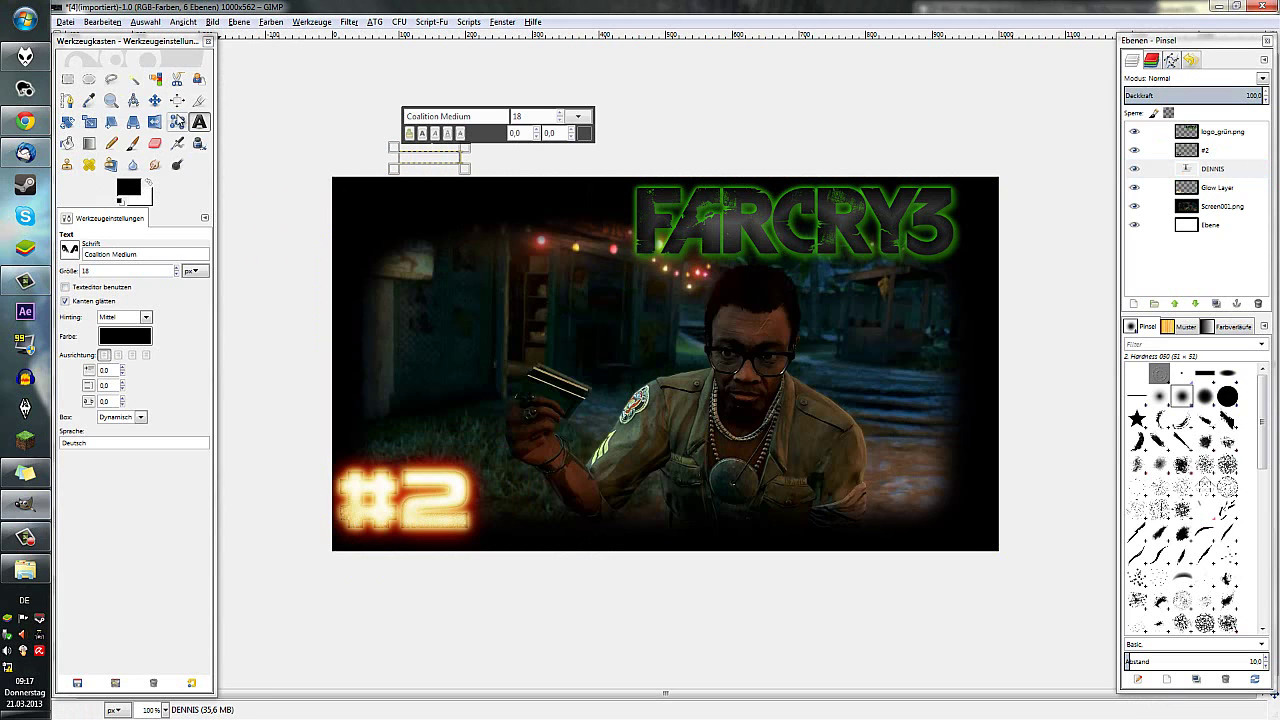
{"action": "left_click", "coordinate": [155, 100]}
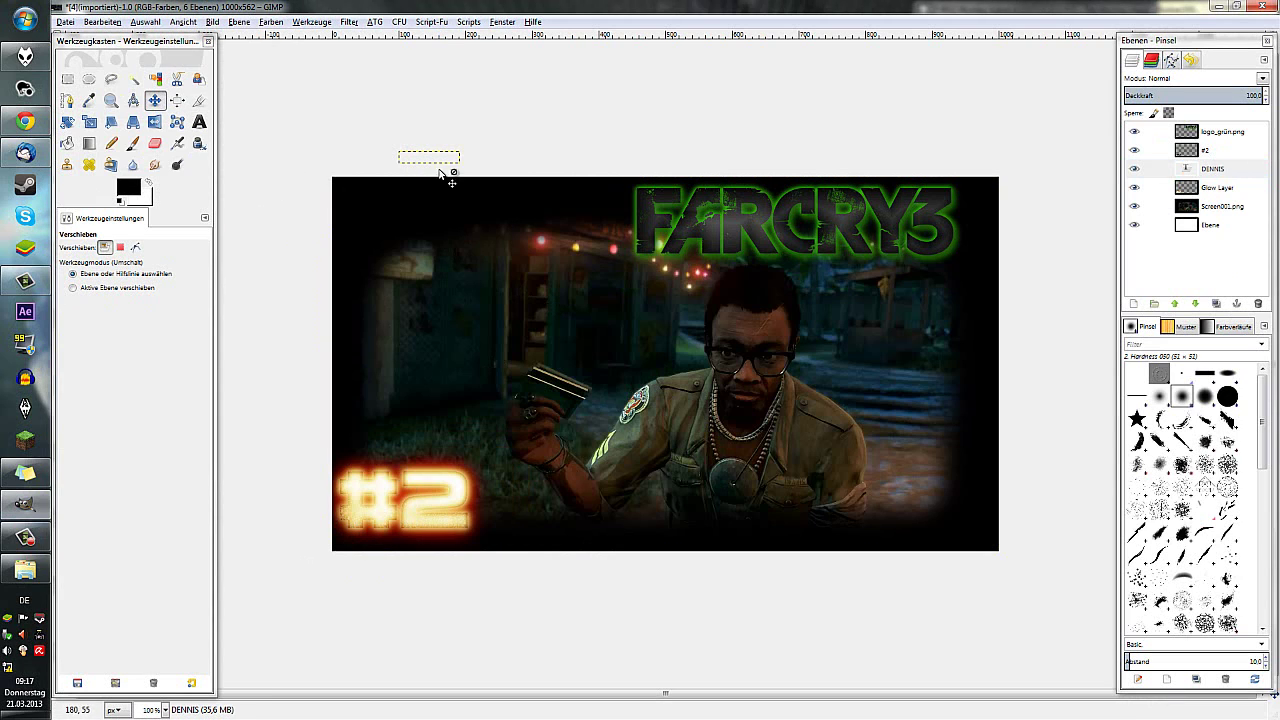
{"action": "left_click_drag", "start_coordinate": [430, 163], "coordinate": [498, 331]}
{"action": "left_click", "coordinate": [199, 121]}
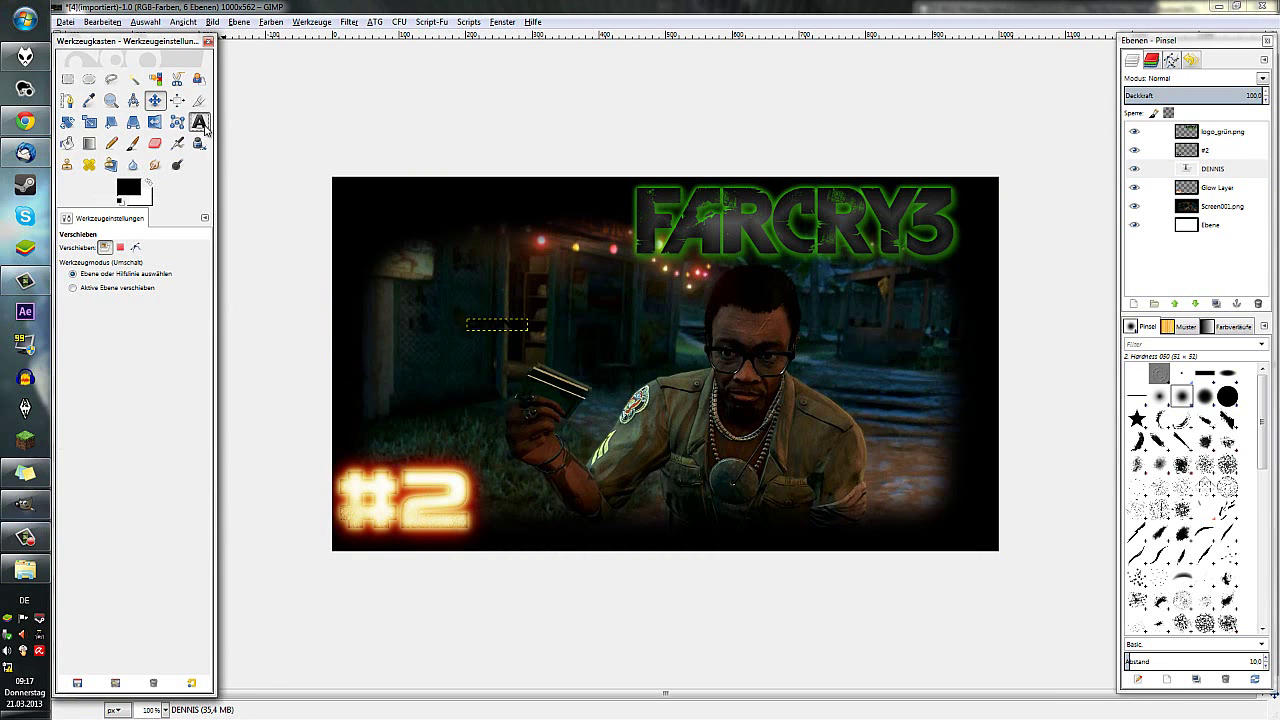
{"action": "left_click", "coordinate": [512, 326]}
Reorder the layers so the DENNIS layer sits above #2 at the top.
{"action": "left_click", "coordinate": [296, 185]}
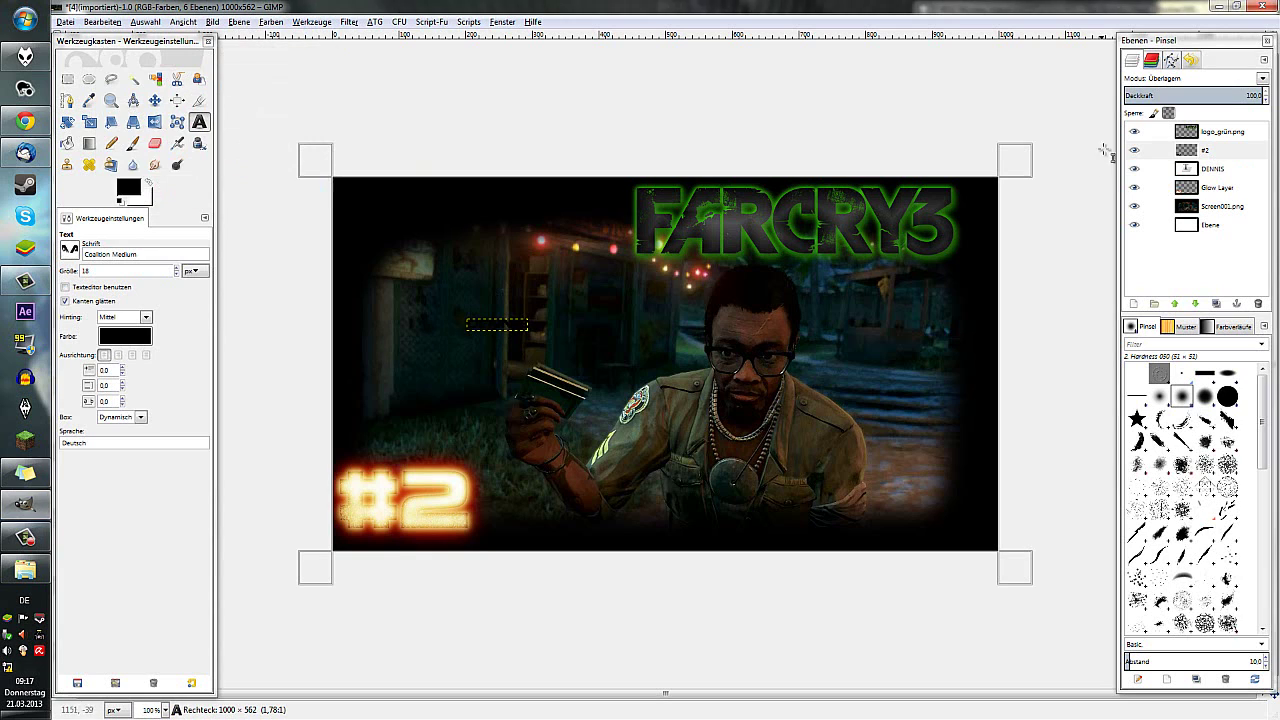
{"action": "mouse_move", "coordinate": [1205, 149]}
{"action": "left_mouse_down"}
{"action": "mouse_move", "coordinate": [1222, 134]}
{"action": "mouse_move", "coordinate": [1210, 172]}
{"action": "left_mouse_up"}
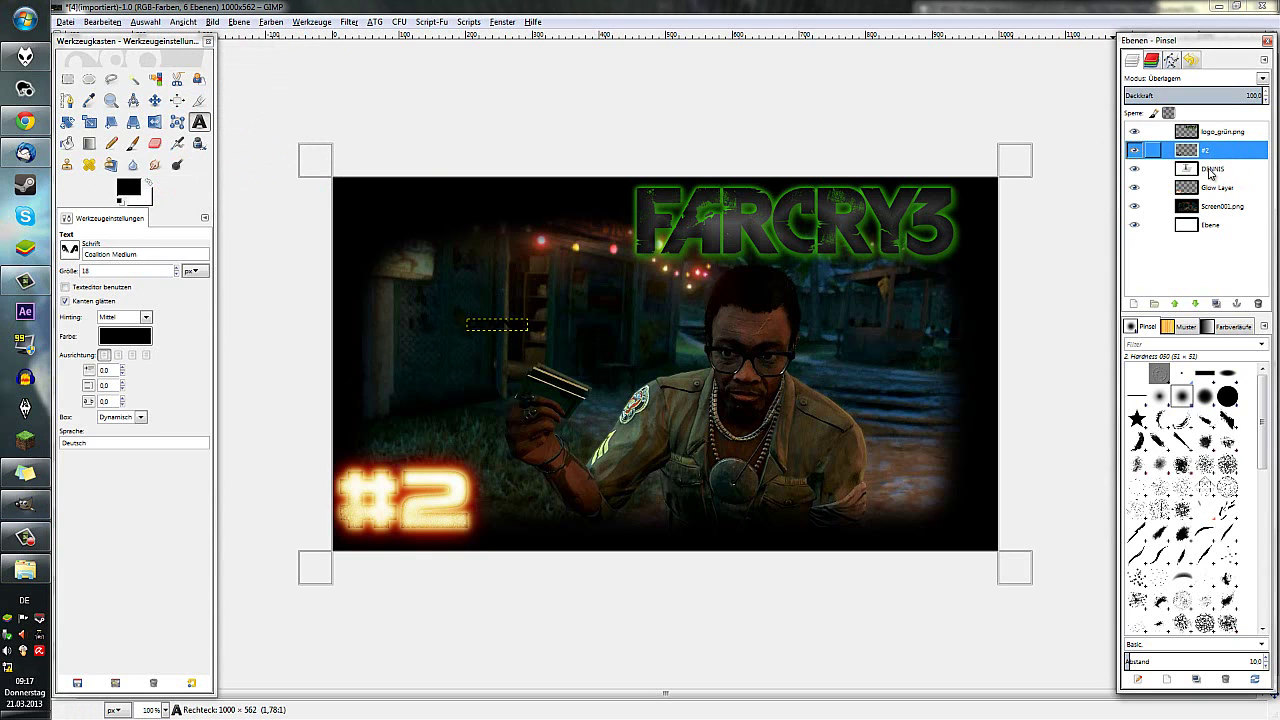
{"action": "left_click", "coordinate": [1195, 302]}
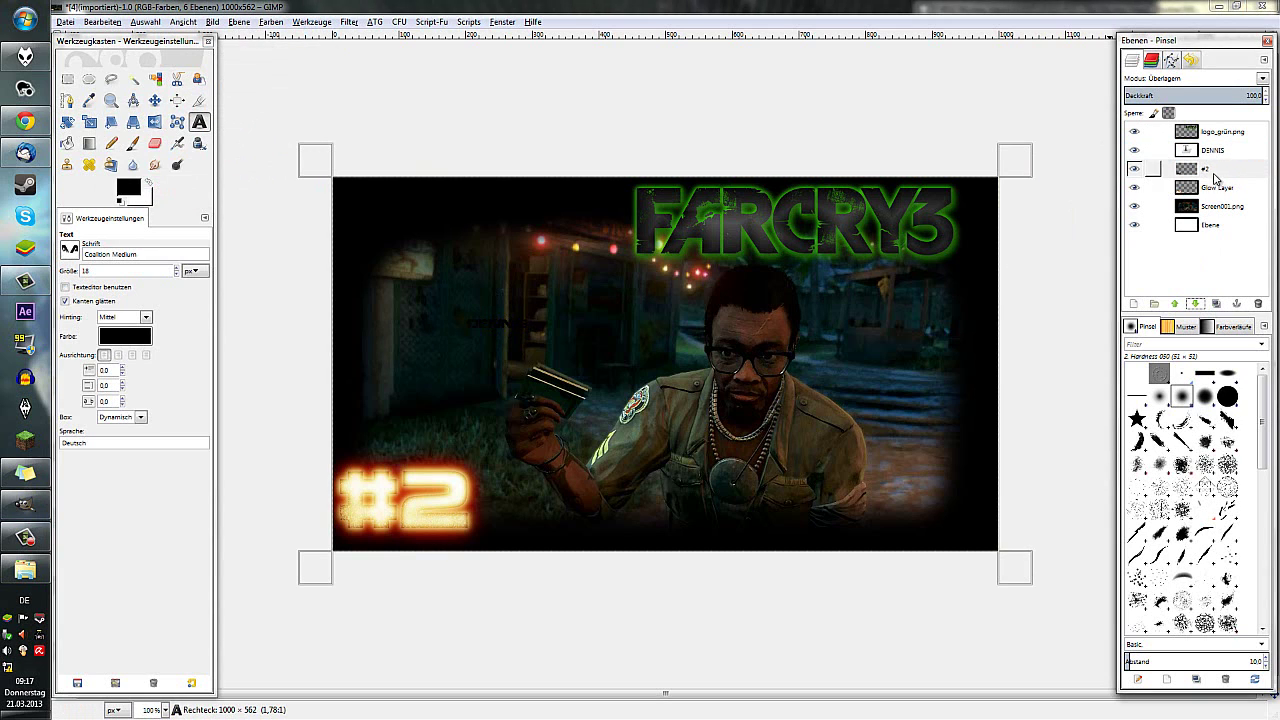
{"action": "left_click", "coordinate": [1212, 150]}
{"action": "left_click", "coordinate": [1197, 304]}
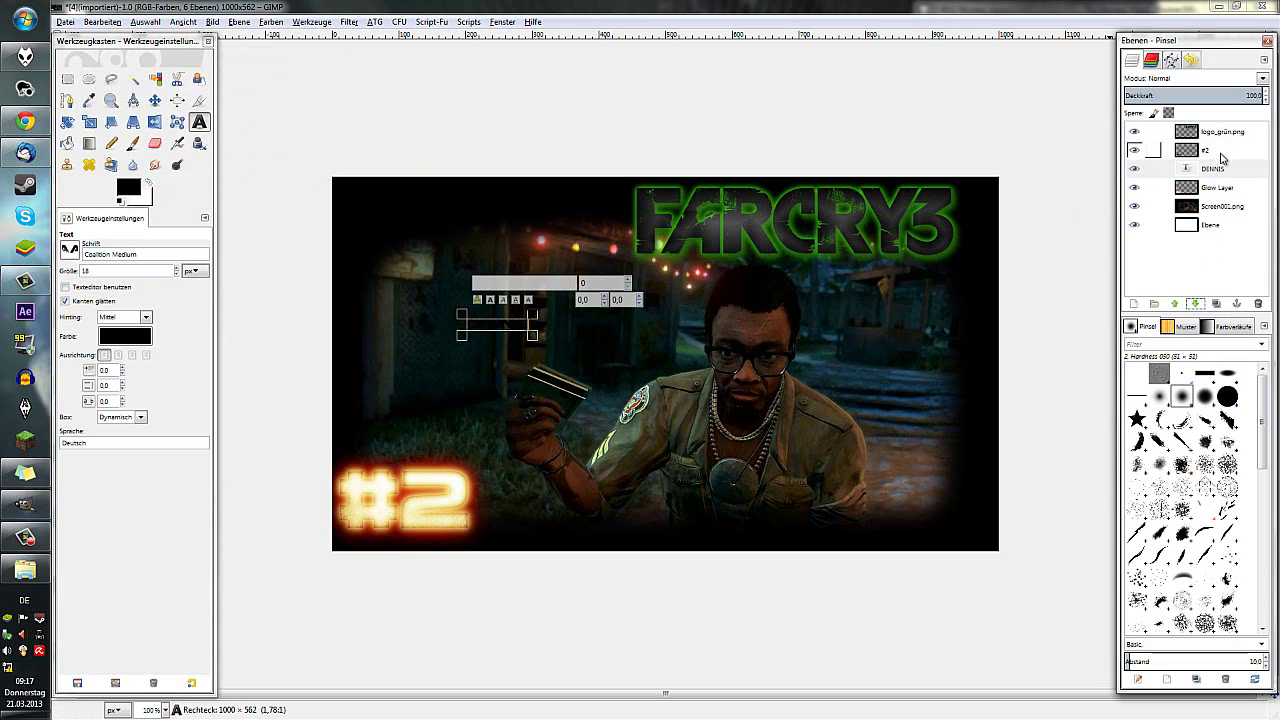
{"action": "left_click", "coordinate": [1178, 302]}
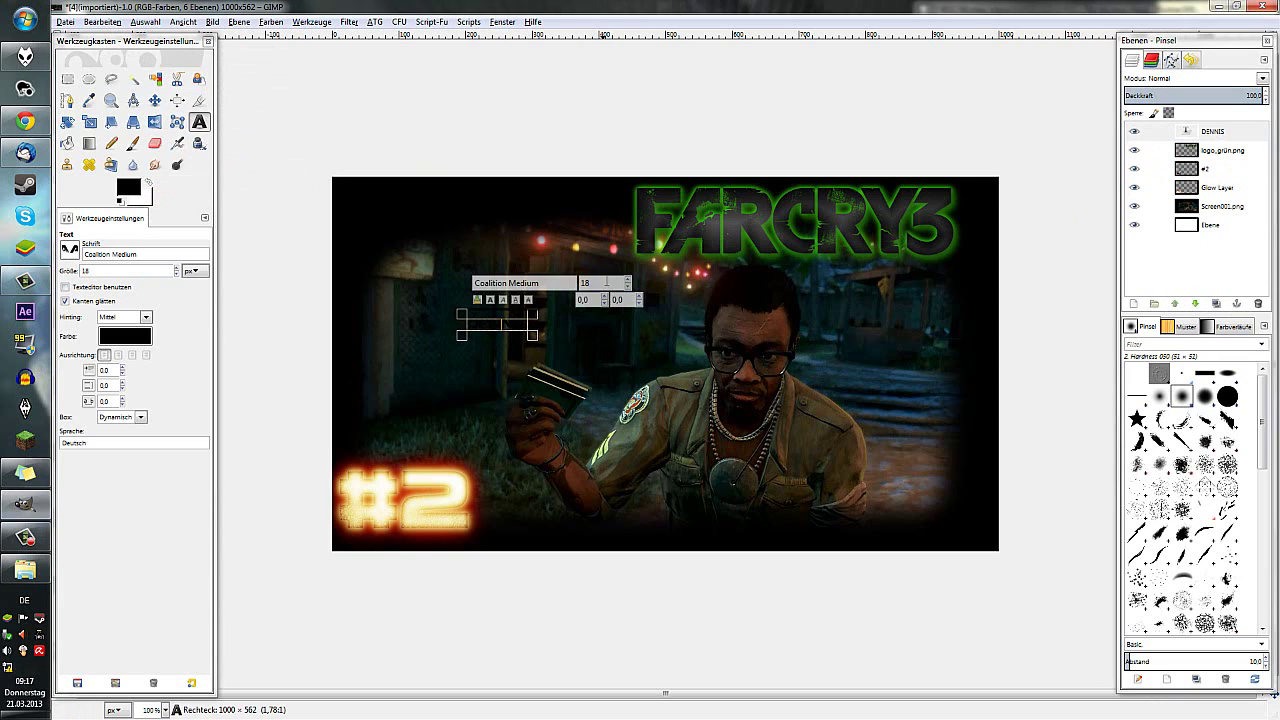
Enlarge DENNIS to size 100 and place it at the bottom, right of #2.
{"action": "left_click", "coordinate": [628, 282]}
{"action": "left_click_drag", "start_coordinate": [628, 282], "coordinate": [628, 282]}
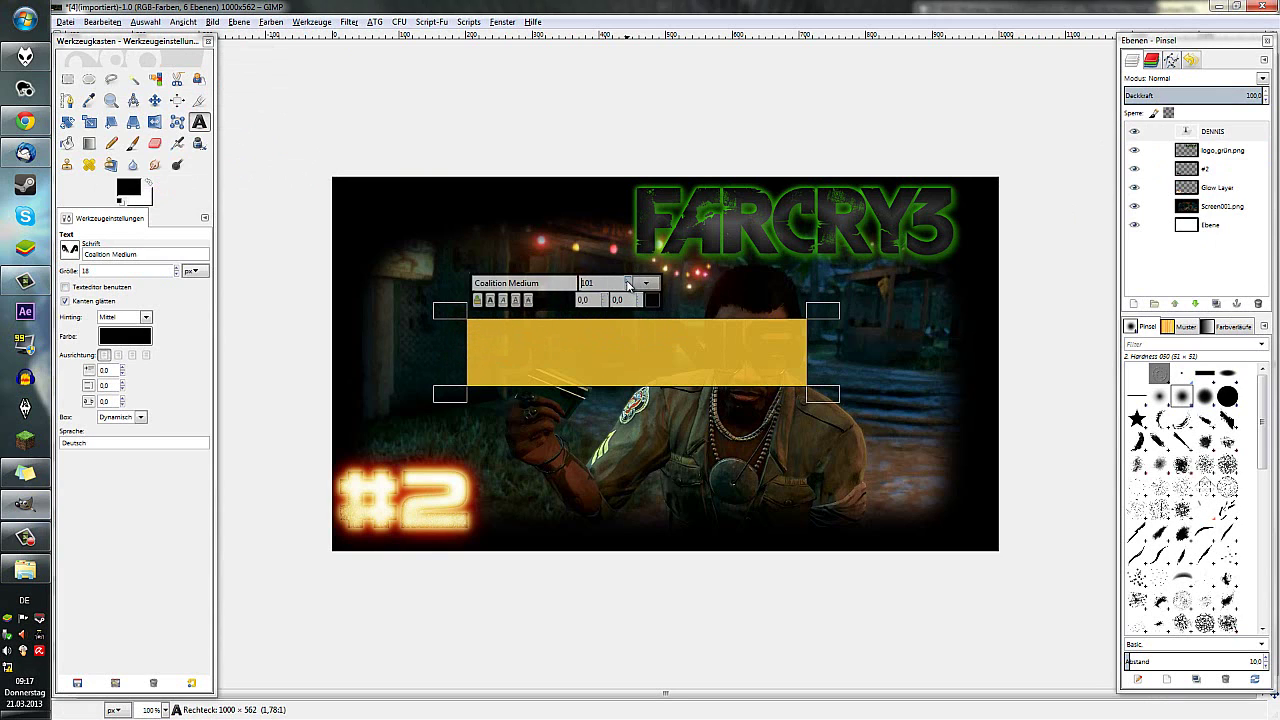
{"action": "key", "text": "m"}
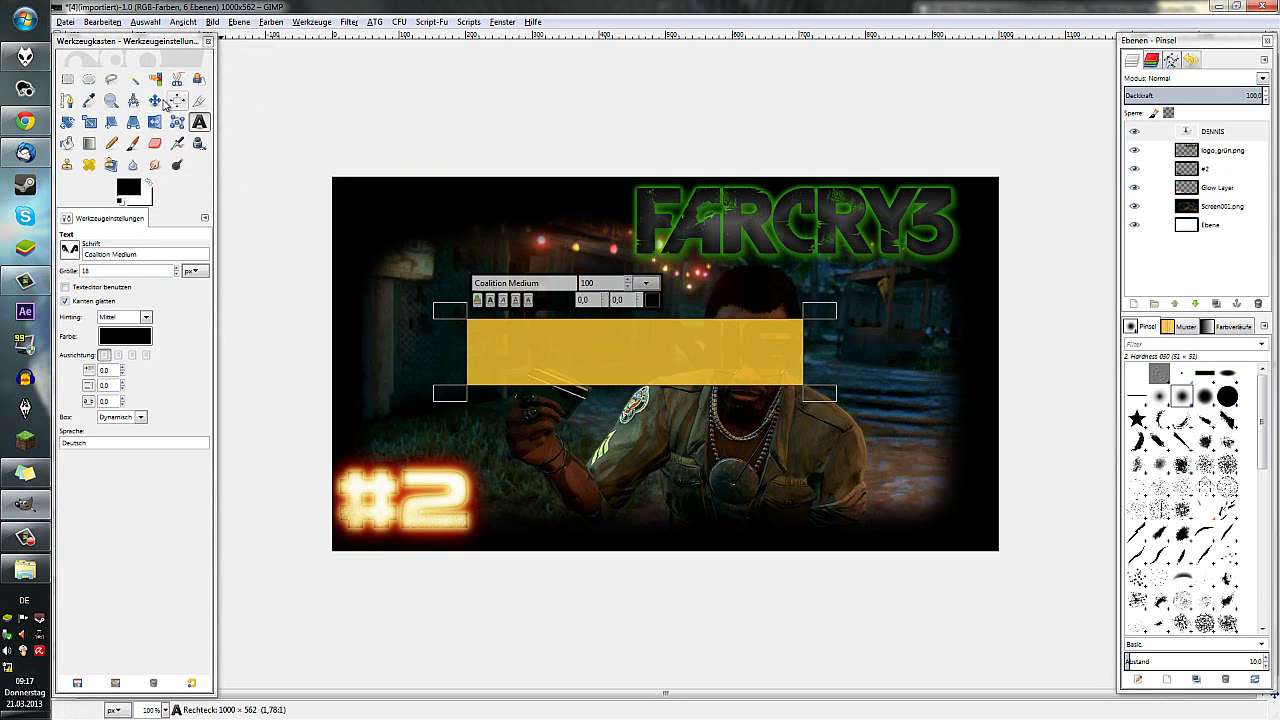
{"action": "mouse_move", "coordinate": [618, 344]}
{"action": "left_mouse_down"}
{"action": "mouse_move", "coordinate": [705, 472]}
{"action": "mouse_move", "coordinate": [653, 493]}
{"action": "left_mouse_up"}
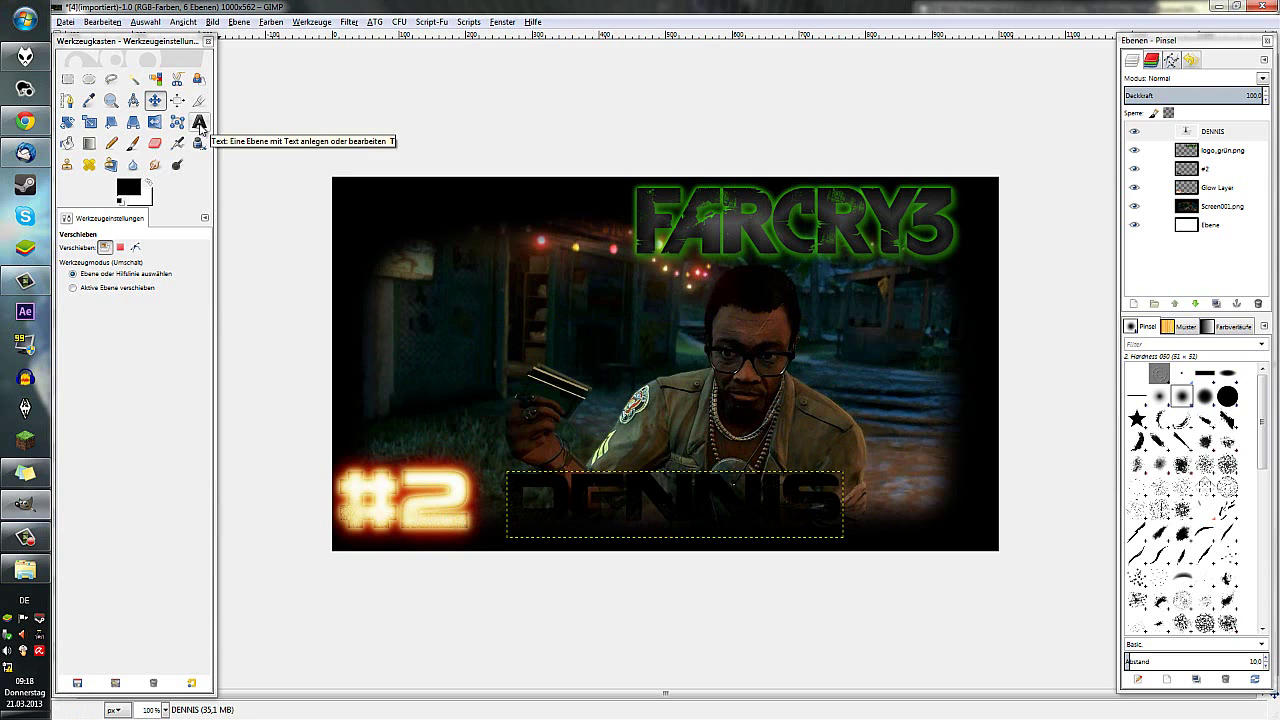
Resize the DENNIS layer to image size and apply the Glänzend logo effect with the Golden gradient.
{"action": "right_click", "coordinate": [1223, 136]}
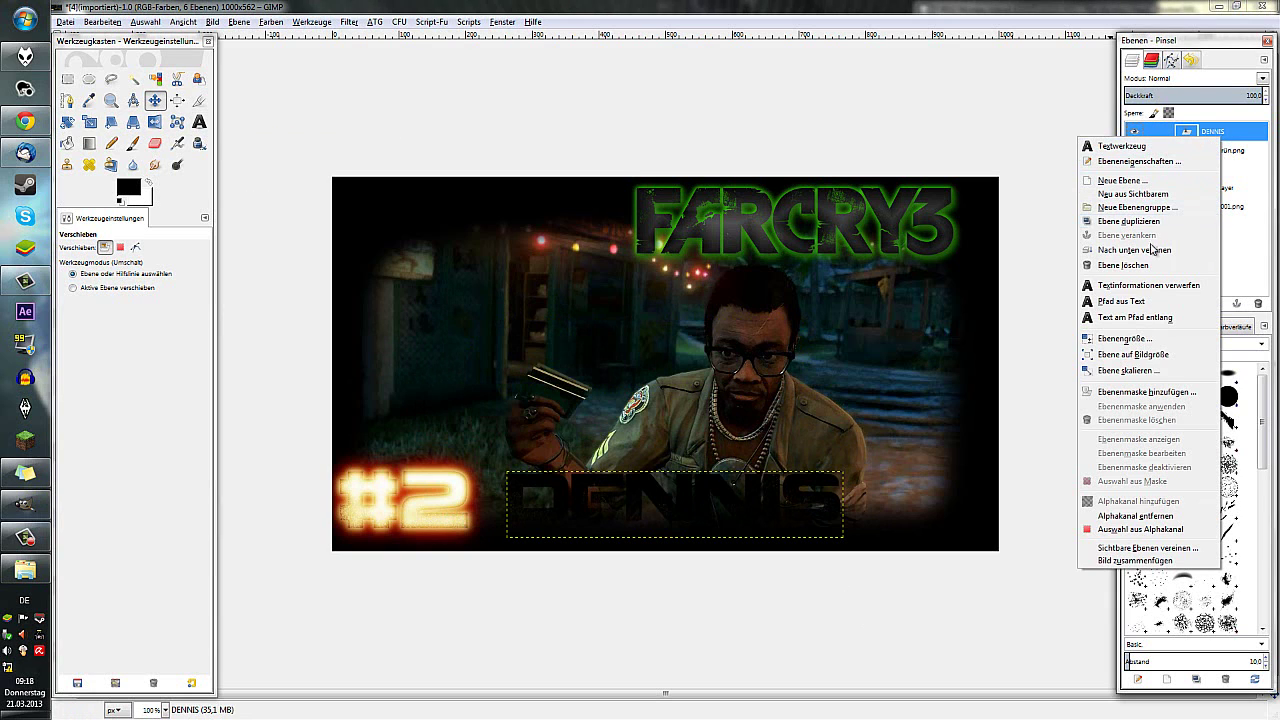
{"action": "left_click", "coordinate": [1138, 355]}
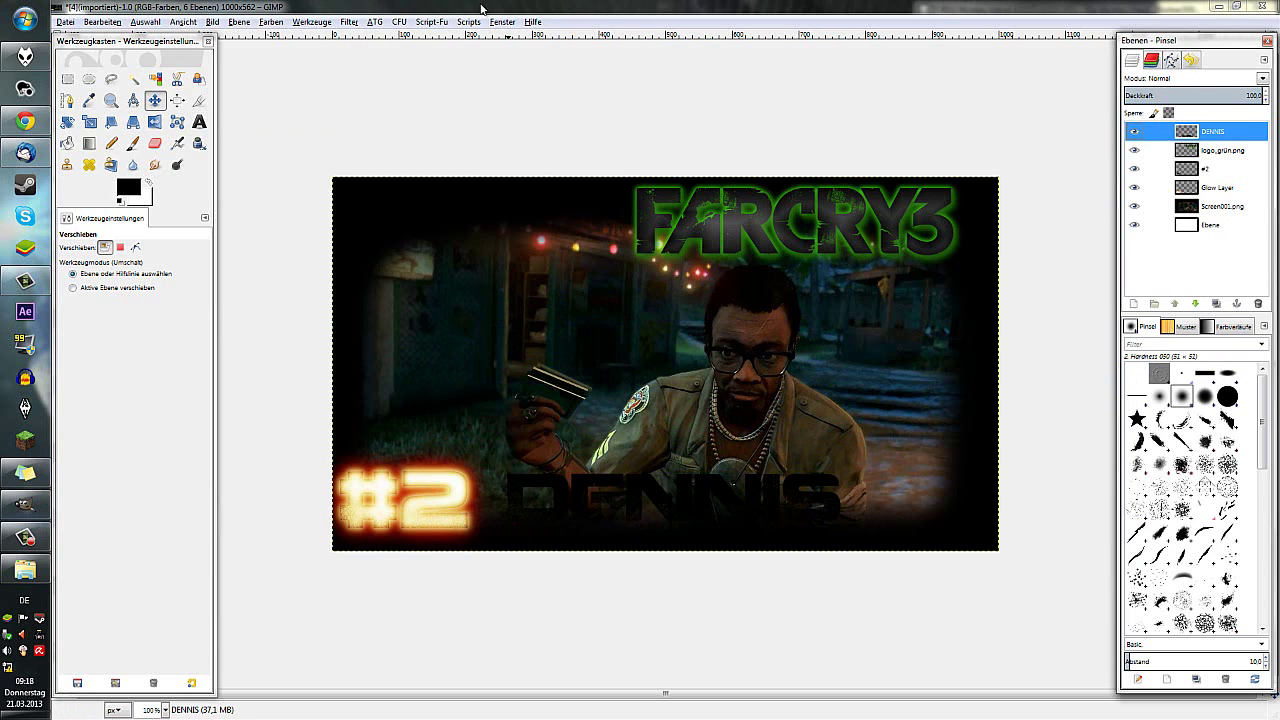
{"action": "left_click", "coordinate": [416, 22]}
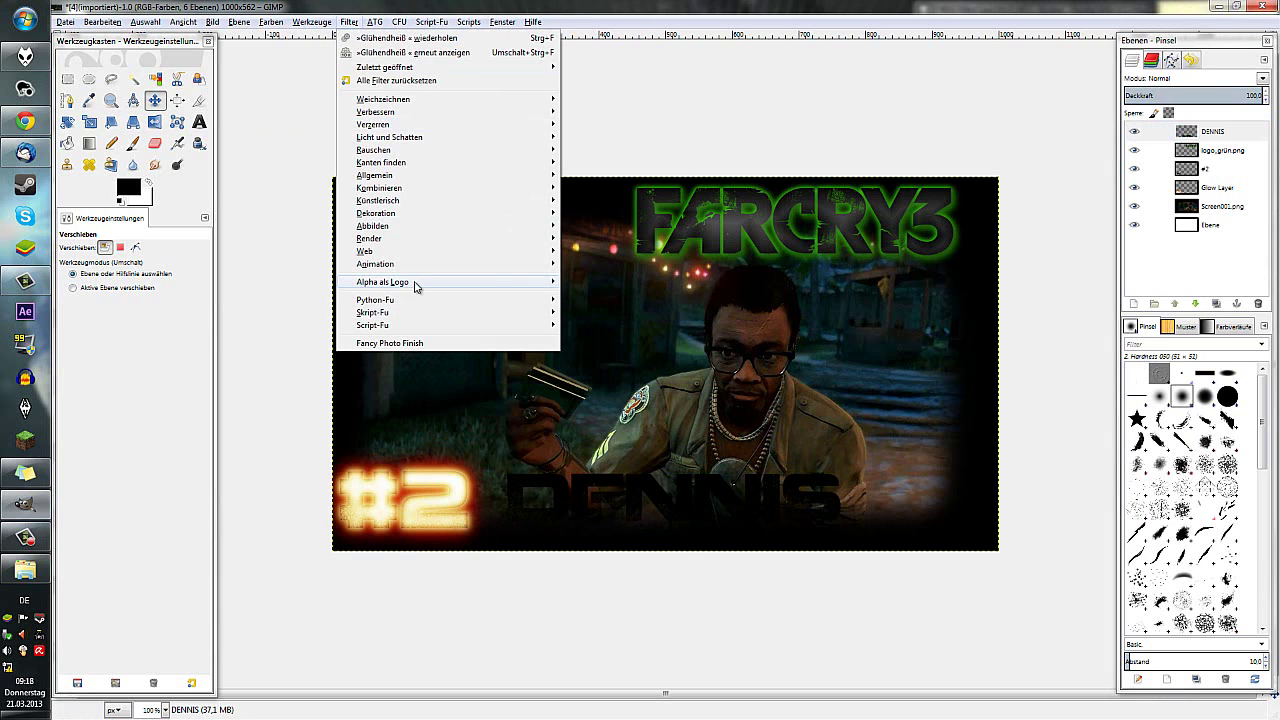
{"action": "mouse_move", "coordinate": [383, 282]}
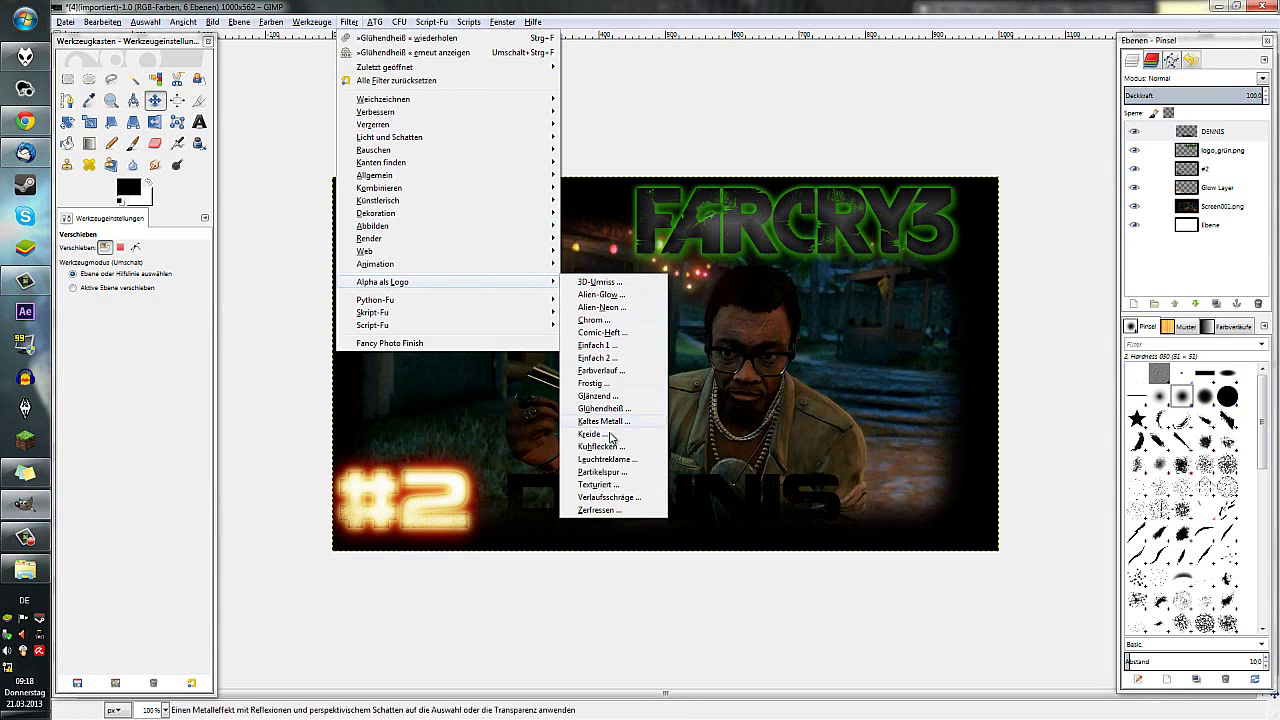
{"action": "left_click", "coordinate": [598, 396]}
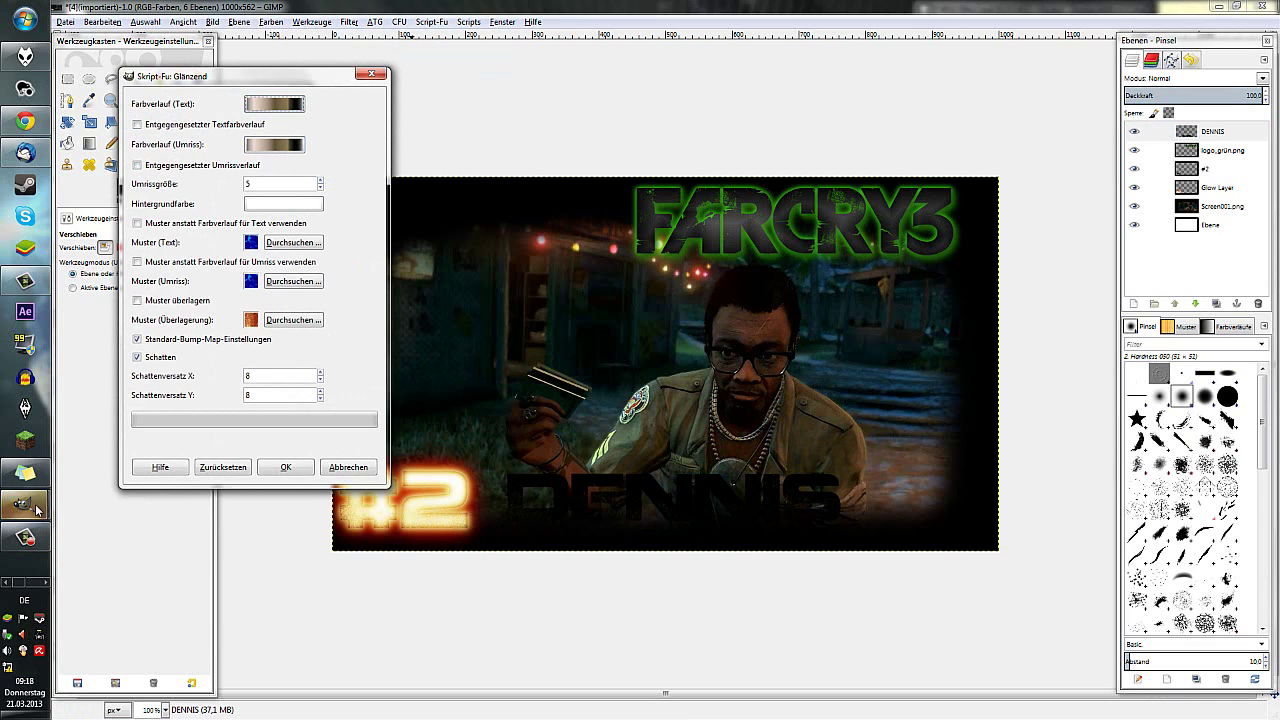
{"action": "mouse_move", "coordinate": [25, 505]}
{"action": "left_click", "coordinate": [135, 560]}
{"action": "left_click_drag", "start_coordinate": [288, 234], "coordinate": [287, 200]}
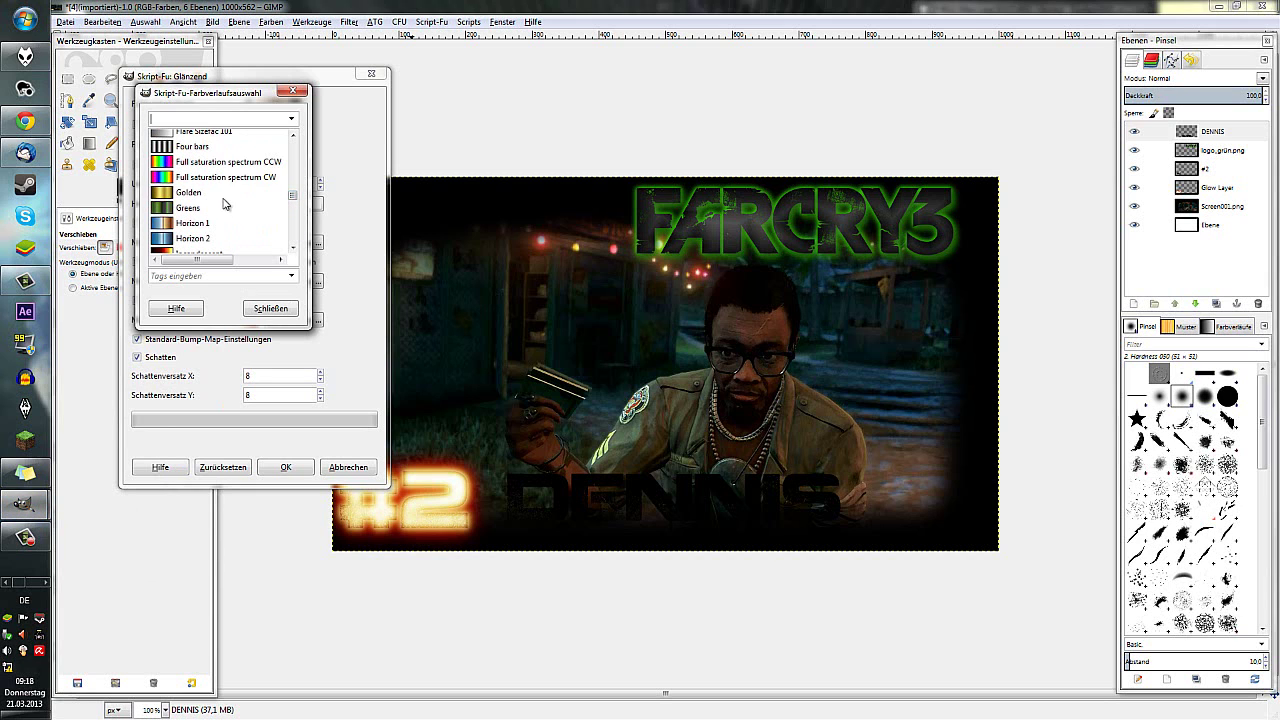
{"action": "left_click", "coordinate": [228, 200]}
{"action": "left_click", "coordinate": [270, 308]}
{"action": "left_click", "coordinate": [275, 148]}
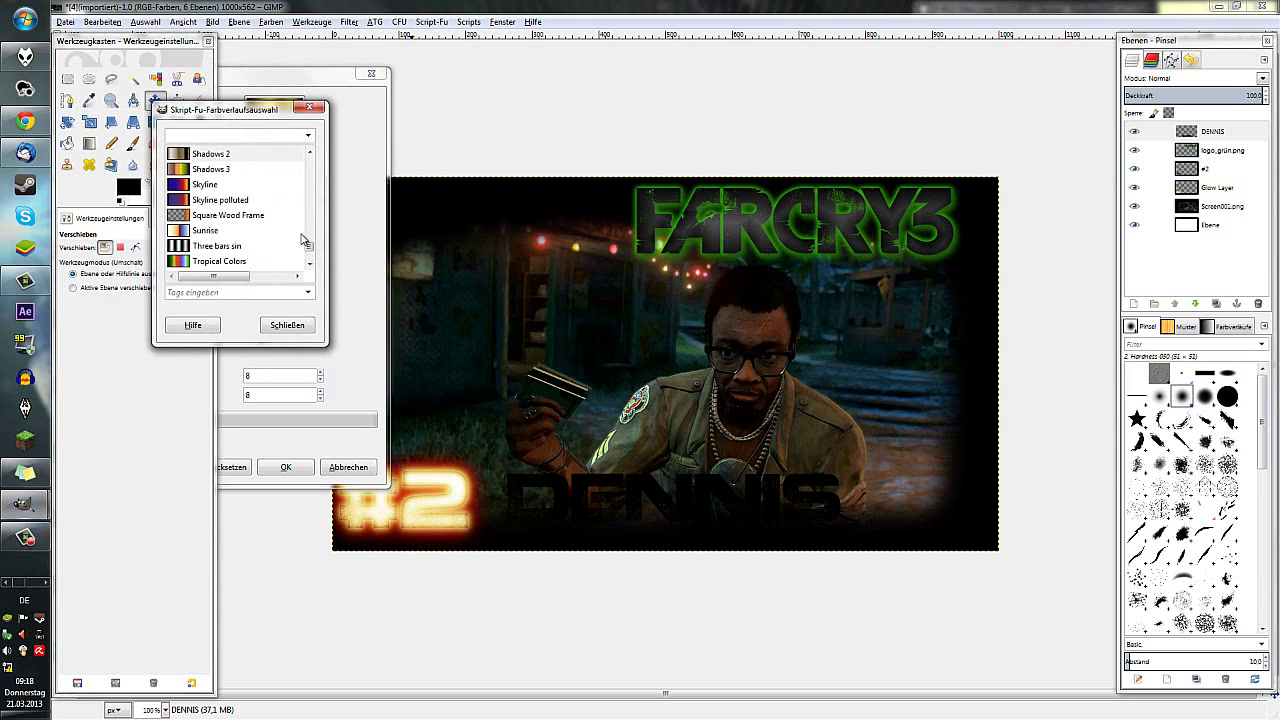
{"action": "left_click_drag", "start_coordinate": [310, 252], "coordinate": [320, 218]}
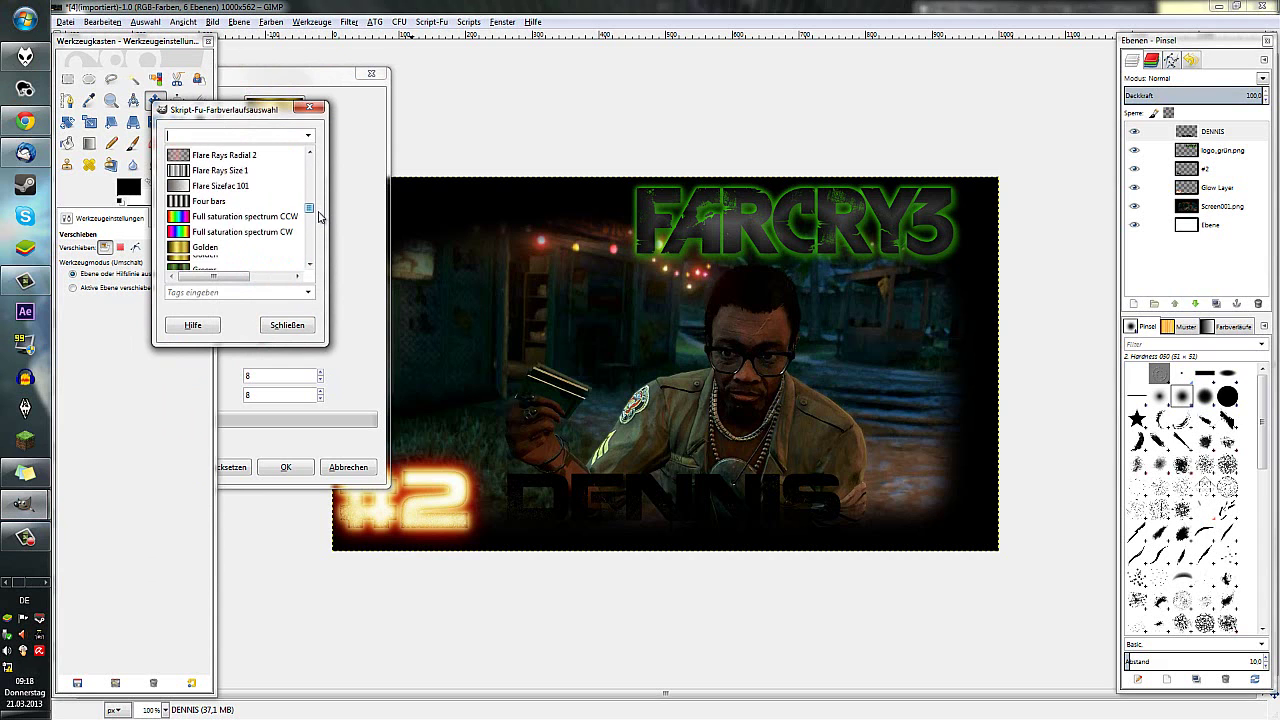
{"action": "left_click", "coordinate": [262, 186]}
{"action": "left_click", "coordinate": [288, 325]}
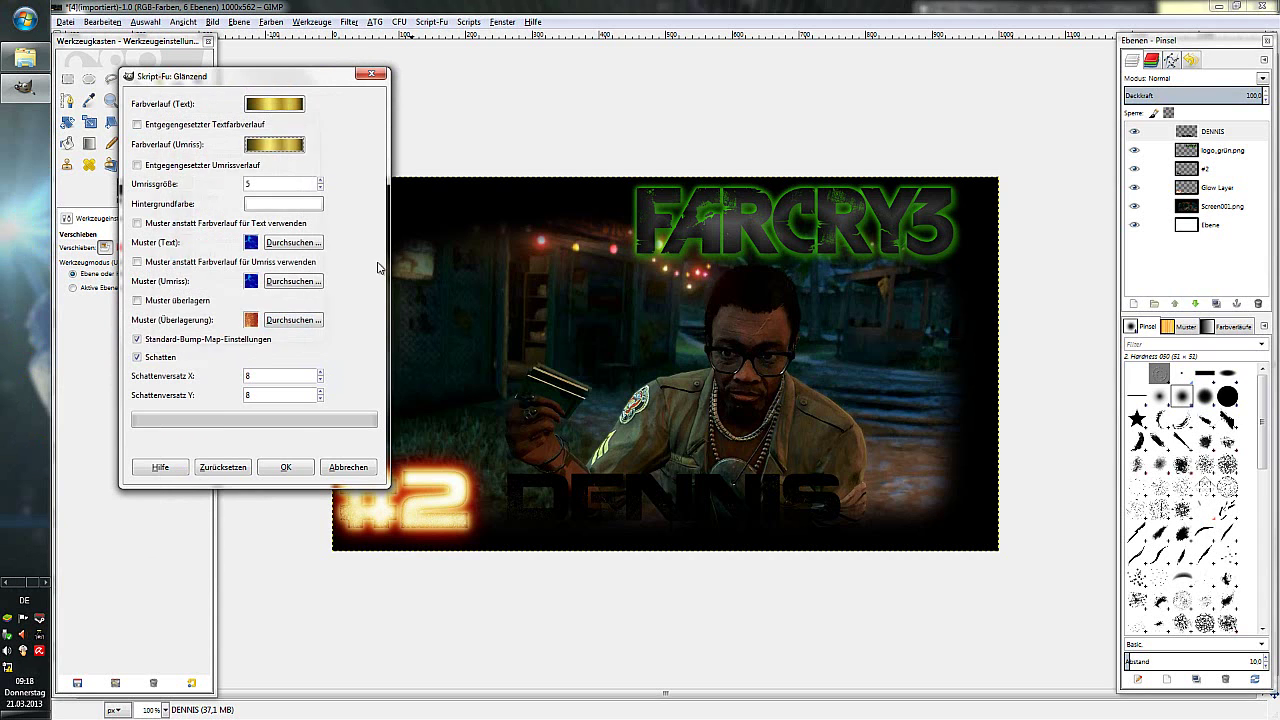
{"action": "left_click", "coordinate": [274, 468]}
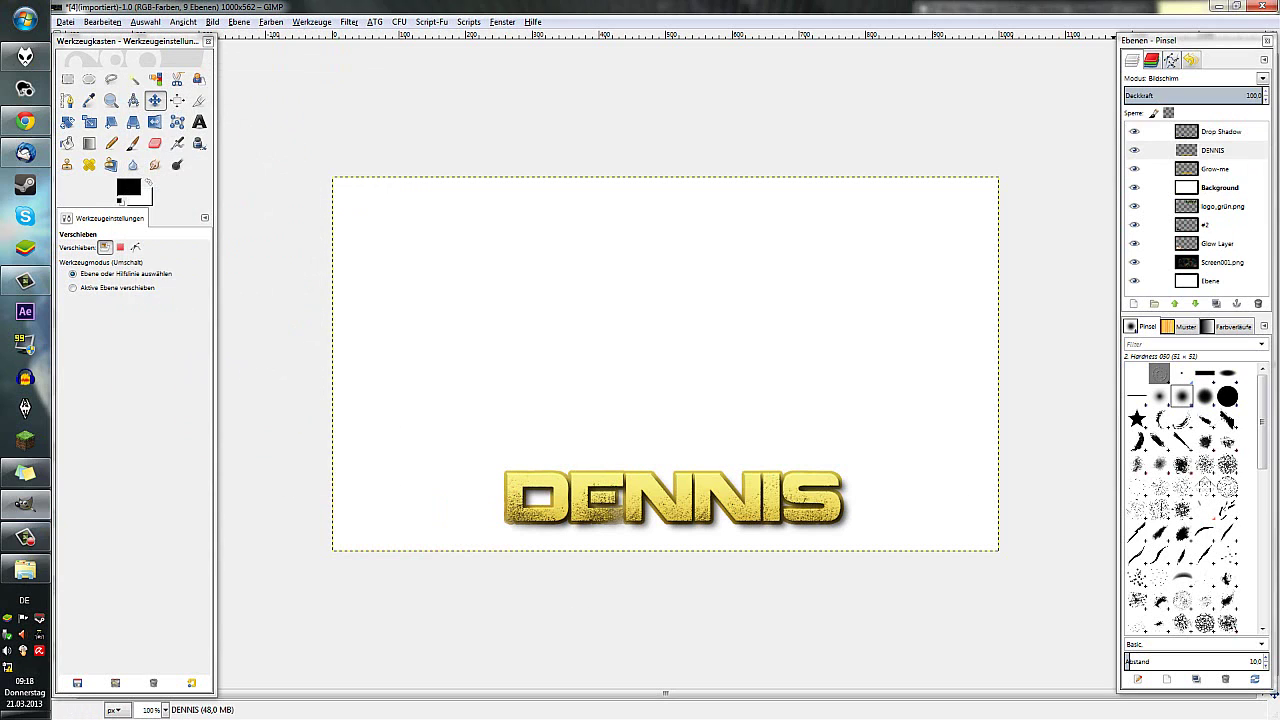
Delete the white Background and Grow-me layers the Glänzend effect created.
{"action": "right_click", "coordinate": [1226, 197]}
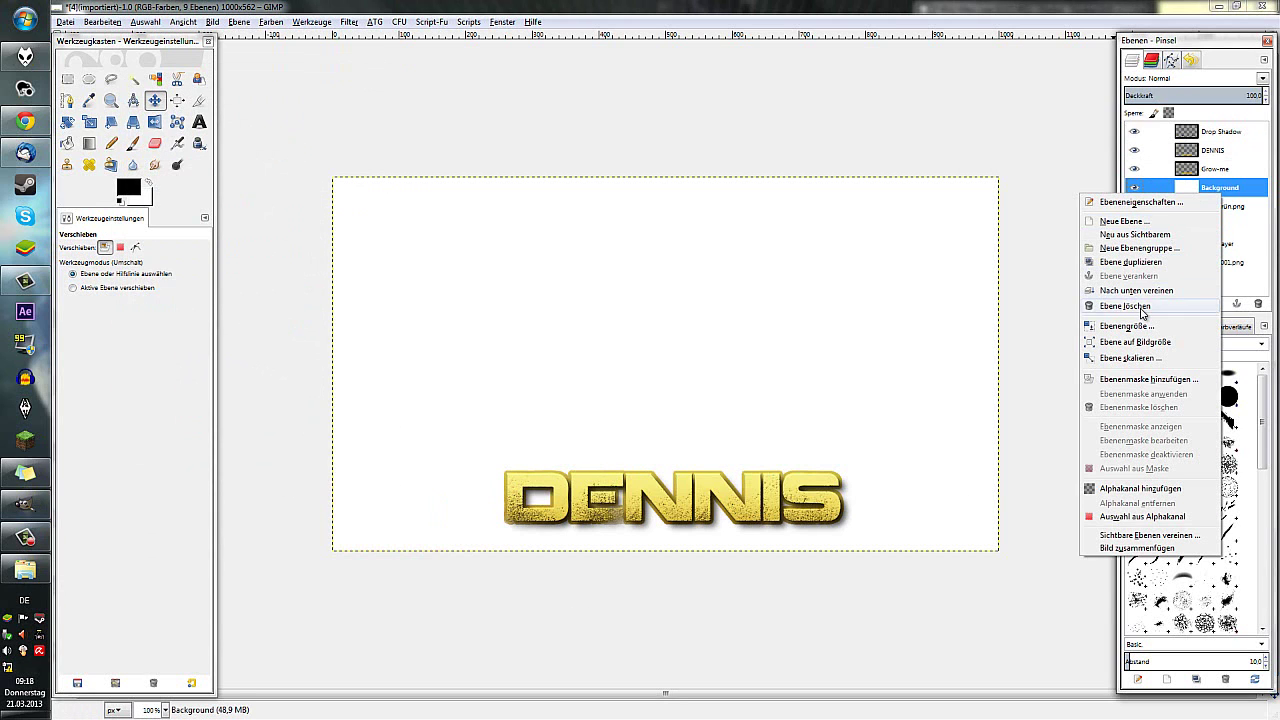
{"action": "left_click", "coordinate": [1140, 309]}
{"action": "right_click", "coordinate": [1219, 177]}
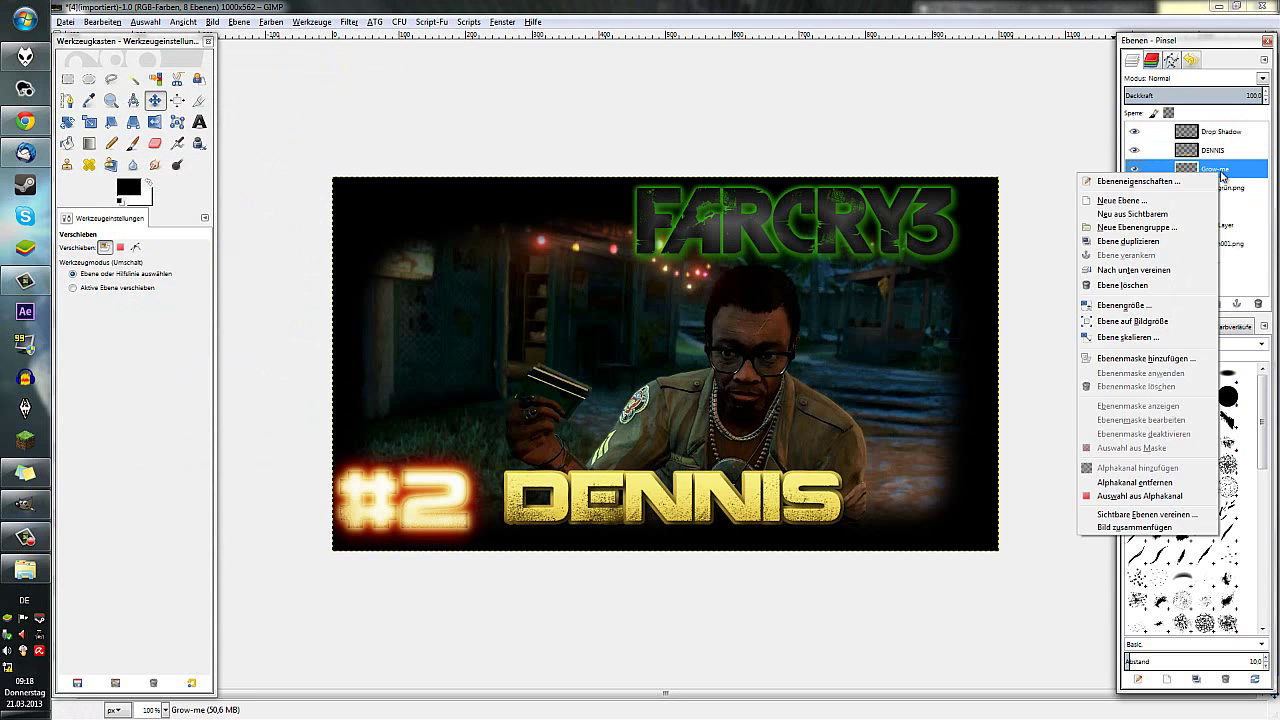
{"action": "left_click", "coordinate": [1171, 290]}
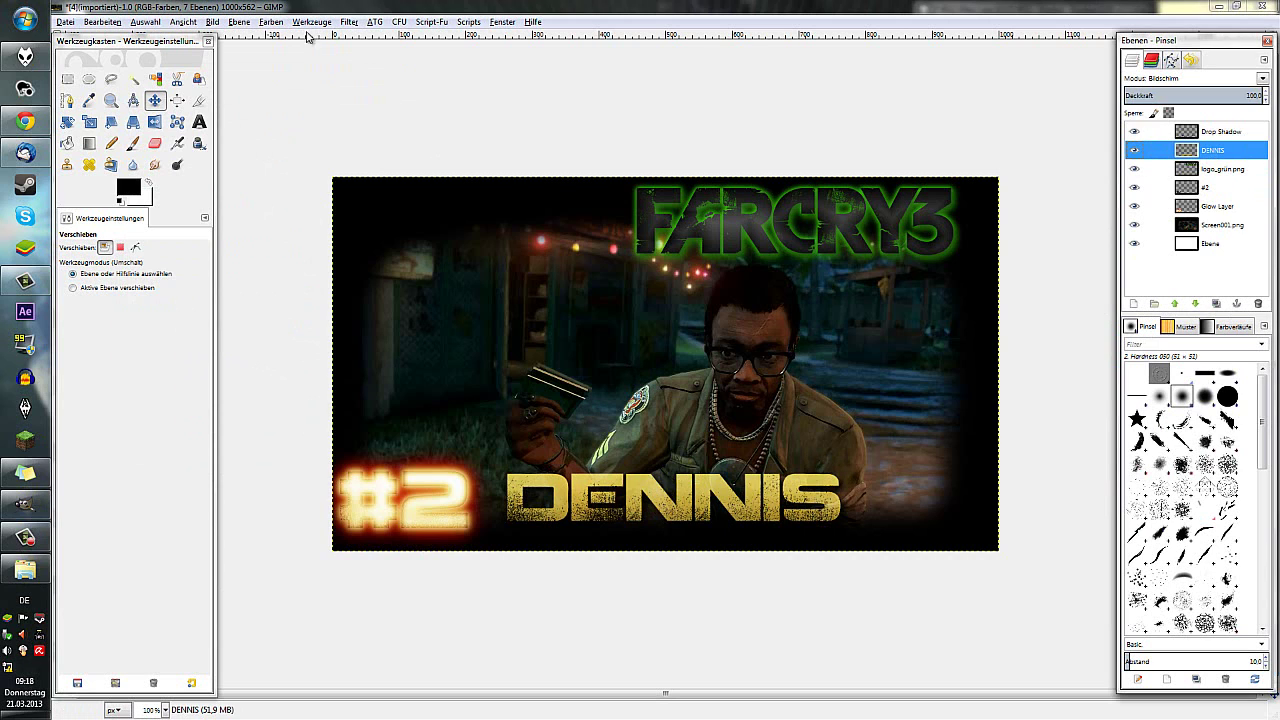
Colorize the DENNIS layer with Hue 242, Saturation 77 and Lightness -45.
{"action": "left_click", "coordinate": [346, 23]}
{"action": "mouse_move", "coordinate": [311, 22]}
{"action": "mouse_move", "coordinate": [270, 21]}
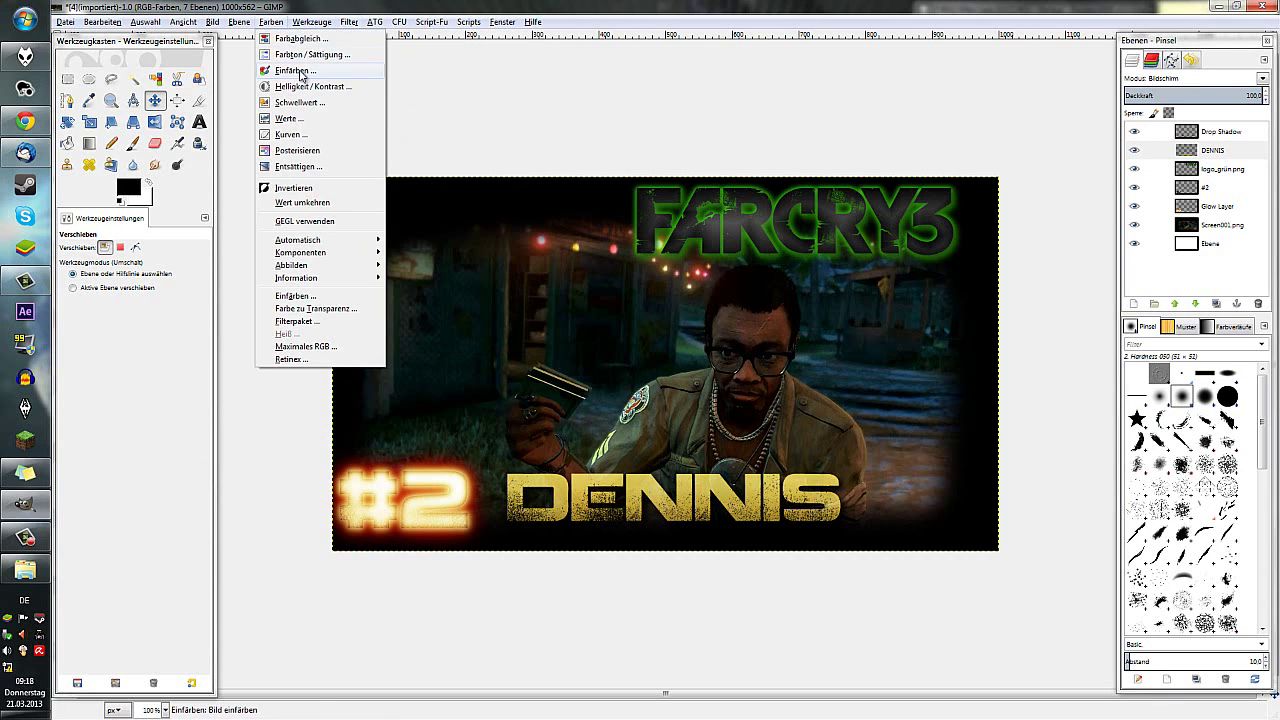
{"action": "left_click", "coordinate": [300, 72]}
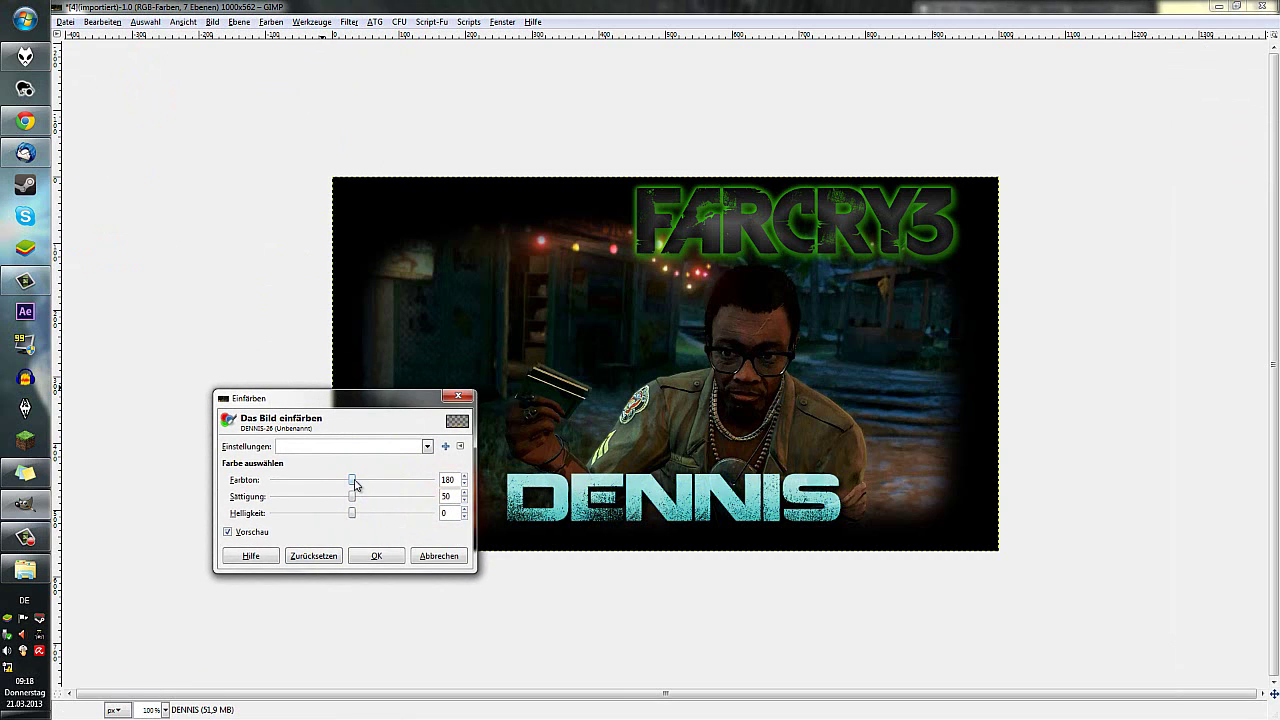
{"action": "mouse_move", "coordinate": [356, 485]}
{"action": "left_mouse_down"}
{"action": "mouse_move", "coordinate": [405, 488]}
{"action": "mouse_move", "coordinate": [383, 489]}
{"action": "left_mouse_up"}
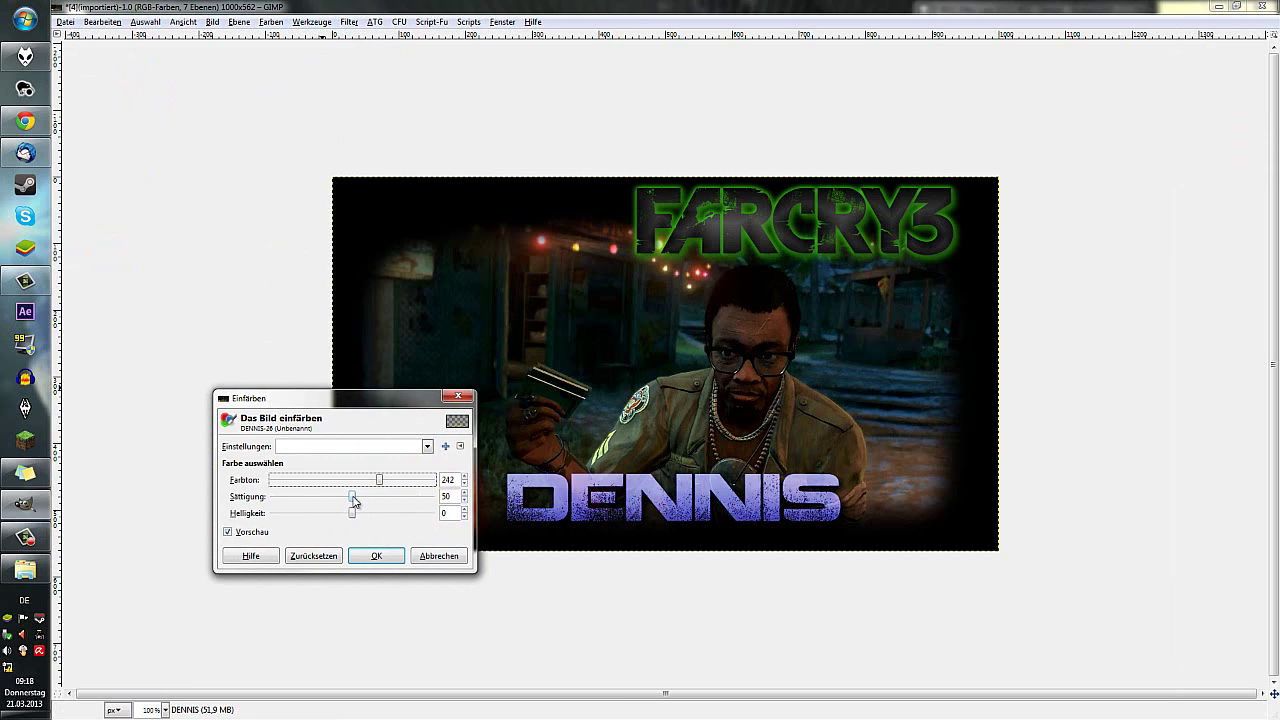
{"action": "left_click_drag", "start_coordinate": [353, 500], "coordinate": [313, 503]}
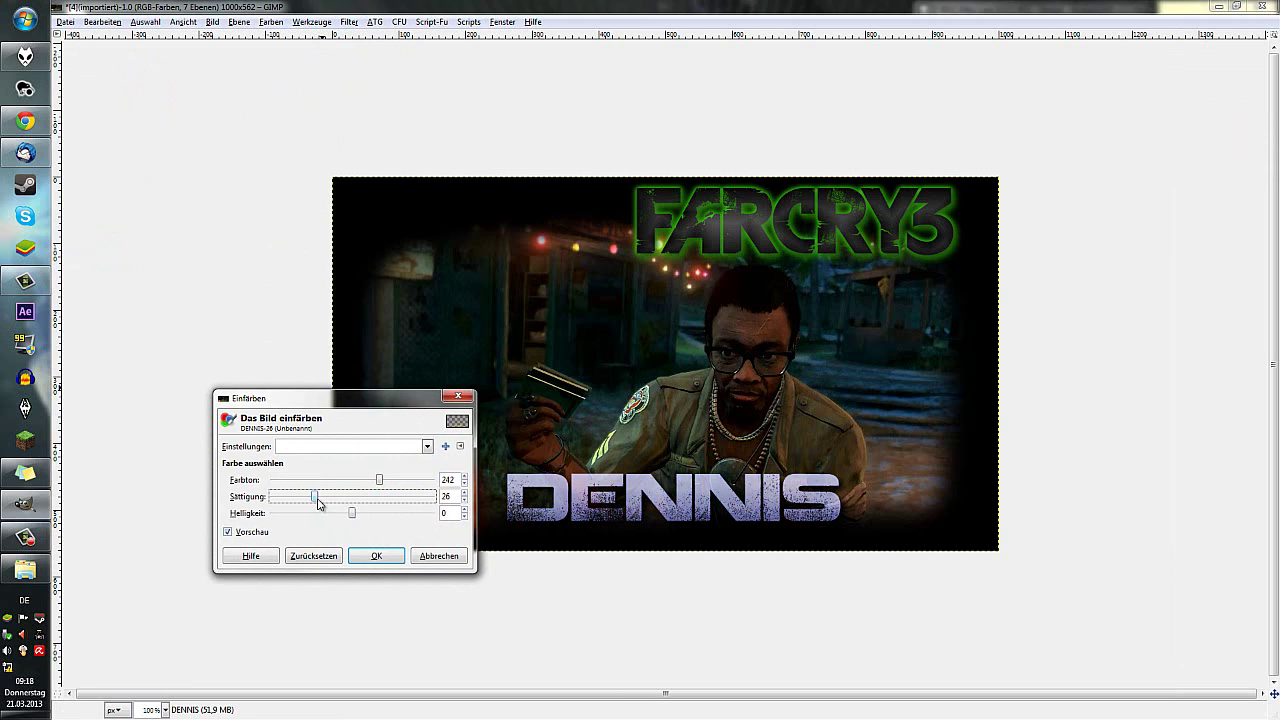
{"action": "left_click_drag", "start_coordinate": [393, 506], "coordinate": [305, 514]}
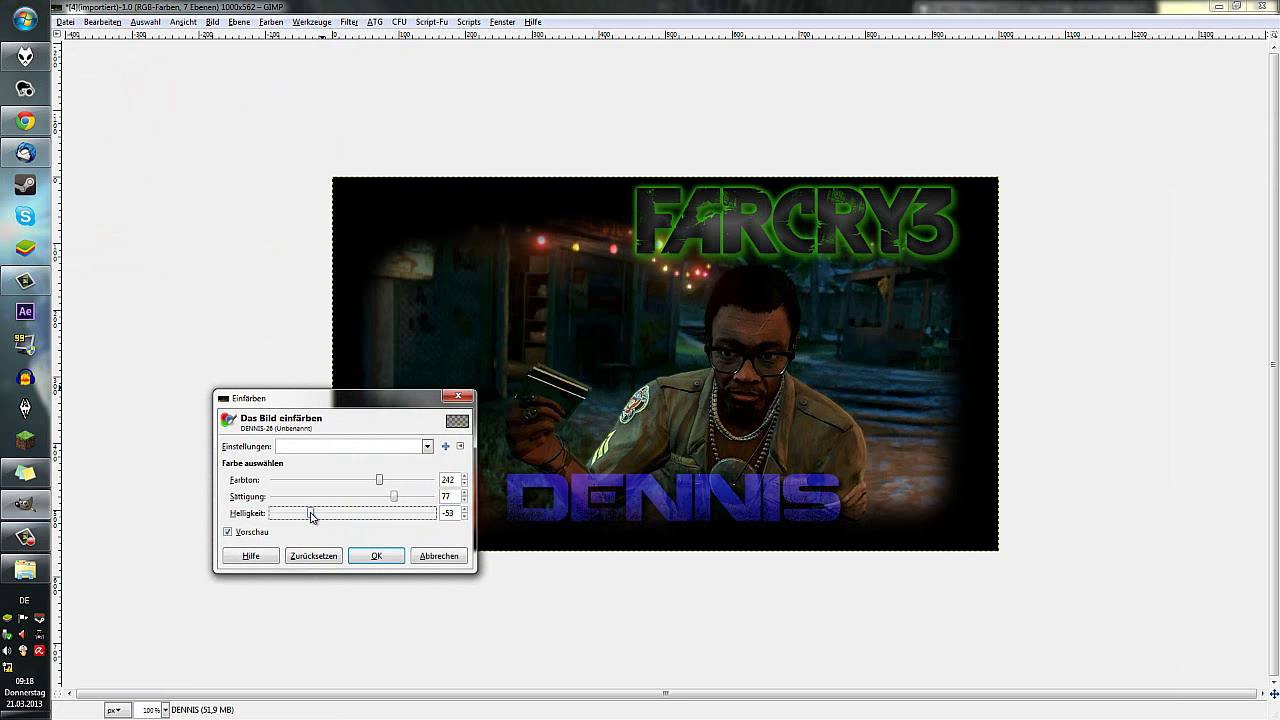
{"action": "left_click", "coordinate": [370, 558]}
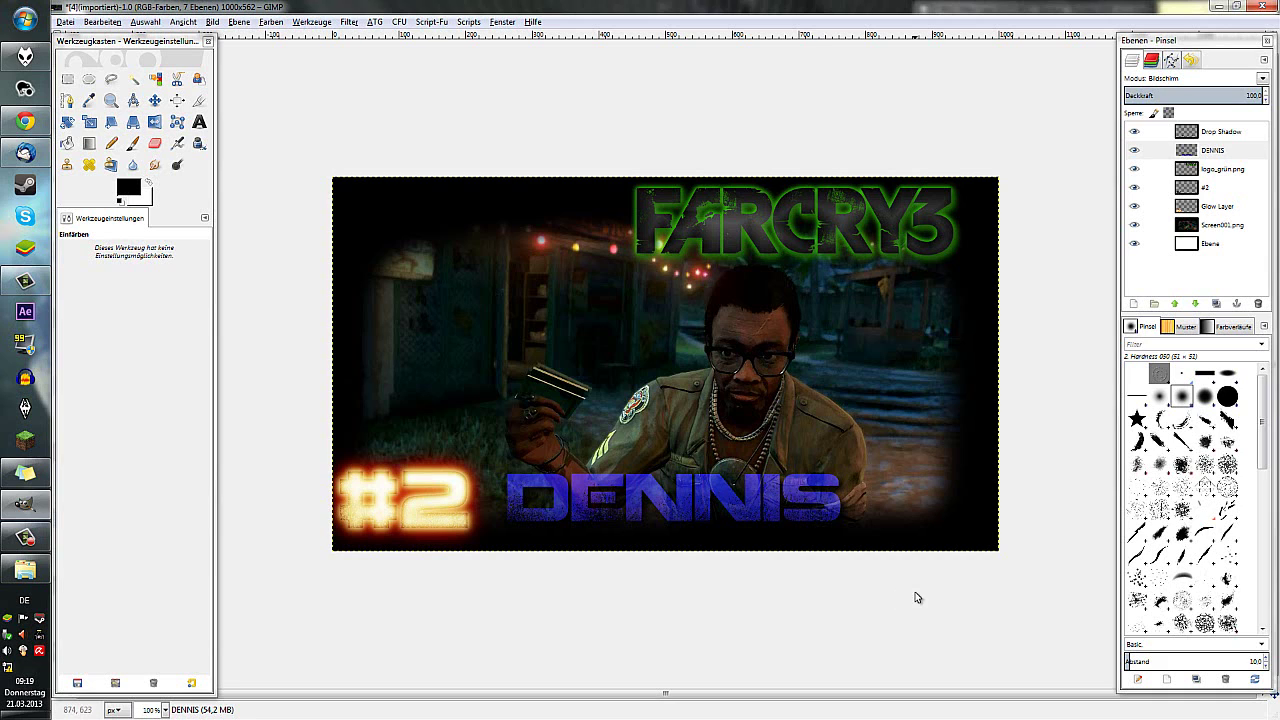
{"action": "left_click", "coordinate": [25, 569]}
Preview watermark.png in Videos > Extras, then drop it onto the thumbnail as a new layer.
{"action": "left_click", "coordinate": [370, 282]}
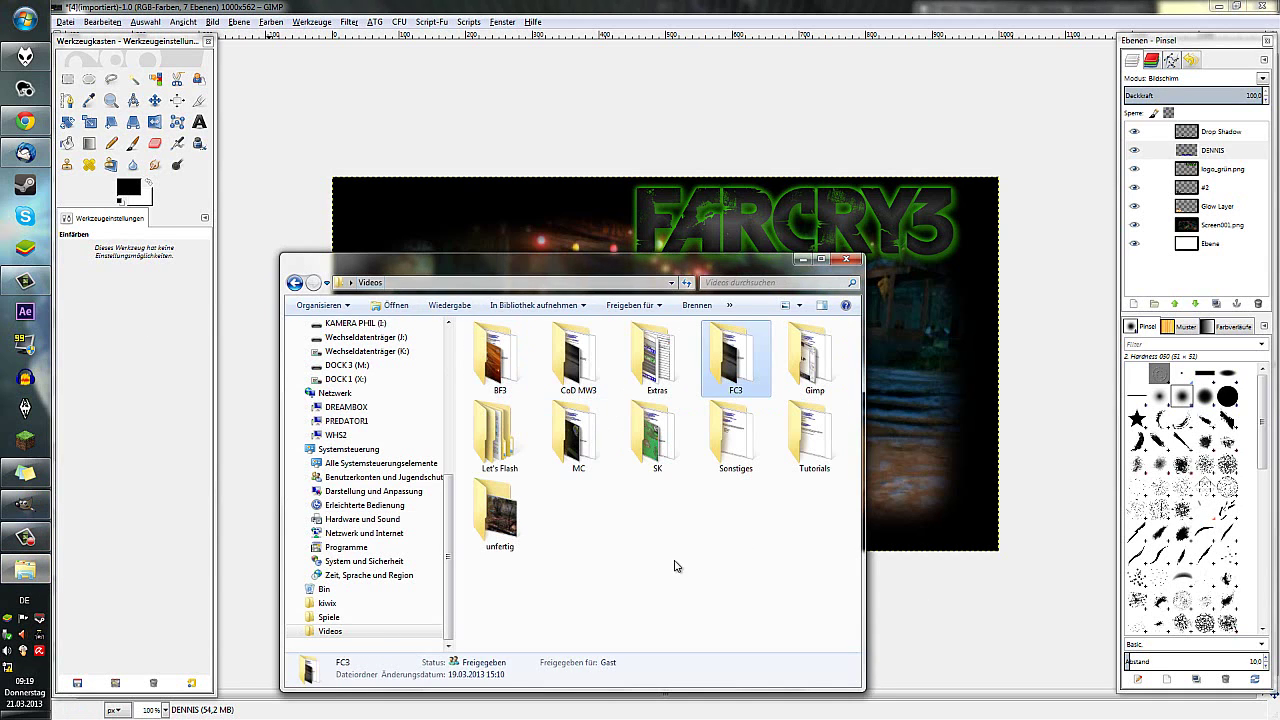
{"action": "double_click", "coordinate": [658, 355]}
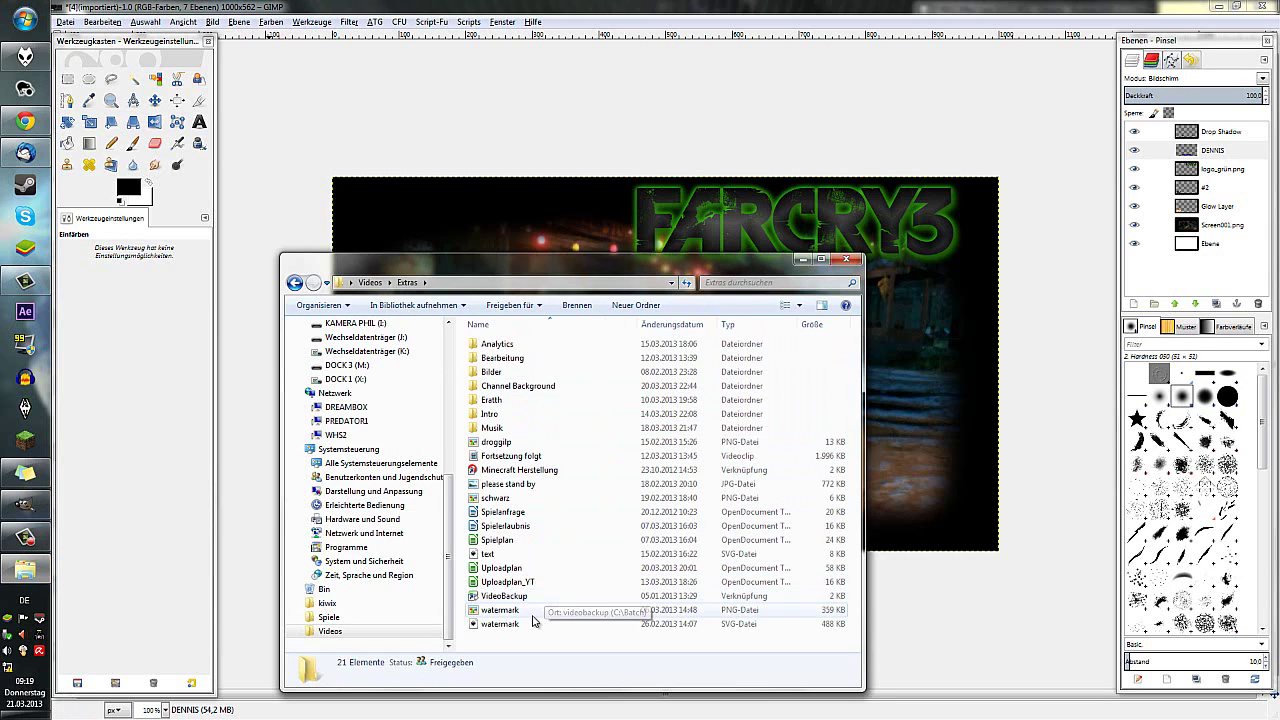
{"action": "double_click", "coordinate": [535, 610]}
{"action": "key", "text": "alt+F4"}
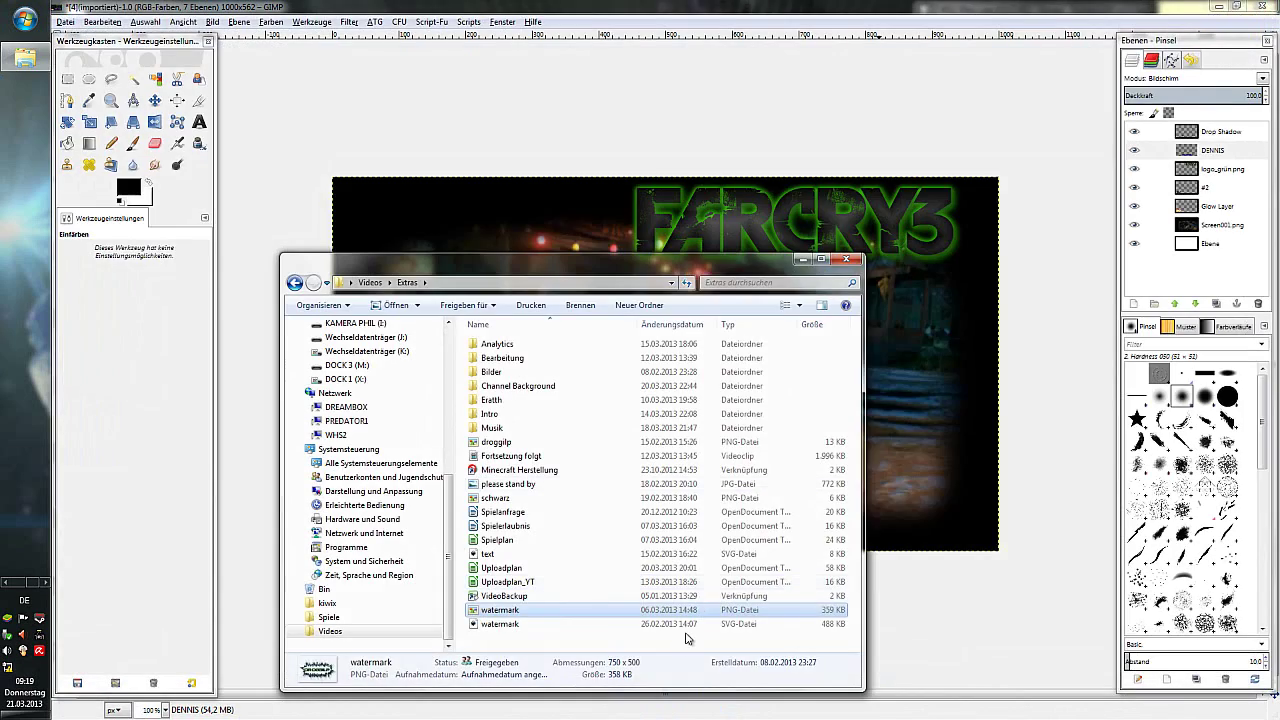
{"action": "left_click_drag", "start_coordinate": [500, 611], "coordinate": [506, 160]}
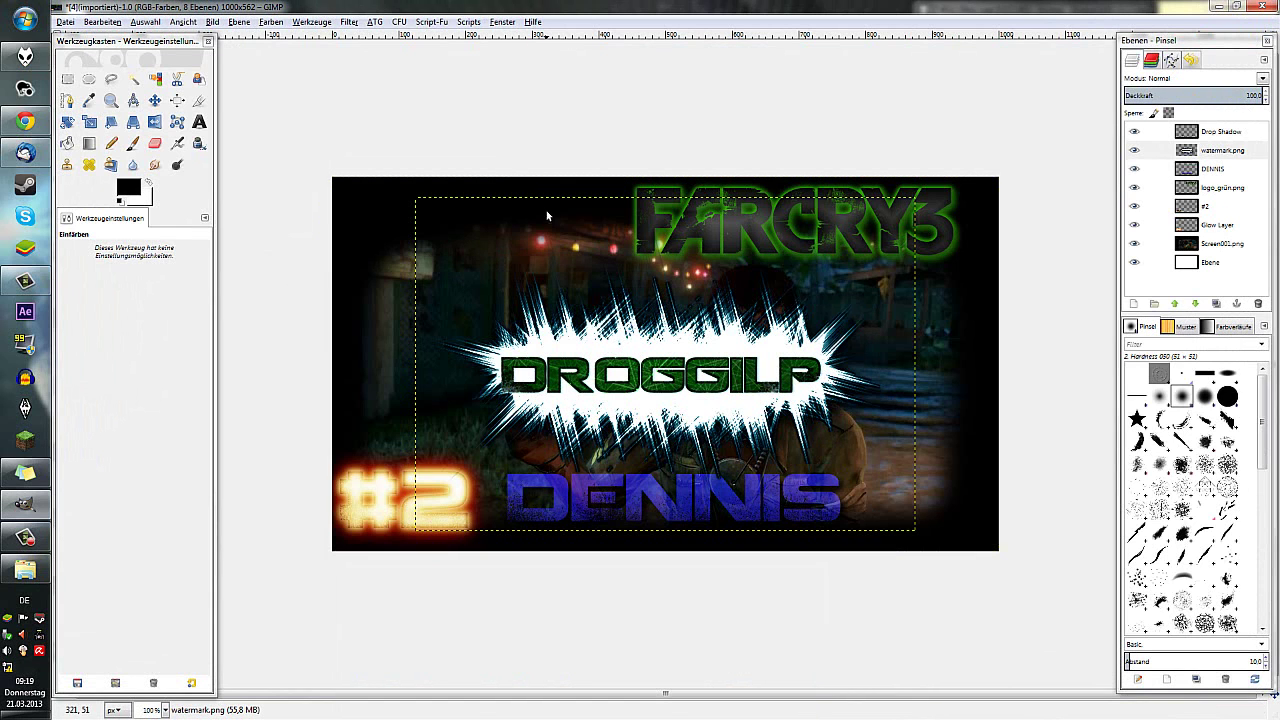
Nudge the DROGGILP watermark up-left, then make a first scale attempt and cancel it.
{"action": "left_click", "coordinate": [155, 100]}
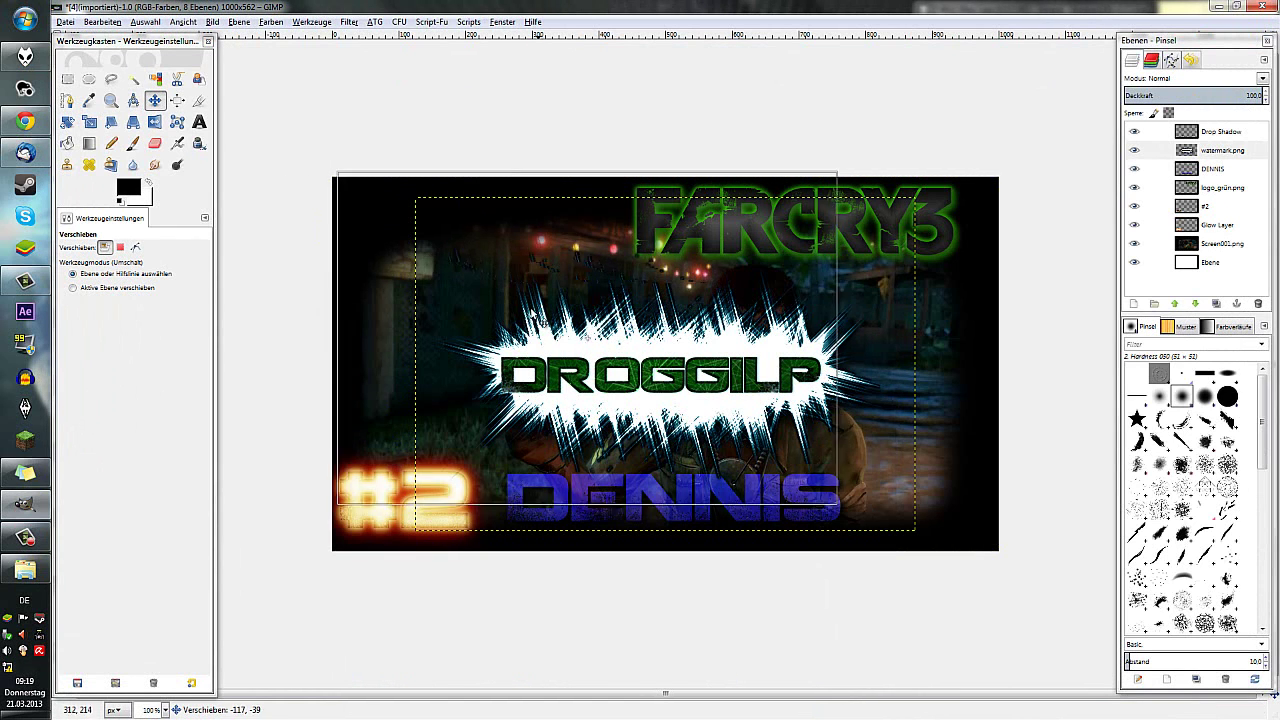
{"action": "left_click_drag", "start_coordinate": [544, 396], "coordinate": [421, 318]}
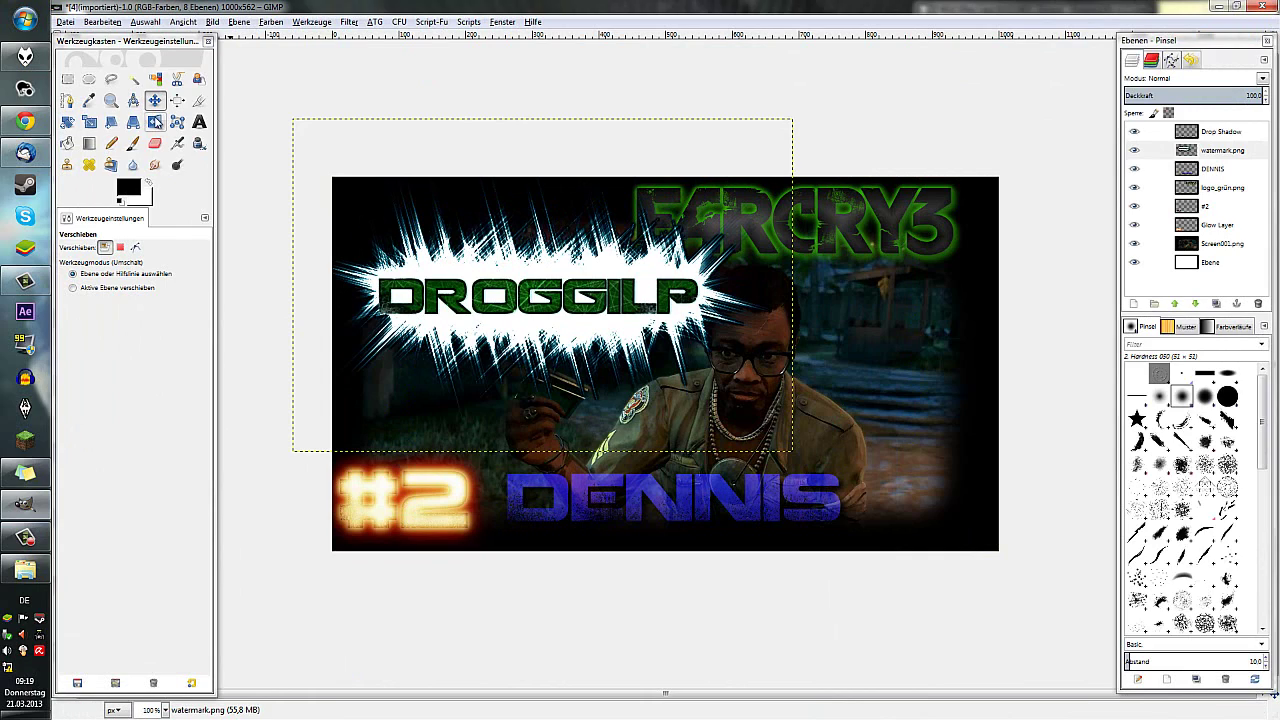
{"action": "left_click", "coordinate": [89, 122]}
{"action": "left_click", "coordinate": [500, 295]}
{"action": "key", "text": "Tab"}
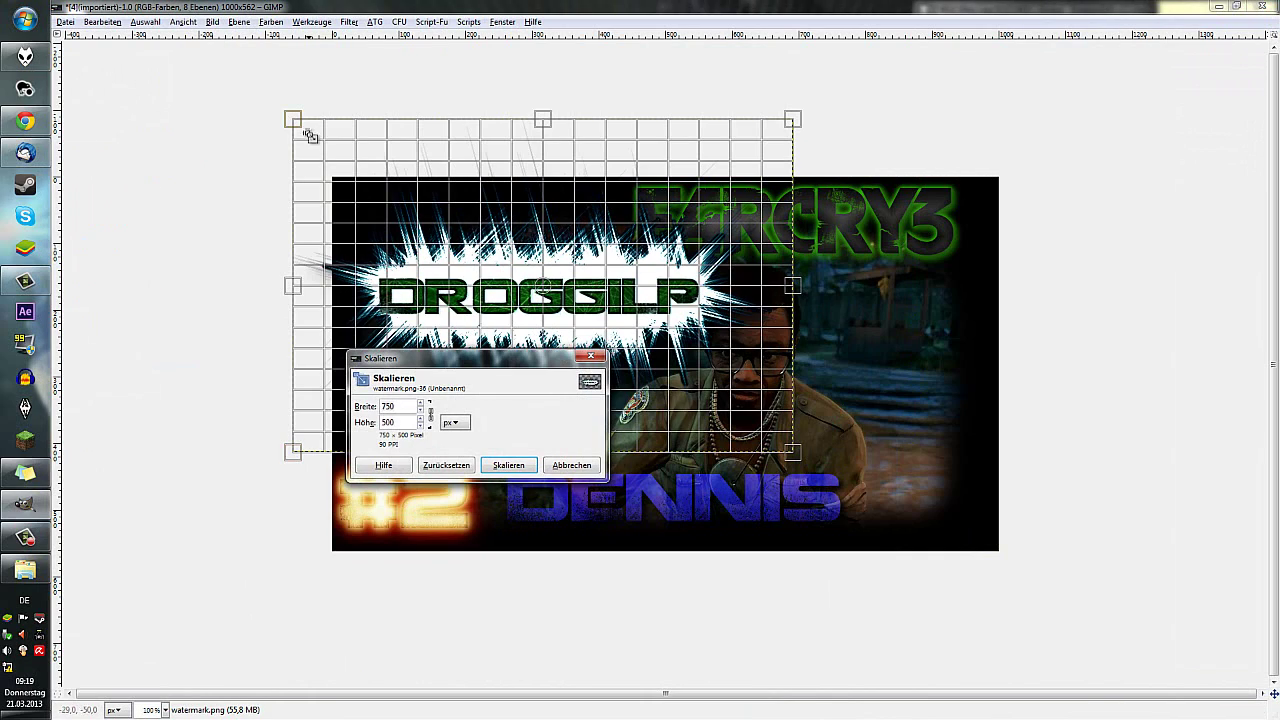
{"action": "key", "text": "Tab"}
{"action": "left_click_drag", "start_coordinate": [293, 120], "coordinate": [460, 275]}
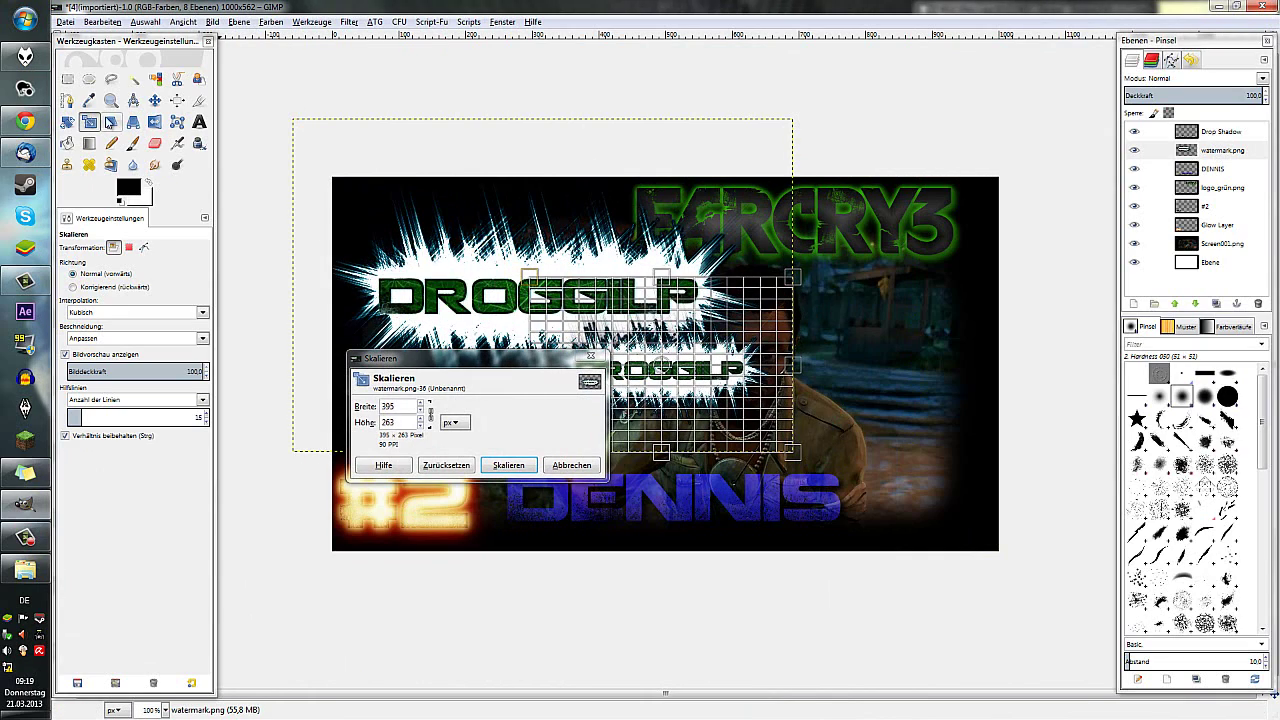
{"action": "key", "text": "m"}
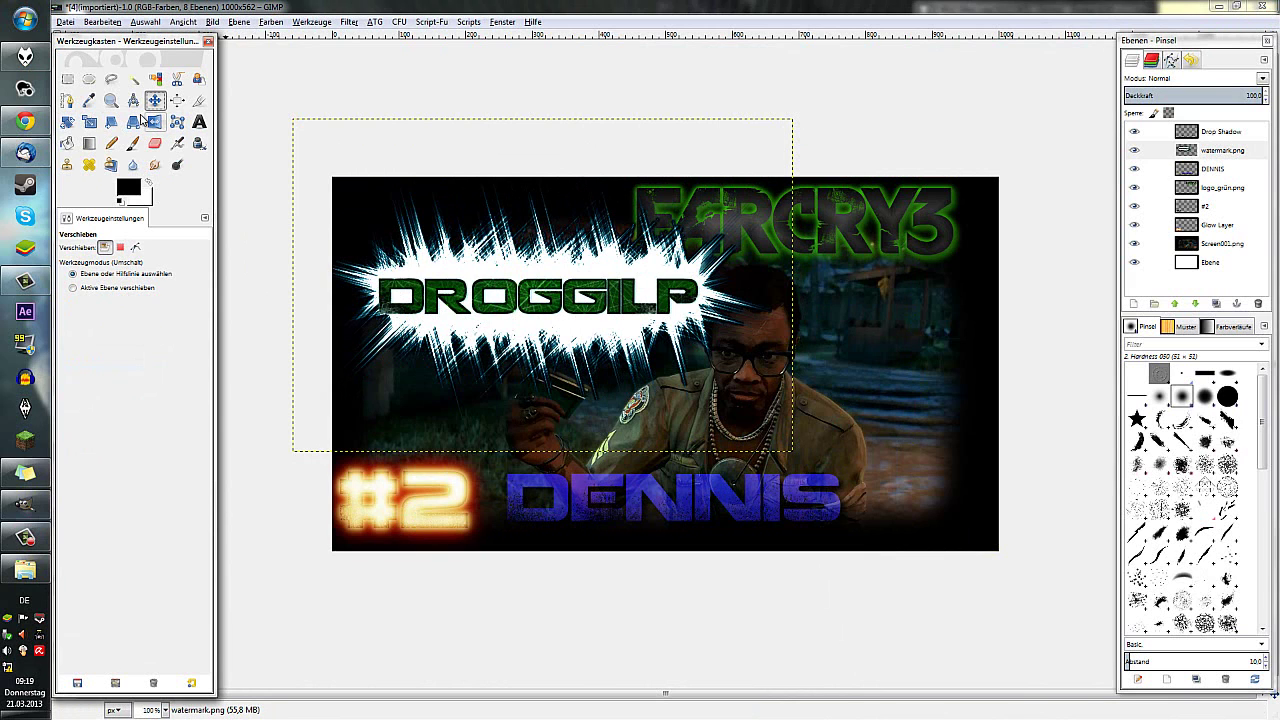
Scale the DROGGILP watermark layer down to about 501 by 334.
{"action": "left_click", "coordinate": [89, 122]}
{"action": "left_click", "coordinate": [314, 128]}
{"action": "key", "text": "Tab"}
{"action": "left_click_drag", "start_coordinate": [295, 121], "coordinate": [466, 250]}
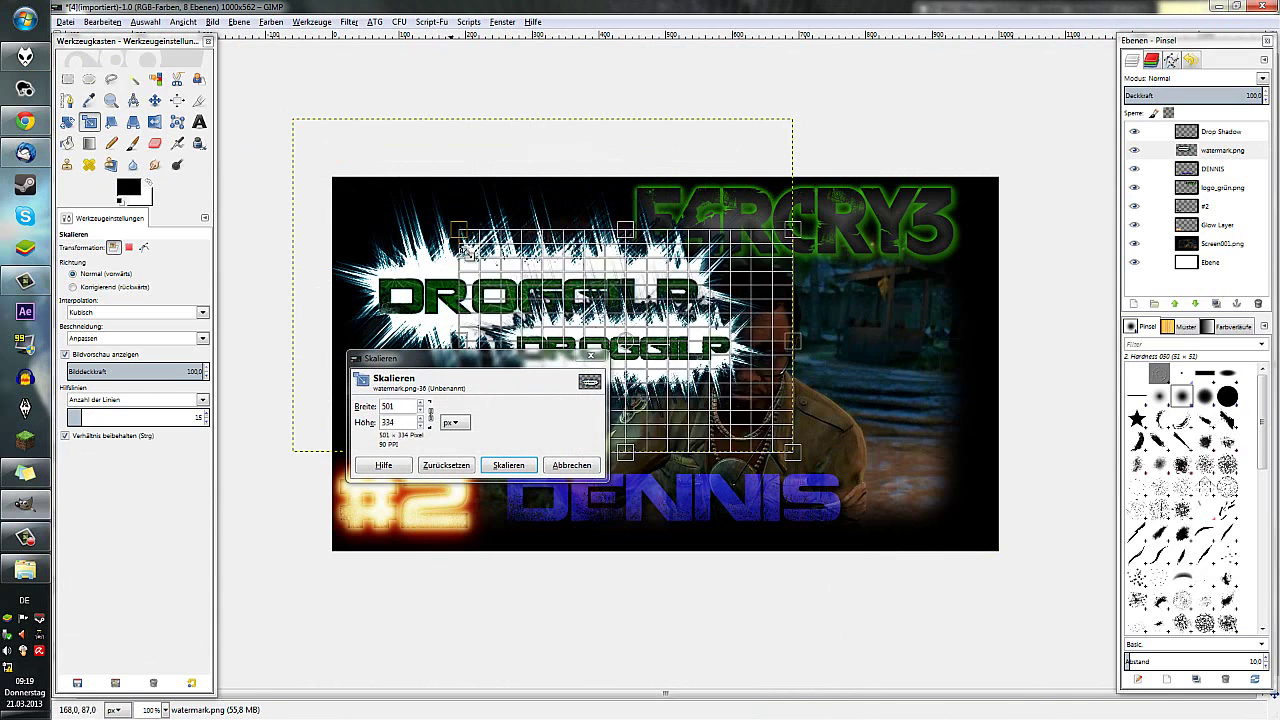
{"action": "left_click", "coordinate": [516, 463]}
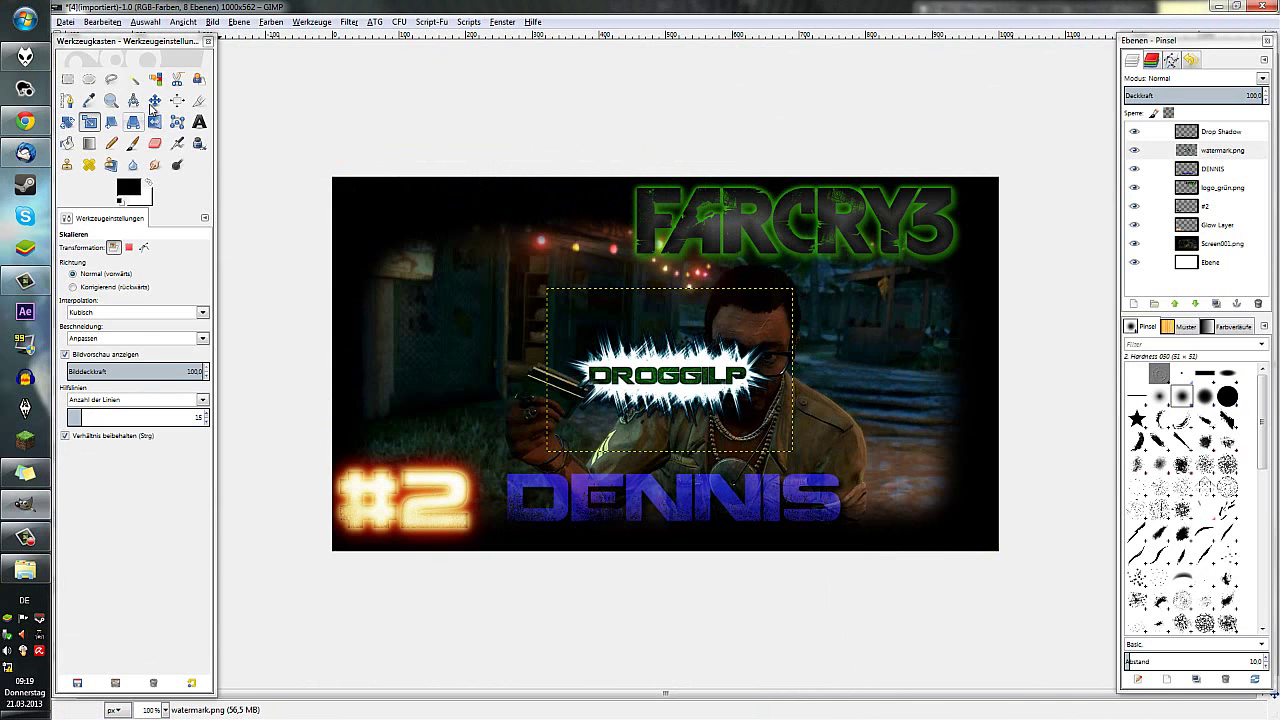
Move the watermark into the top-left corner and bring up the Screen001.png layer's menu.
{"action": "left_click", "coordinate": [154, 100]}
{"action": "left_click_drag", "start_coordinate": [652, 389], "coordinate": [437, 242]}
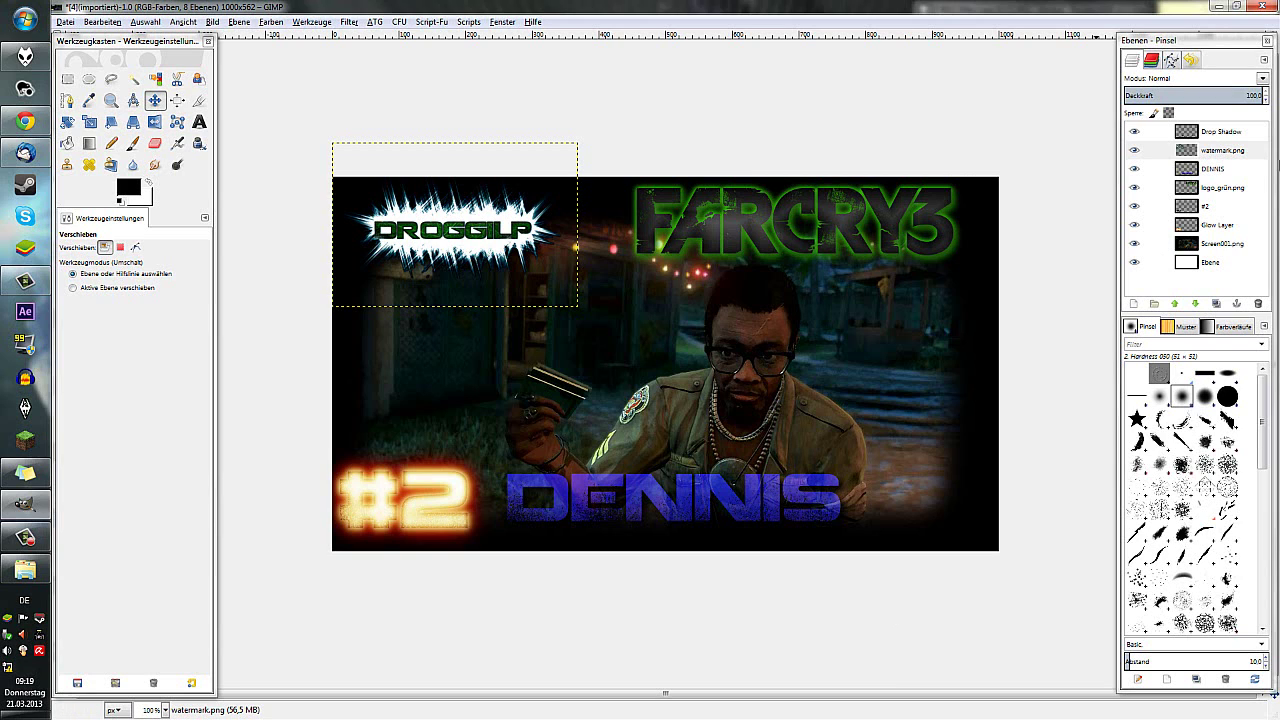
{"action": "left_click", "coordinate": [1224, 246]}
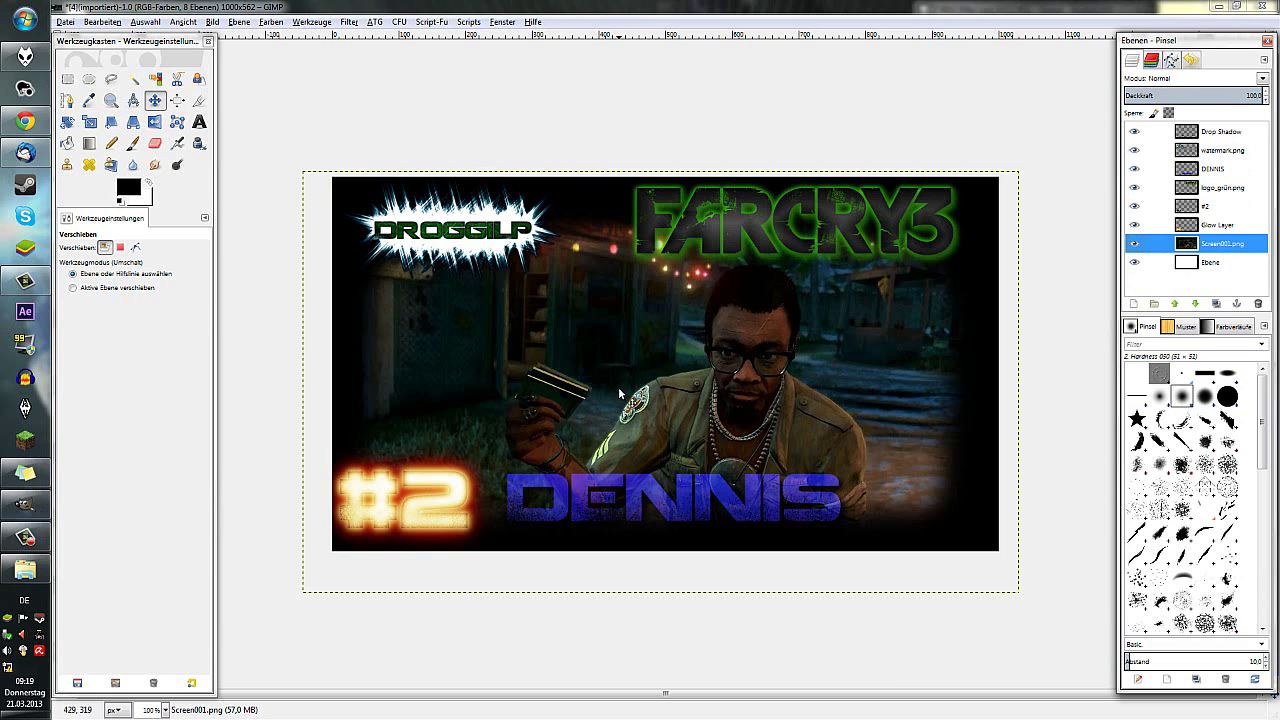
{"action": "right_click", "coordinate": [1204, 268]}
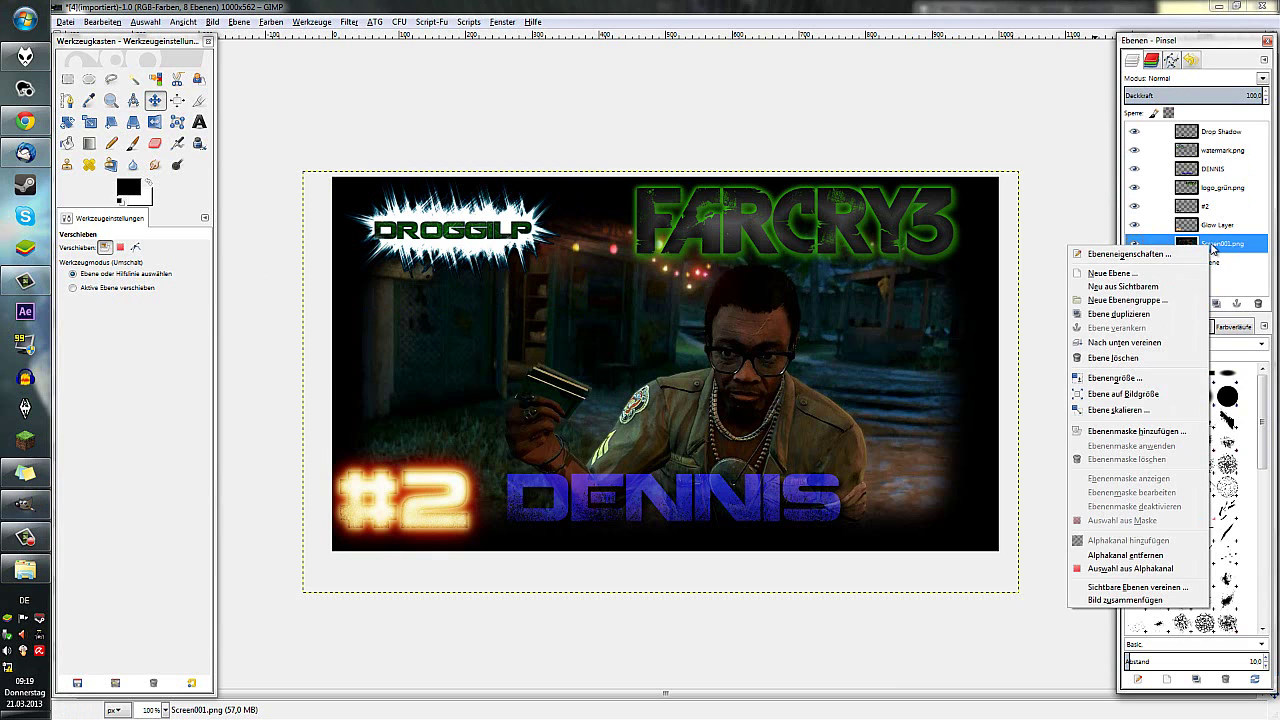
Fit Screen001.png to the image size, then apply and undo the Cross Processing photo effect.
{"action": "left_click", "coordinate": [1140, 392]}
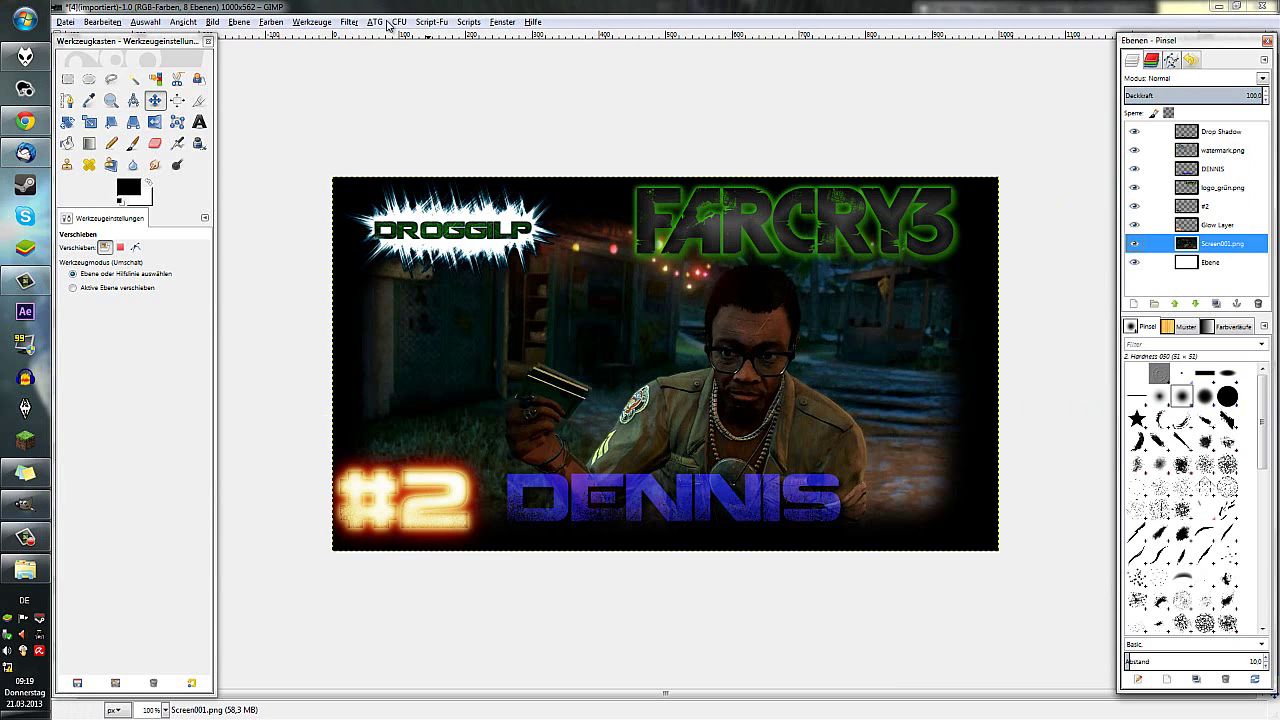
{"action": "left_click", "coordinate": [468, 21]}
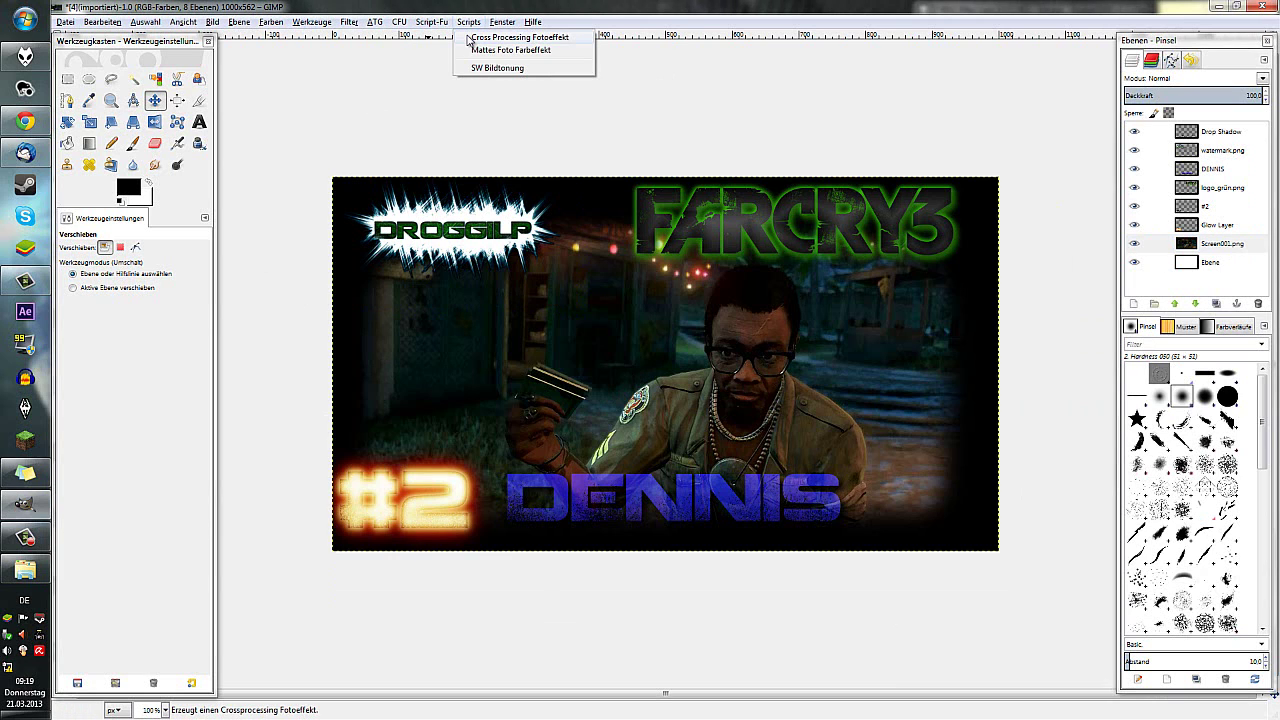
{"action": "left_click", "coordinate": [468, 38]}
{"action": "left_click", "coordinate": [391, 289]}
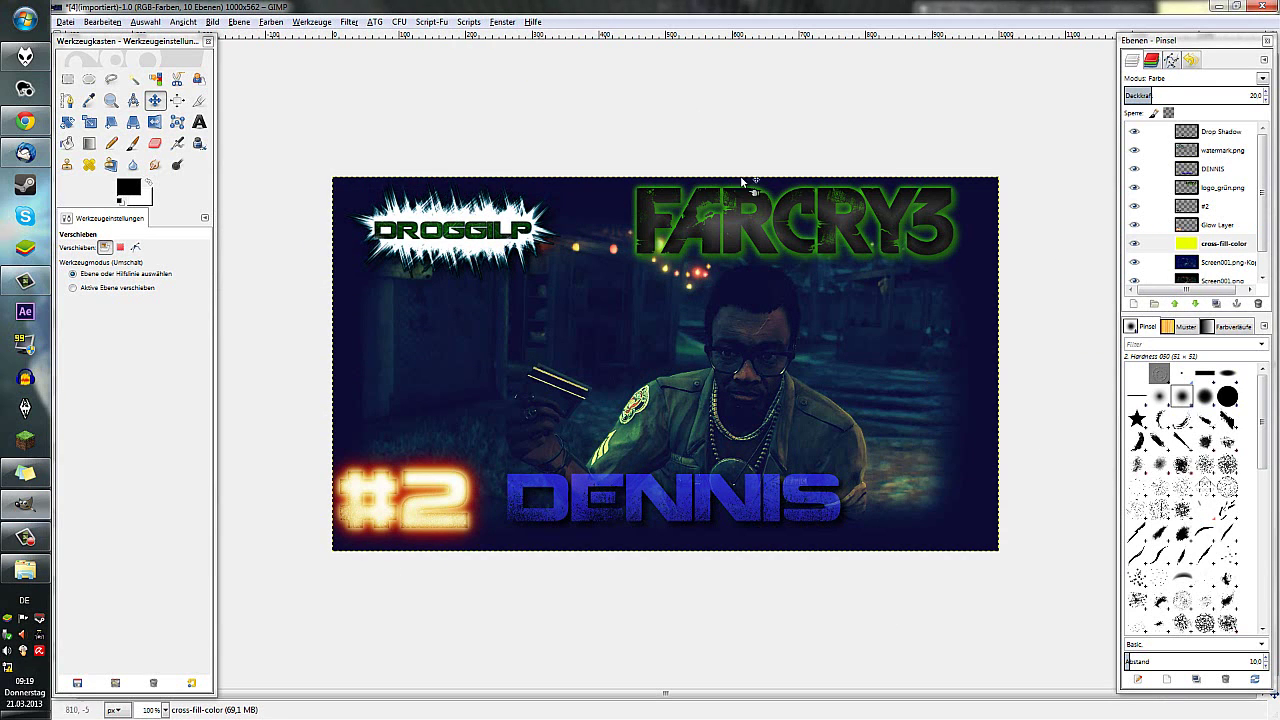
{"action": "left_click", "coordinate": [1263, 277]}
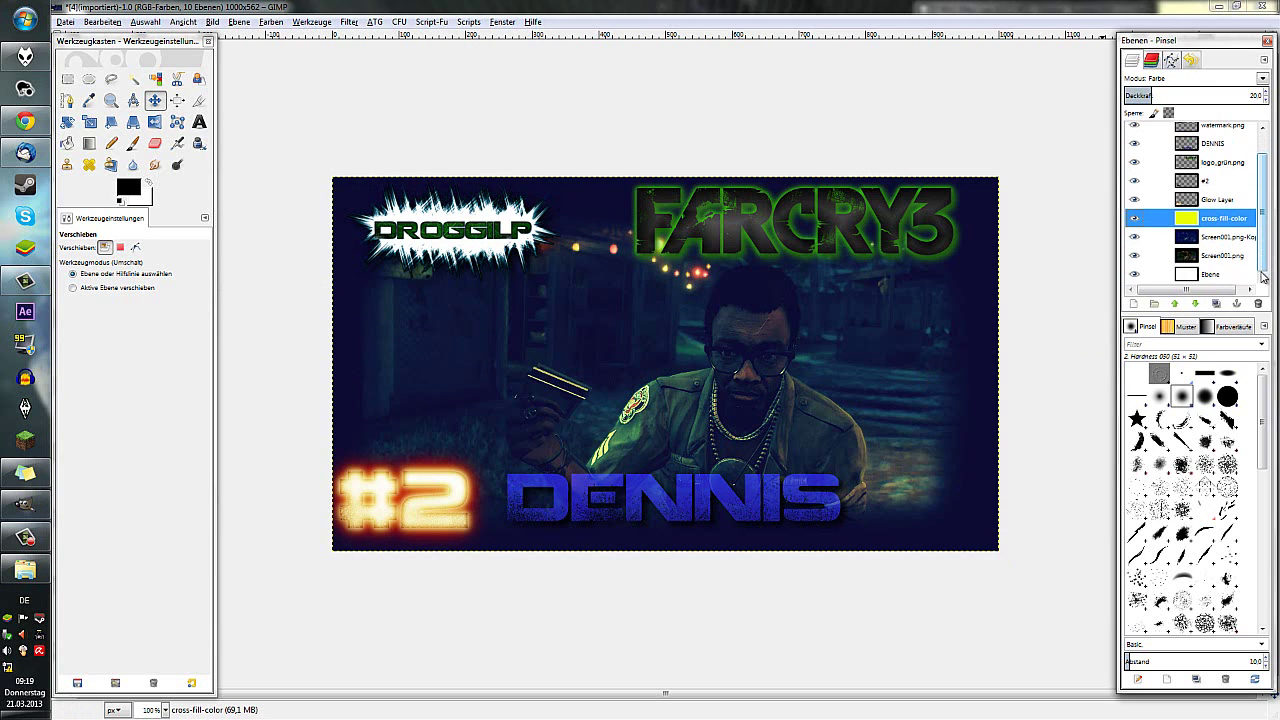
{"action": "key", "text": "ctrl+z"}
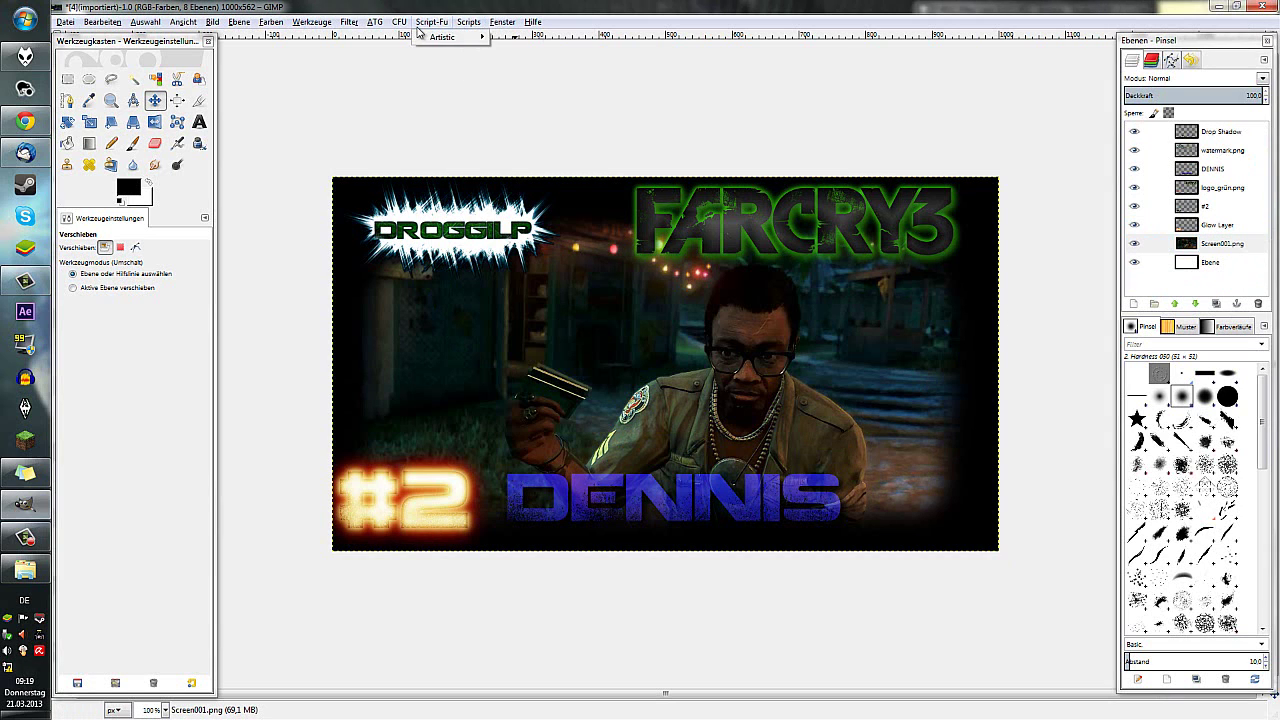
{"action": "left_click", "coordinate": [350, 22]}
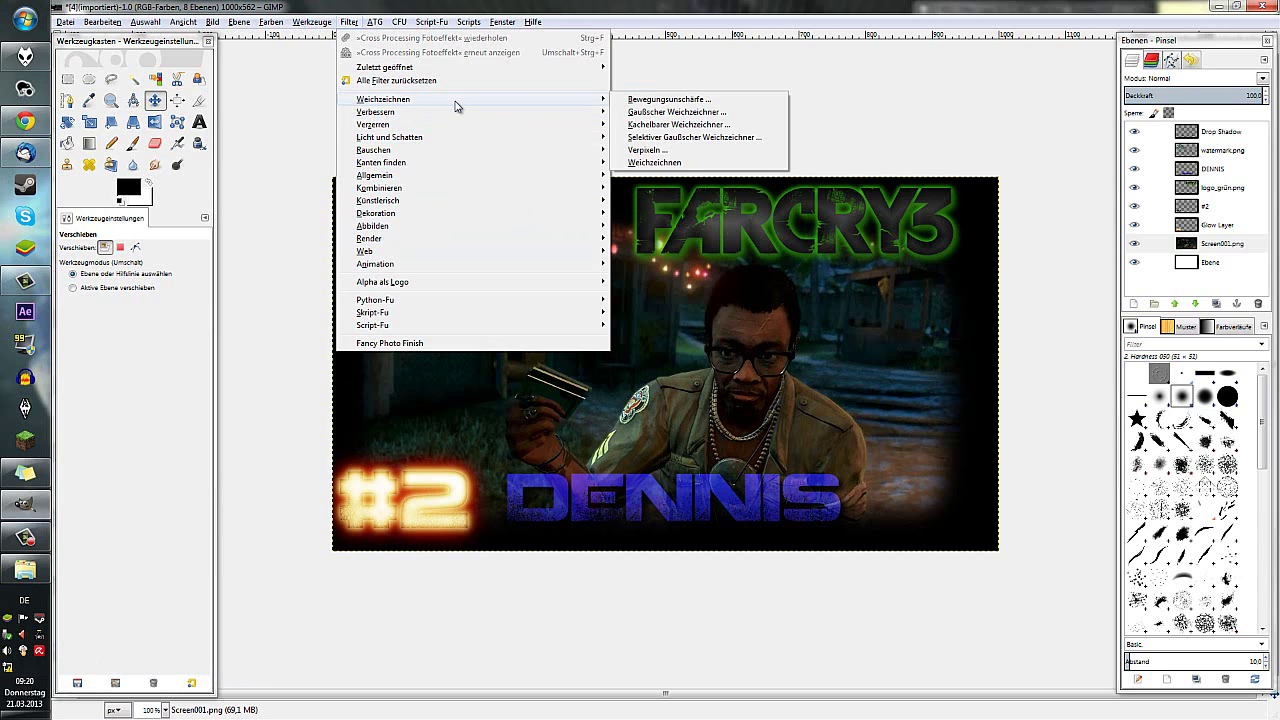
{"action": "mouse_move", "coordinate": [382, 282]}
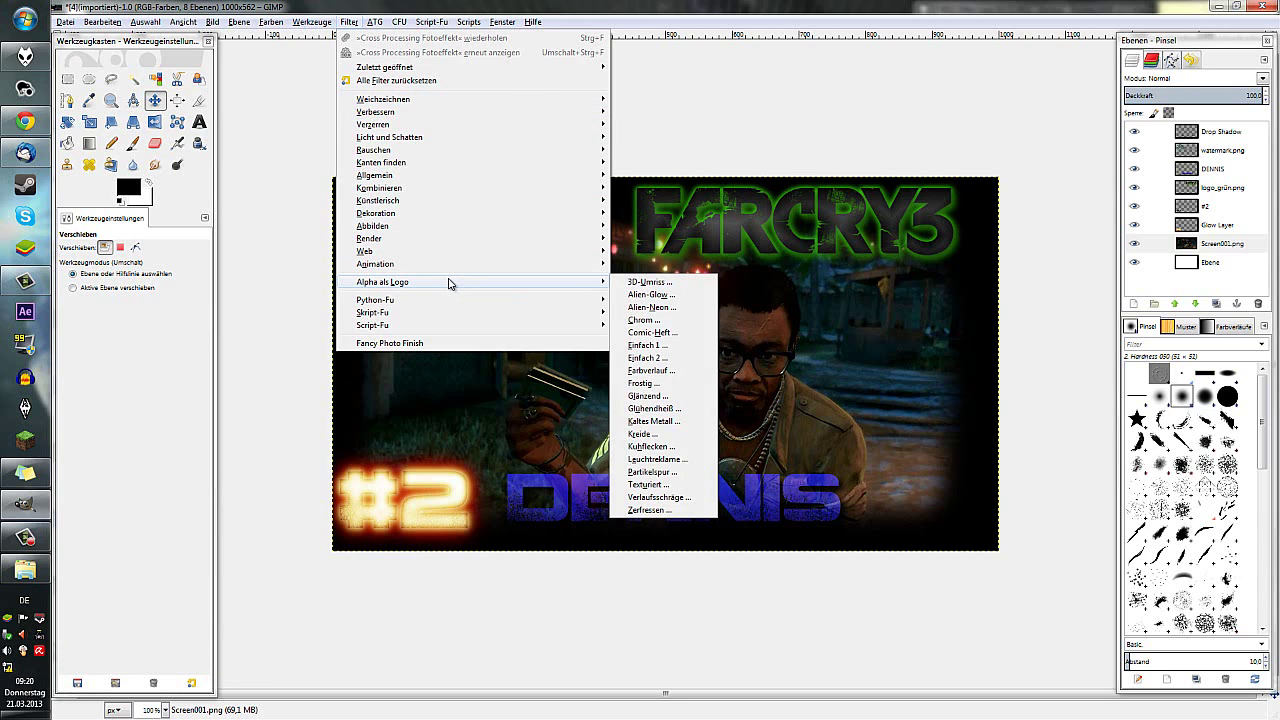
{"action": "left_click", "coordinate": [274, 464]}
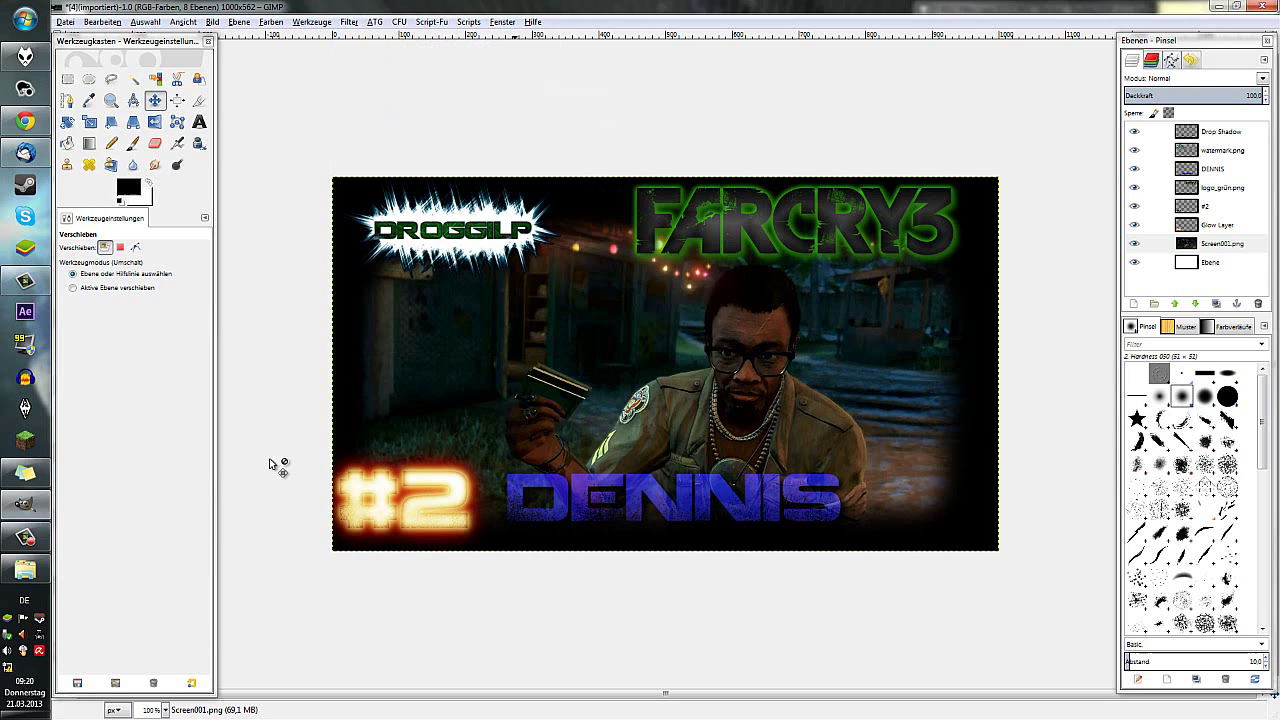
{"action": "left_click", "coordinate": [27, 546]}
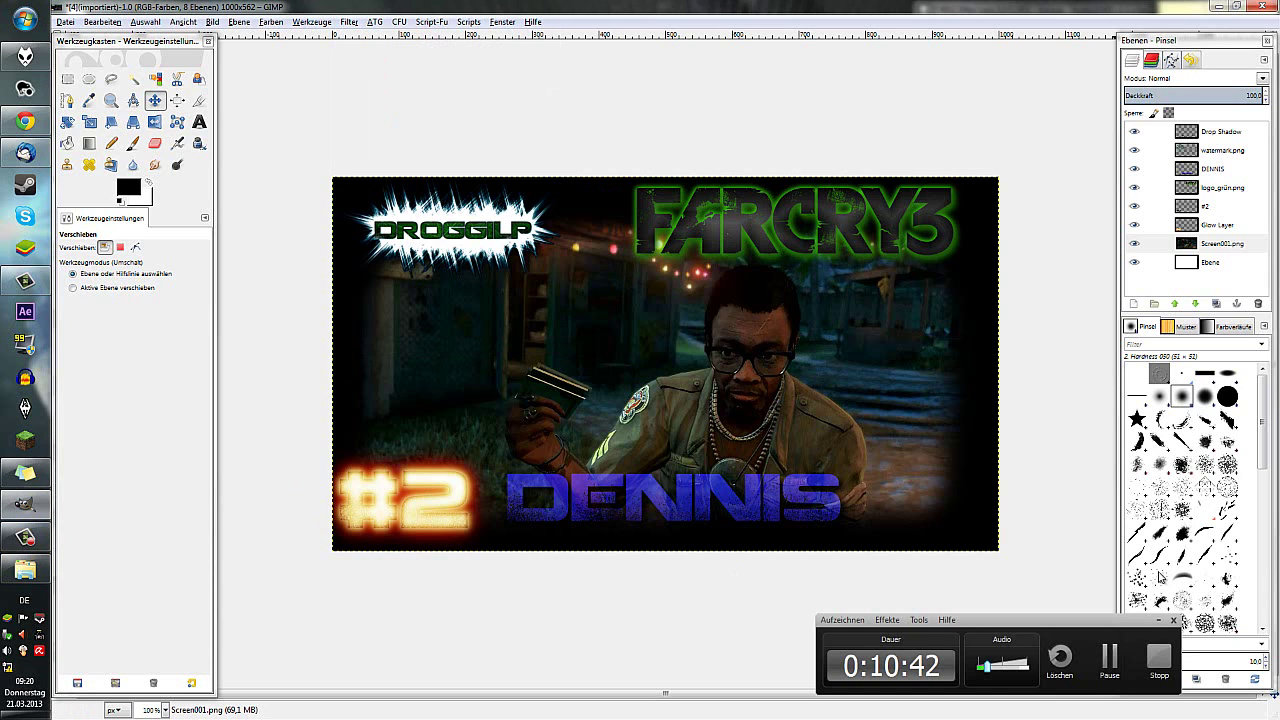
{"action": "left_click", "coordinate": [1158, 620]}
{"action": "left_click", "coordinate": [1210, 244]}
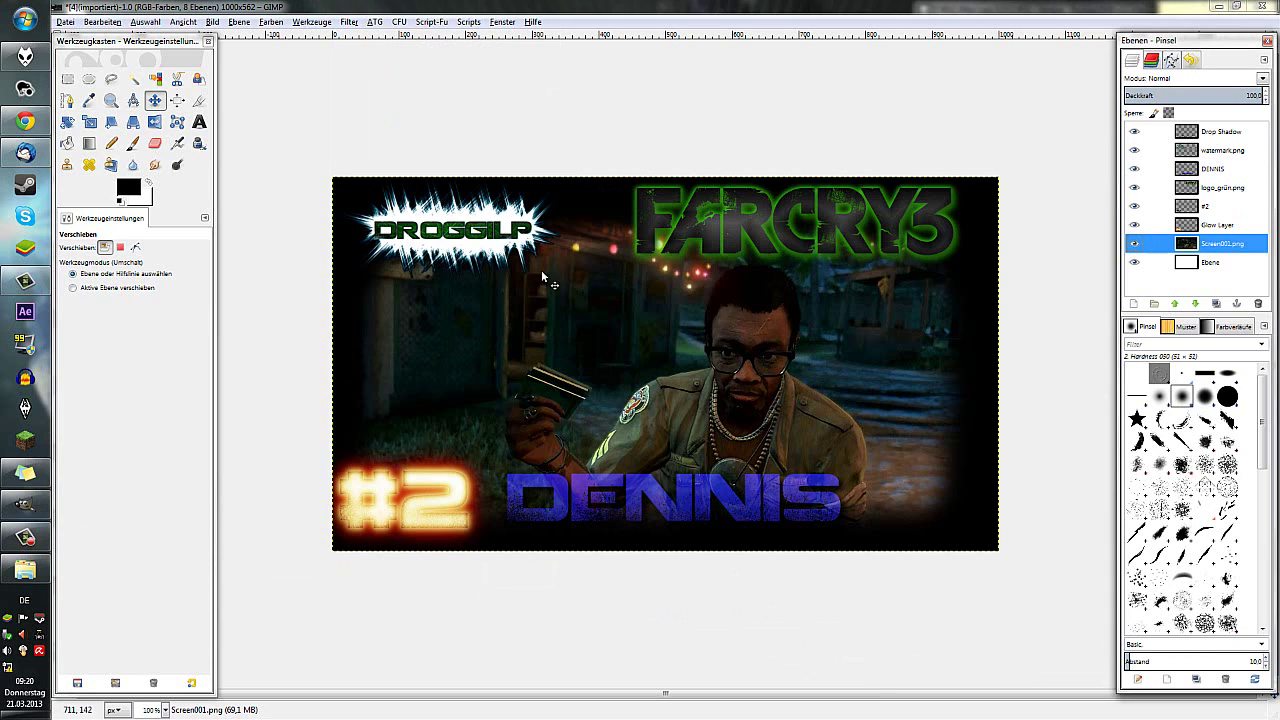
{"action": "left_click", "coordinate": [272, 22]}
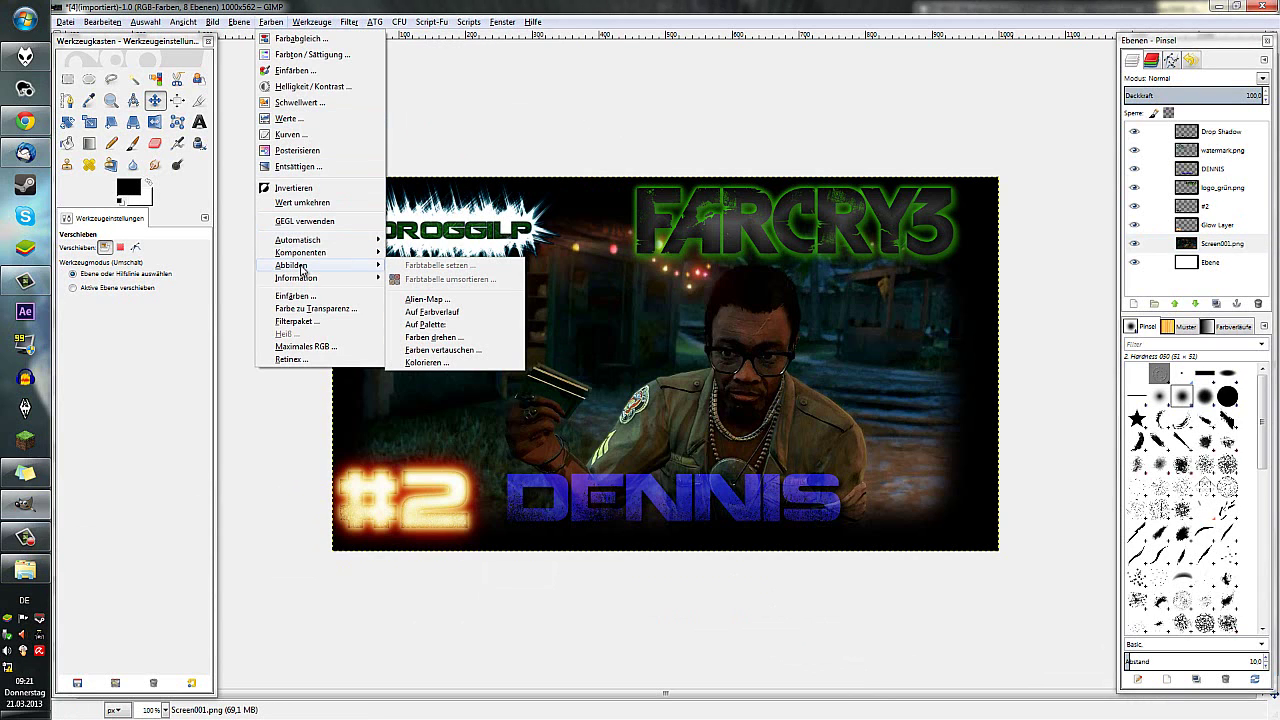
{"action": "mouse_move", "coordinate": [298, 240]}
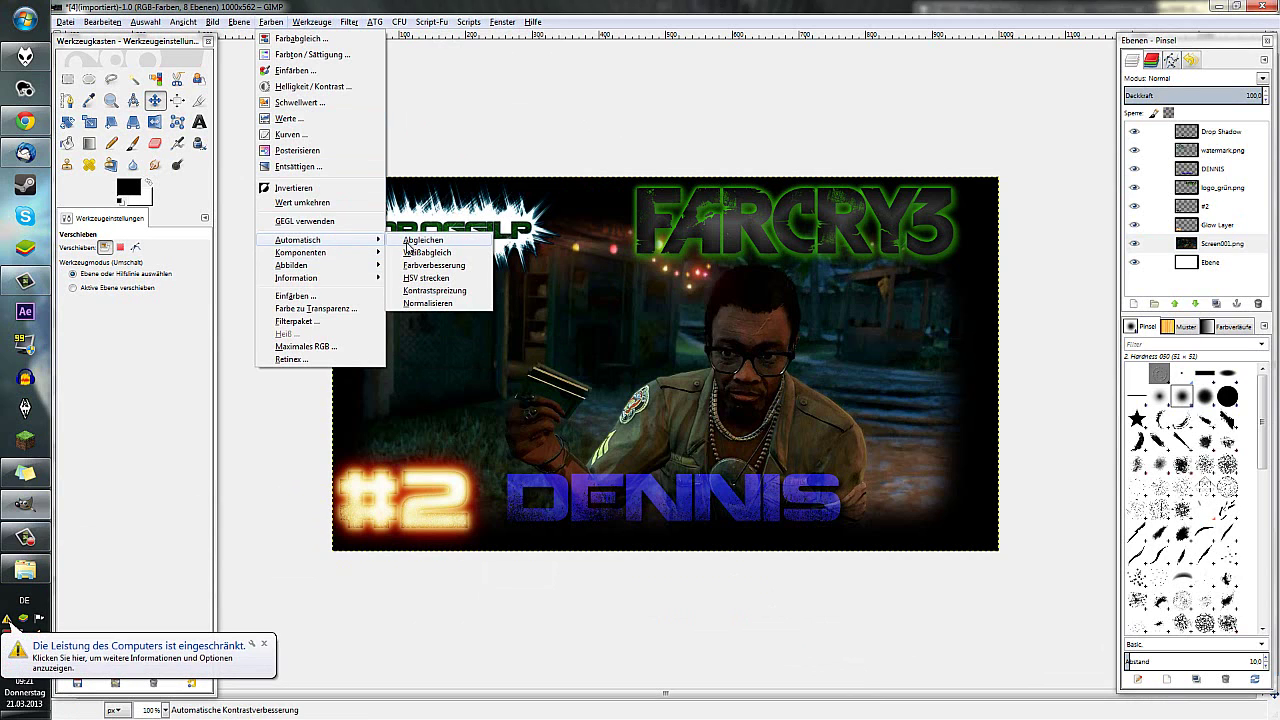
{"action": "key", "text": "Escape"}
{"action": "key", "text": "Escape"}
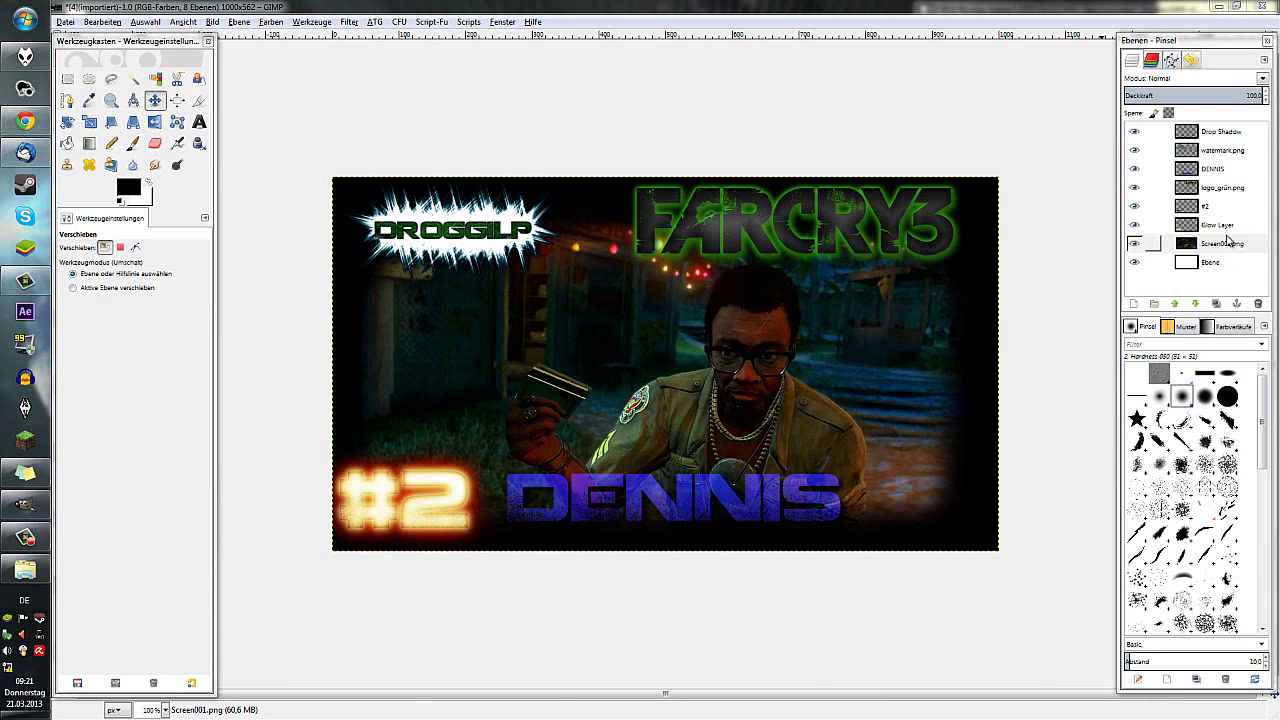
{"action": "left_click", "coordinate": [1145, 243]}
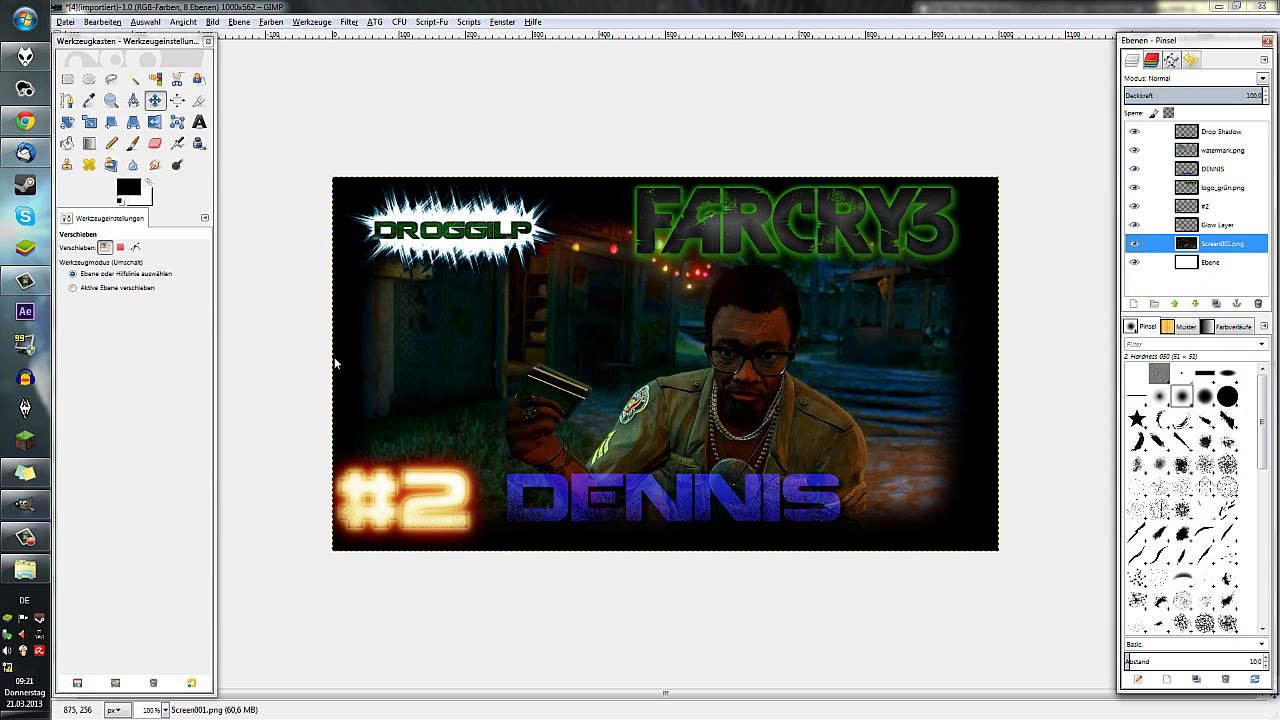
Drag glow purple.png from the Optical Flares folder into GIMP and lower it below Screen001.png.
{"action": "left_click", "coordinate": [25, 569]}
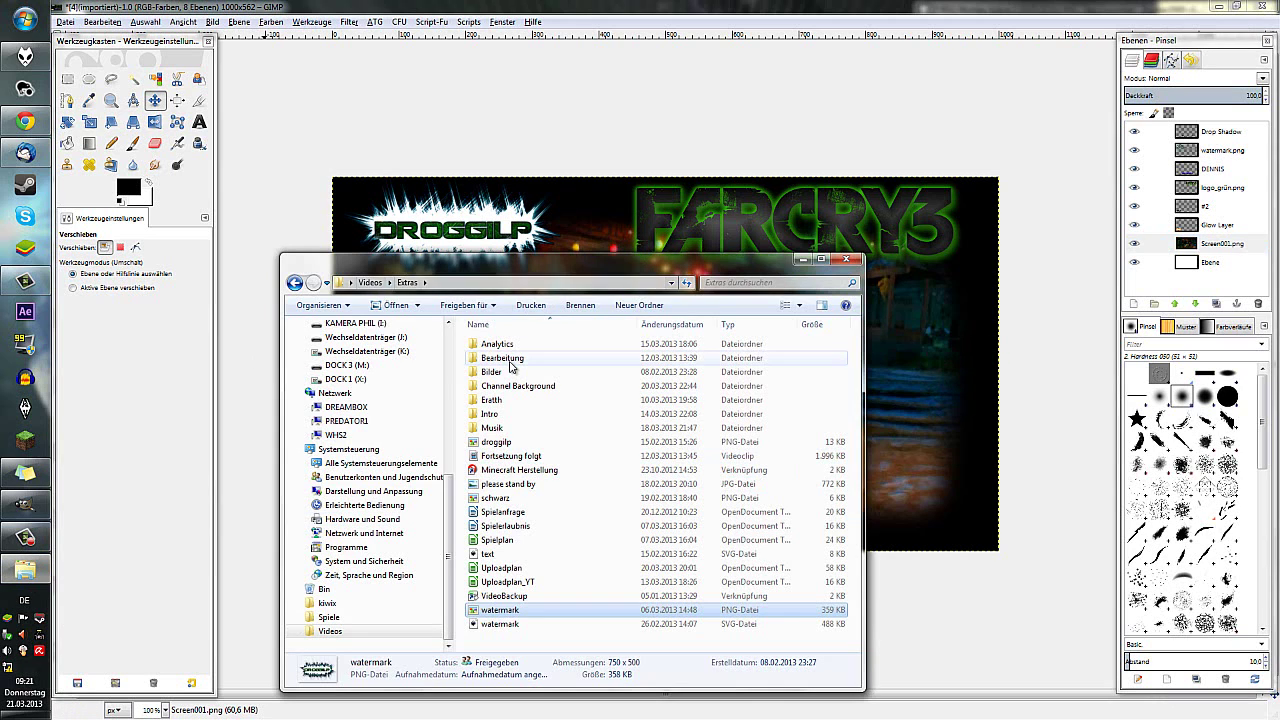
{"action": "double_click", "coordinate": [510, 360]}
{"action": "double_click", "coordinate": [512, 357]}
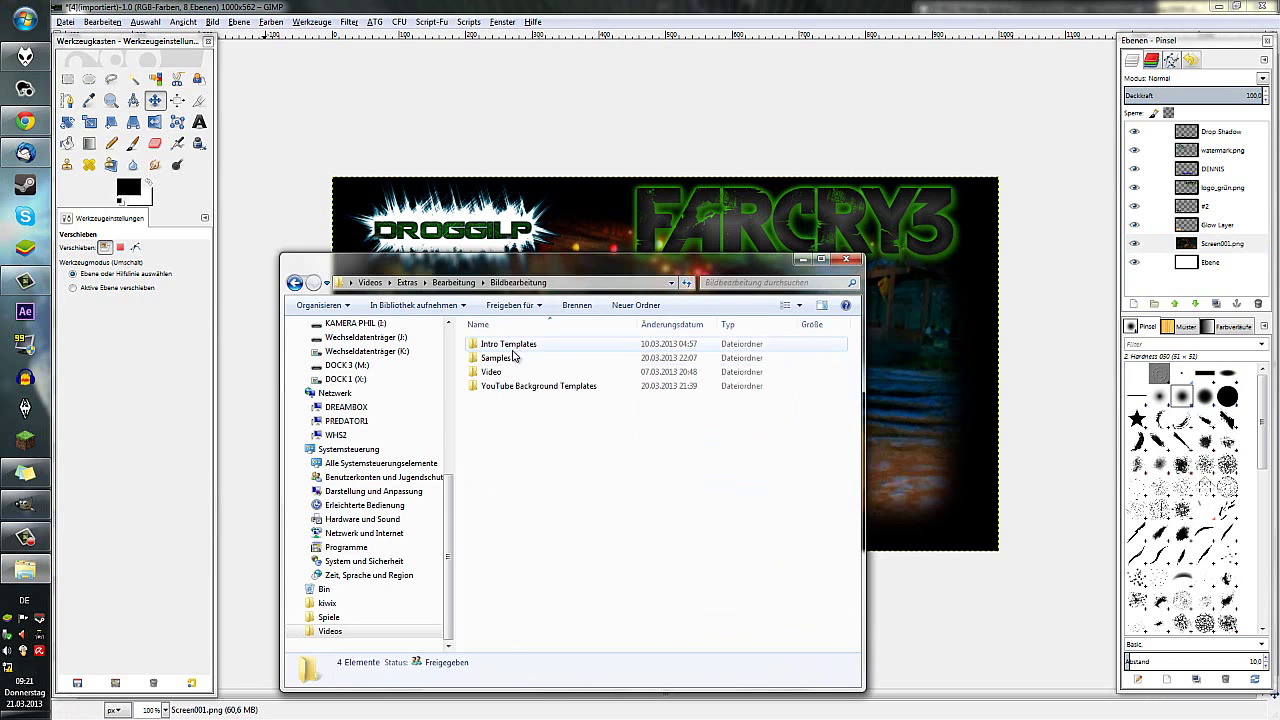
{"action": "double_click", "coordinate": [512, 357]}
{"action": "double_click", "coordinate": [578, 428]}
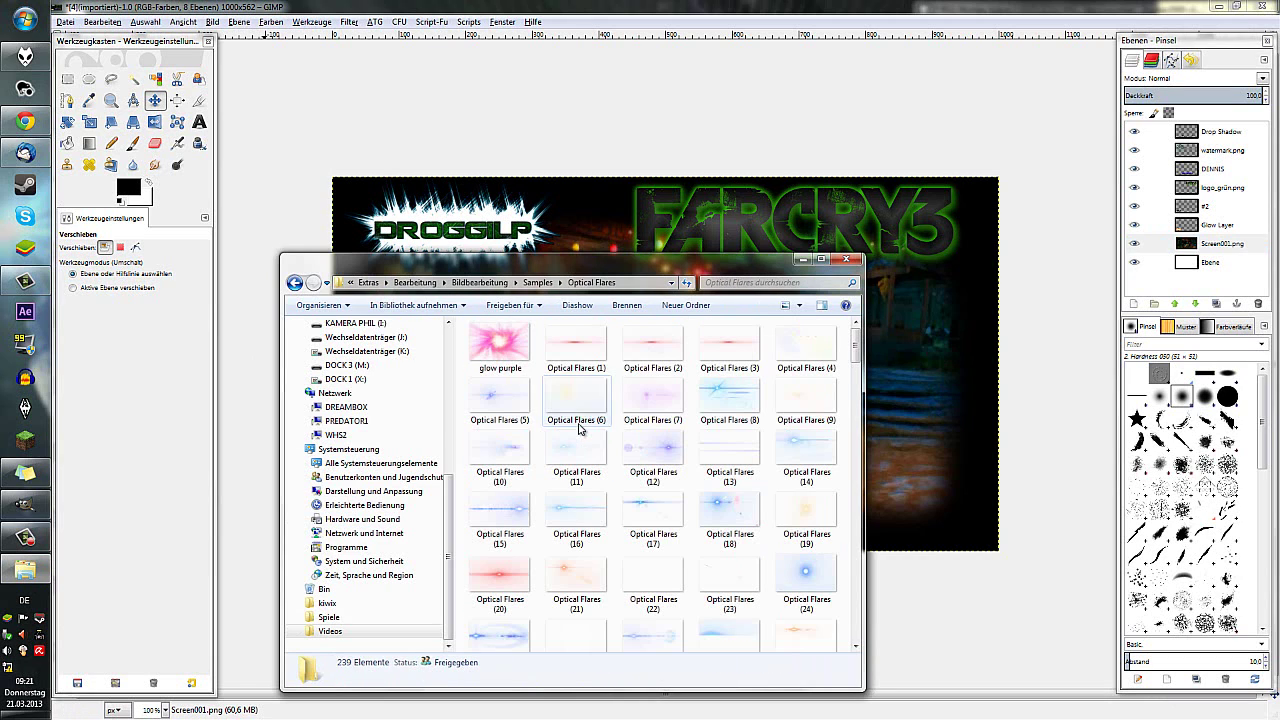
{"action": "left_click_drag", "start_coordinate": [500, 343], "coordinate": [409, 365]}
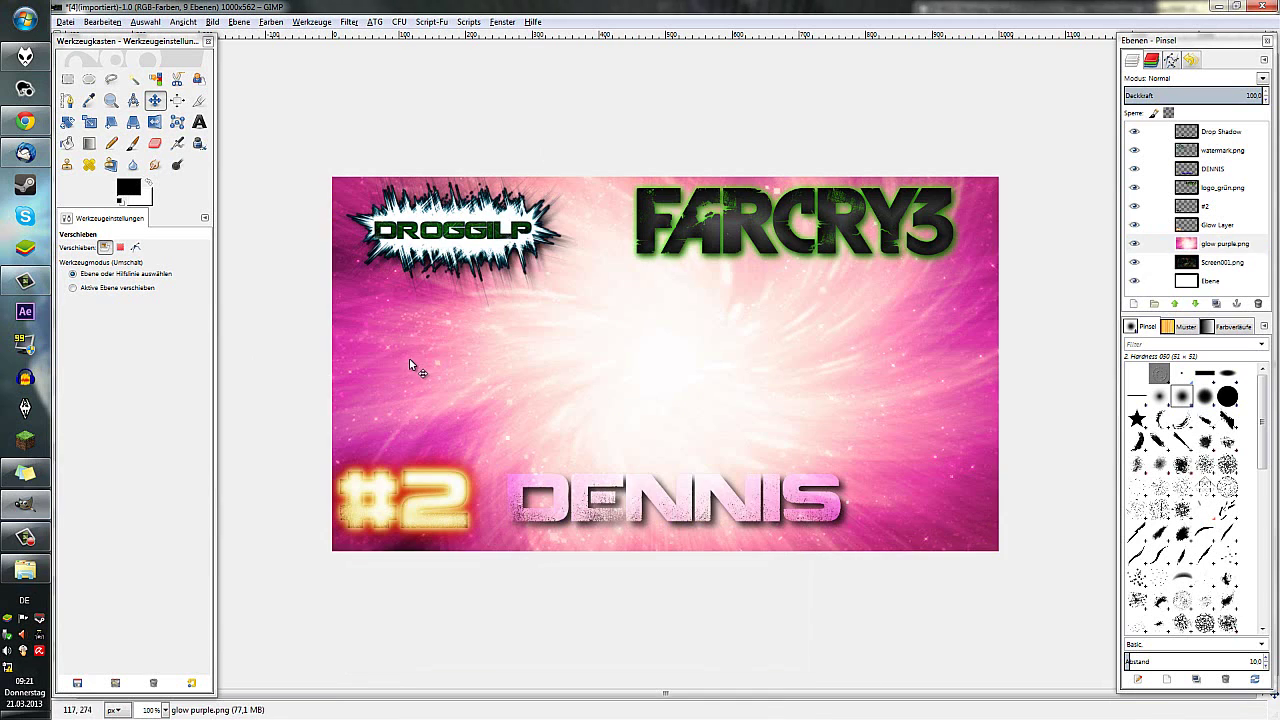
{"action": "left_click", "coordinate": [1150, 243]}
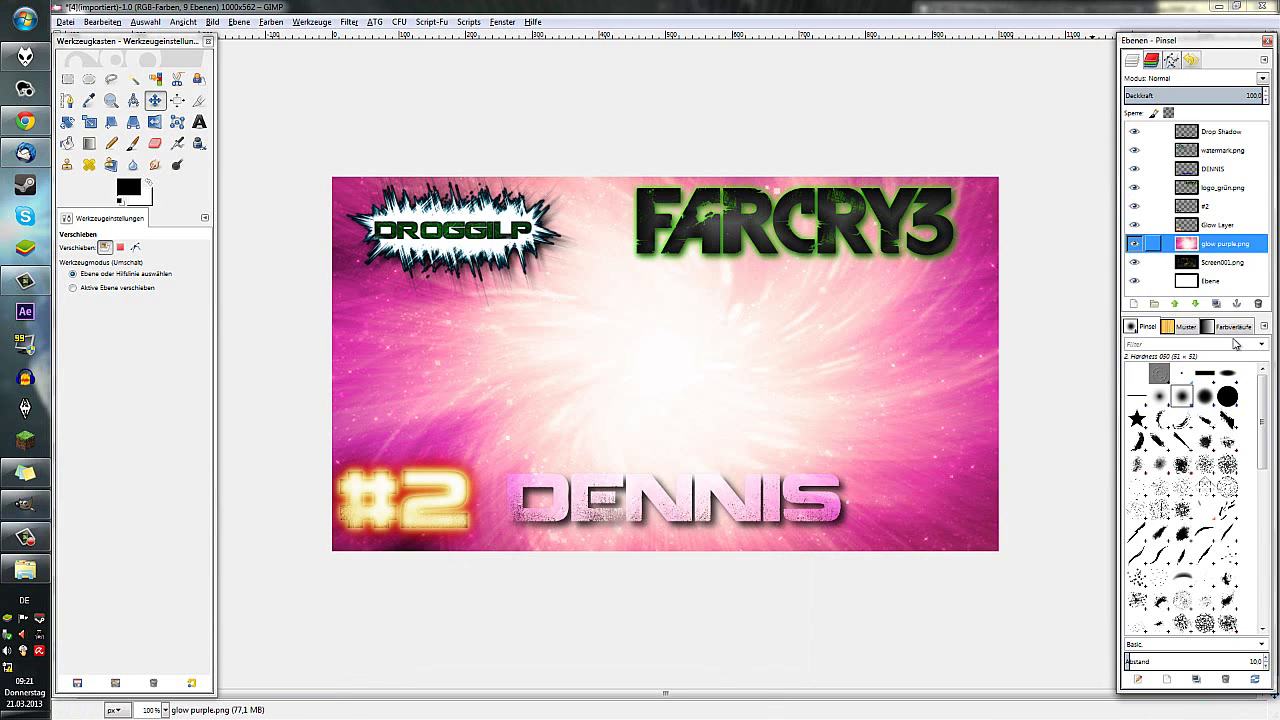
{"action": "left_click", "coordinate": [1194, 304]}
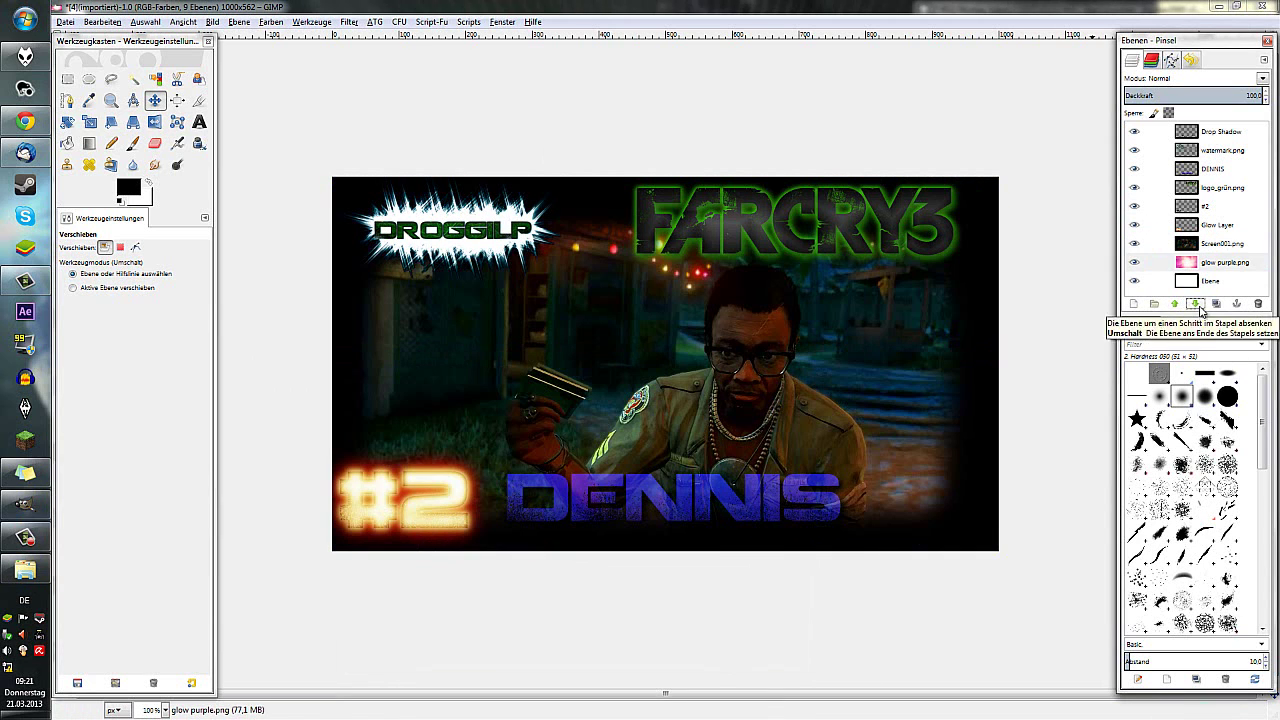
Apply Color to Transparency with black to Screen001.png, then undo the washed-out result.
{"action": "left_click", "coordinate": [1215, 243]}
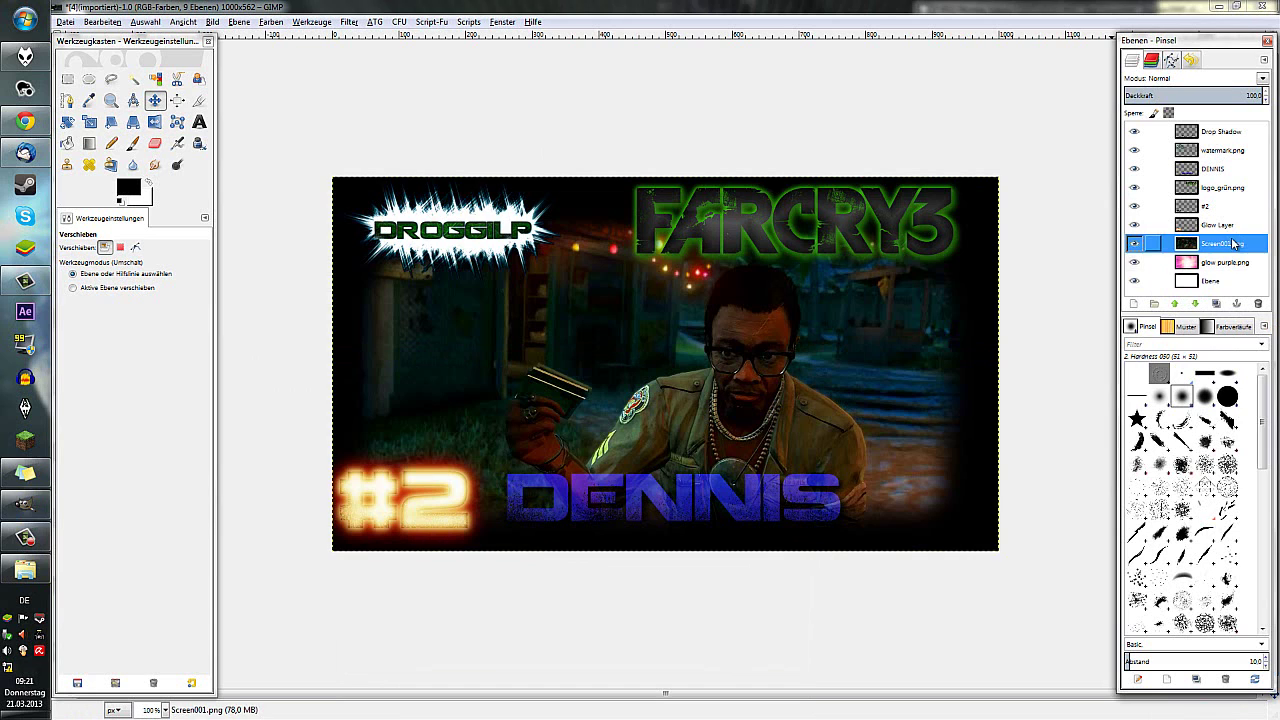
{"action": "left_click", "coordinate": [283, 22]}
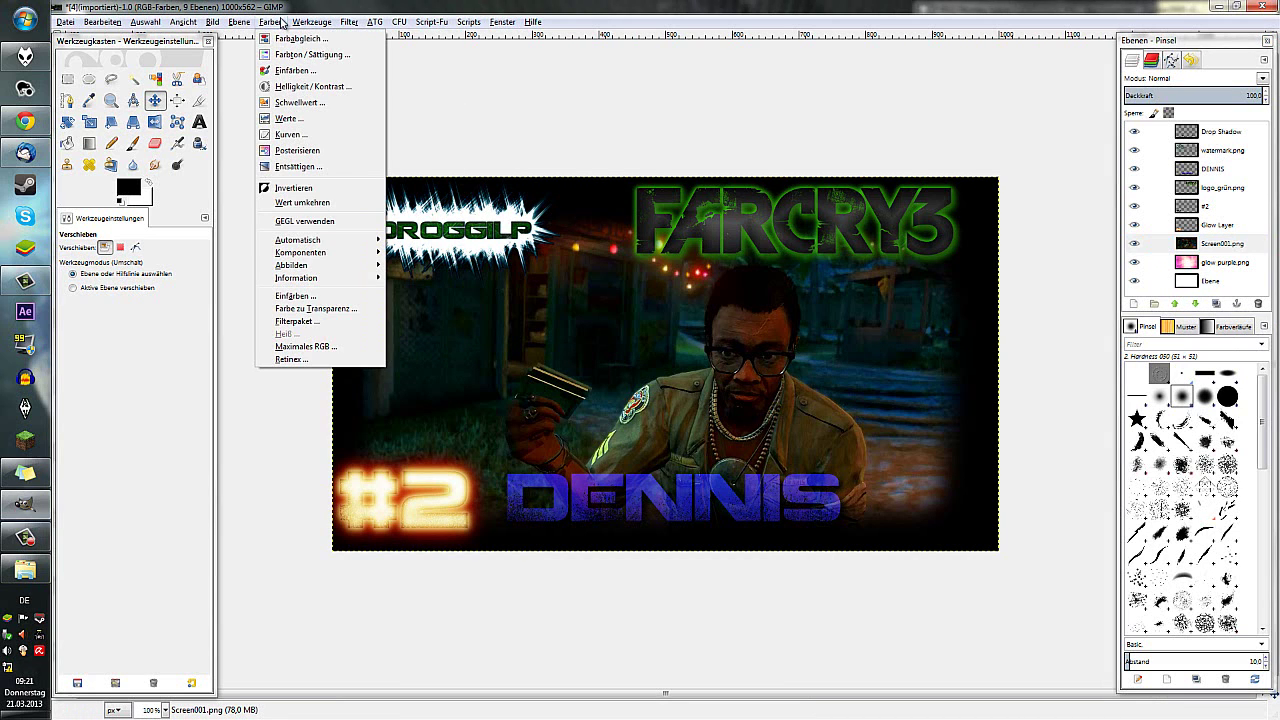
{"action": "left_click", "coordinate": [330, 308]}
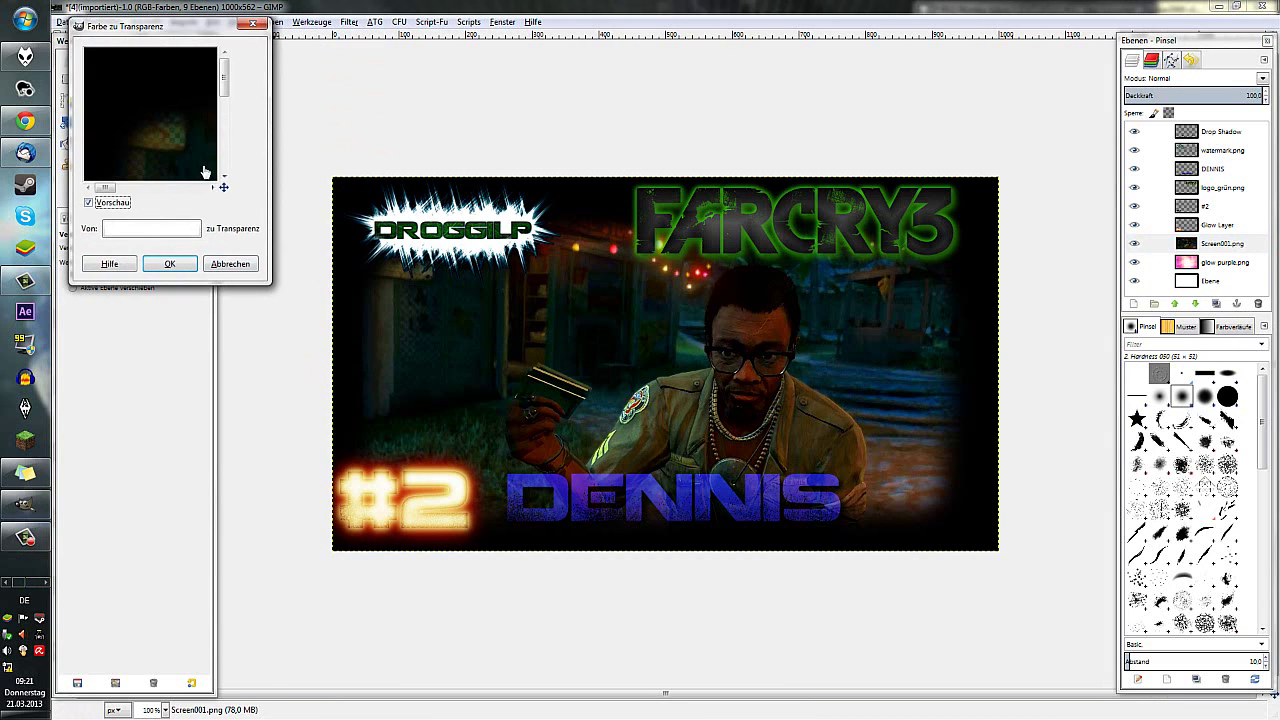
{"action": "left_click", "coordinate": [152, 228]}
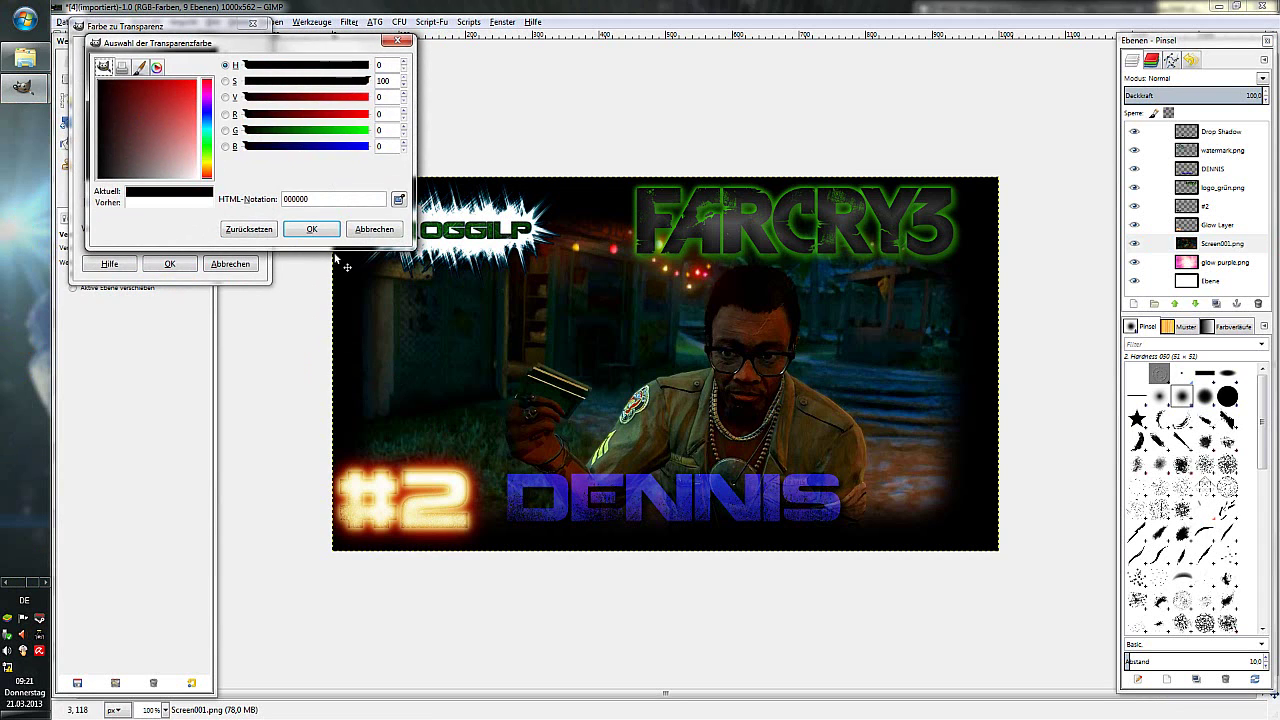
{"action": "left_click", "coordinate": [311, 229]}
{"action": "left_click", "coordinate": [170, 264]}
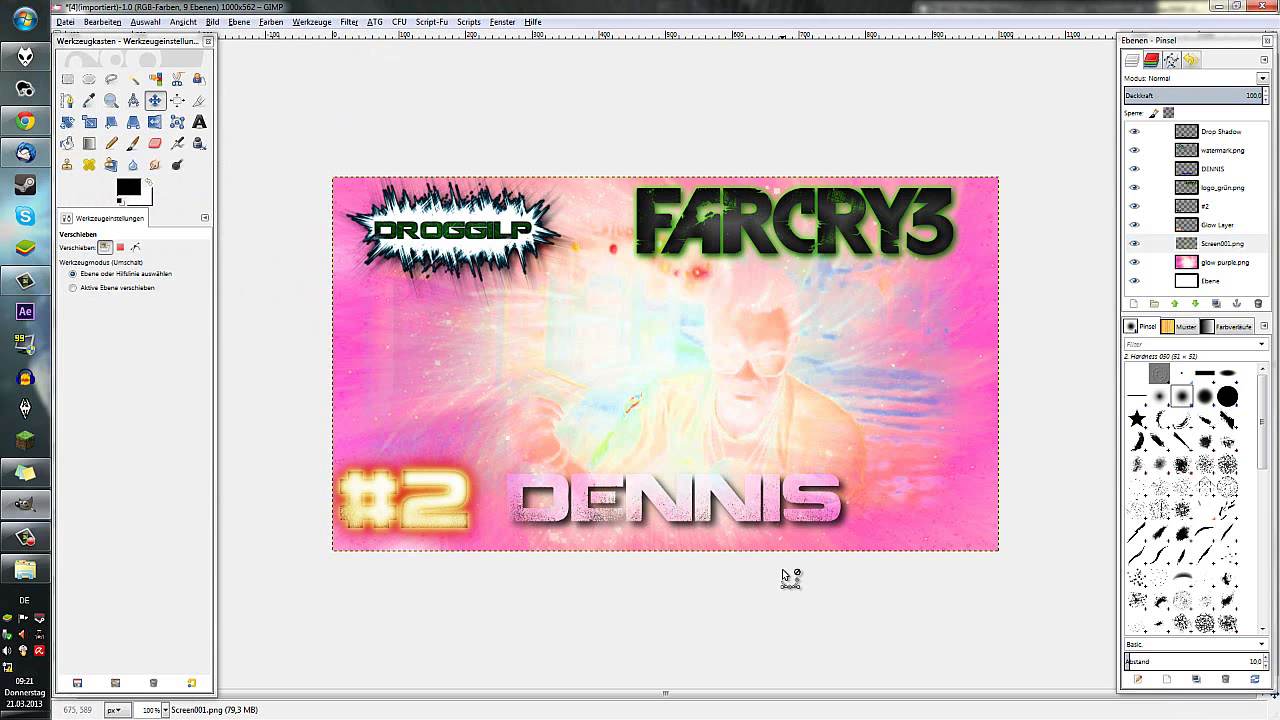
{"action": "key", "text": "ctrl+z"}
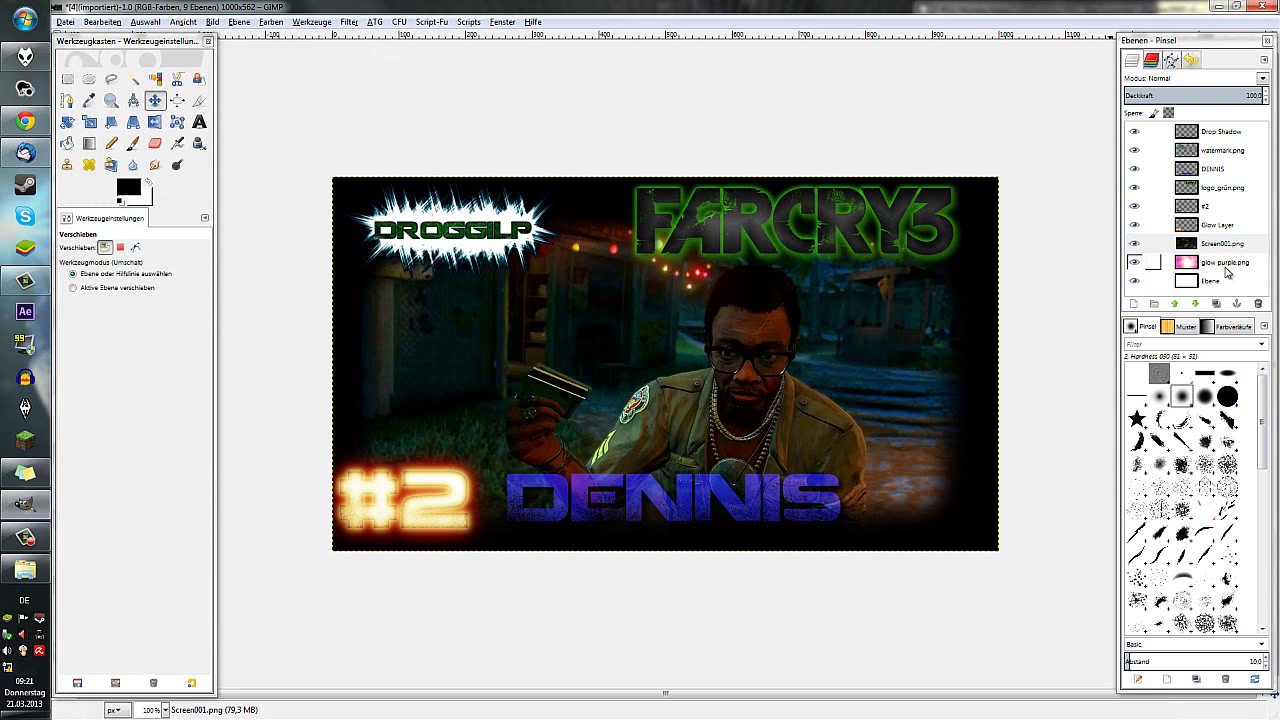
Shuffle the glow purple.png layer above and below Screen001.png, then delete it with Ebene löschen.
{"action": "left_click", "coordinate": [1221, 264]}
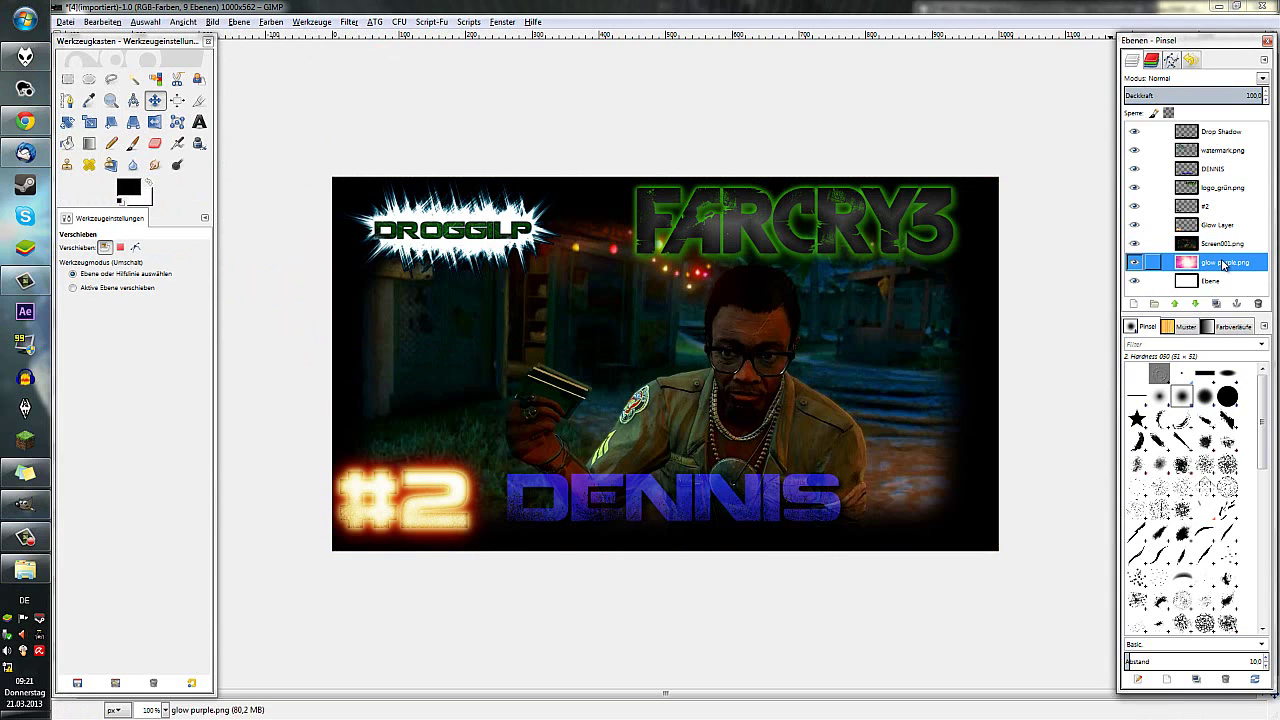
{"action": "left_click", "coordinate": [1196, 304]}
{"action": "left_click", "coordinate": [1176, 304]}
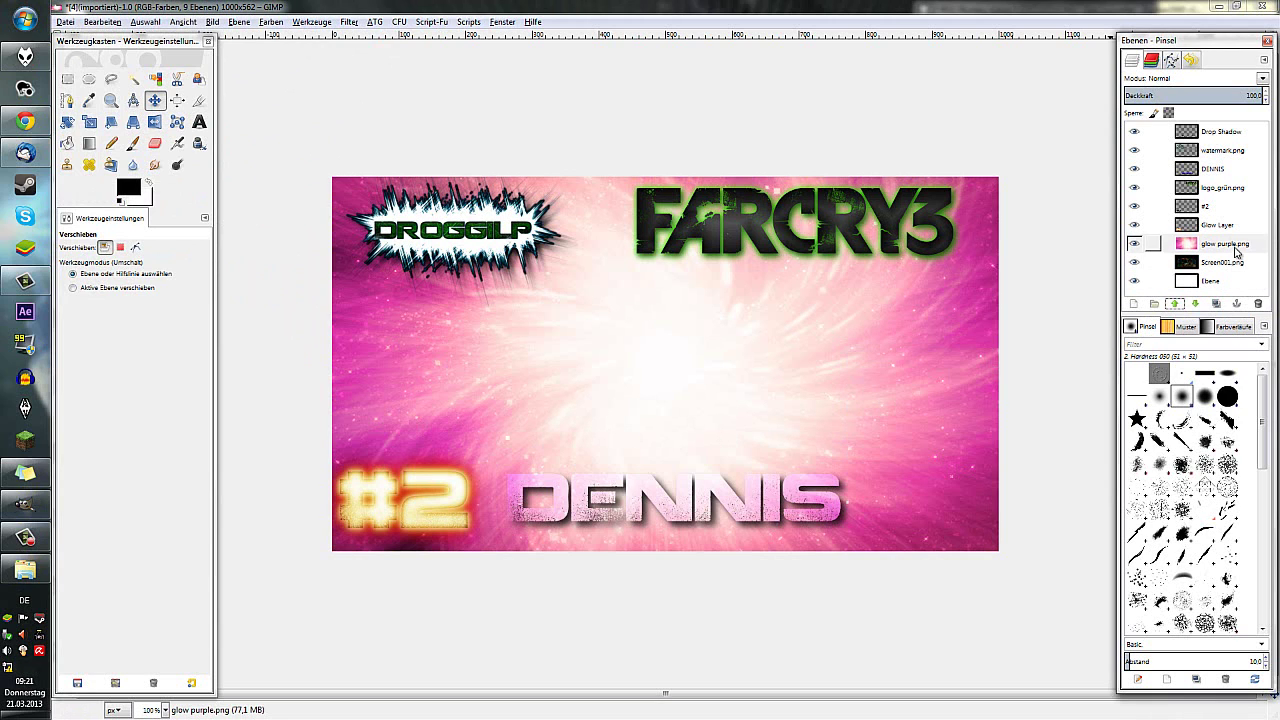
{"action": "left_click", "coordinate": [1235, 247]}
{"action": "left_click", "coordinate": [1195, 304]}
{"action": "left_click", "coordinate": [1222, 244]}
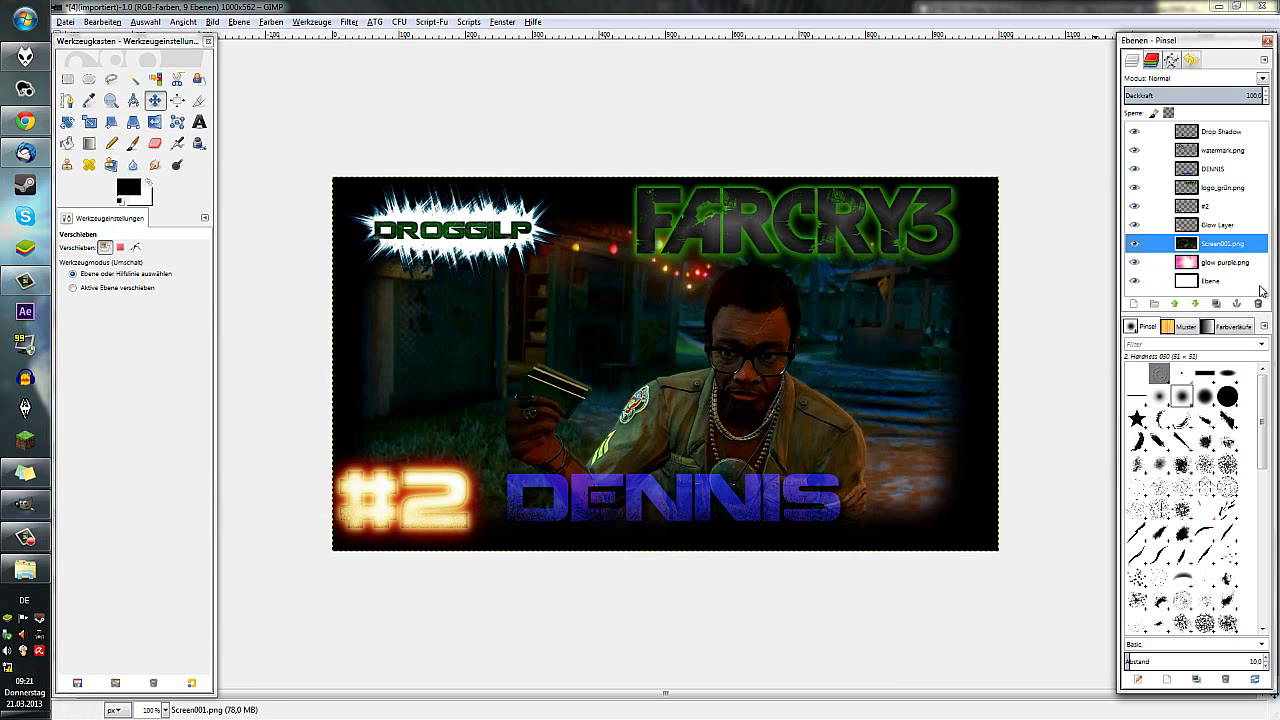
{"action": "left_click", "coordinate": [1236, 262]}
{"action": "right_click", "coordinate": [1230, 263]}
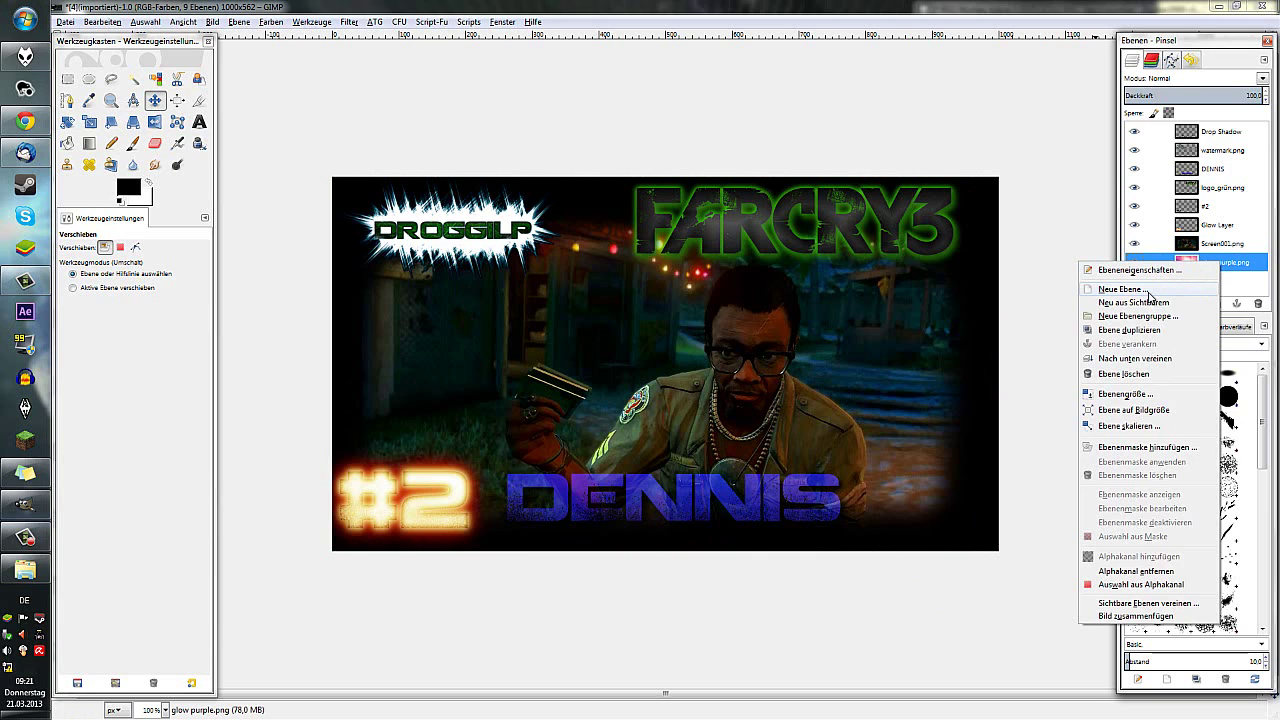
{"action": "left_click", "coordinate": [1125, 373]}
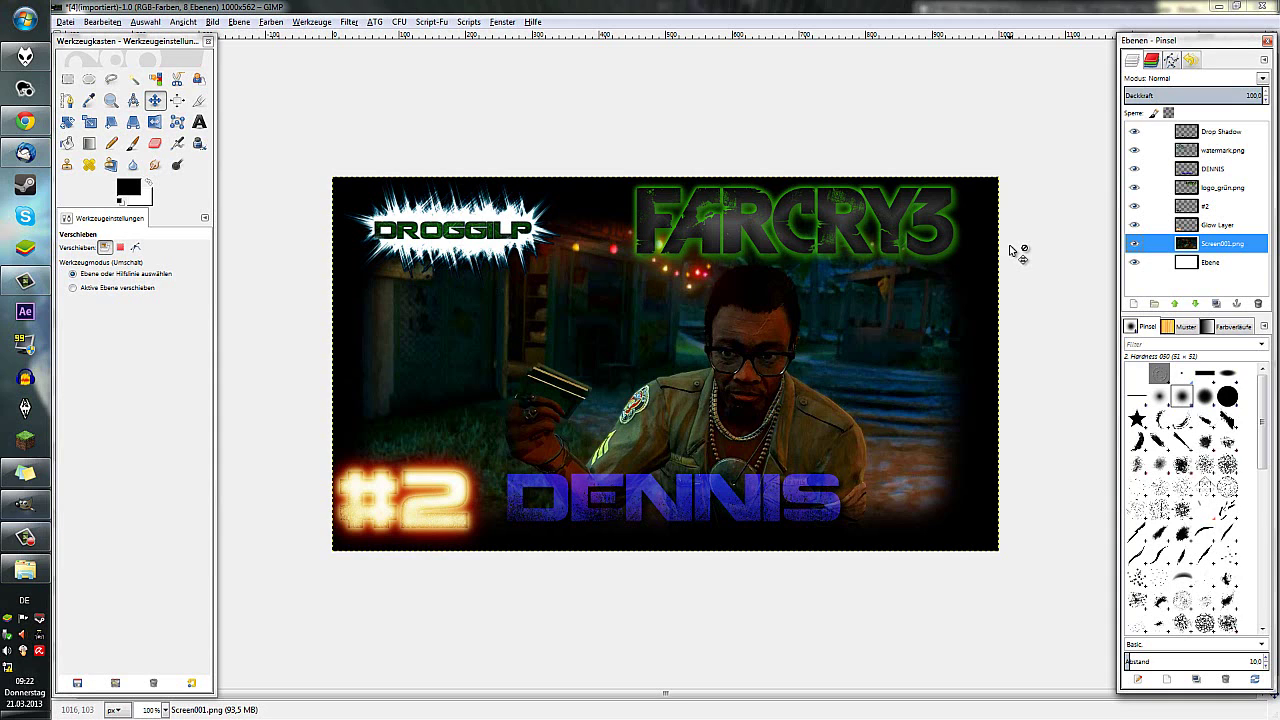
{"action": "key", "text": "Tab"}
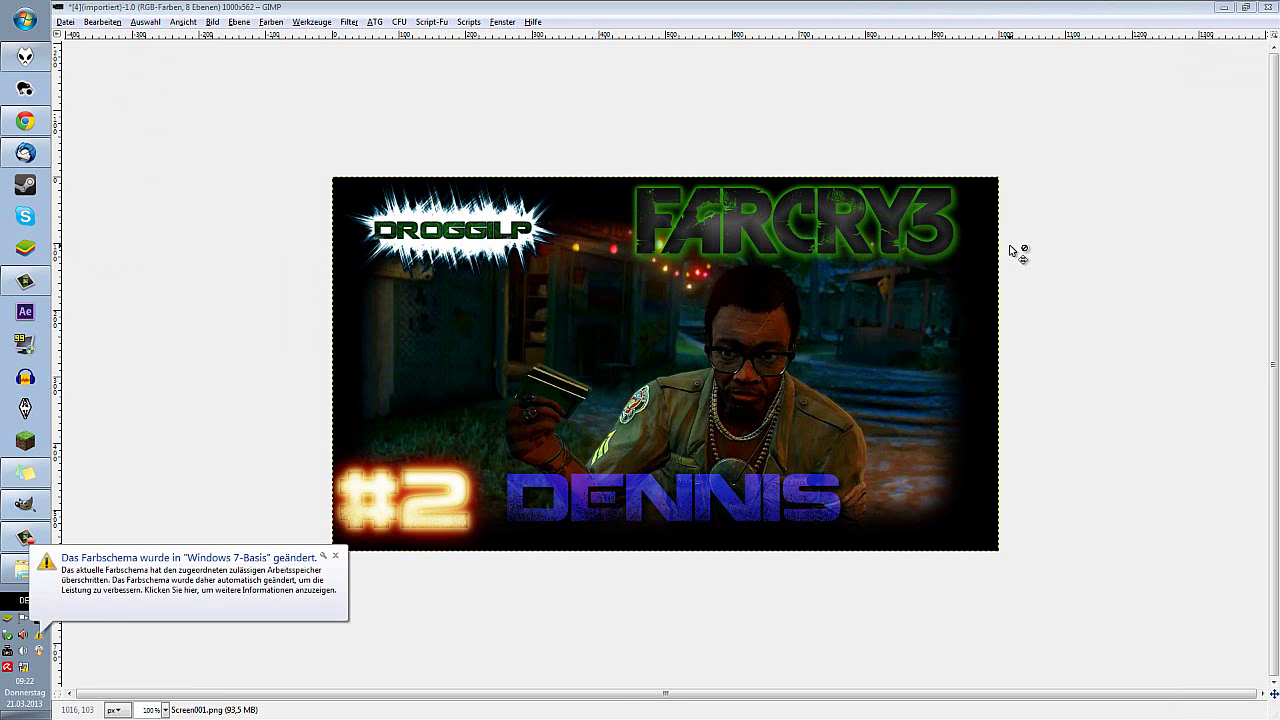
{"action": "left_click", "coordinate": [335, 555]}
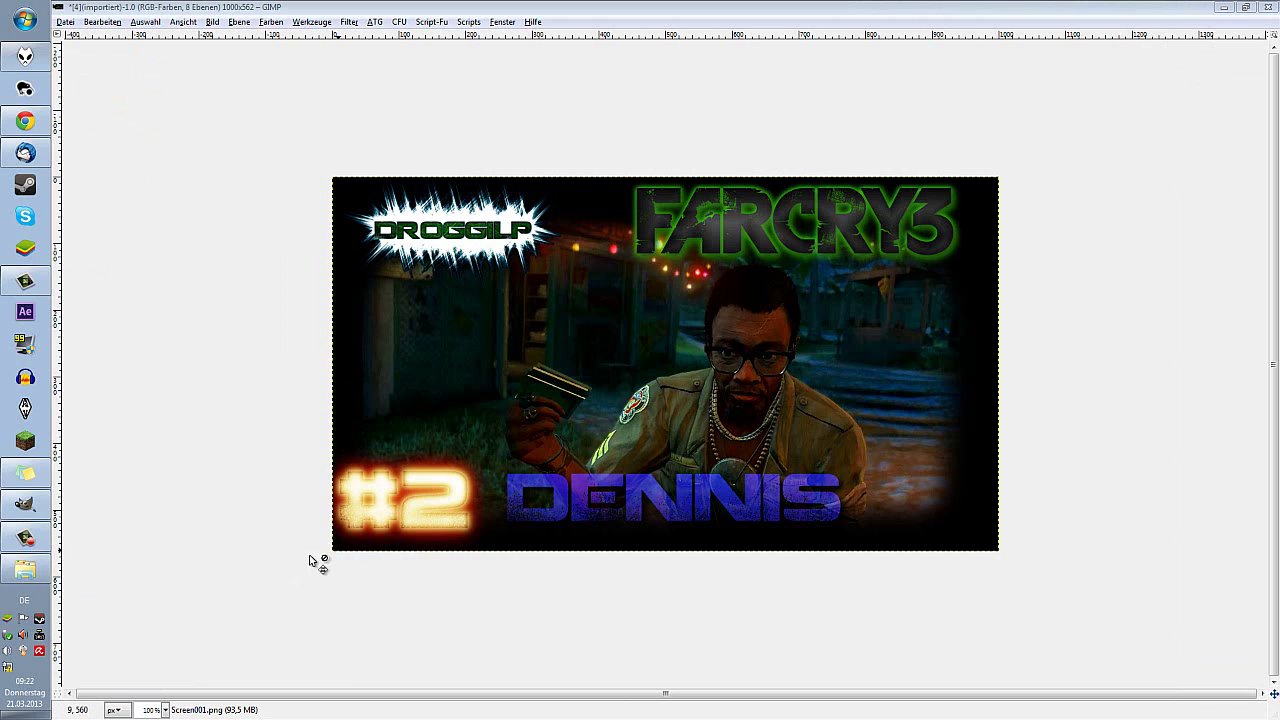
{"action": "key", "text": "Tab"}
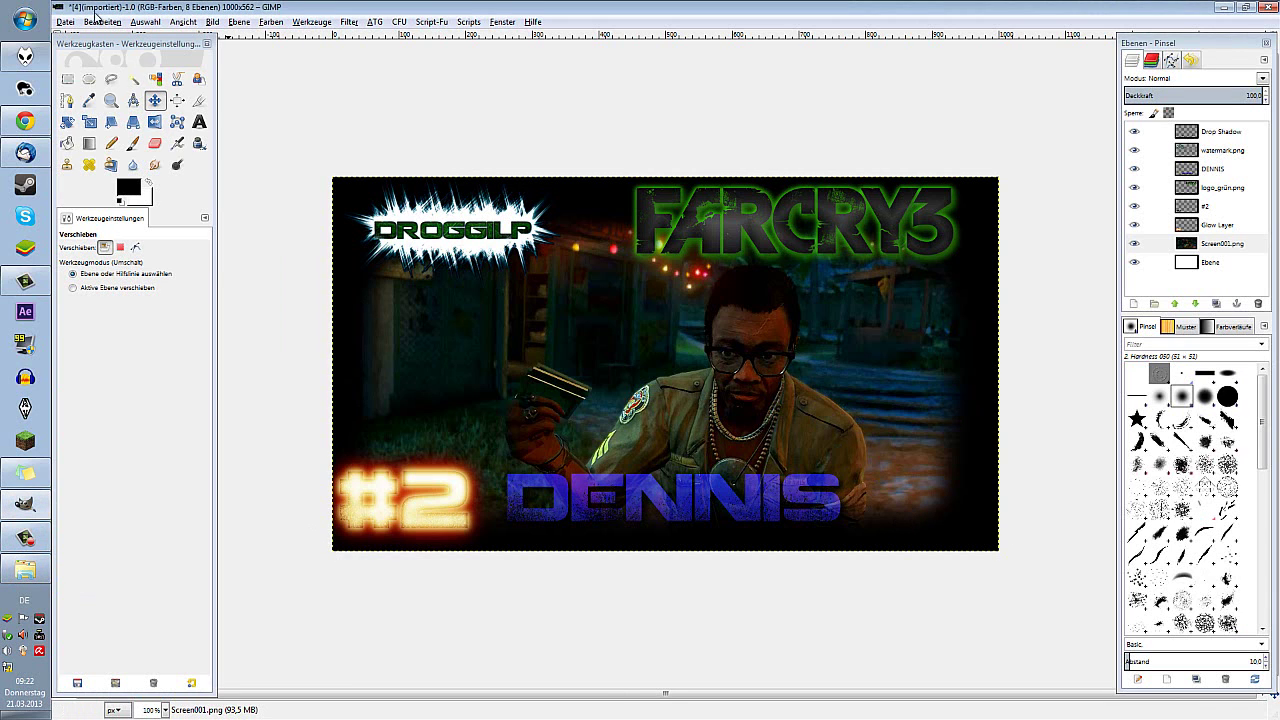
Save the thumbnail as vorlage.xcf in the Videos > FC3 > Thumbnail folder.
{"action": "left_click", "coordinate": [64, 21]}
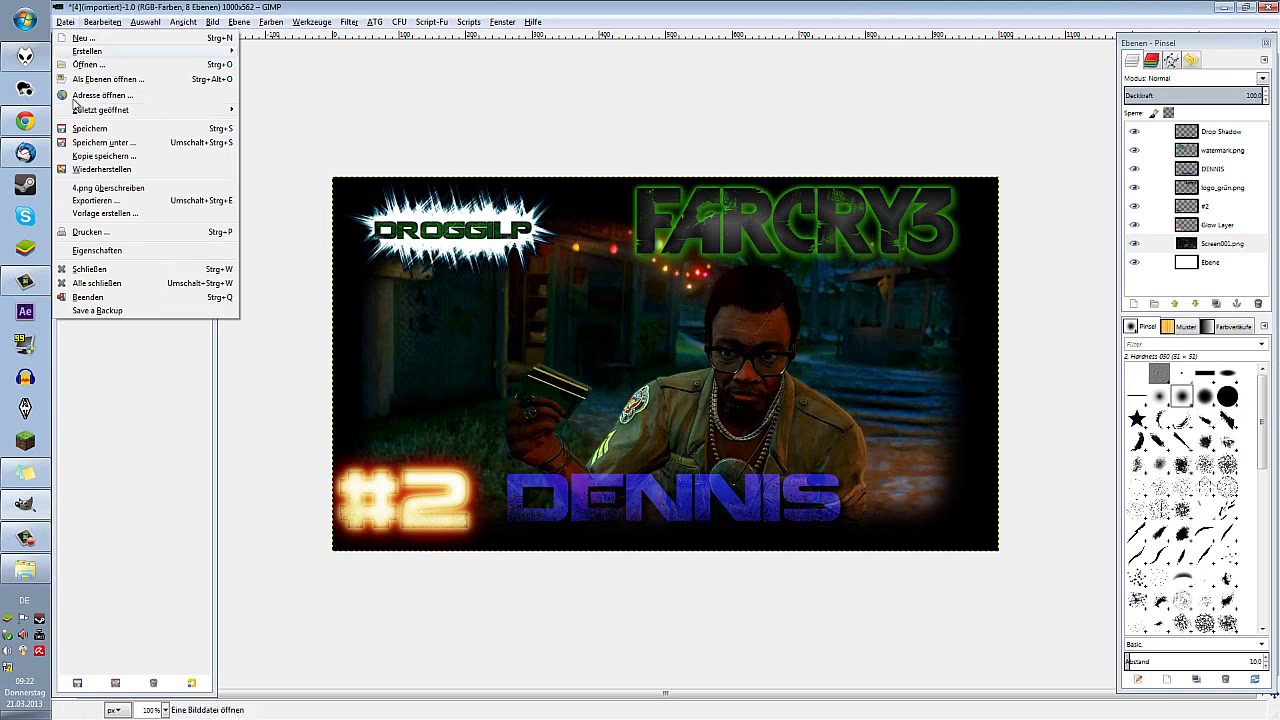
{"action": "left_click", "coordinate": [102, 142]}
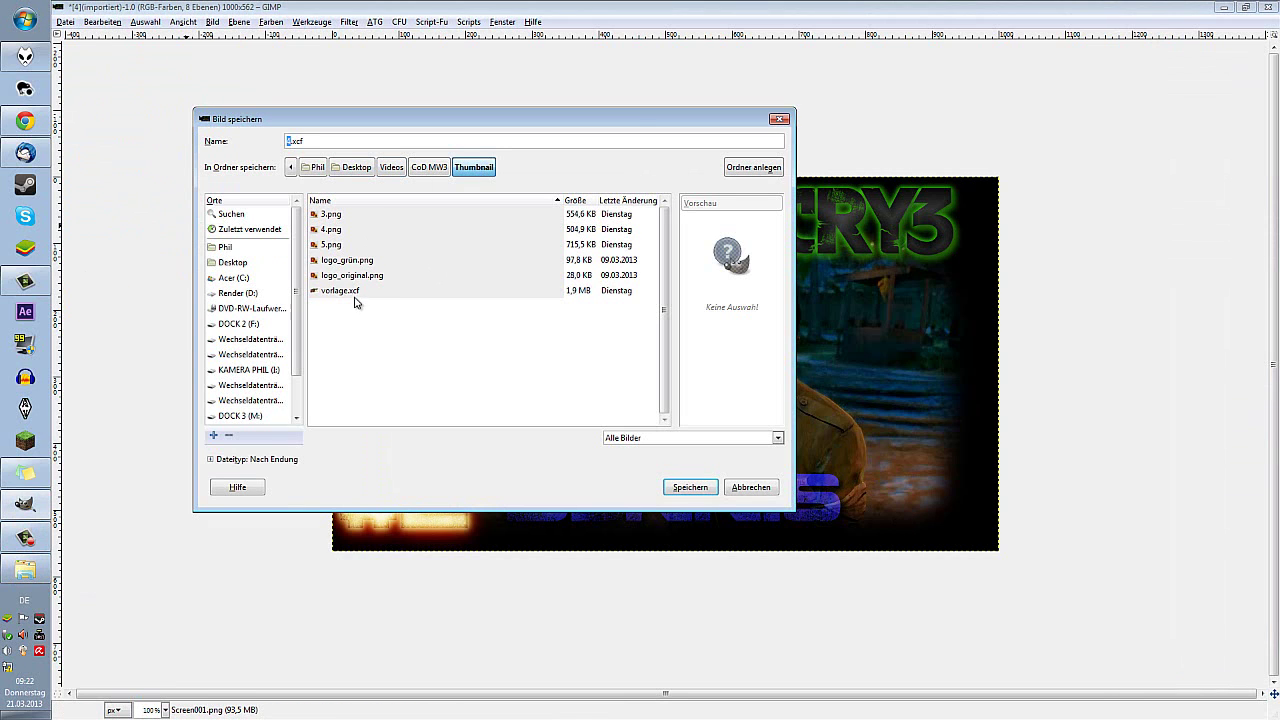
{"action": "left_click", "coordinate": [388, 168]}
{"action": "double_click", "coordinate": [338, 262]}
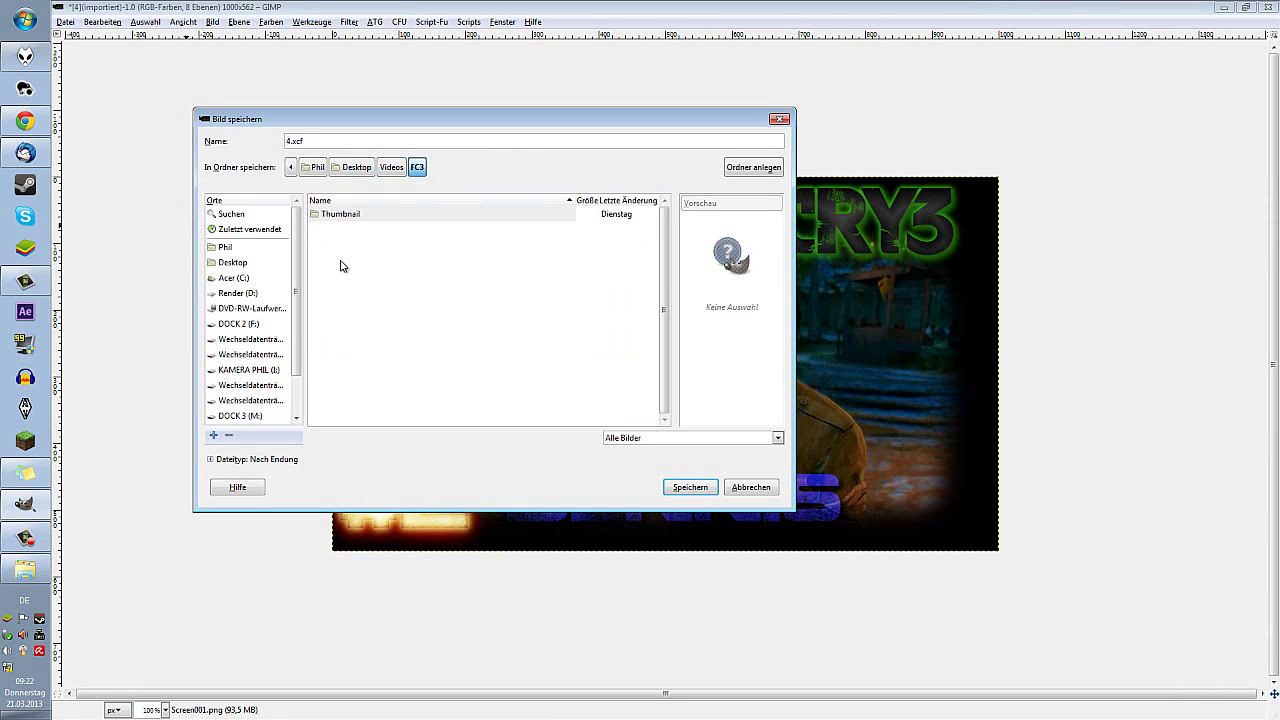
{"action": "double_click", "coordinate": [346, 217]}
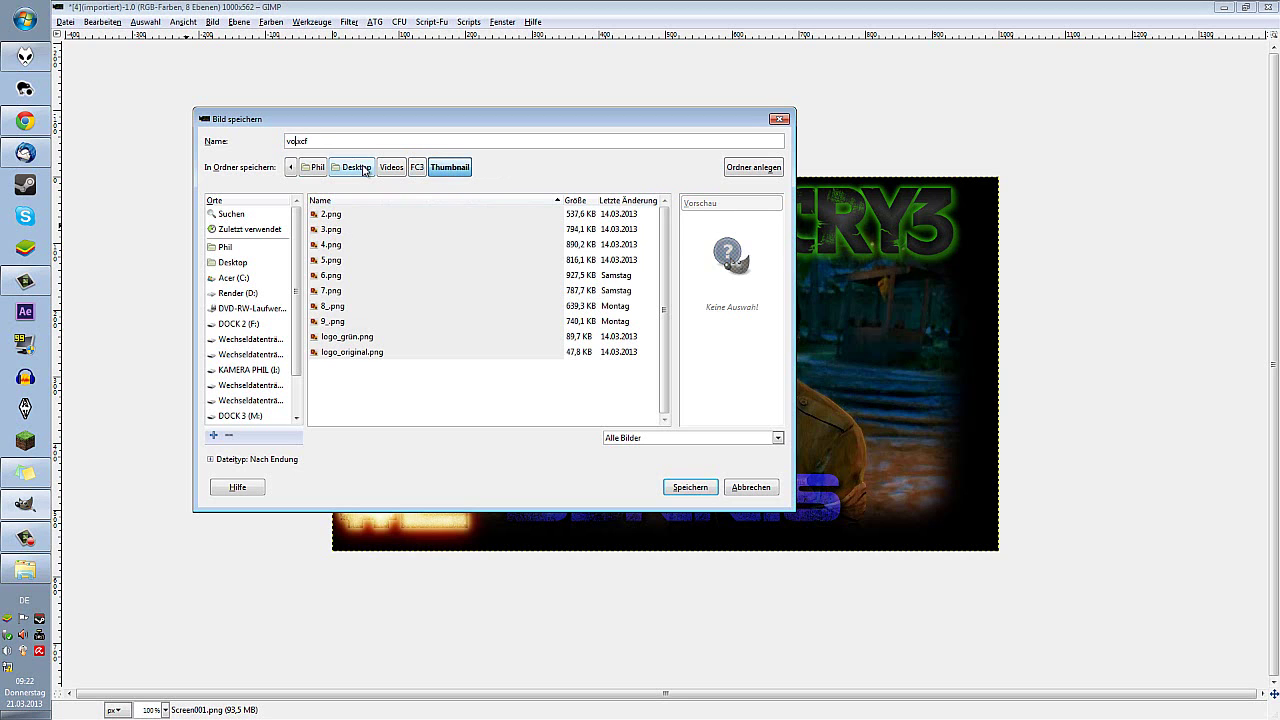
{"action": "left_click", "coordinate": [700, 487]}
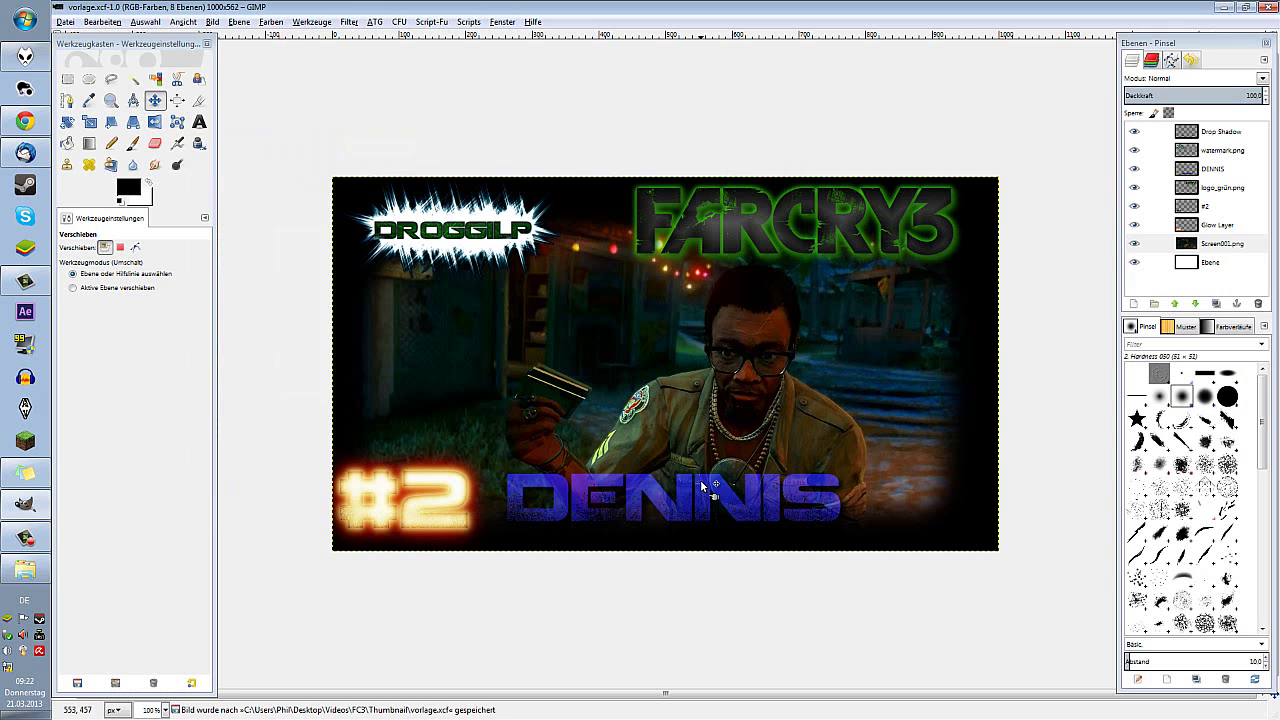
Quit GIMP, close the Optical Flares folder and foobar2000, and move the recorder to lower centre.
{"action": "left_click", "coordinate": [1267, 7]}
{"action": "left_click", "coordinate": [795, 136]}
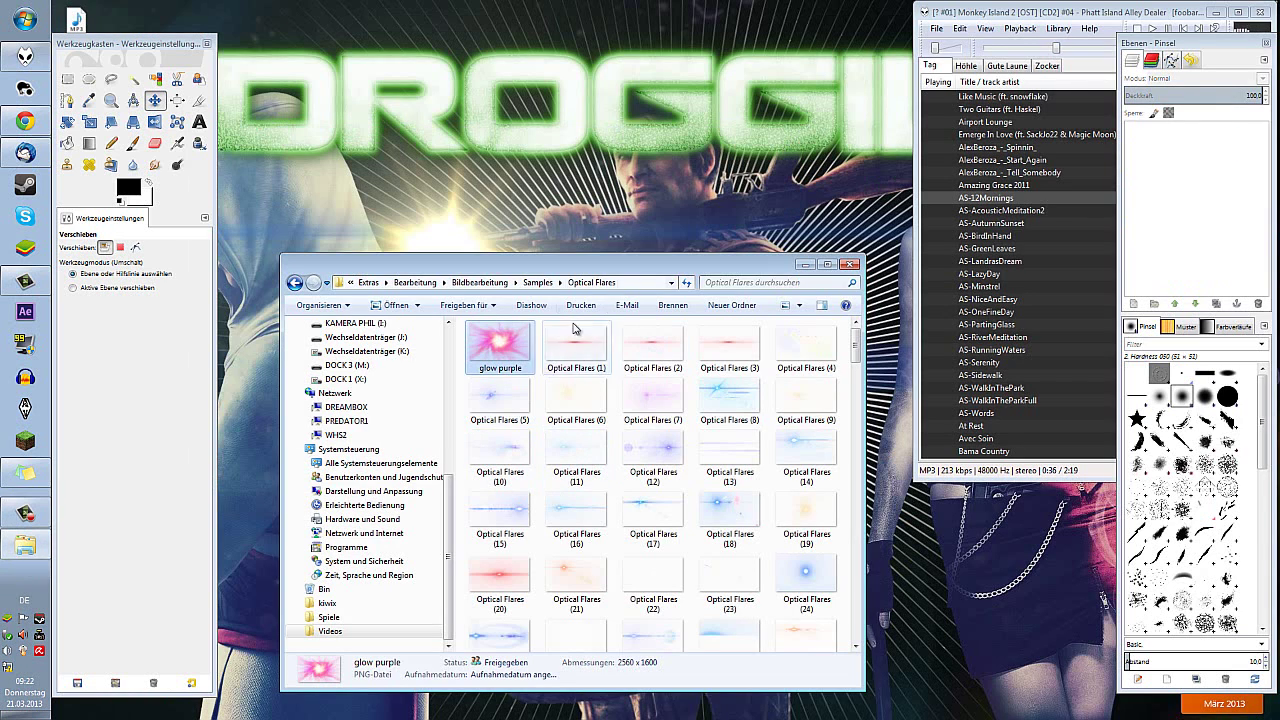
{"action": "left_click", "coordinate": [848, 263]}
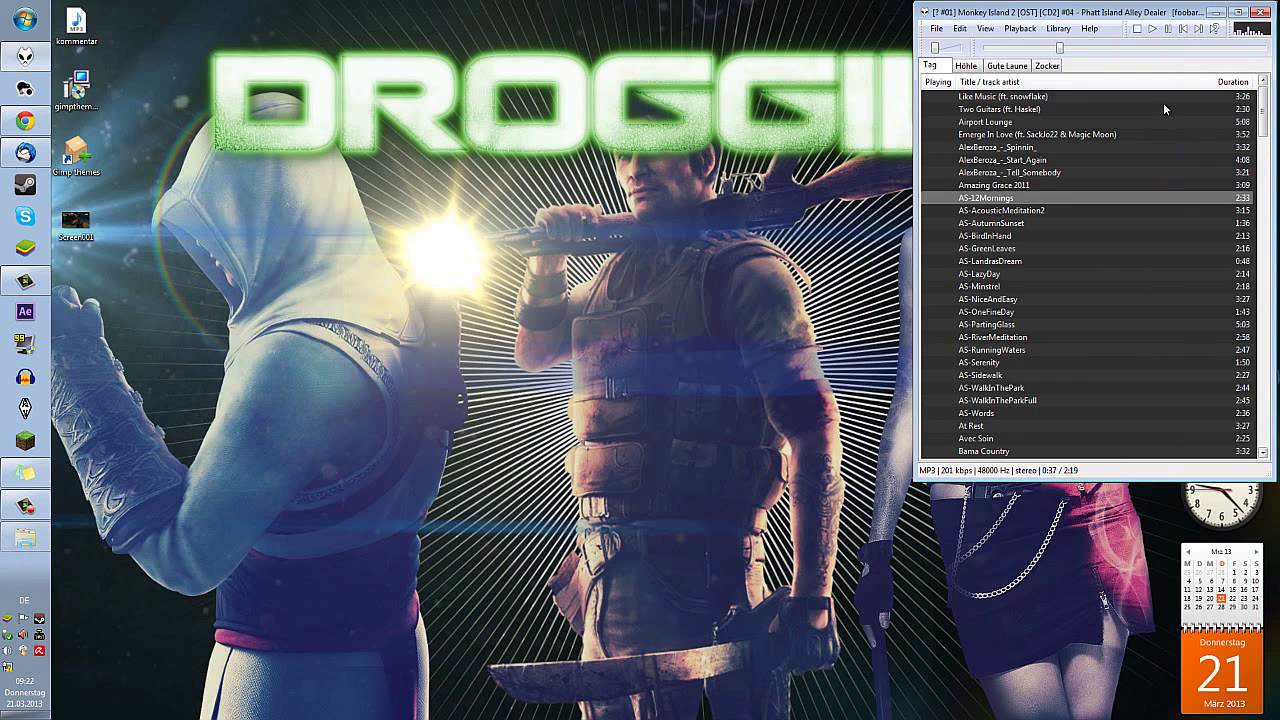
{"action": "left_click", "coordinate": [1216, 12]}
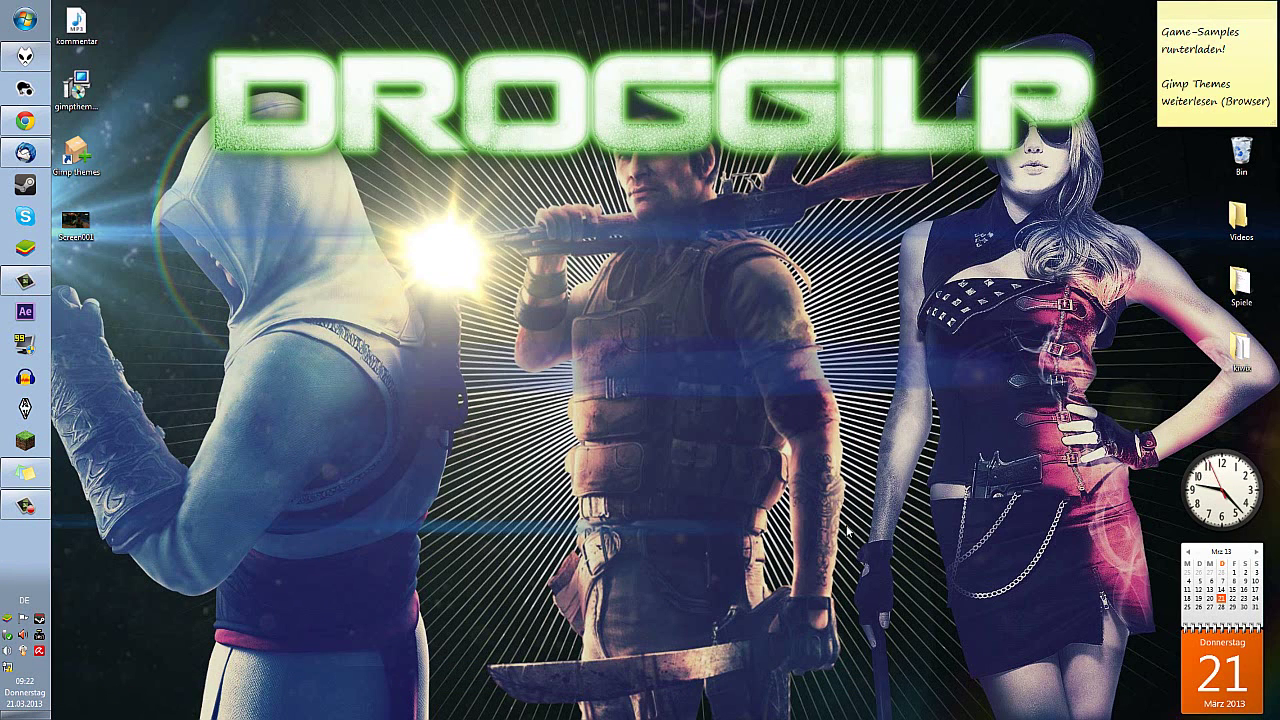
{"action": "left_click", "coordinate": [25, 505]}
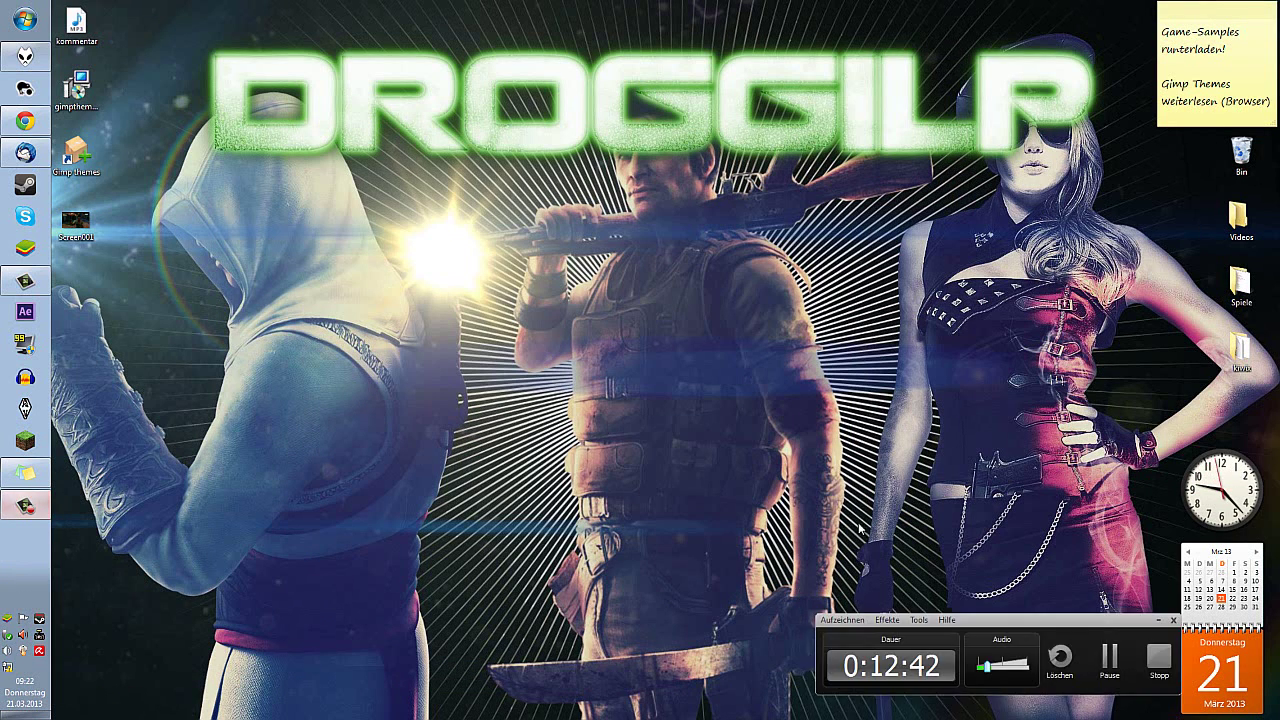
{"action": "left_click_drag", "start_coordinate": [1016, 614], "coordinate": [666, 562]}
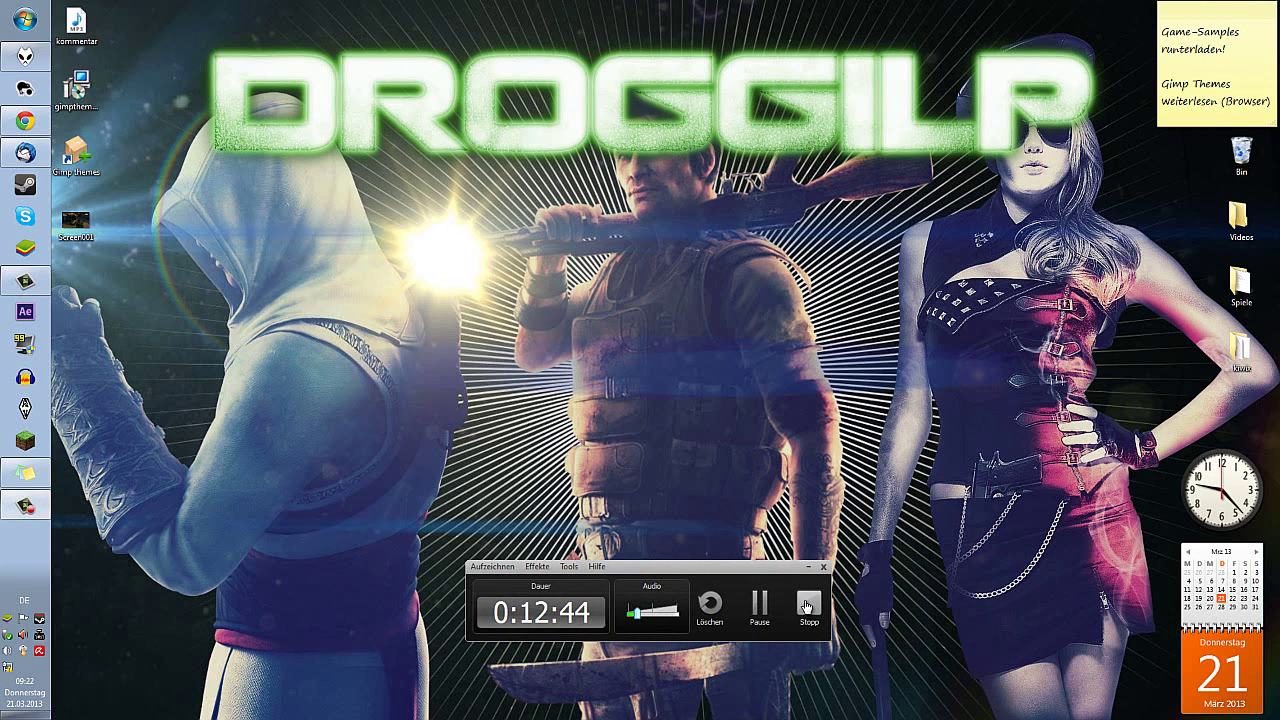